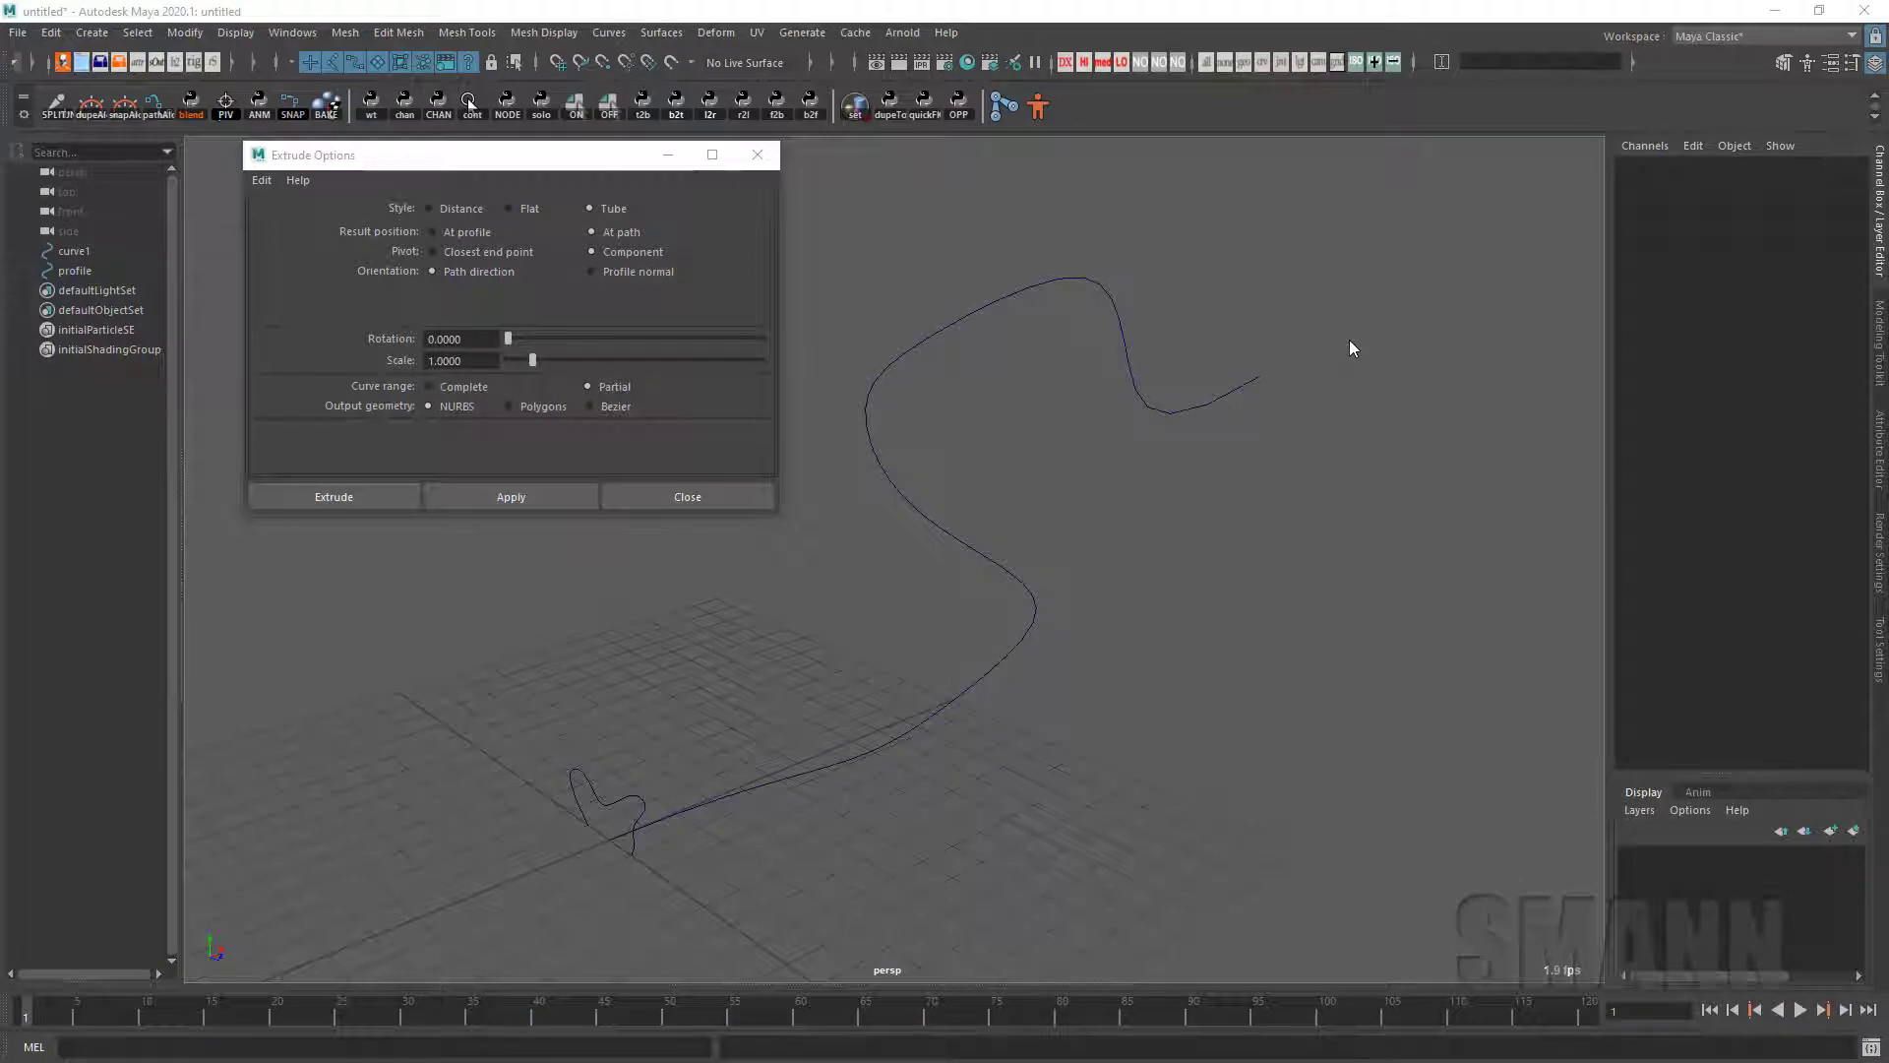
Step: Extrude the profile curve along curve1 as a NURBS tube, using the At path position, Component pivot and Path direction orientation
{"action": "left_click_drag", "start_coordinate": [1206, 423], "coordinate": [1112, 669], "text": "alt"}
{"action": "left_click_drag", "start_coordinate": [593, 733], "coordinate": [428, 777]}
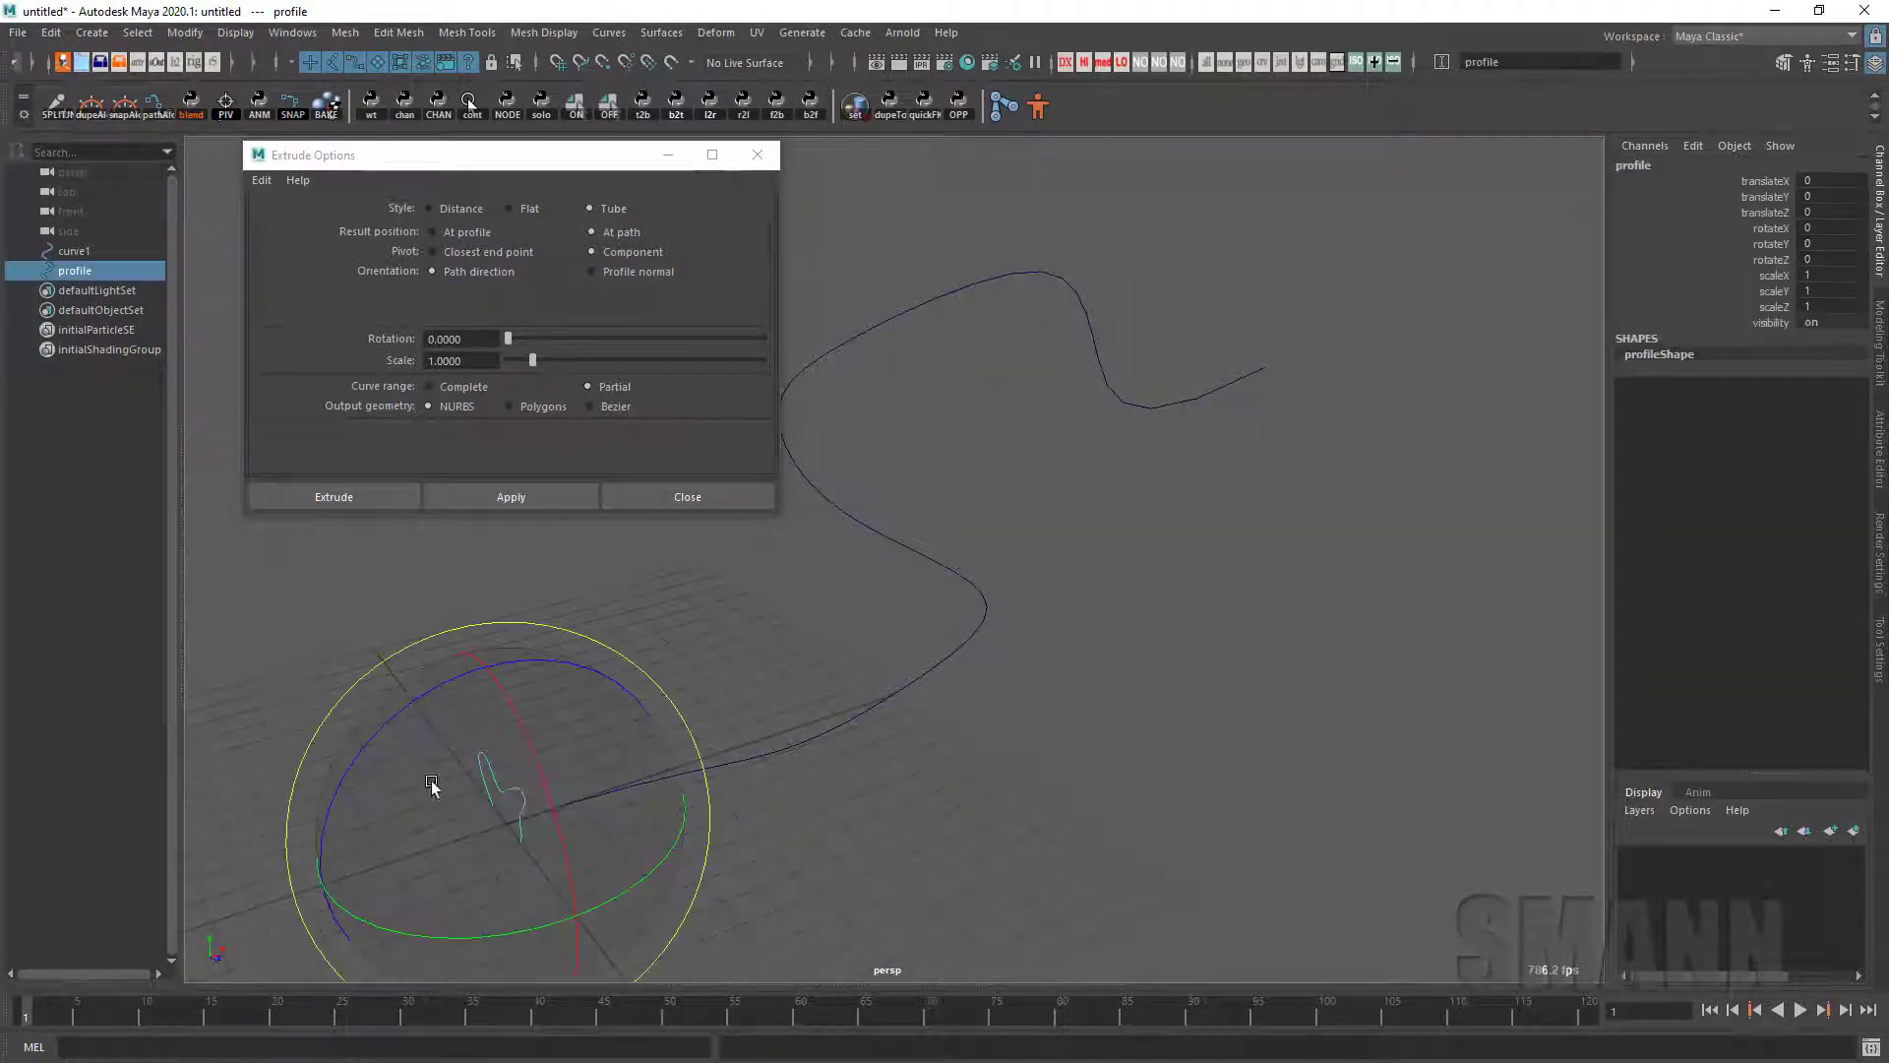
{"action": "left_click_drag", "start_coordinate": [818, 655], "coordinate": [1125, 716], "text": "shift"}
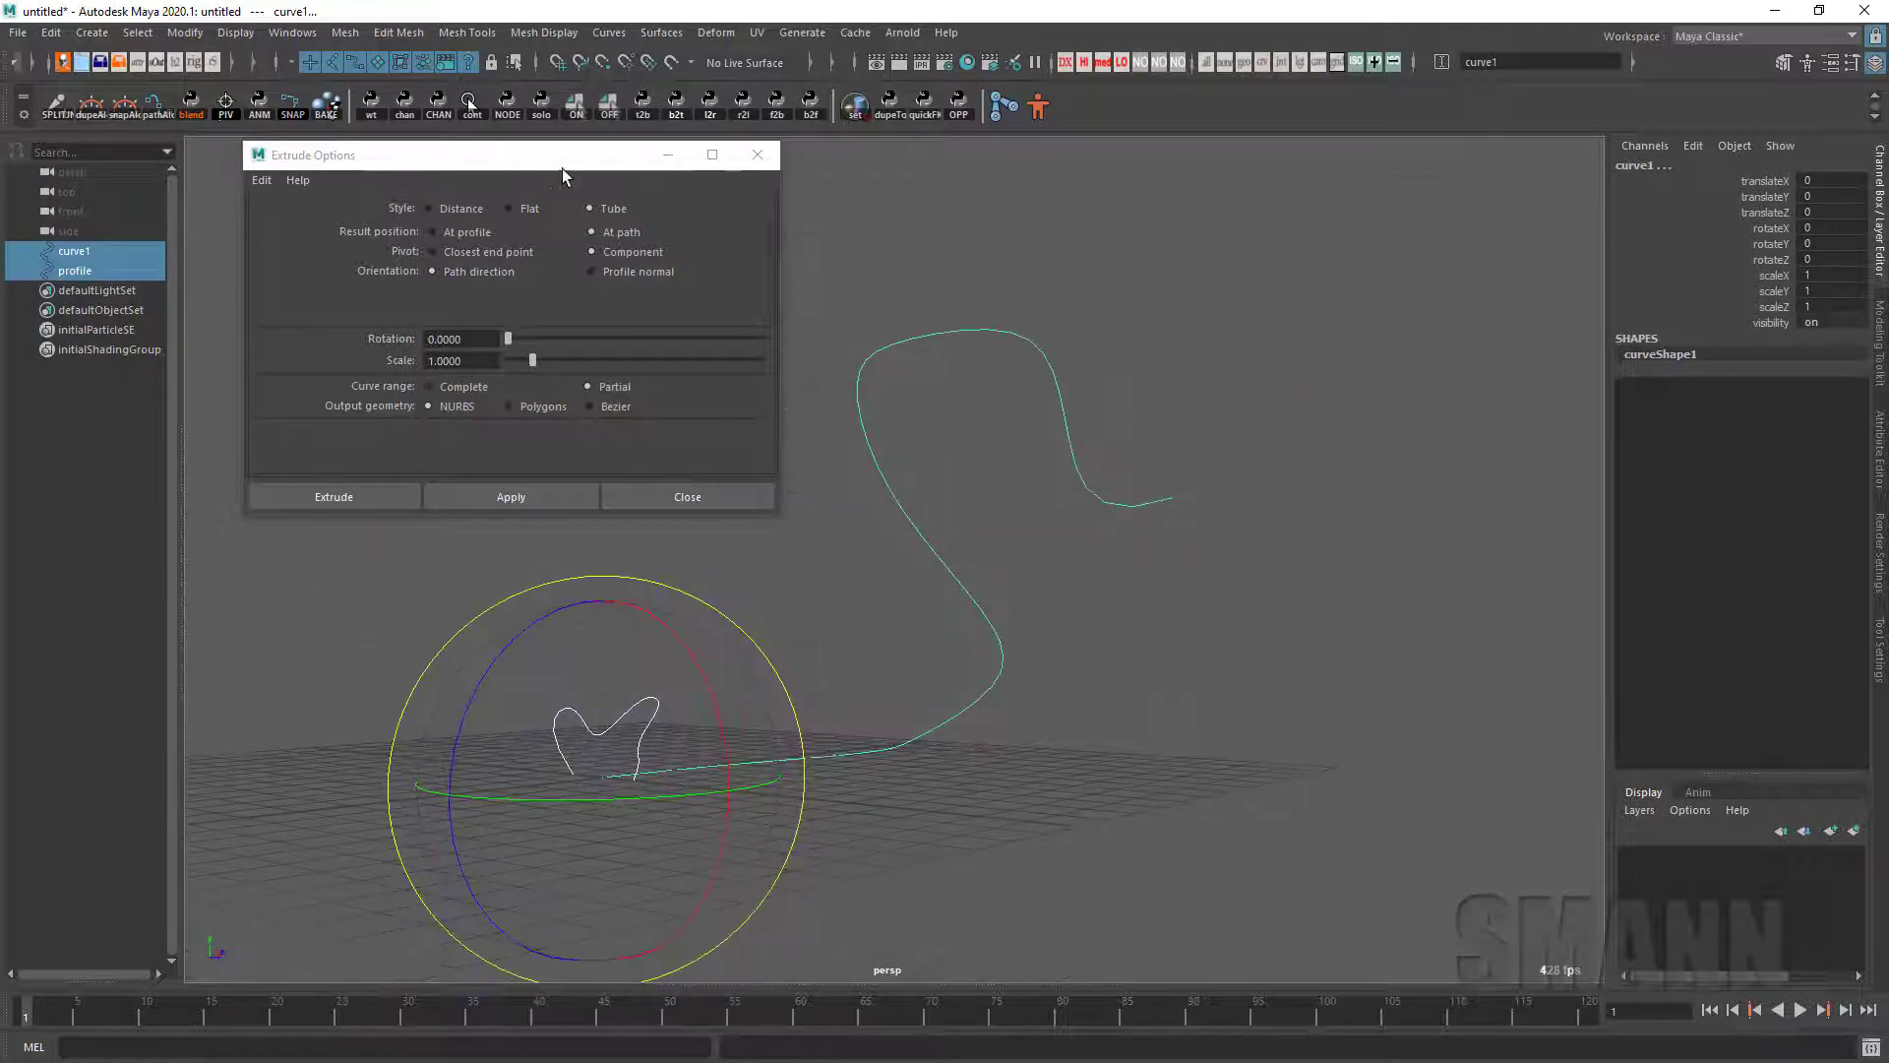
{"action": "left_click_drag", "start_coordinate": [563, 168], "coordinate": [518, 165]}
{"action": "left_click_drag", "start_coordinate": [831, 658], "coordinate": [875, 669], "text": "alt"}
{"action": "left_click_drag", "start_coordinate": [1116, 768], "coordinate": [1134, 773], "text": "alt"}
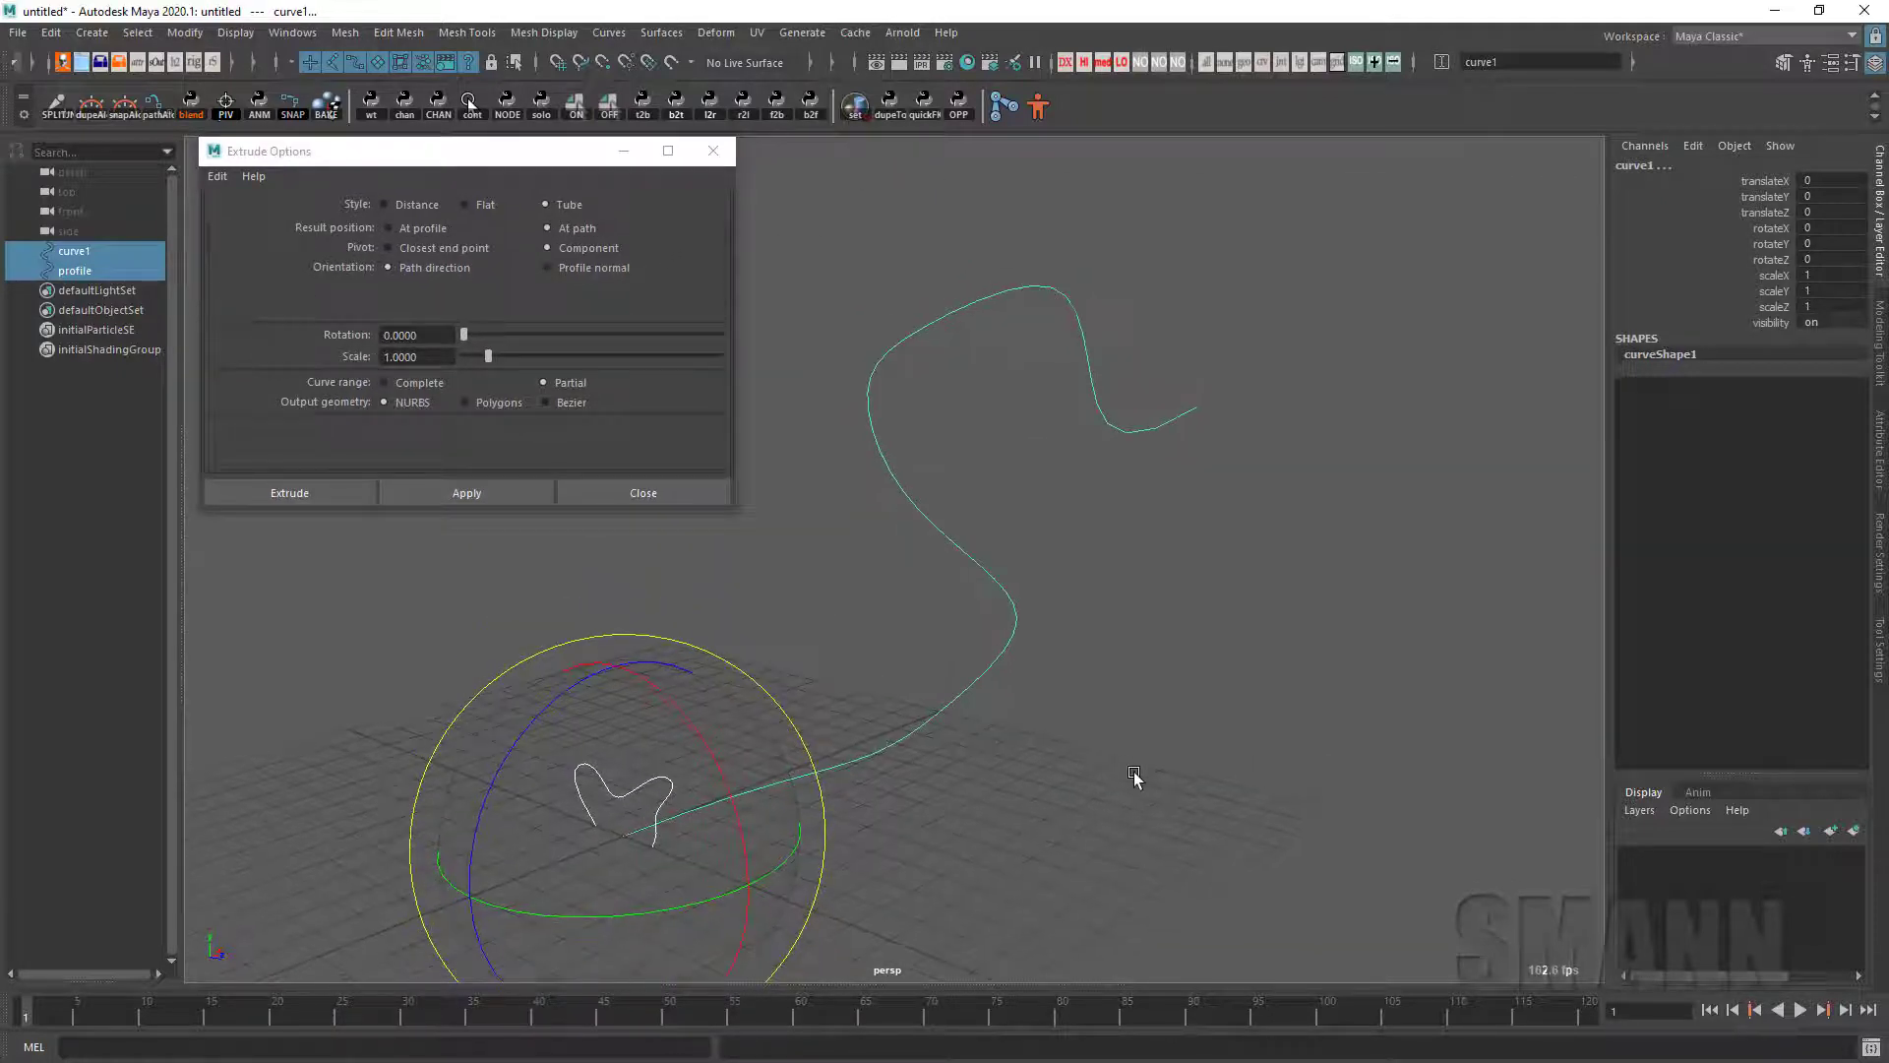
{"action": "left_click", "coordinate": [458, 482]}
{"action": "left_click_drag", "start_coordinate": [1162, 668], "coordinate": [1117, 733], "text": "alt"}
Step: Undo the extrusion and restore the selection of the two curves
{"action": "left_click", "coordinate": [1006, 817]}
{"action": "key", "text": "ctrl+z"}
{"action": "key", "text": "ctrl+z"}
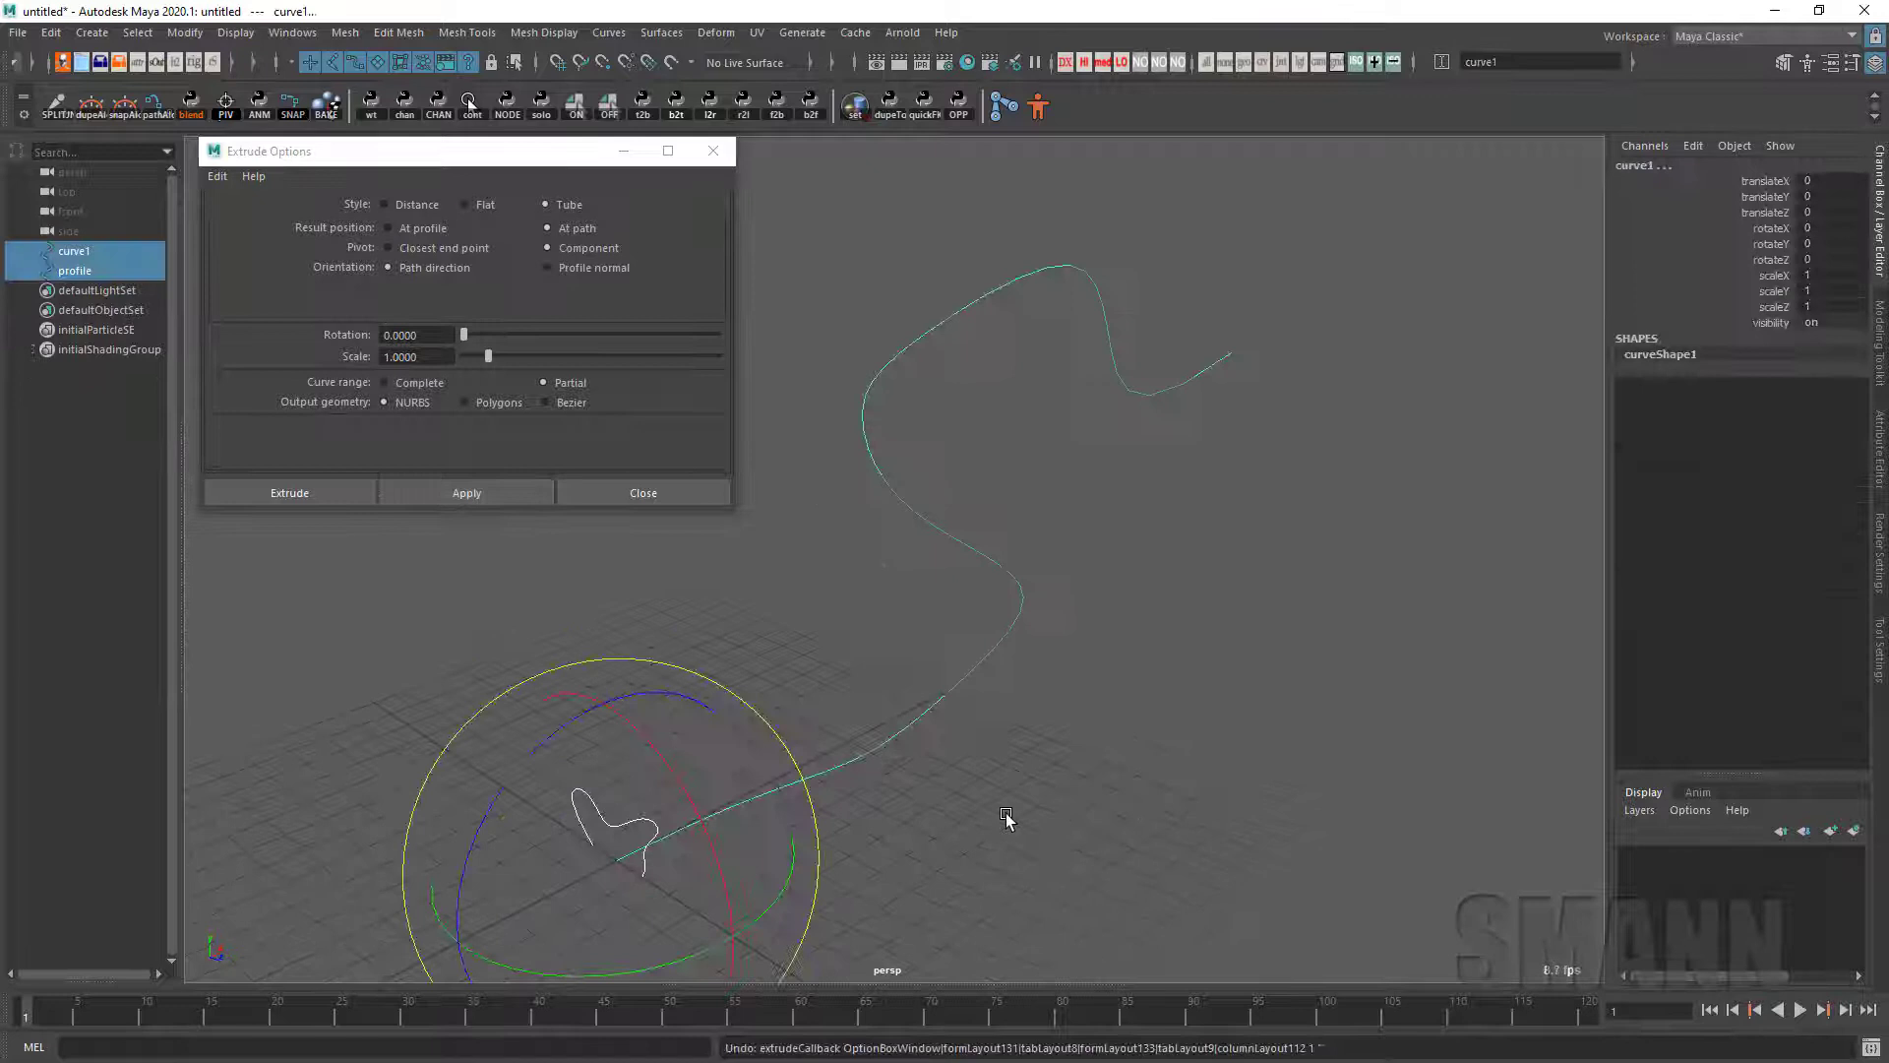
Step: Examine the pivot positions of curve1 and the profile curve with the Move tool from several angles
{"action": "left_click", "coordinate": [1004, 815]}
{"action": "left_click", "coordinate": [657, 827]}
{"action": "key", "text": "w"}
{"action": "left_click_drag", "start_coordinate": [929, 829], "coordinate": [1042, 586], "text": "alt"}
{"action": "left_click", "coordinate": [916, 702], "text": "shift"}
{"action": "key", "text": "ctrl+z"}
{"action": "left_click", "coordinate": [1035, 630]}
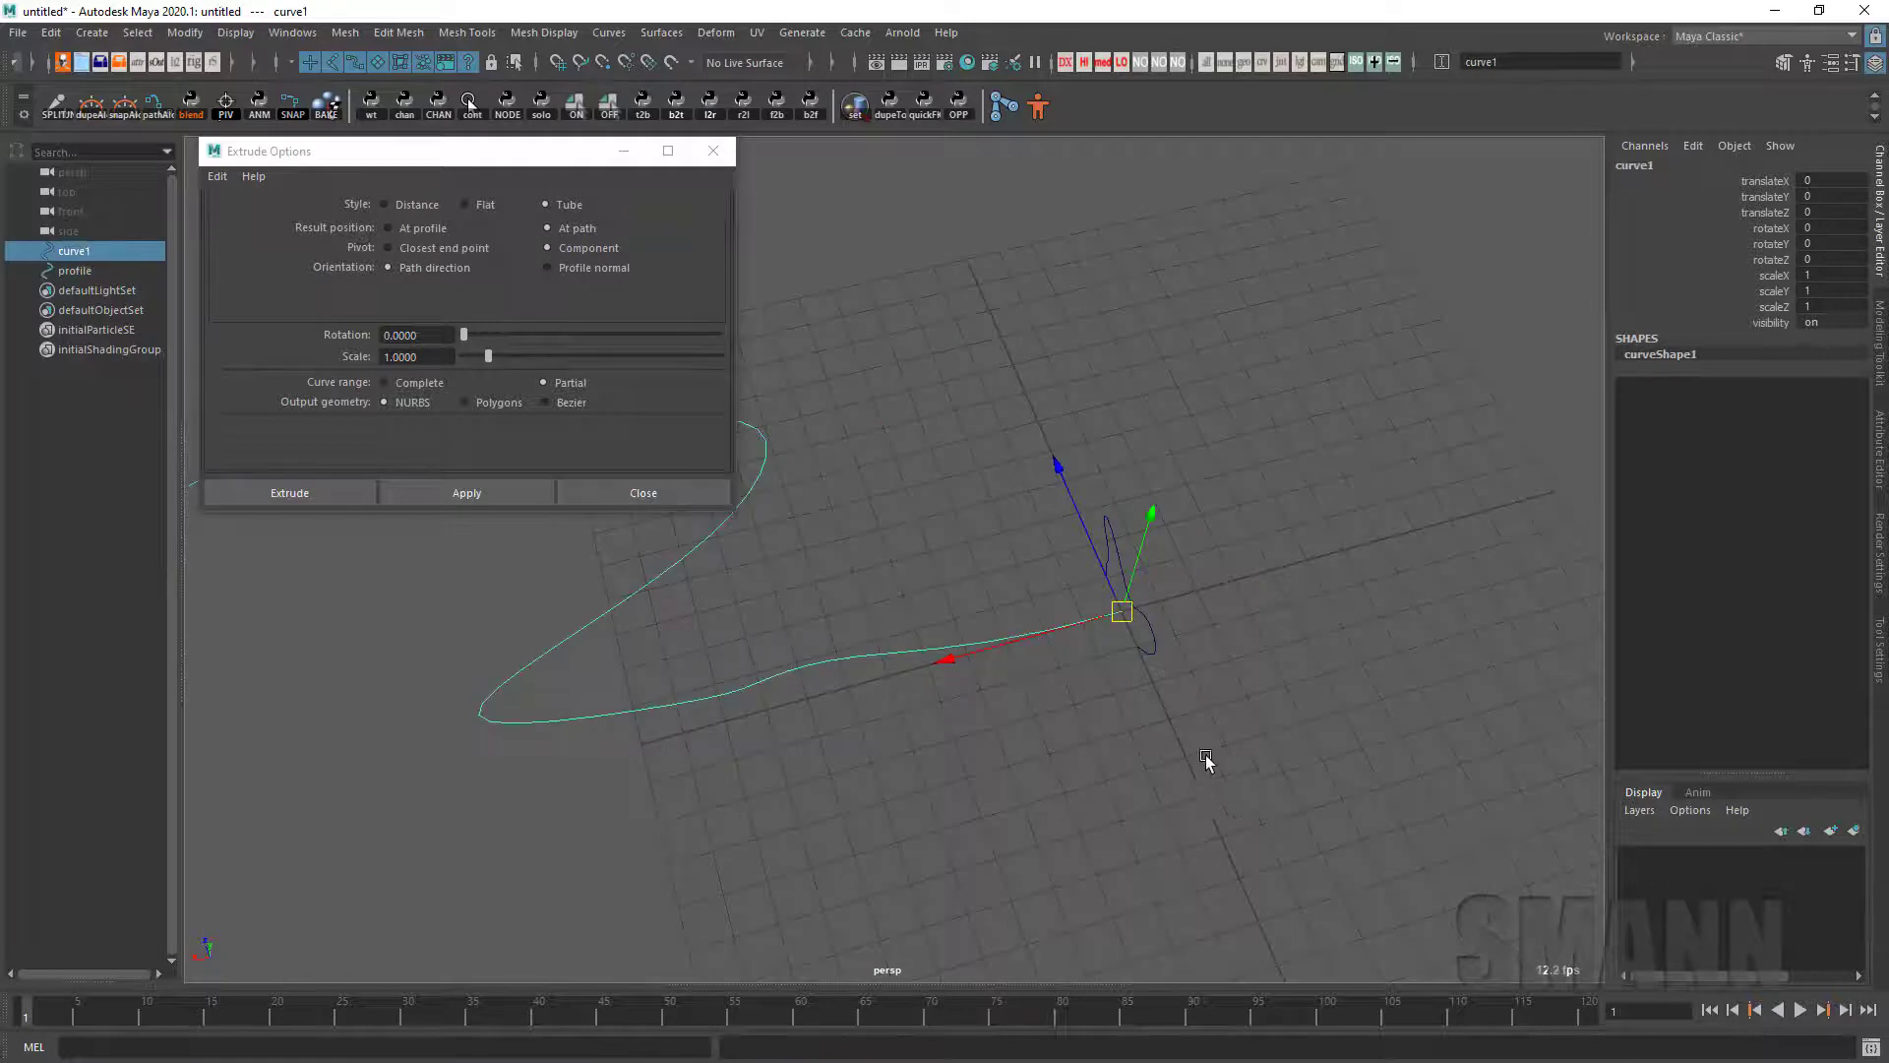
{"action": "mouse_move", "coordinate": [1206, 763]}
{"action": "left_mouse_down", "text": "alt"}
{"action": "mouse_move", "coordinate": [1109, 434]}
{"action": "mouse_move", "coordinate": [1214, 751]}
{"action": "left_mouse_up", "text": "alt"}
{"action": "left_click", "coordinate": [1214, 750]}
{"action": "left_click", "coordinate": [1151, 661]}
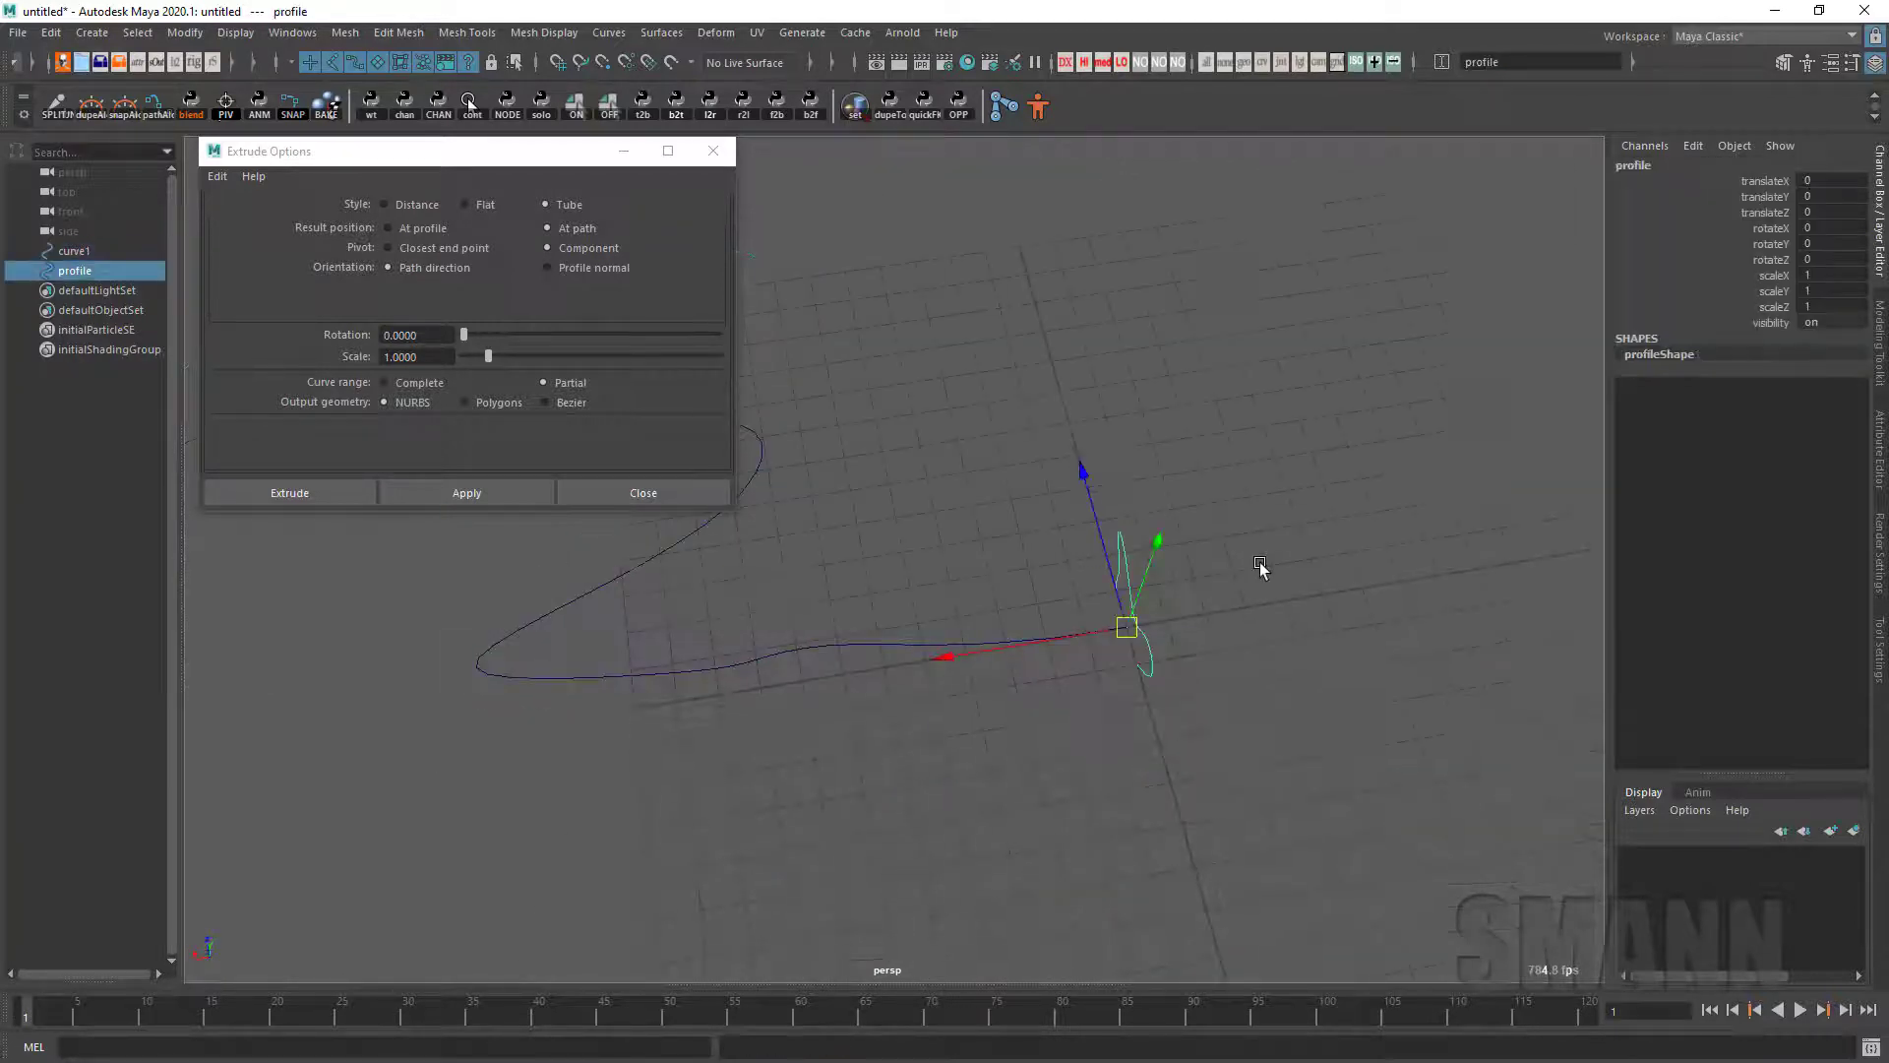
{"action": "left_click_drag", "start_coordinate": [1285, 636], "coordinate": [986, 600], "text": "alt"}
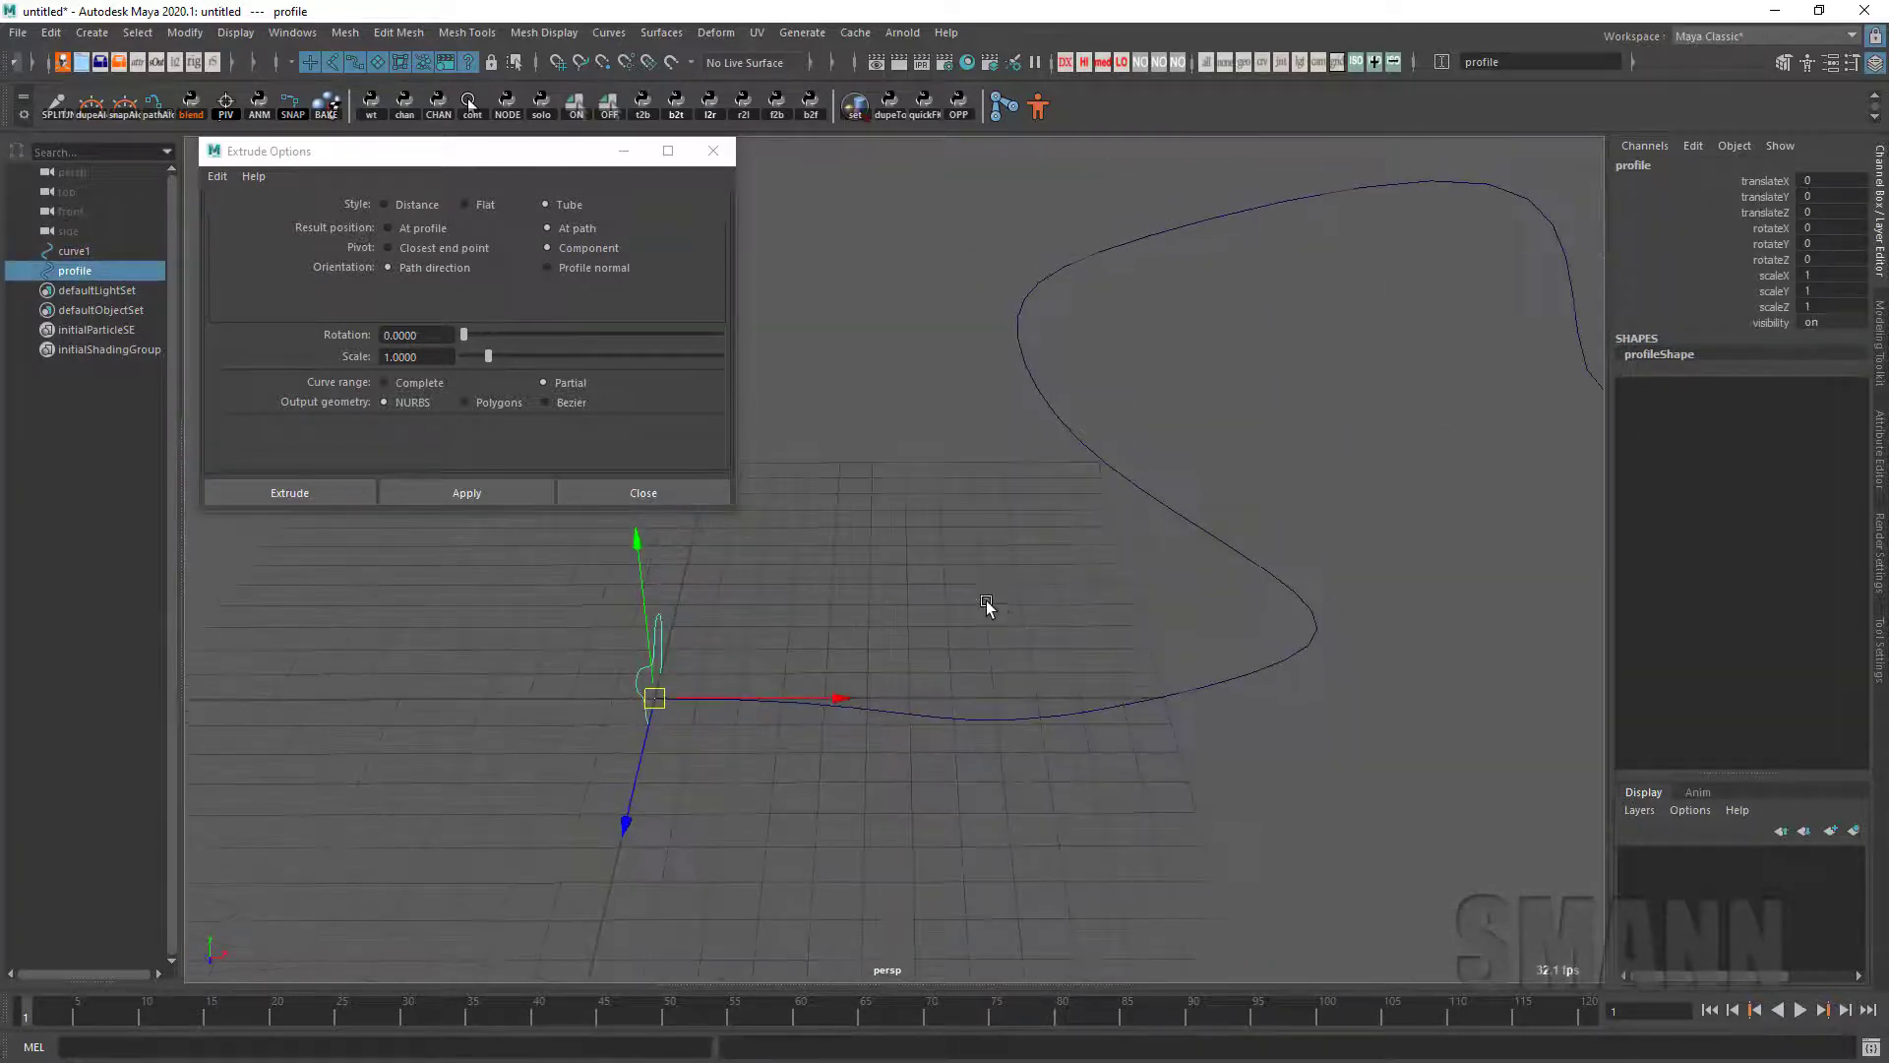
{"action": "left_click", "coordinate": [986, 606]}
Step: Attach the profile curve to curve1 as a motion path
{"action": "left_click", "coordinate": [644, 651]}
{"action": "left_click", "coordinate": [1316, 619], "text": "shift"}
{"action": "key", "text": "space"}
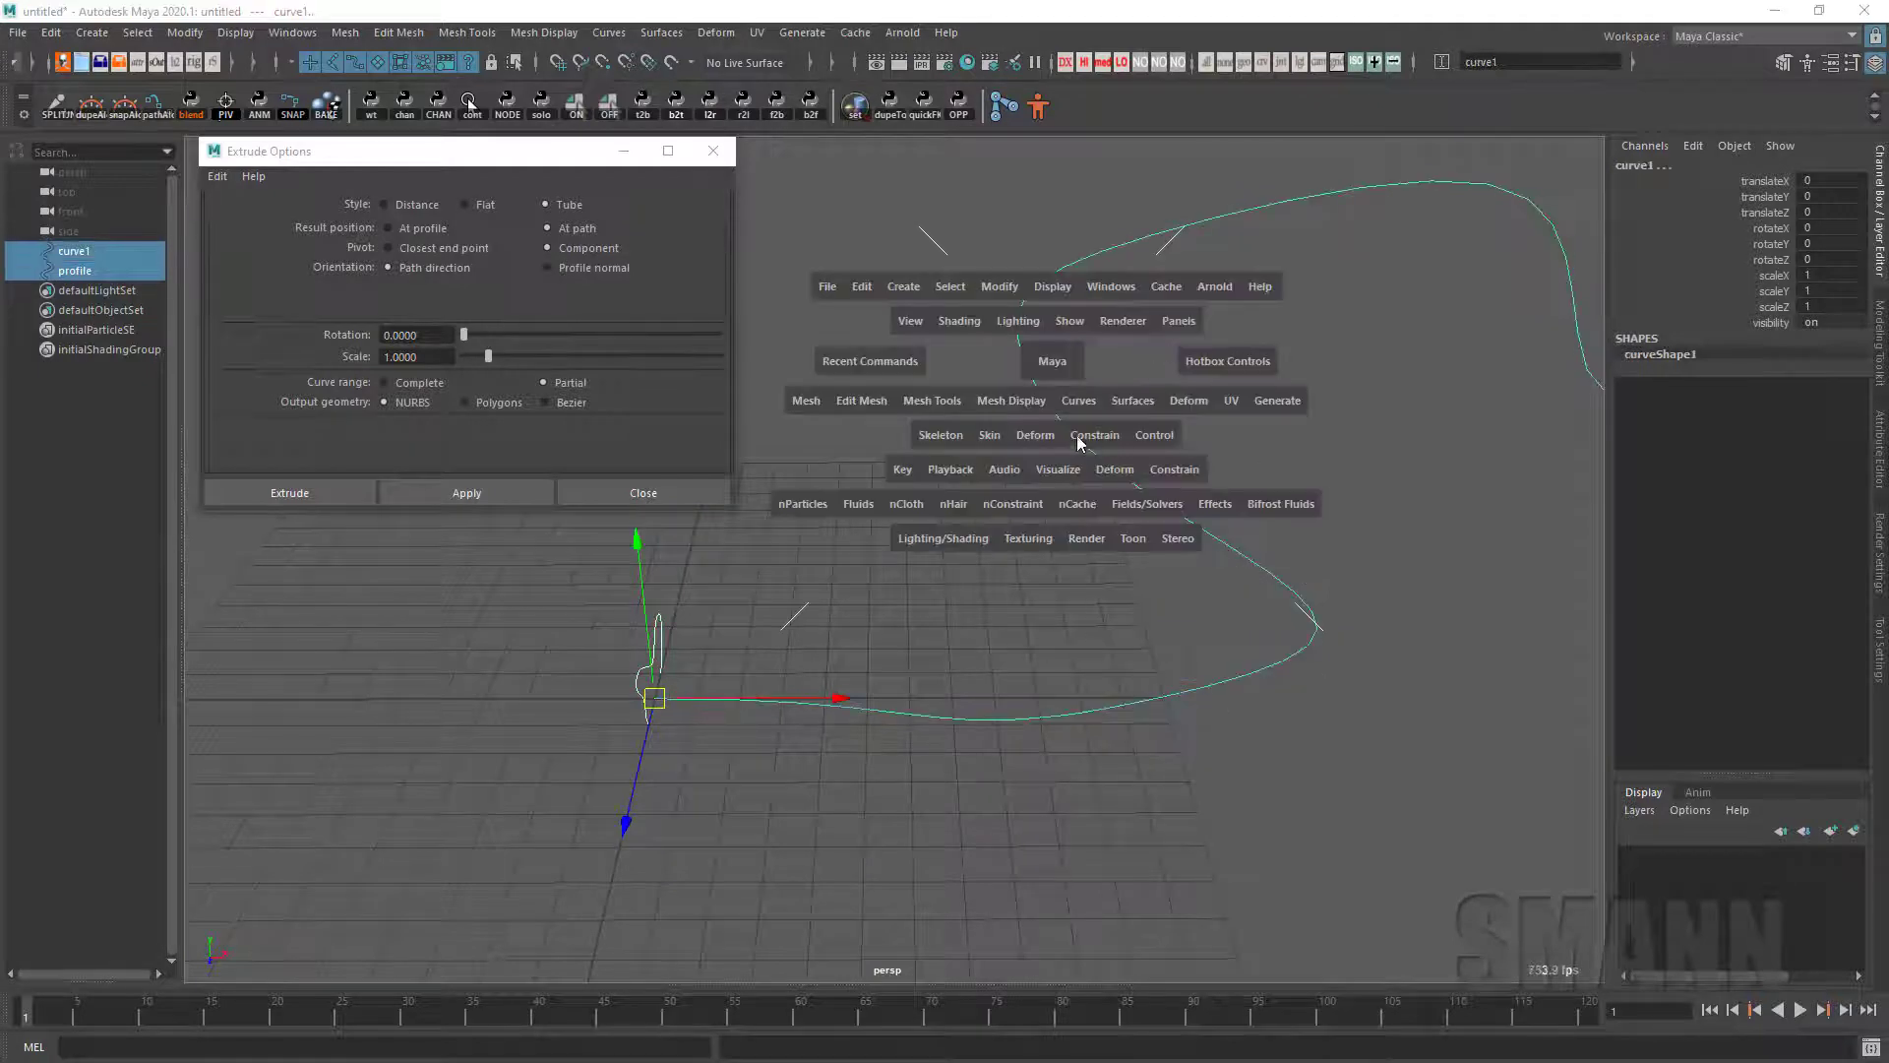
{"action": "left_click", "coordinate": [1076, 435]}
{"action": "mouse_move", "coordinate": [1240, 635]}
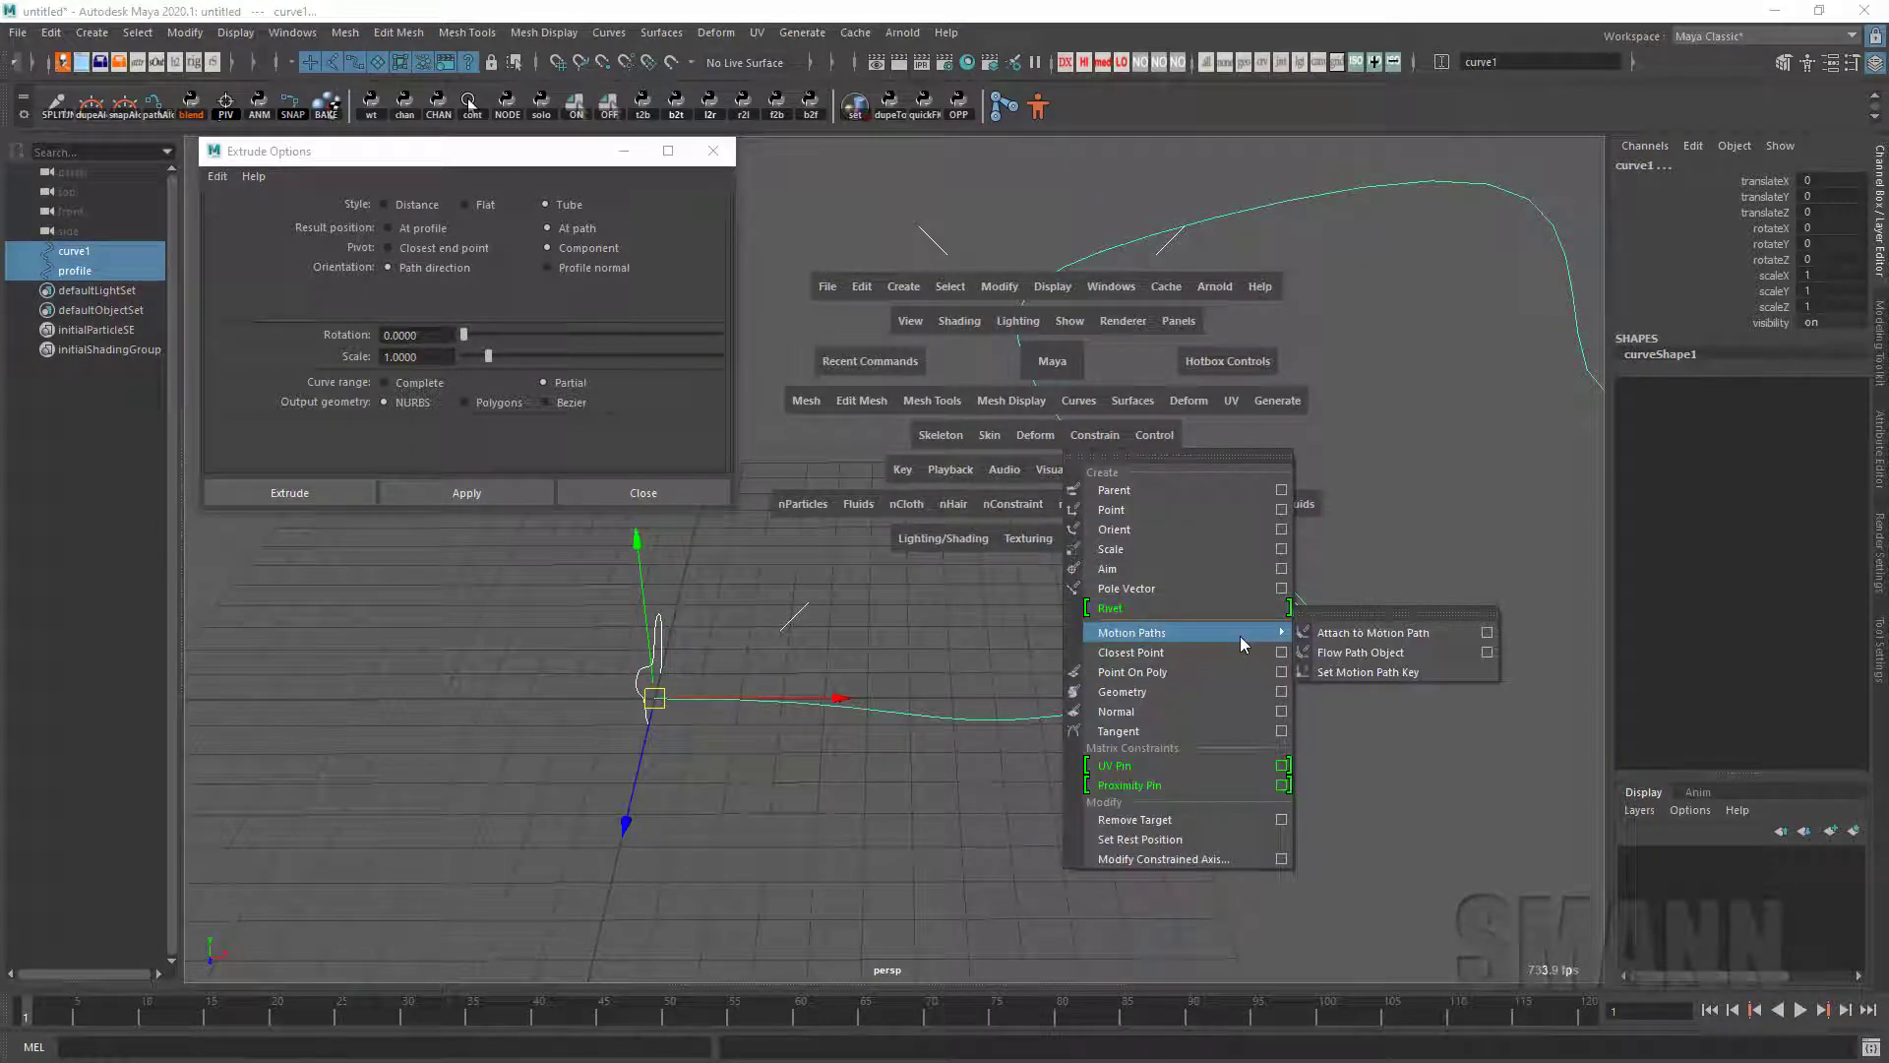
{"action": "left_click", "coordinate": [1382, 639]}
{"action": "left_click", "coordinate": [1438, 660]}
Step: Scrub and play the timeline to check how the profile travels along the path curve
{"action": "left_click_drag", "start_coordinate": [935, 724], "coordinate": [963, 715], "text": "alt"}
{"action": "left_click_drag", "start_coordinate": [768, 705], "coordinate": [590, 787]}
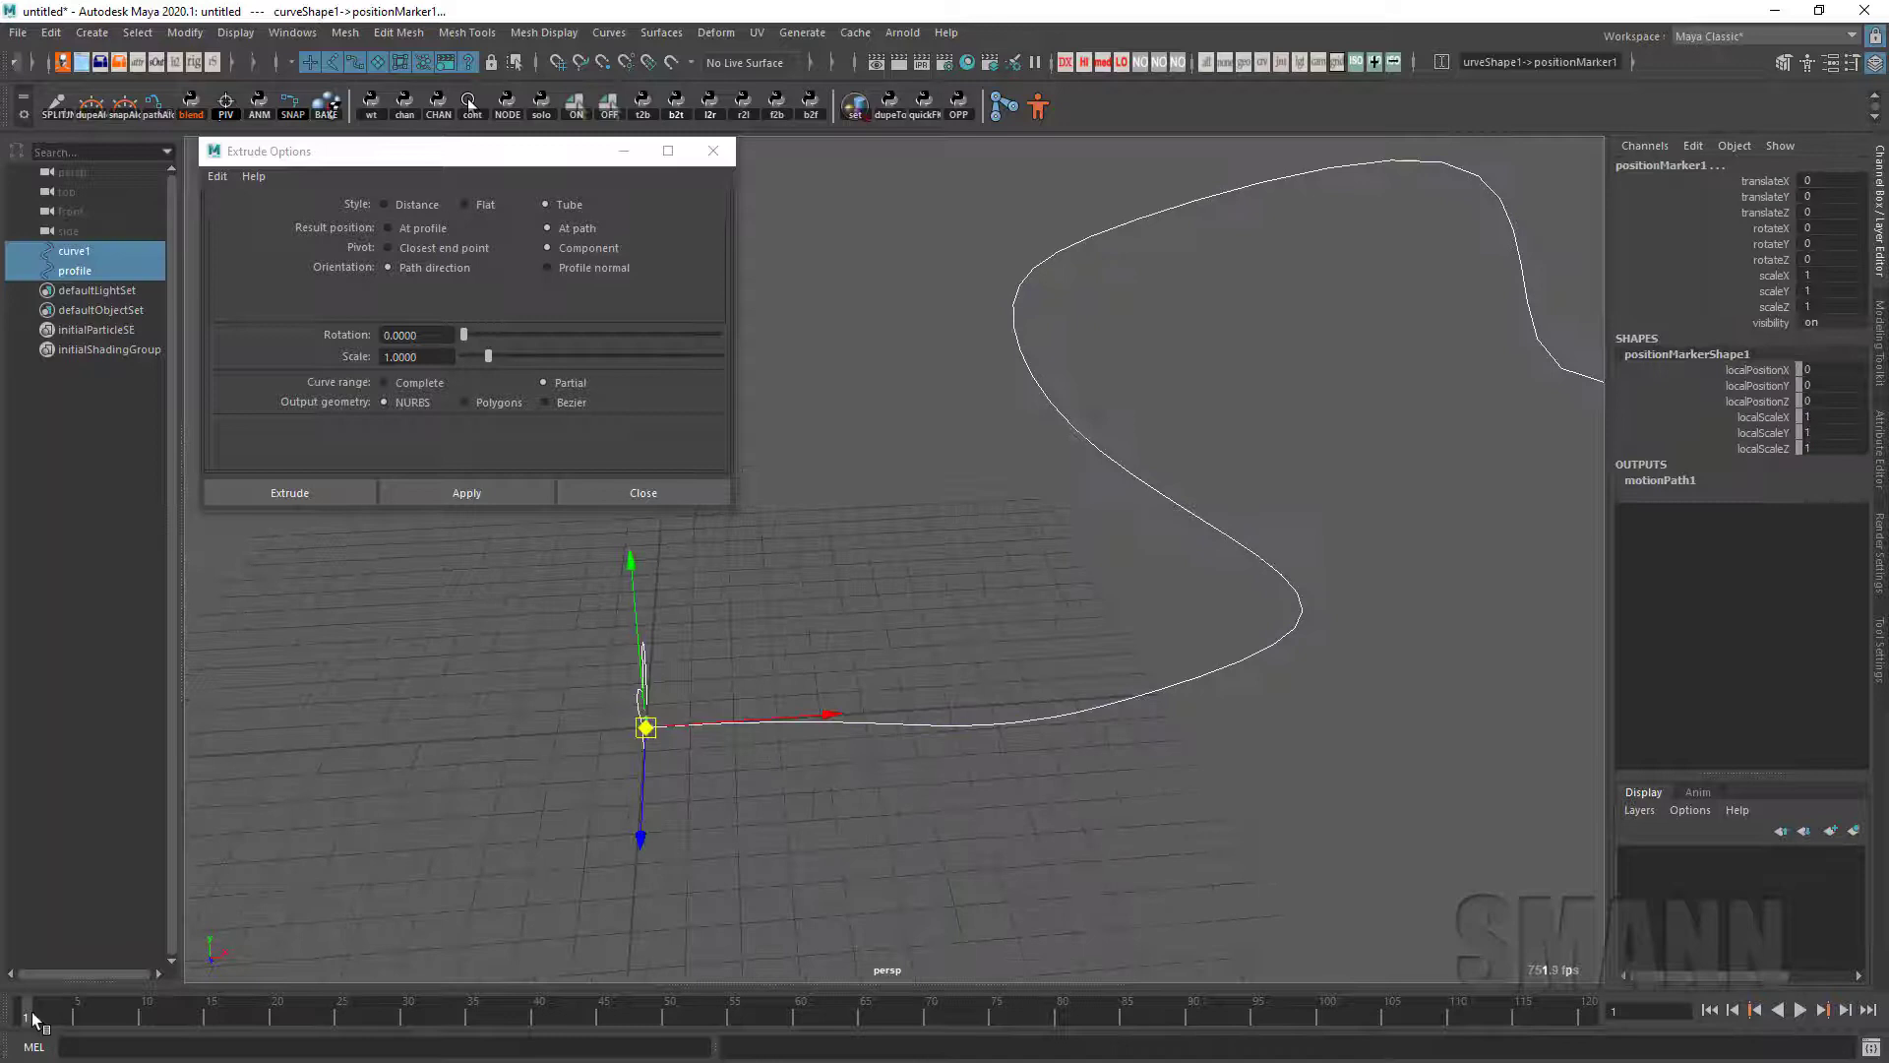
{"action": "left_click_drag", "start_coordinate": [33, 1020], "coordinate": [1569, 908]}
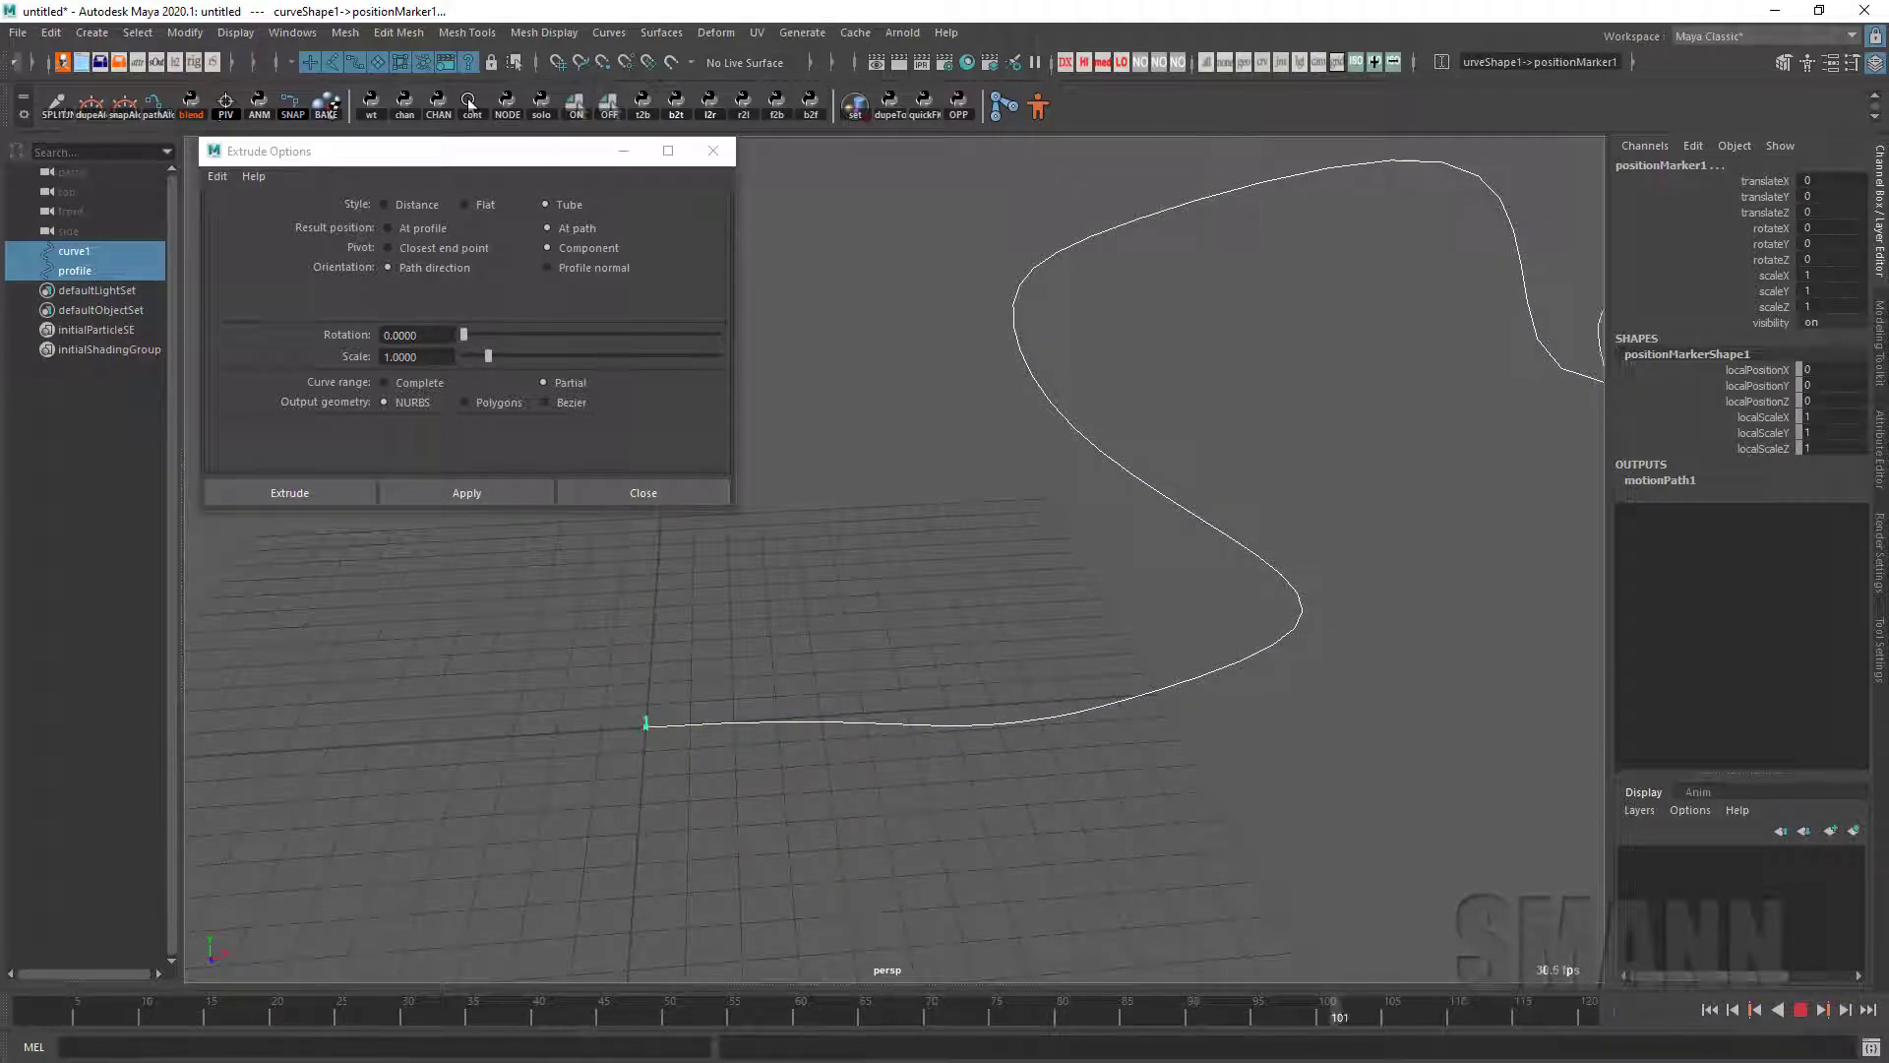
{"action": "key", "text": "alt+v"}
Step: Test the attached profile by rotating and moving curve1, ending with zero translation and a rotateX of about 31
{"action": "left_click_drag", "start_coordinate": [1144, 793], "coordinate": [1215, 669]}
{"action": "left_click_drag", "start_coordinate": [1186, 713], "coordinate": [1265, 734], "text": "alt"}
{"action": "key", "text": "e"}
{"action": "left_click_drag", "start_coordinate": [677, 802], "coordinate": [799, 806]}
{"action": "key", "text": "w"}
{"action": "middle_click_drag", "start_coordinate": [886, 822], "coordinate": [1180, 772]}
{"action": "left_click_drag", "start_coordinate": [1180, 772], "coordinate": [870, 653], "text": "alt"}
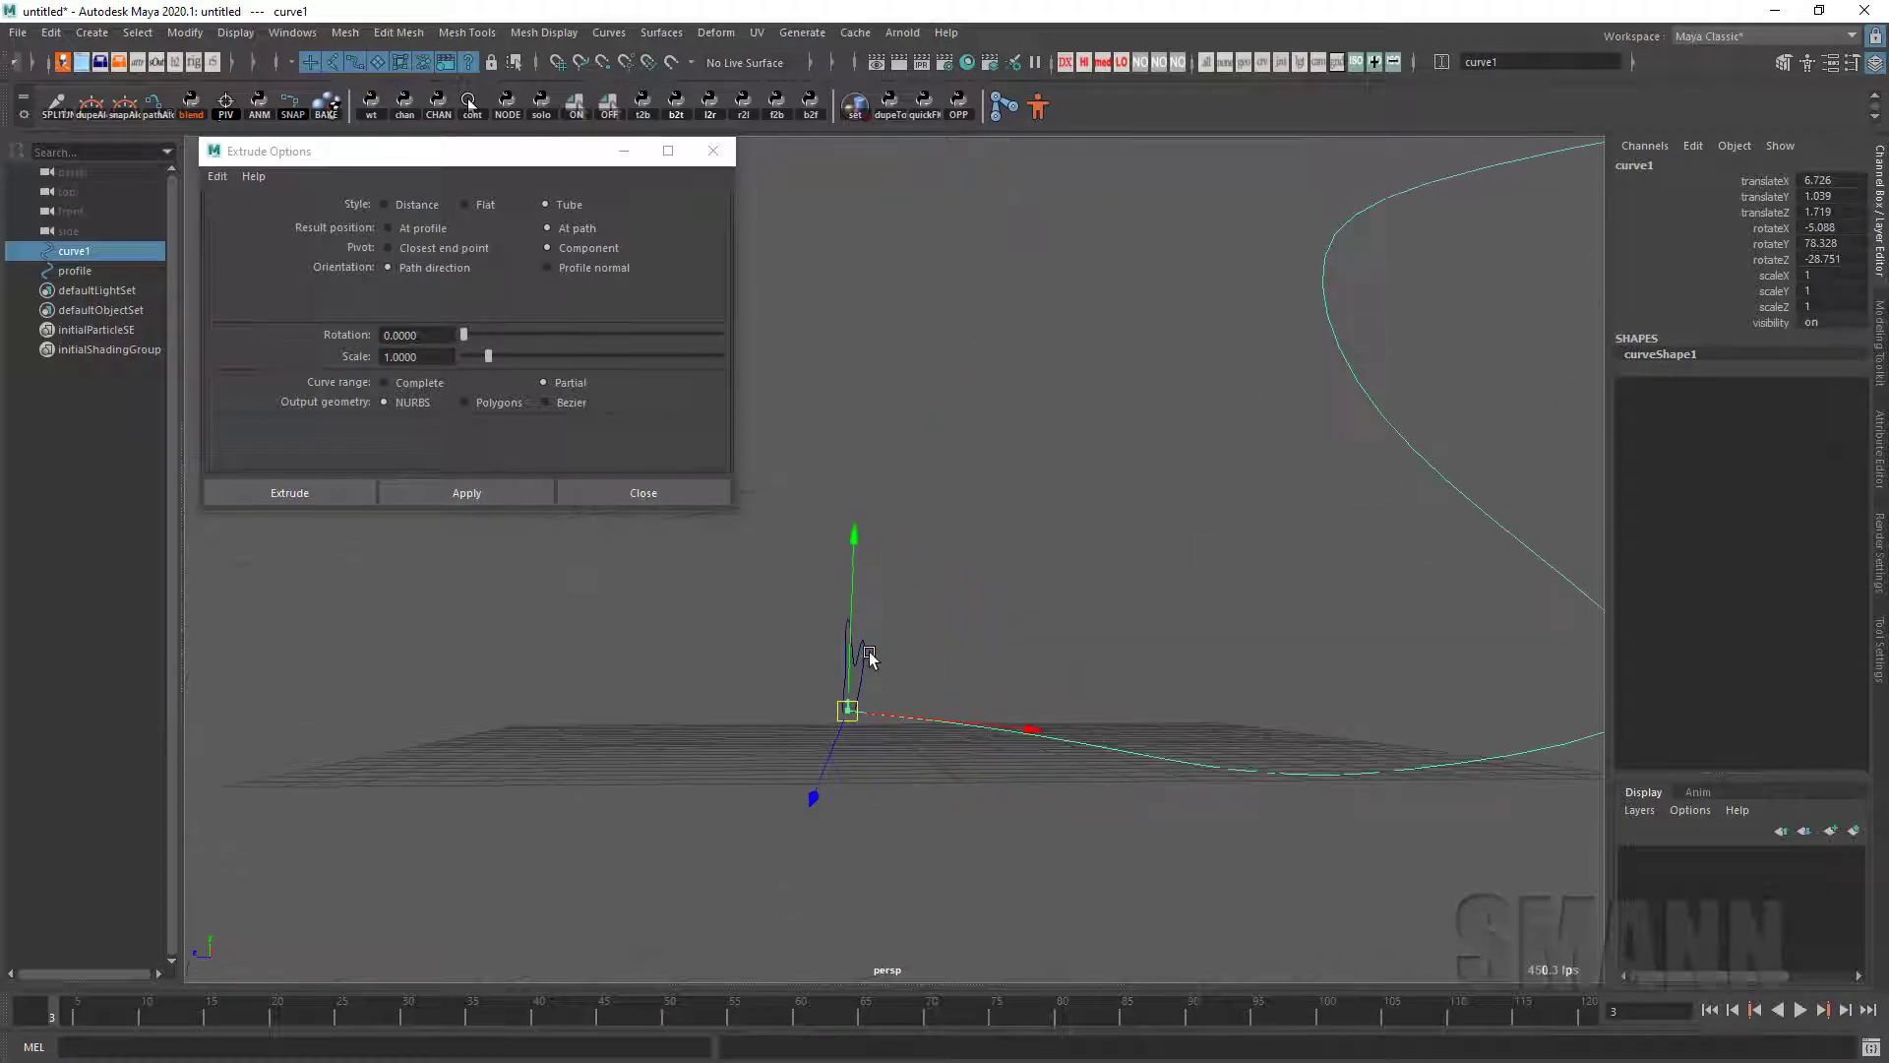
{"action": "left_click_drag", "start_coordinate": [892, 723], "coordinate": [1168, 788], "text": "alt"}
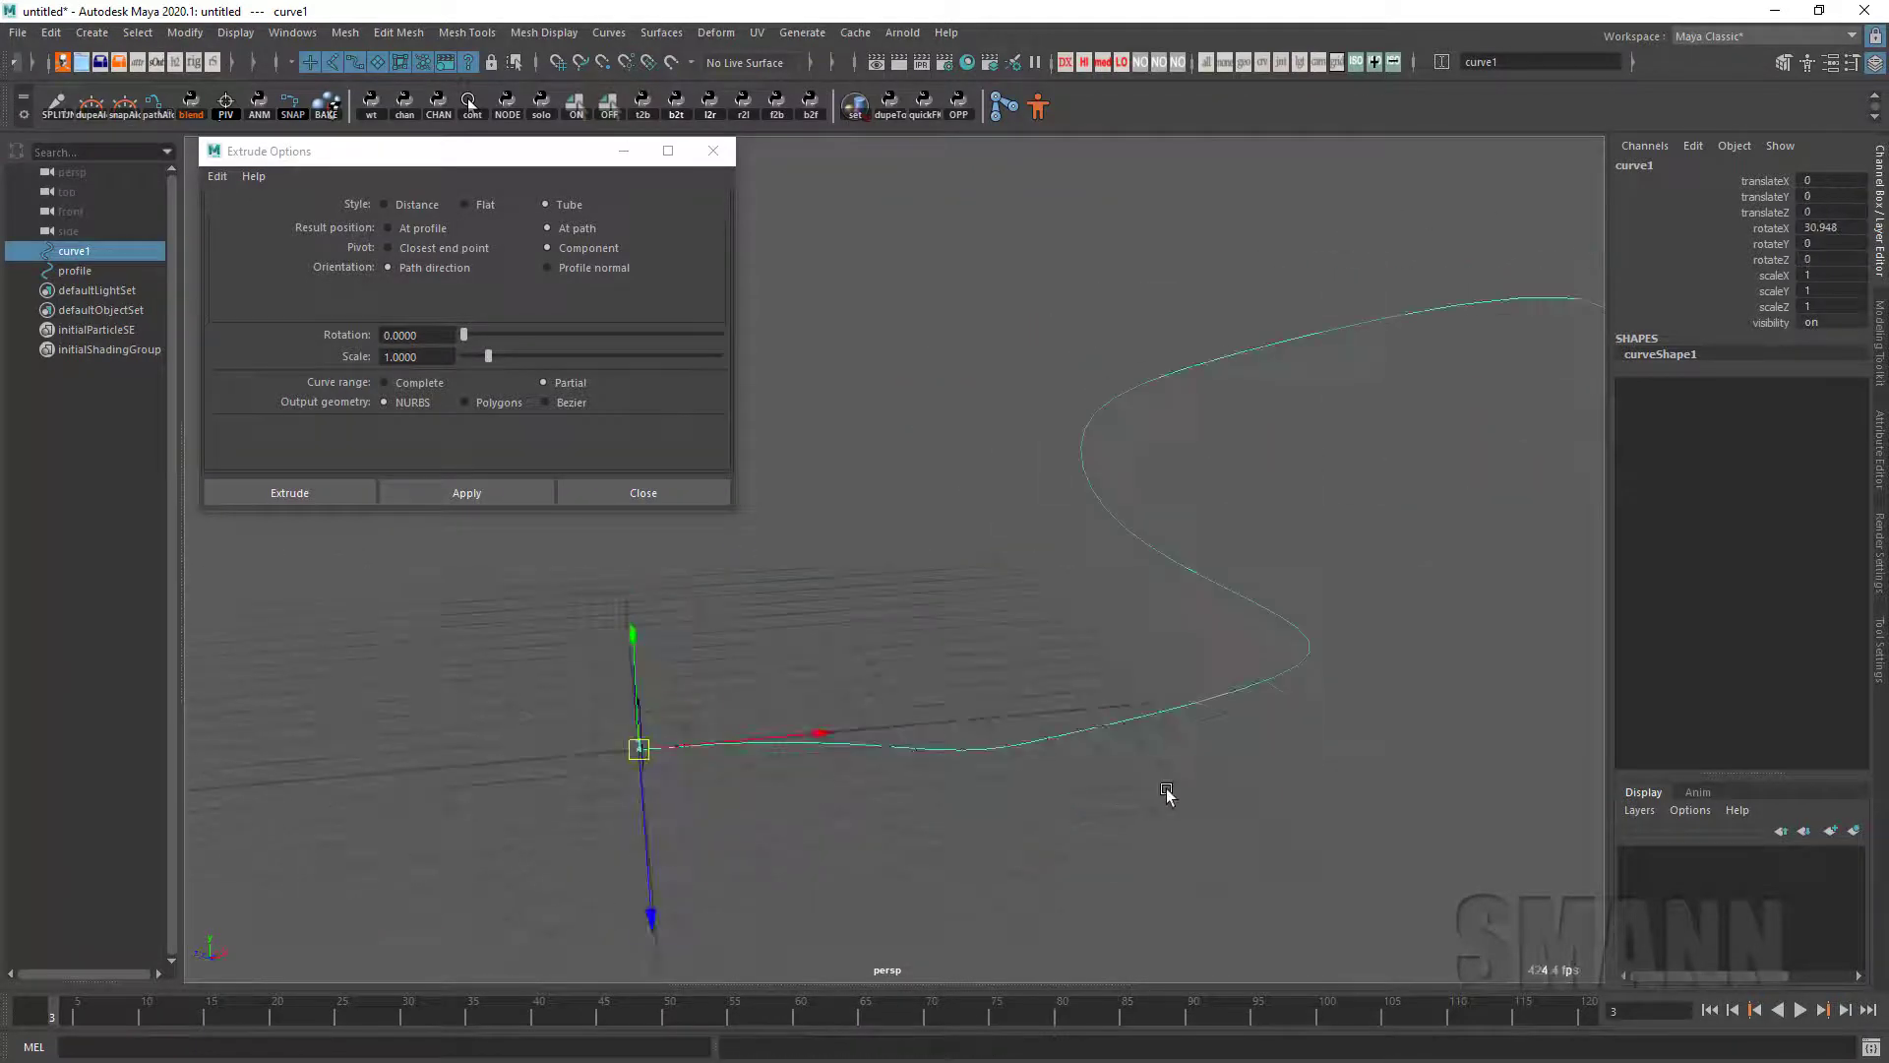
Step: Remove the motion path from the profile curve, keeping the profile at the start of the path
{"action": "left_click", "coordinate": [1227, 861]}
{"action": "left_click_drag", "start_coordinate": [1227, 861], "coordinate": [1102, 770], "text": "alt"}
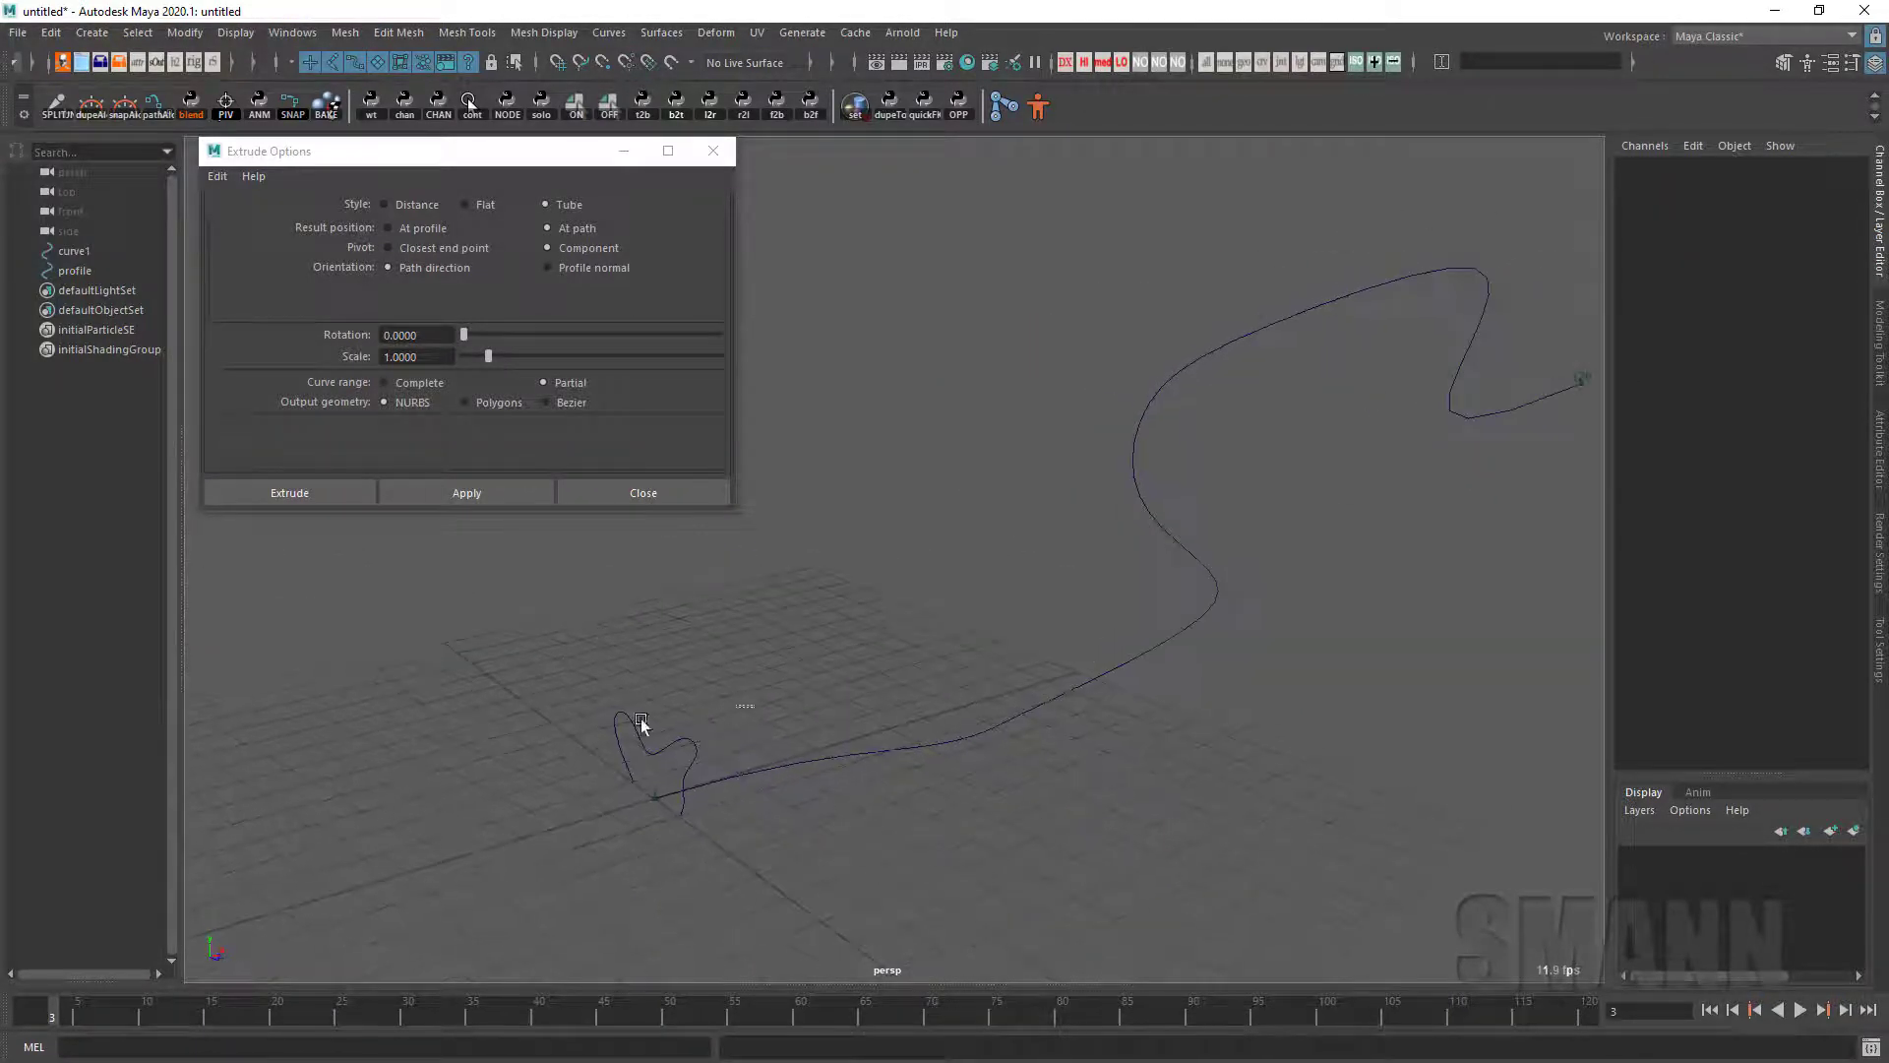
{"action": "left_click", "coordinate": [710, 720]}
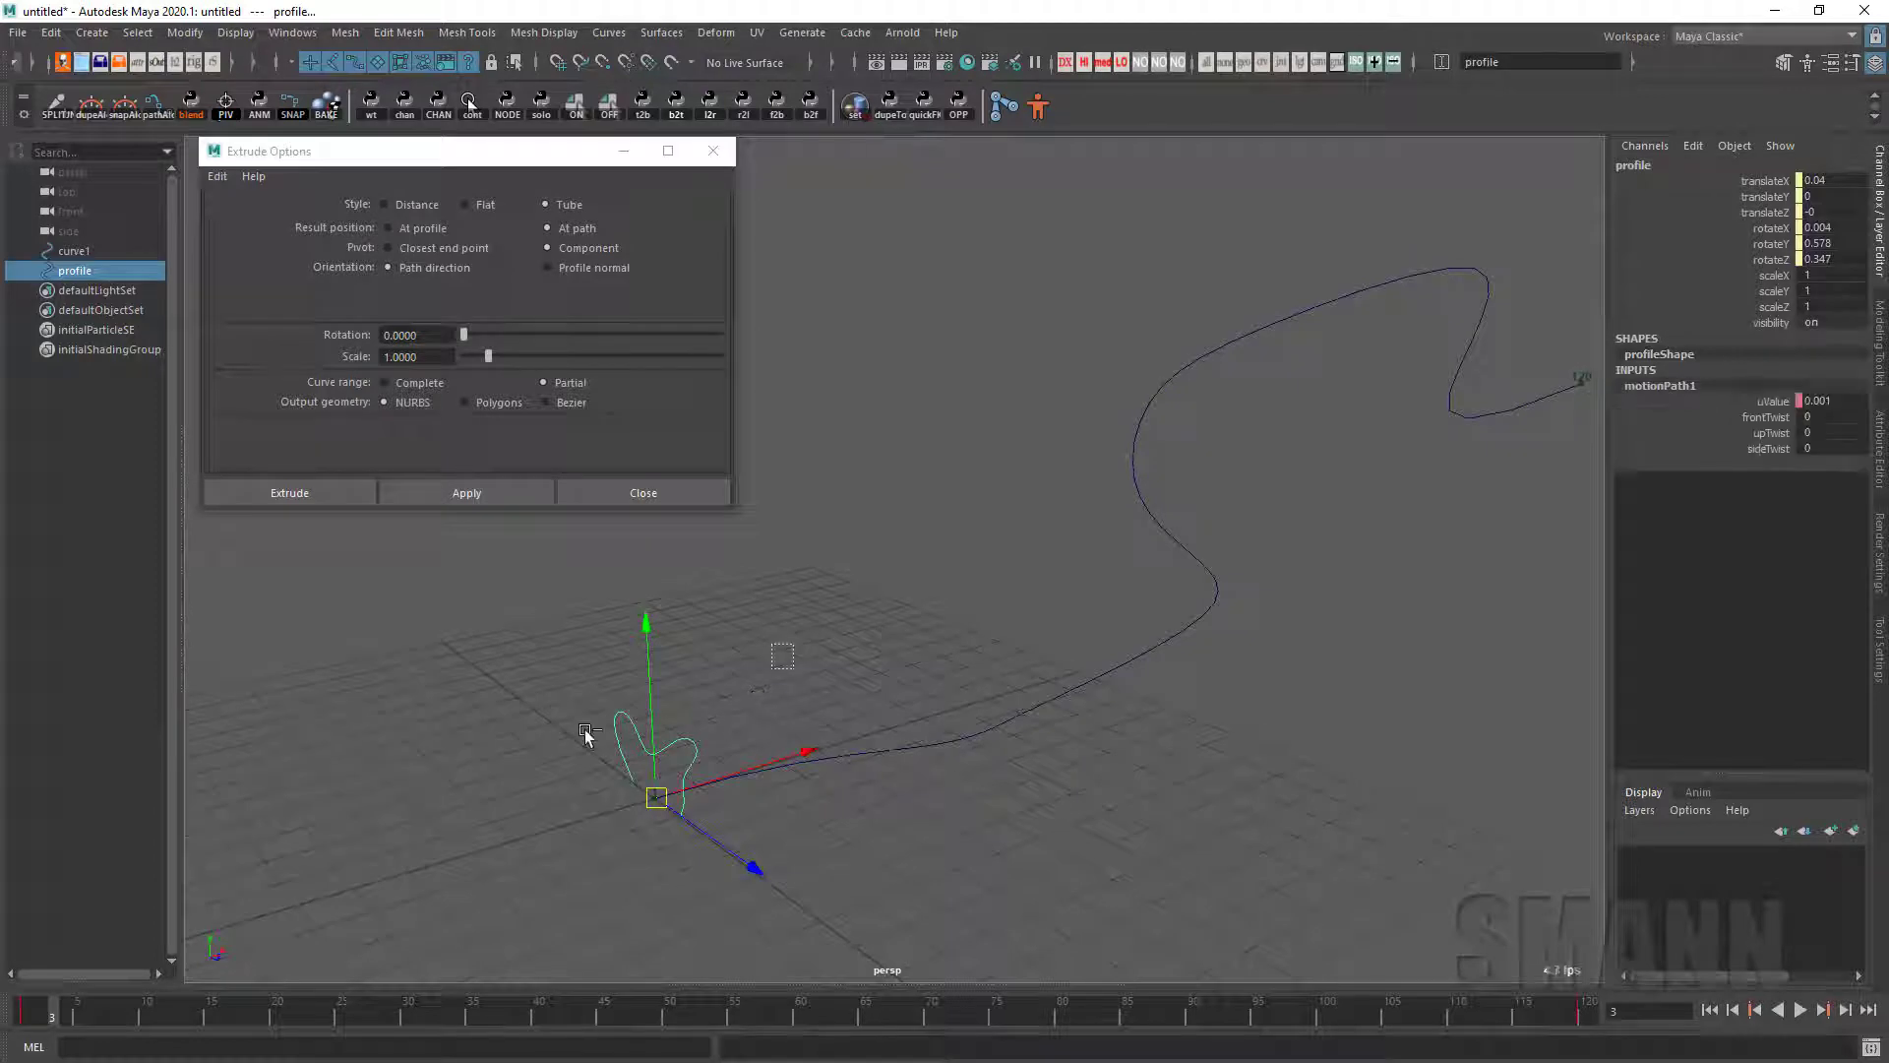
{"action": "left_click", "coordinate": [910, 728]}
{"action": "key", "text": "Delete"}
{"action": "left_click_drag", "start_coordinate": [969, 768], "coordinate": [970, 781]}
{"action": "left_click_drag", "start_coordinate": [987, 561], "coordinate": [936, 509], "text": "alt"}
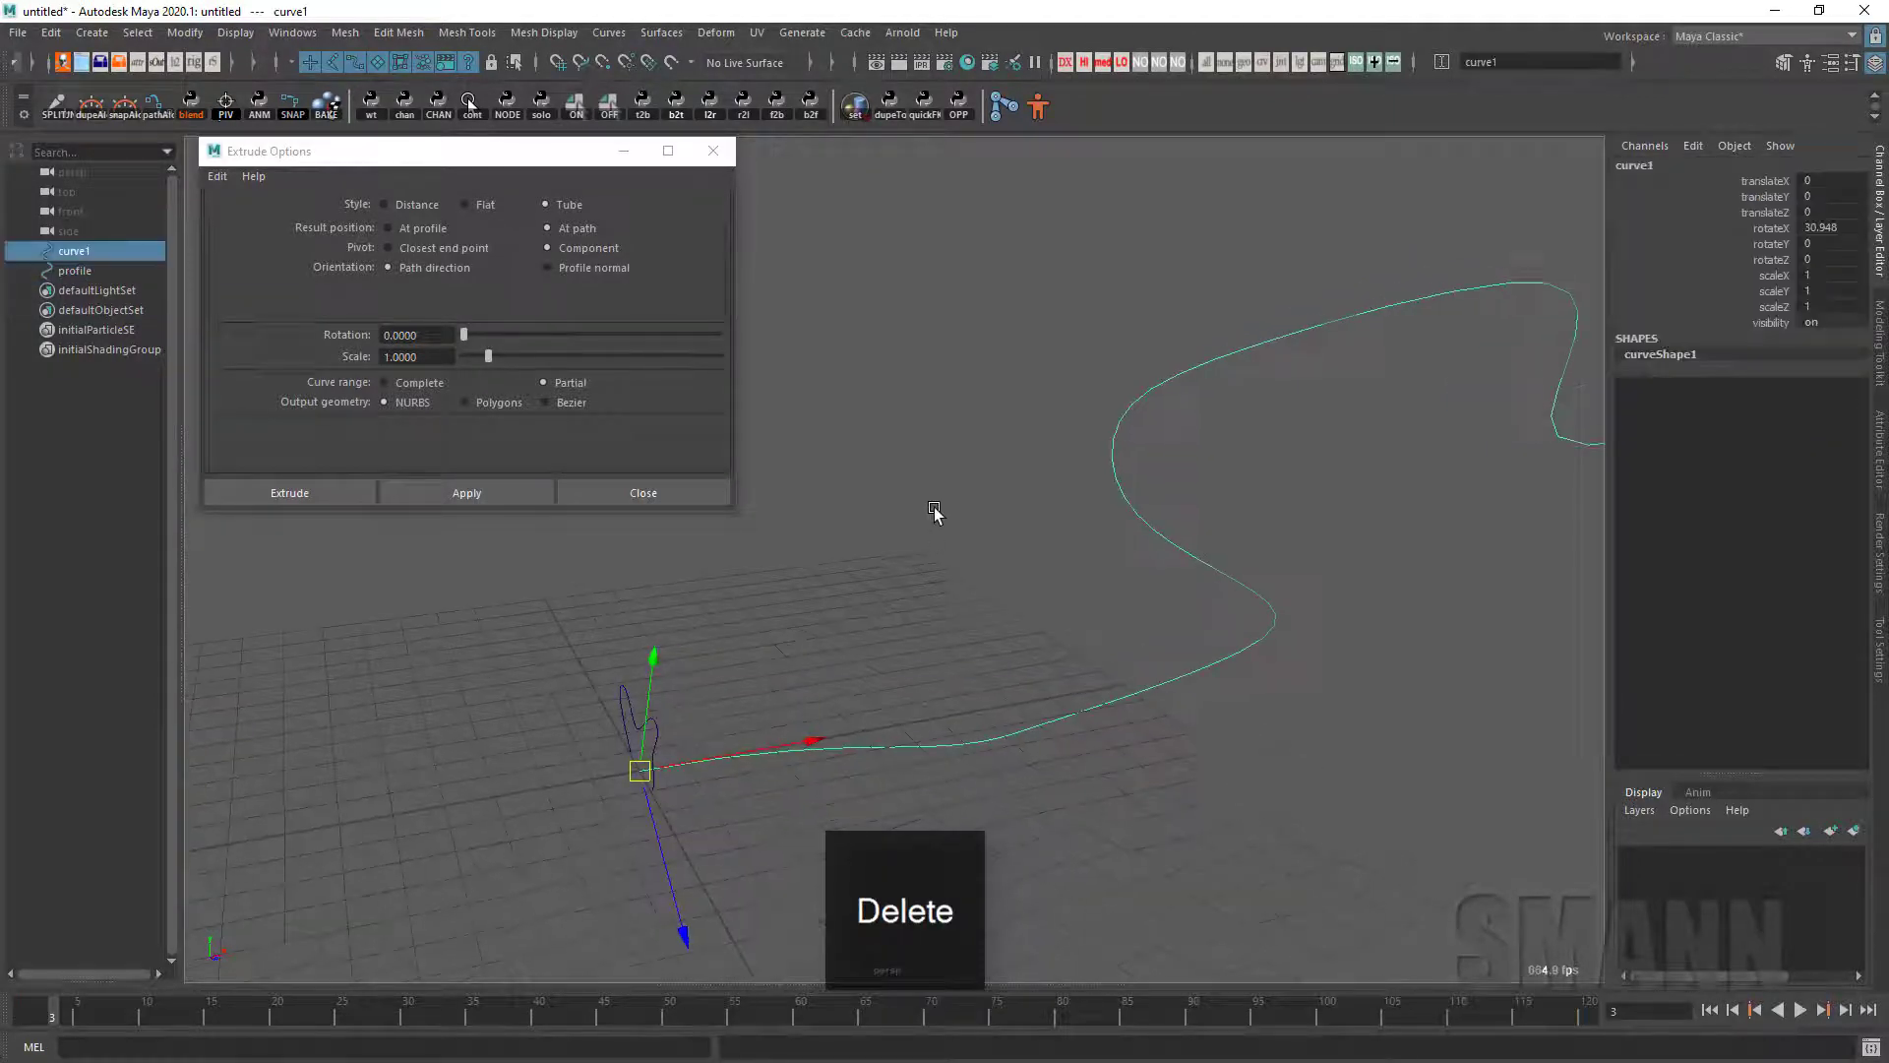
Step: Freeze the transformations of both the profile curve and curve1
{"action": "left_click", "coordinate": [935, 509]}
{"action": "left_click", "coordinate": [654, 718]}
{"action": "left_click", "coordinate": [986, 557]}
{"action": "left_click_drag", "start_coordinate": [540, 624], "coordinate": [1071, 740]}
{"action": "key", "text": "space"}
{"action": "left_click_drag", "start_coordinate": [775, 374], "coordinate": [770, 306]}
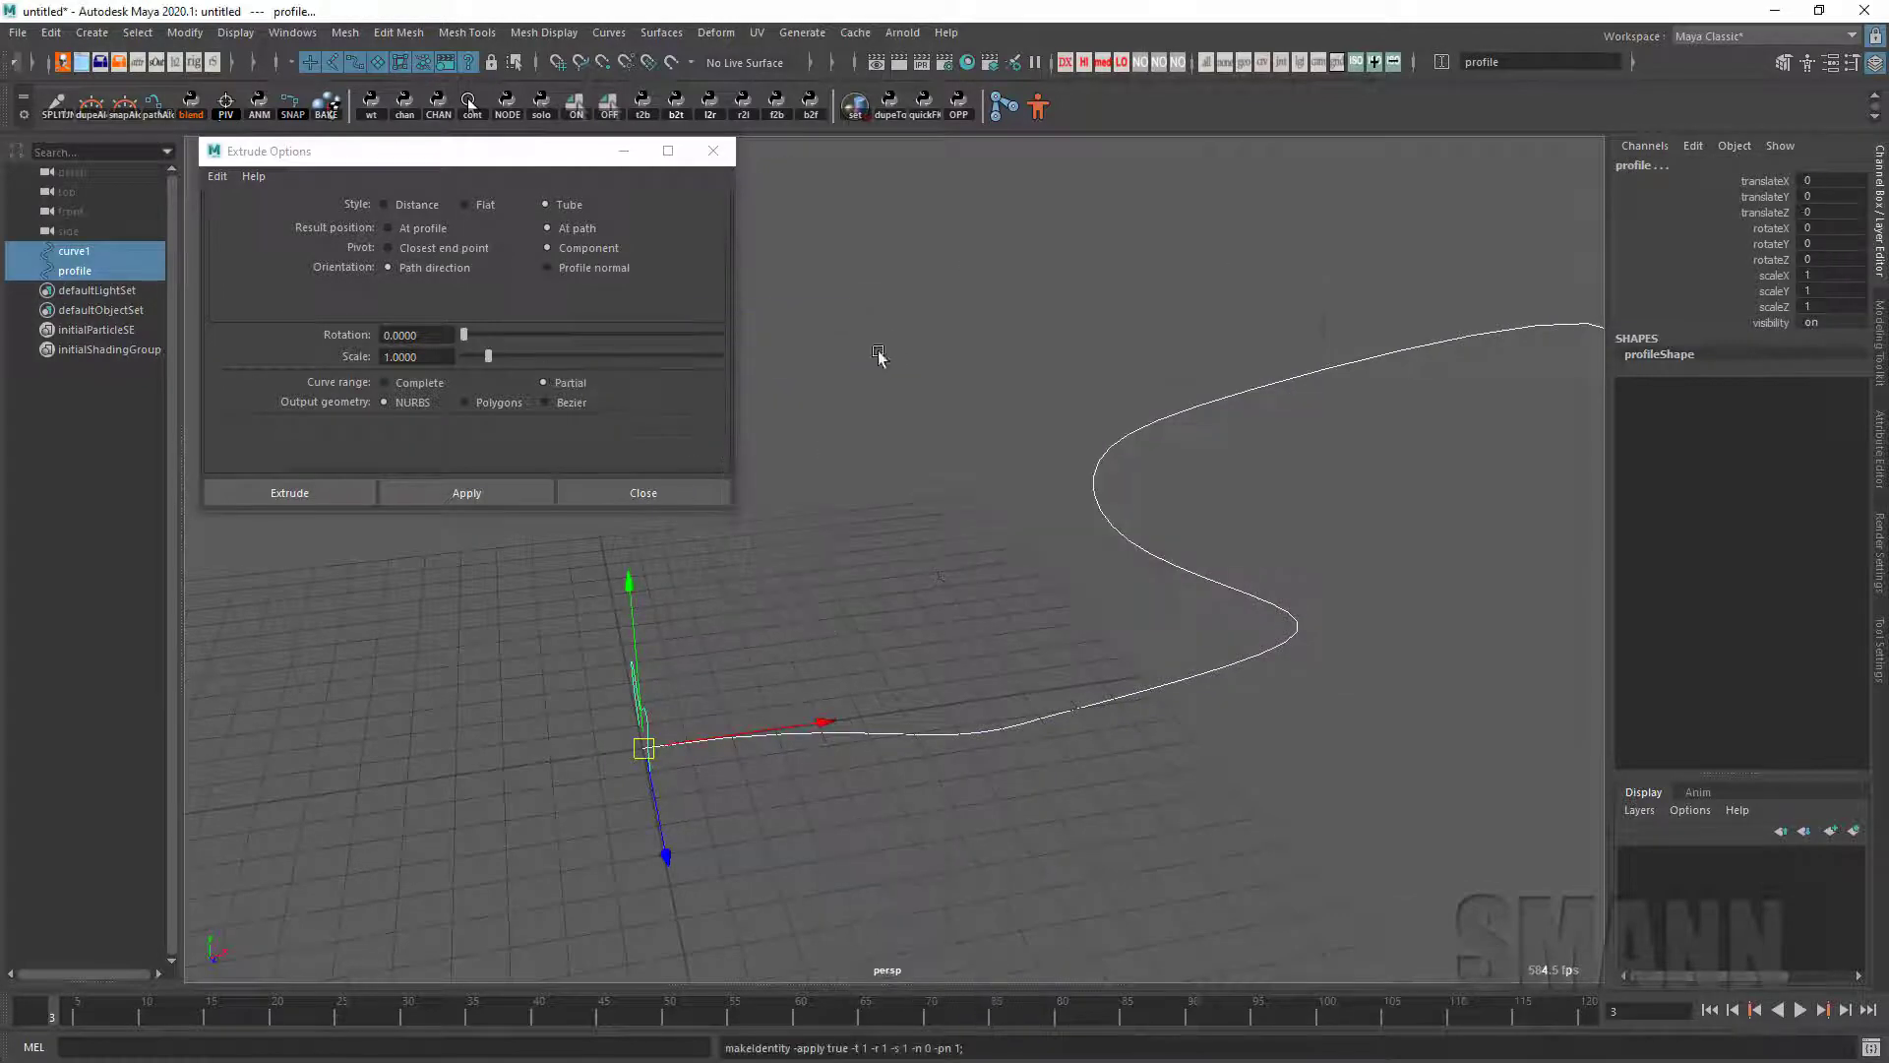
{"action": "left_click", "coordinate": [991, 574]}
{"action": "left_click_drag", "start_coordinate": [991, 575], "coordinate": [1129, 425], "text": "alt"}
{"action": "key", "text": "z"}
{"action": "key", "text": "space"}
{"action": "left_click_drag", "start_coordinate": [940, 352], "coordinate": [917, 462]}
{"action": "left_click", "coordinate": [964, 438]}
Step: Extrude the aligned profile along curve1 with the current tube settings and inspect the surface
{"action": "left_click_drag", "start_coordinate": [697, 673], "coordinate": [602, 699]}
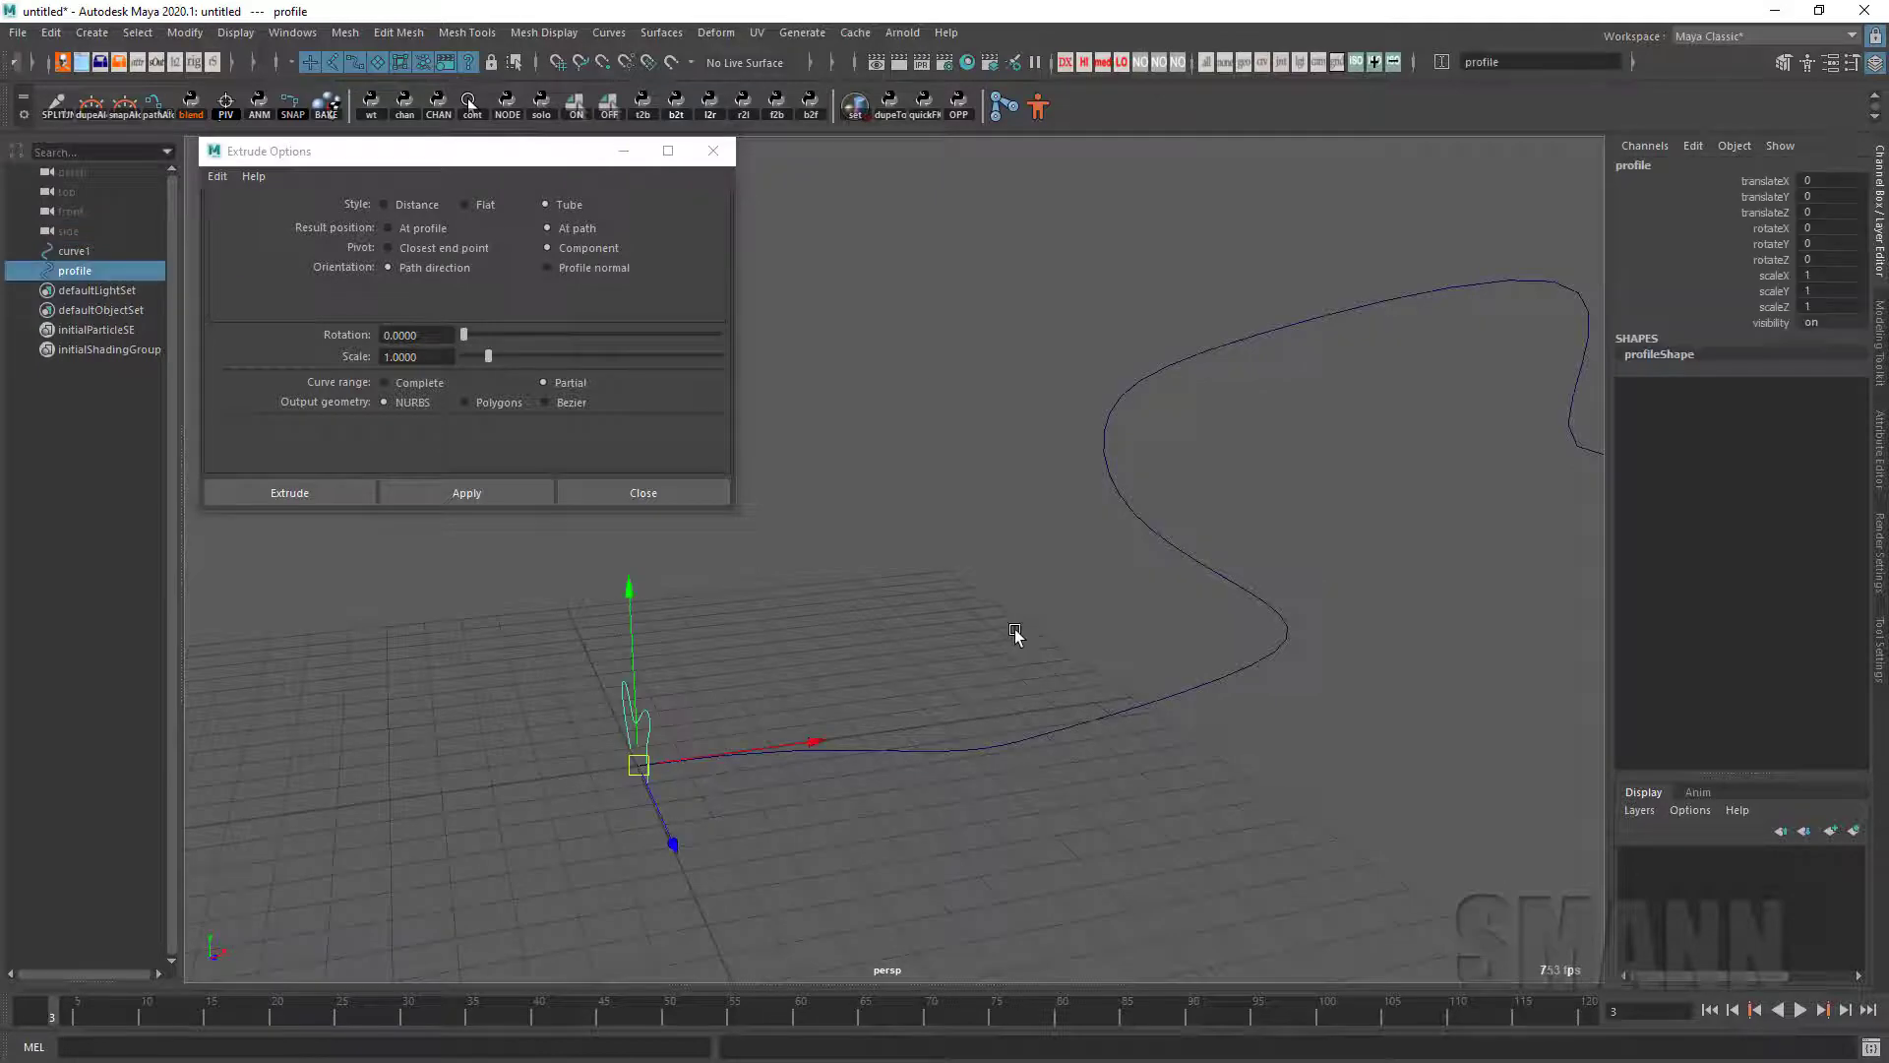
{"action": "left_click_drag", "start_coordinate": [1020, 634], "coordinate": [1127, 769], "text": "shift"}
{"action": "left_click_drag", "start_coordinate": [1136, 802], "coordinate": [1070, 567], "text": "alt"}
{"action": "left_click", "coordinate": [469, 496]}
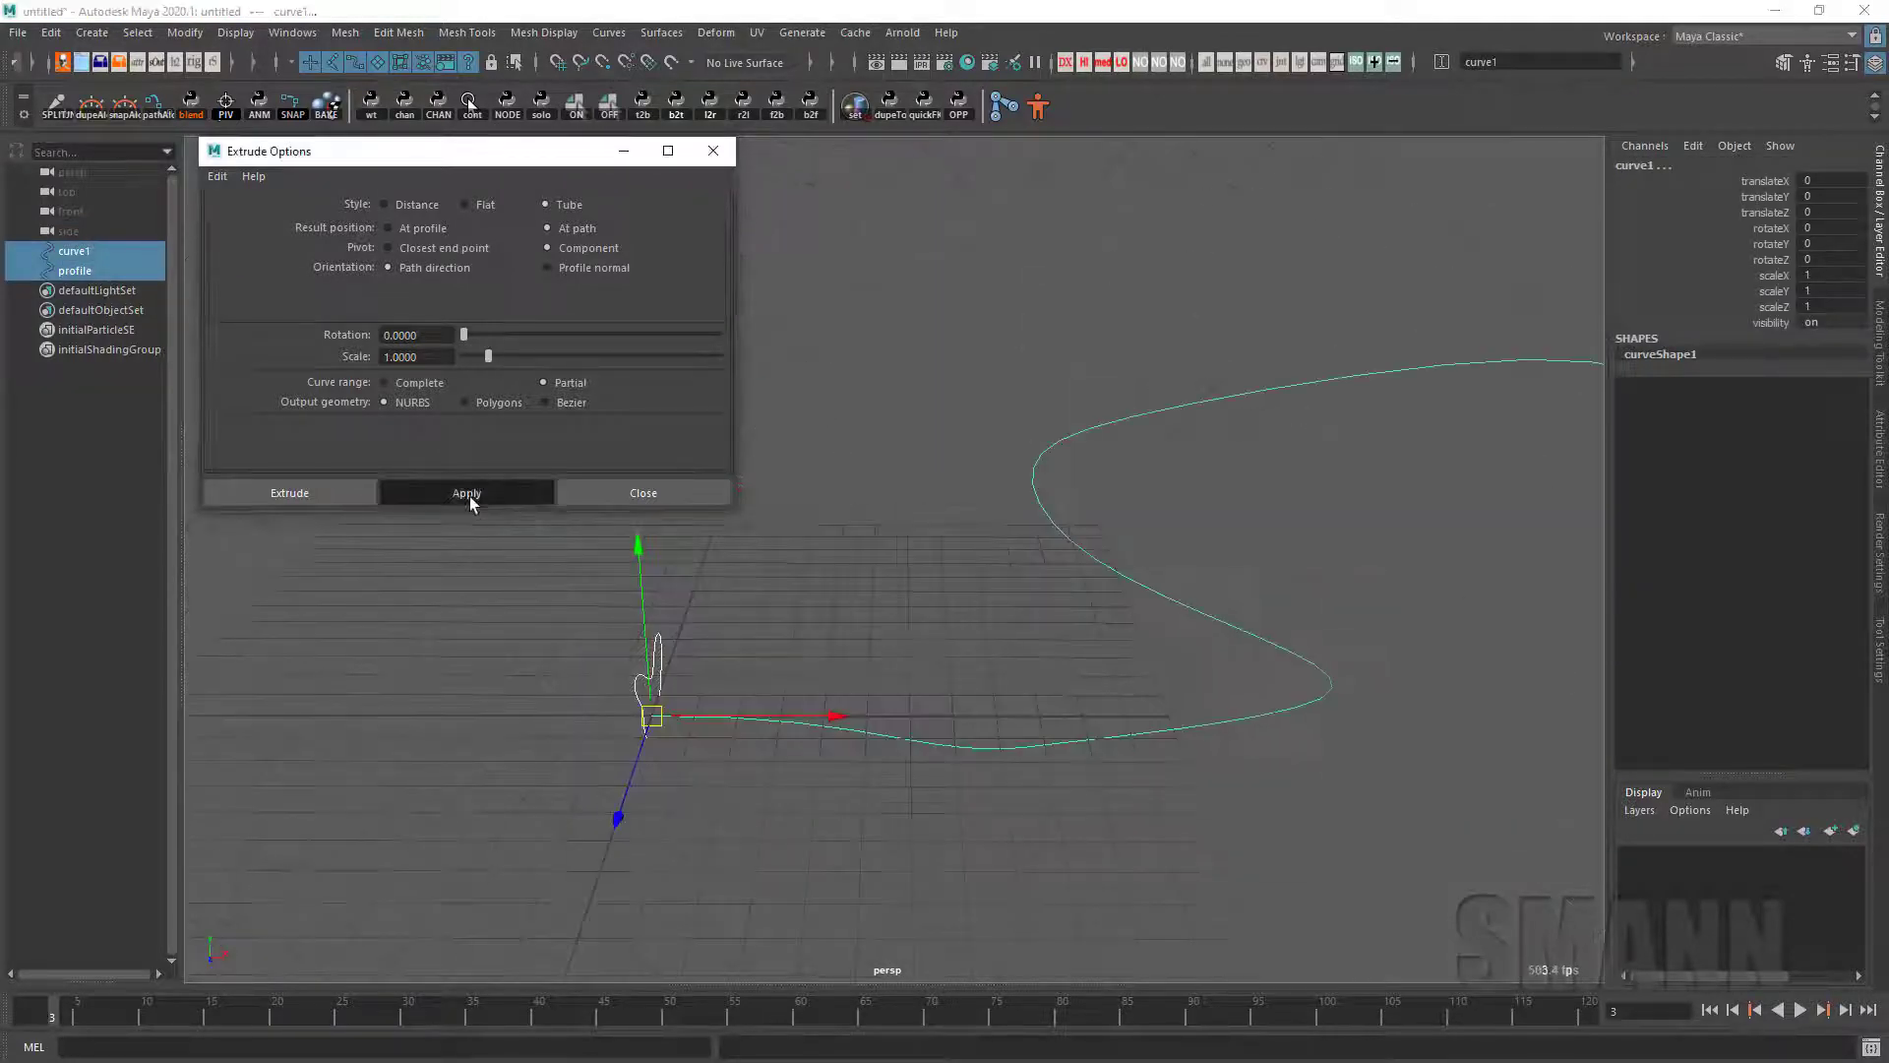
{"action": "left_click_drag", "start_coordinate": [895, 615], "coordinate": [999, 780], "text": "alt"}
{"action": "left_click_drag", "start_coordinate": [886, 642], "coordinate": [933, 467], "text": "alt"}
Step: Open the extrude1 history attributes of the extruded surface
{"action": "key", "text": "ctrl+a"}
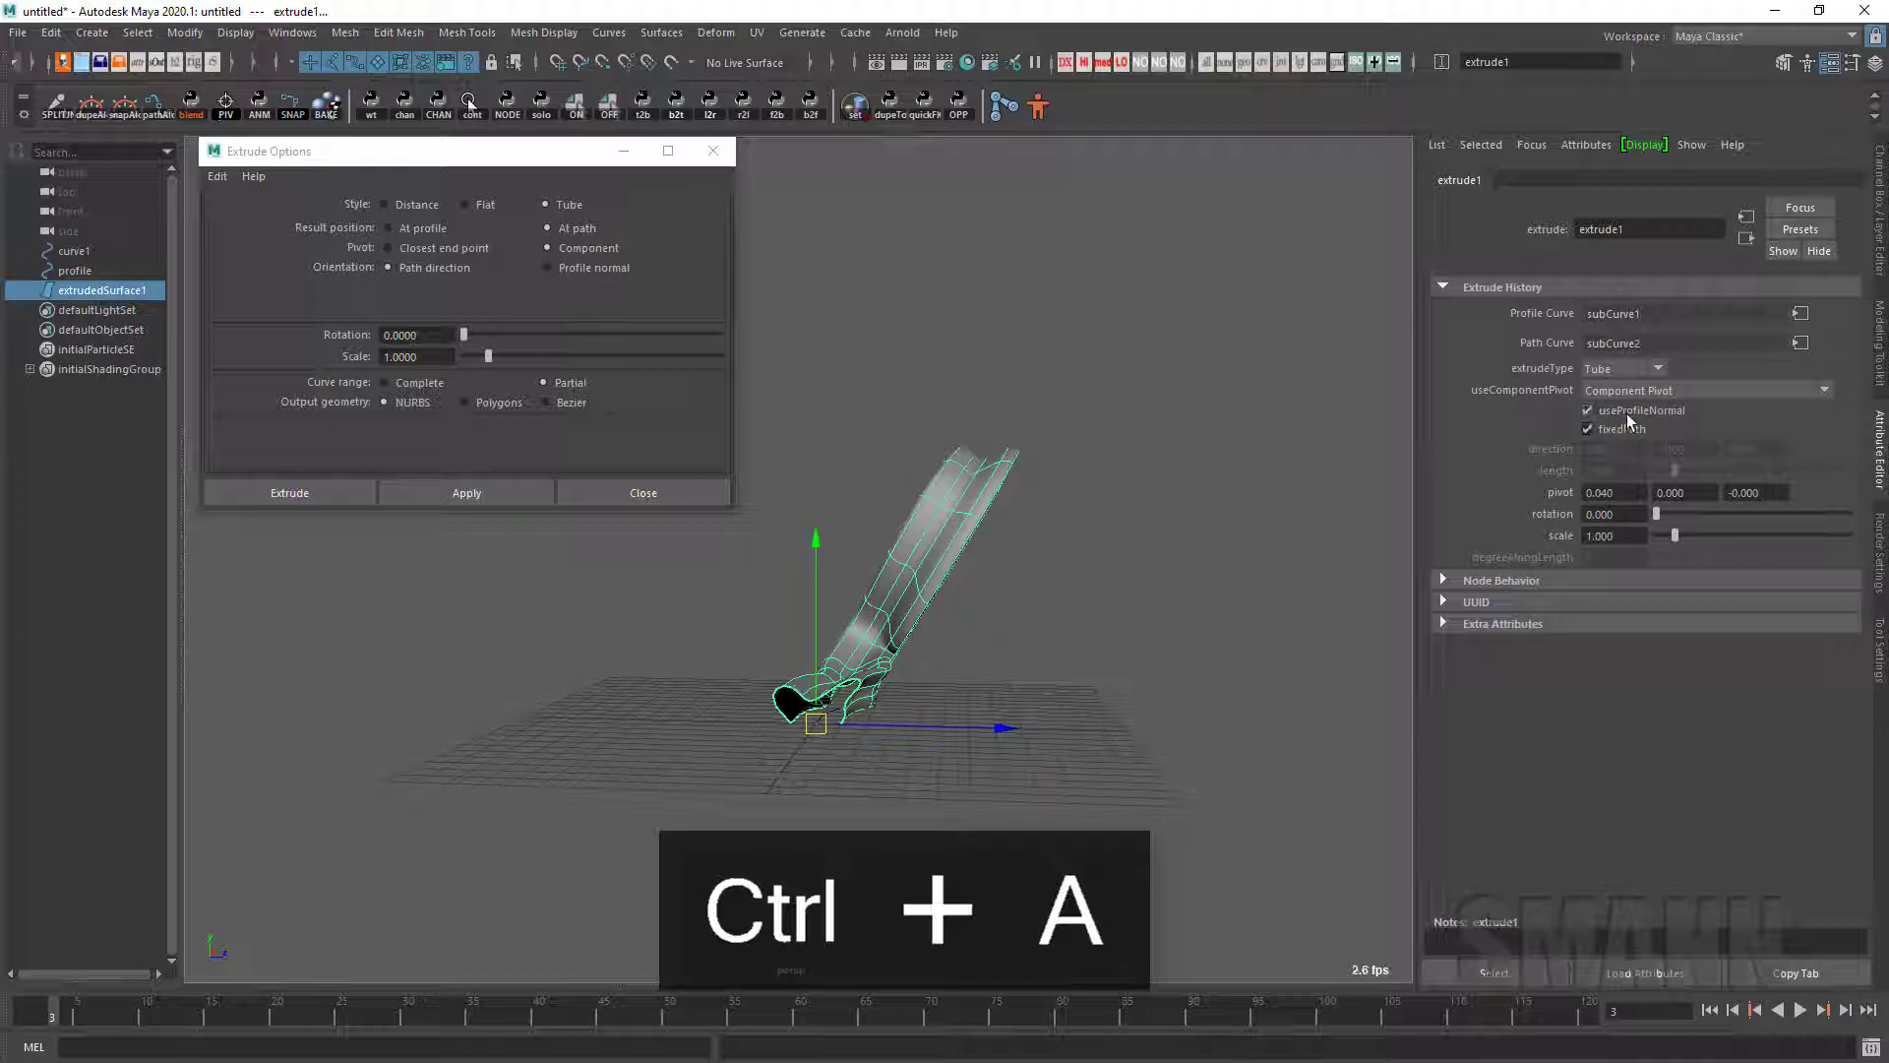
{"action": "left_click_drag", "start_coordinate": [1302, 475], "coordinate": [1236, 522], "text": "alt"}
{"action": "left_click", "coordinate": [1046, 587]}
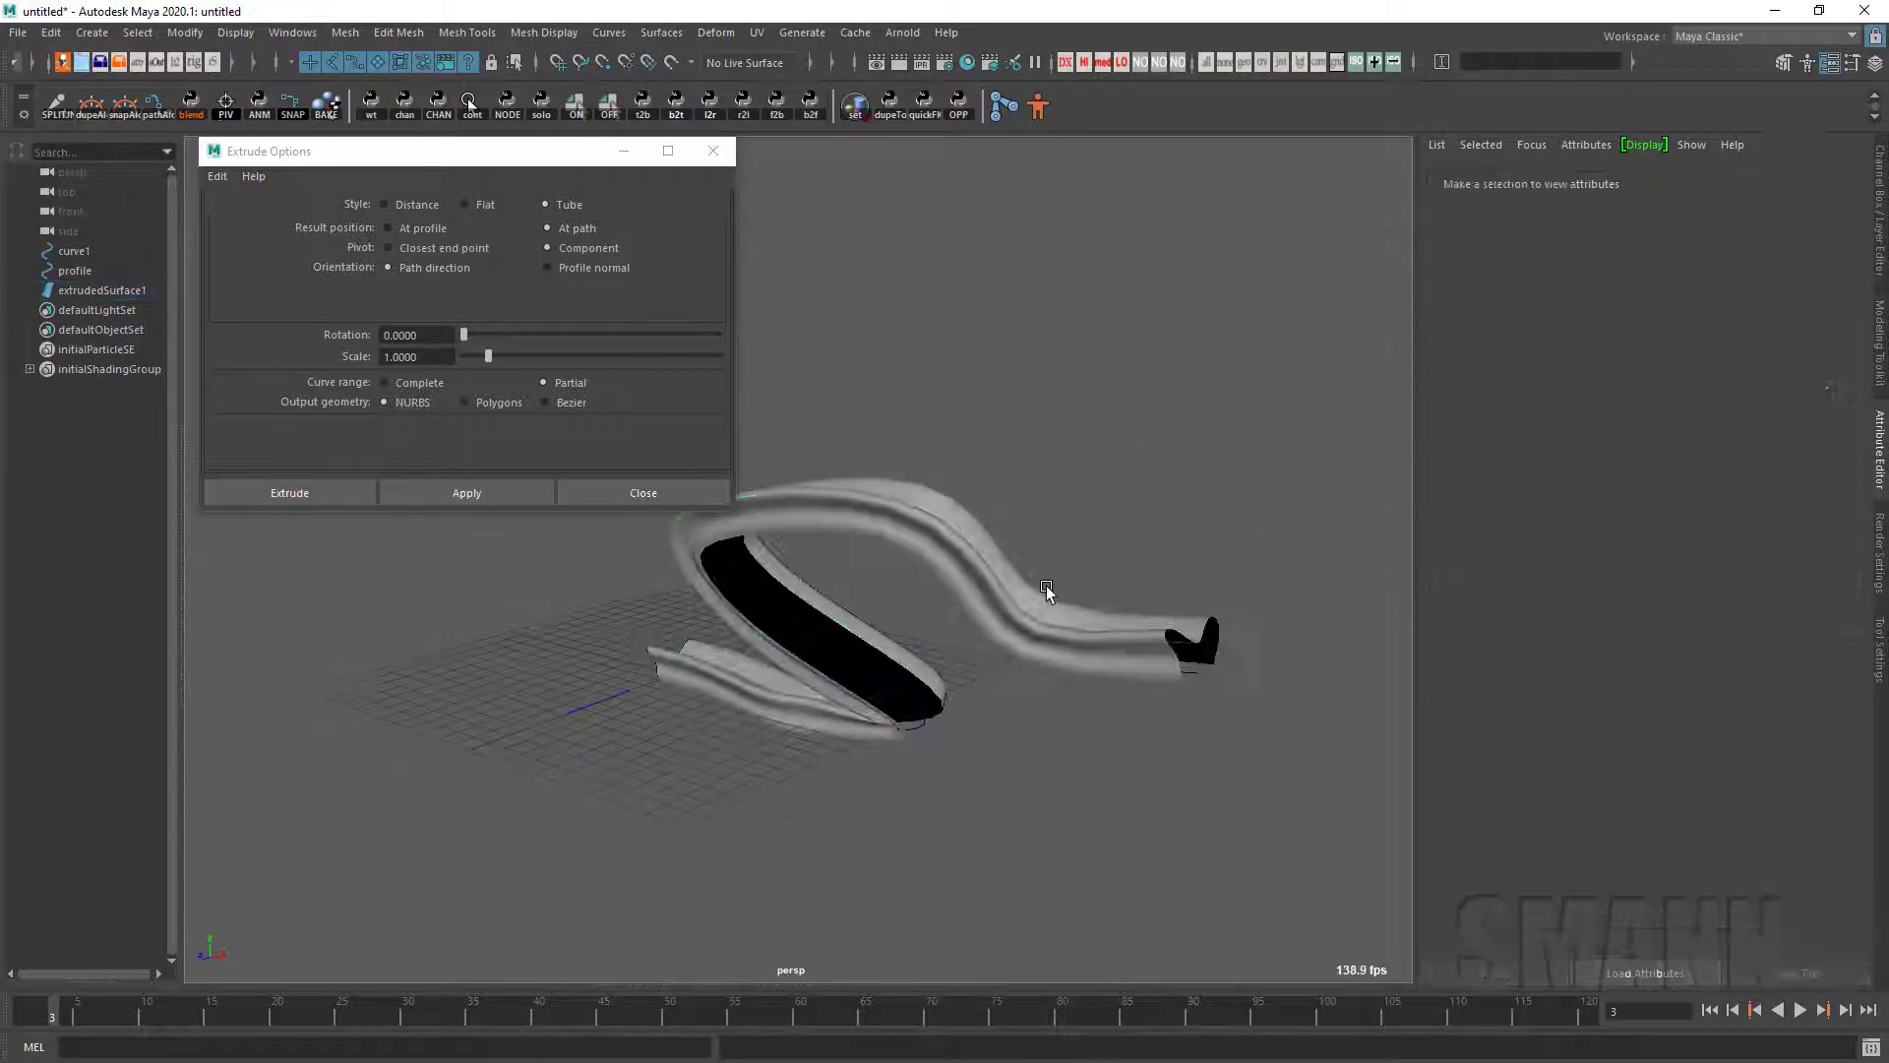
{"action": "left_click", "coordinate": [1031, 580]}
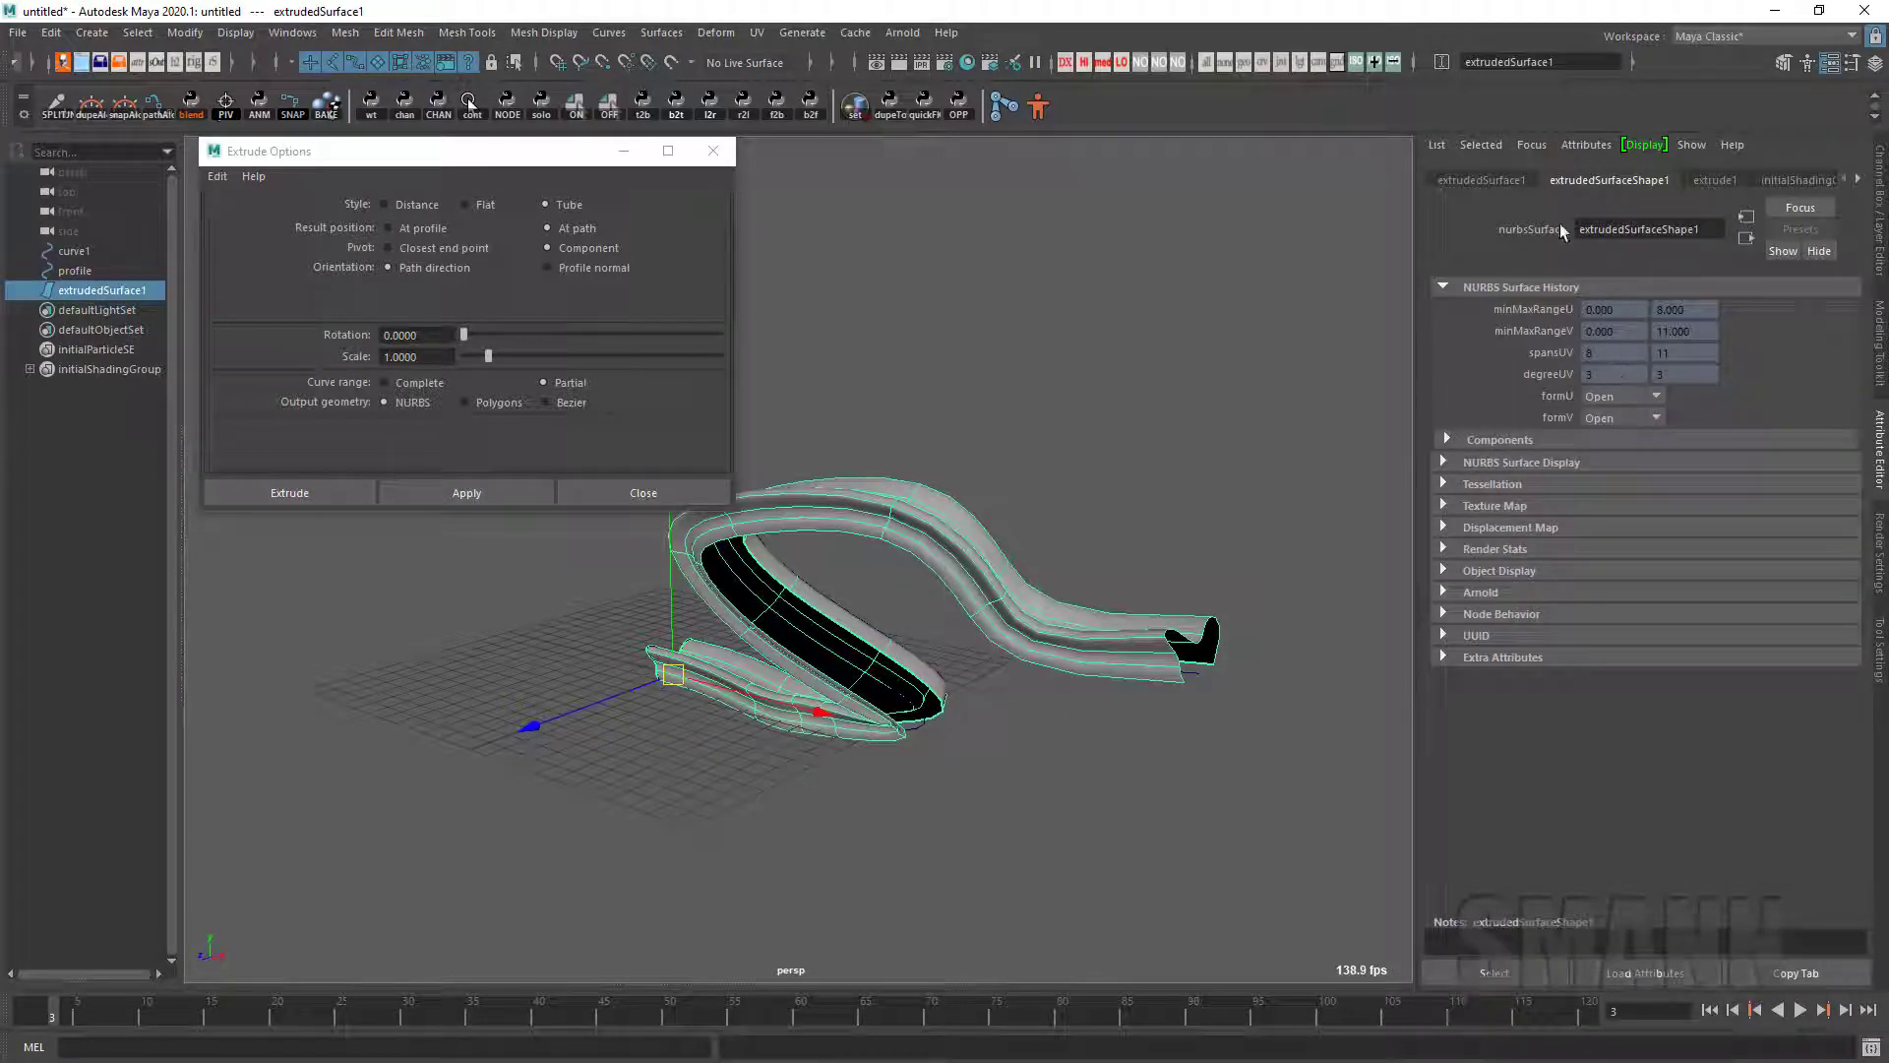
{"action": "left_click", "coordinate": [1717, 179]}
Step: Try the profile's bounding box center as the extrusion pivot, then set useComponentPivot to Closest Endpoint of the Path
{"action": "left_click", "coordinate": [1596, 396]}
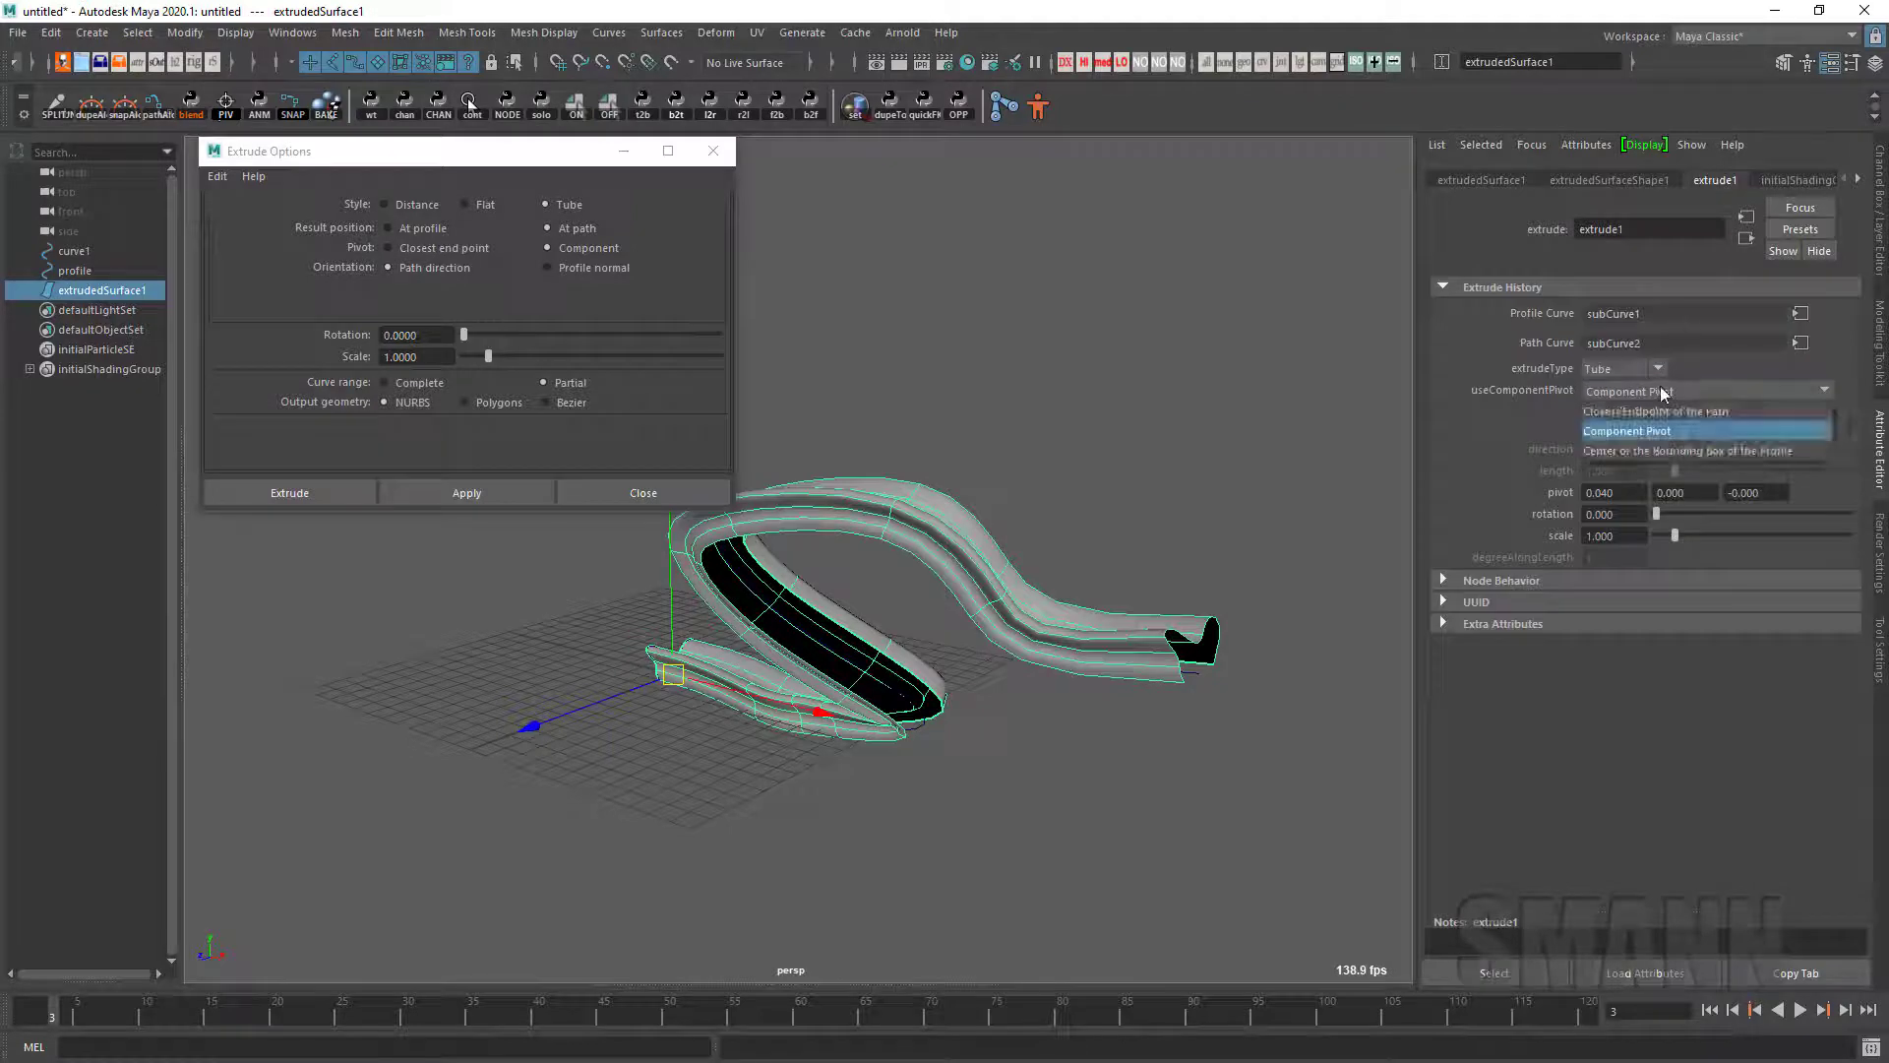
{"action": "left_click", "coordinate": [1677, 411]}
{"action": "left_click", "coordinate": [1707, 393]}
{"action": "left_click", "coordinate": [1700, 450]}
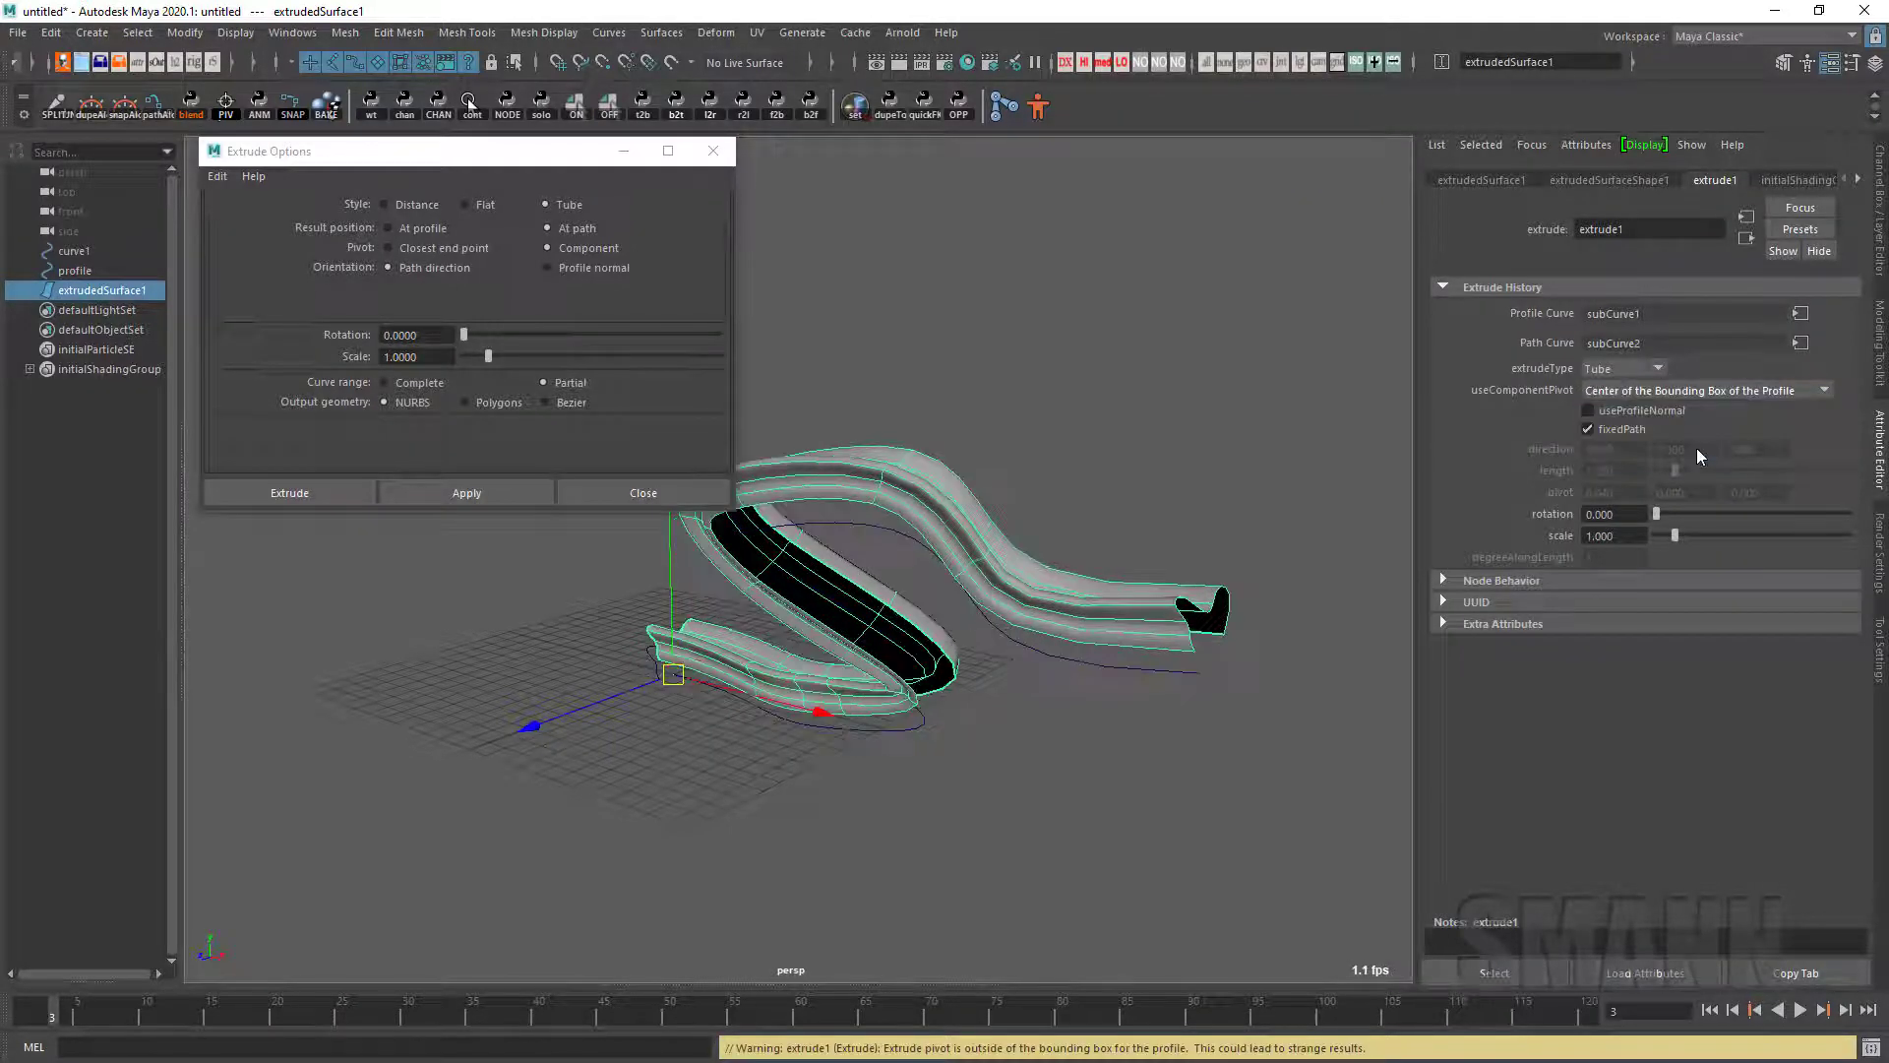
{"action": "left_click", "coordinate": [1680, 393]}
{"action": "left_click", "coordinate": [1675, 413]}
Step: Try the Distance and Flat extrude types on the surface and return the type to Tube
{"action": "left_click", "coordinate": [1624, 368]}
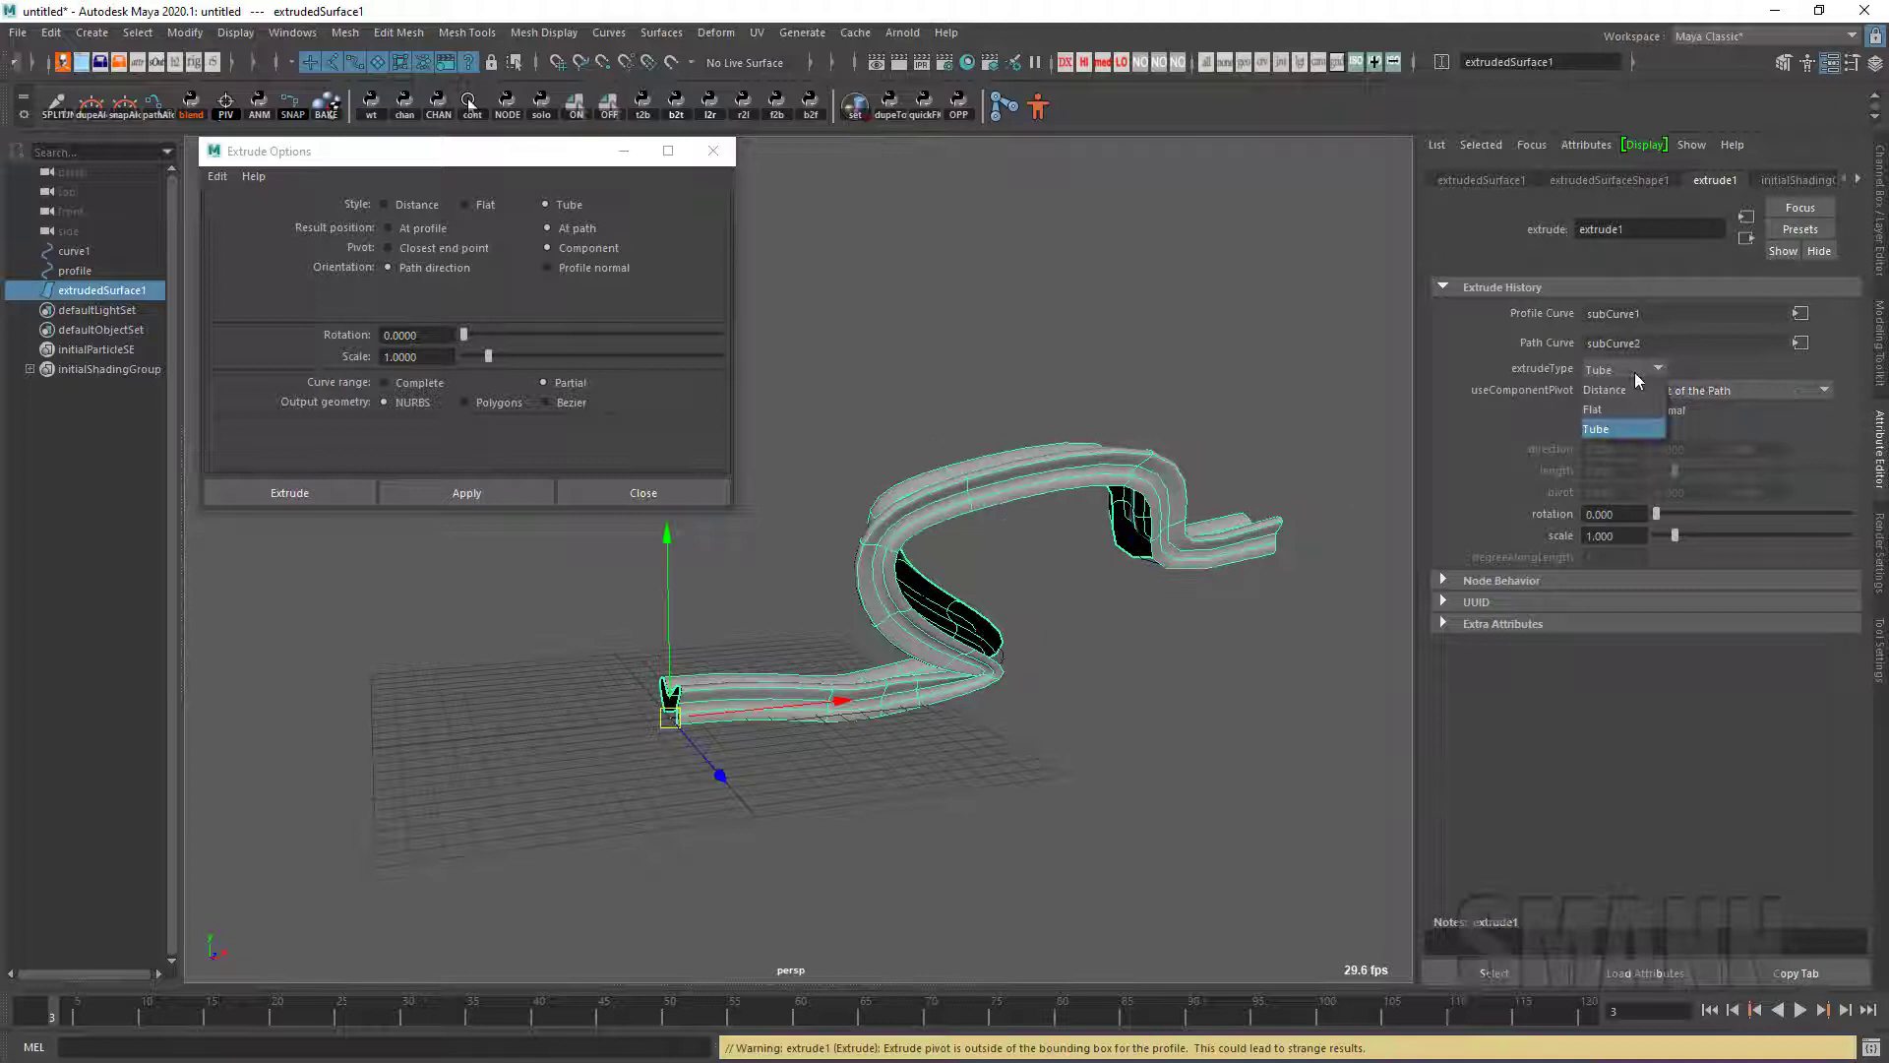
{"action": "left_click", "coordinate": [1629, 390]}
{"action": "left_click", "coordinate": [1633, 368]}
{"action": "left_click", "coordinate": [1628, 412]}
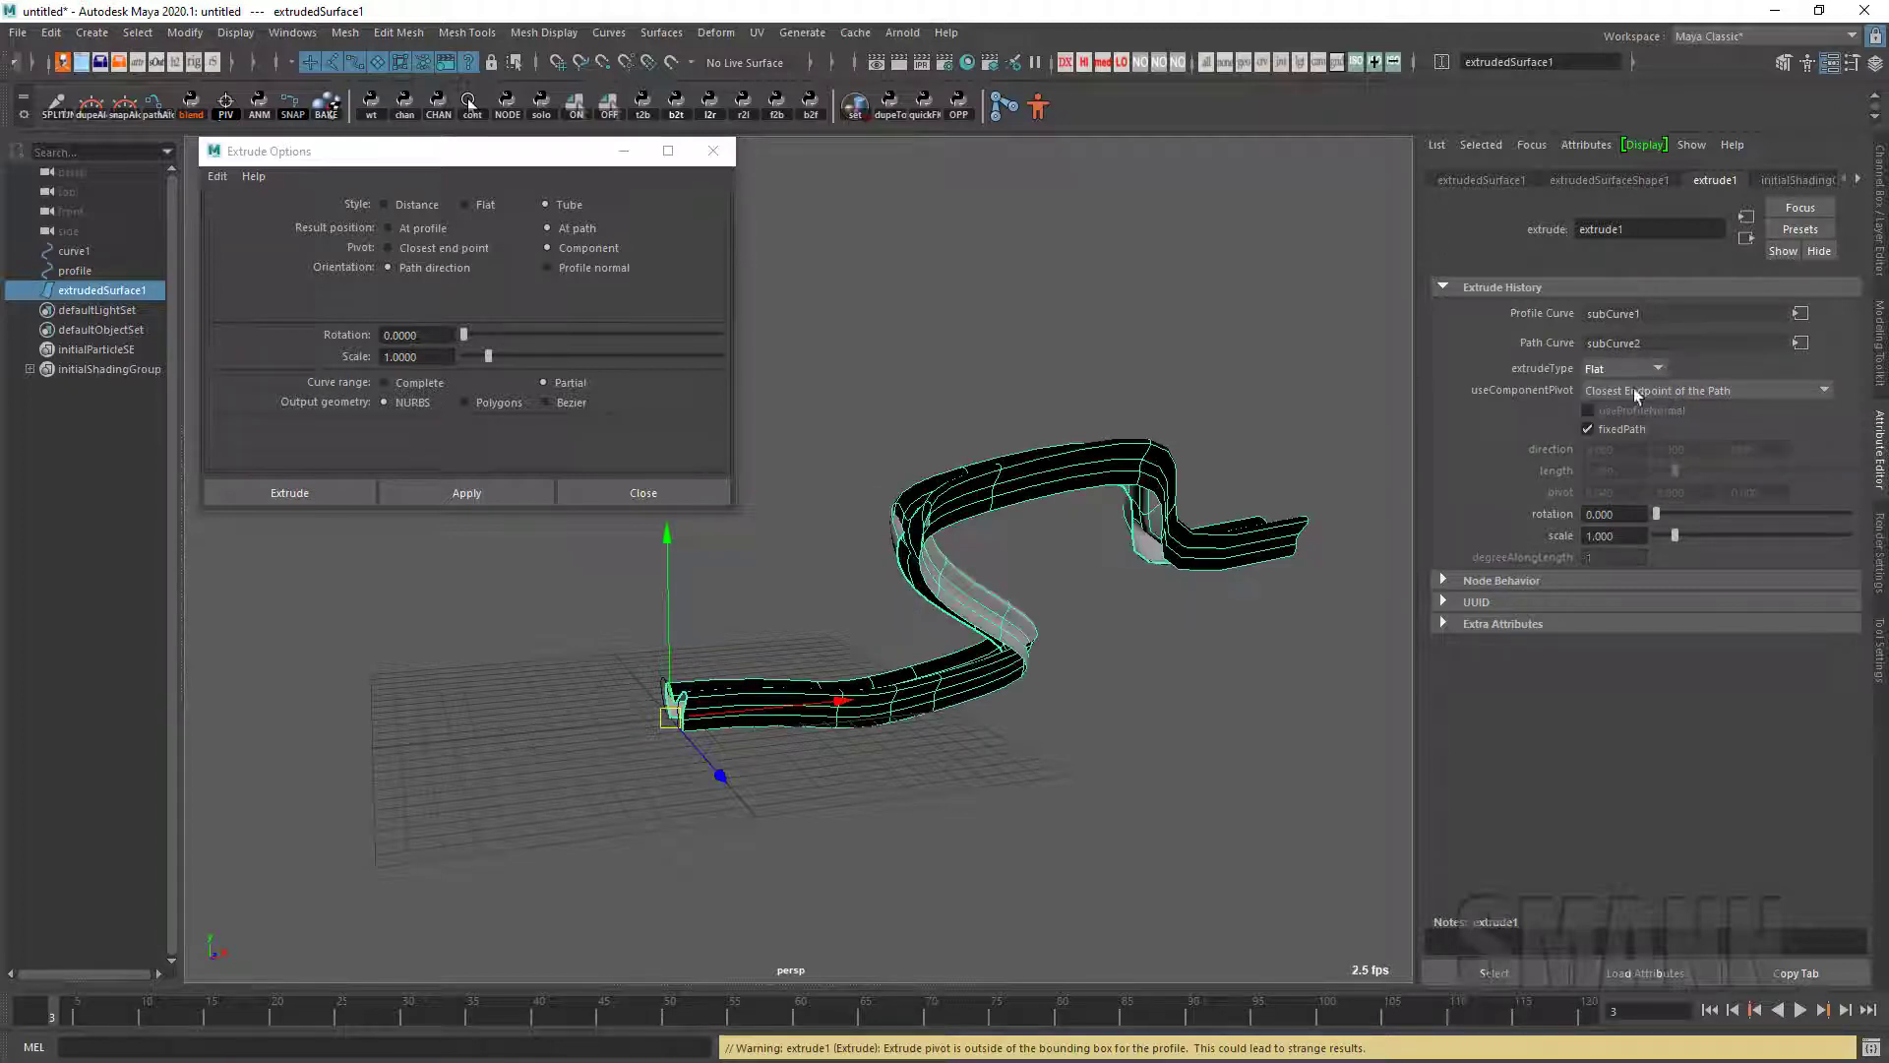
{"action": "left_click", "coordinate": [1643, 367]}
{"action": "left_click", "coordinate": [1599, 429]}
{"action": "left_click_drag", "start_coordinate": [1101, 559], "coordinate": [1173, 589], "text": "alt"}
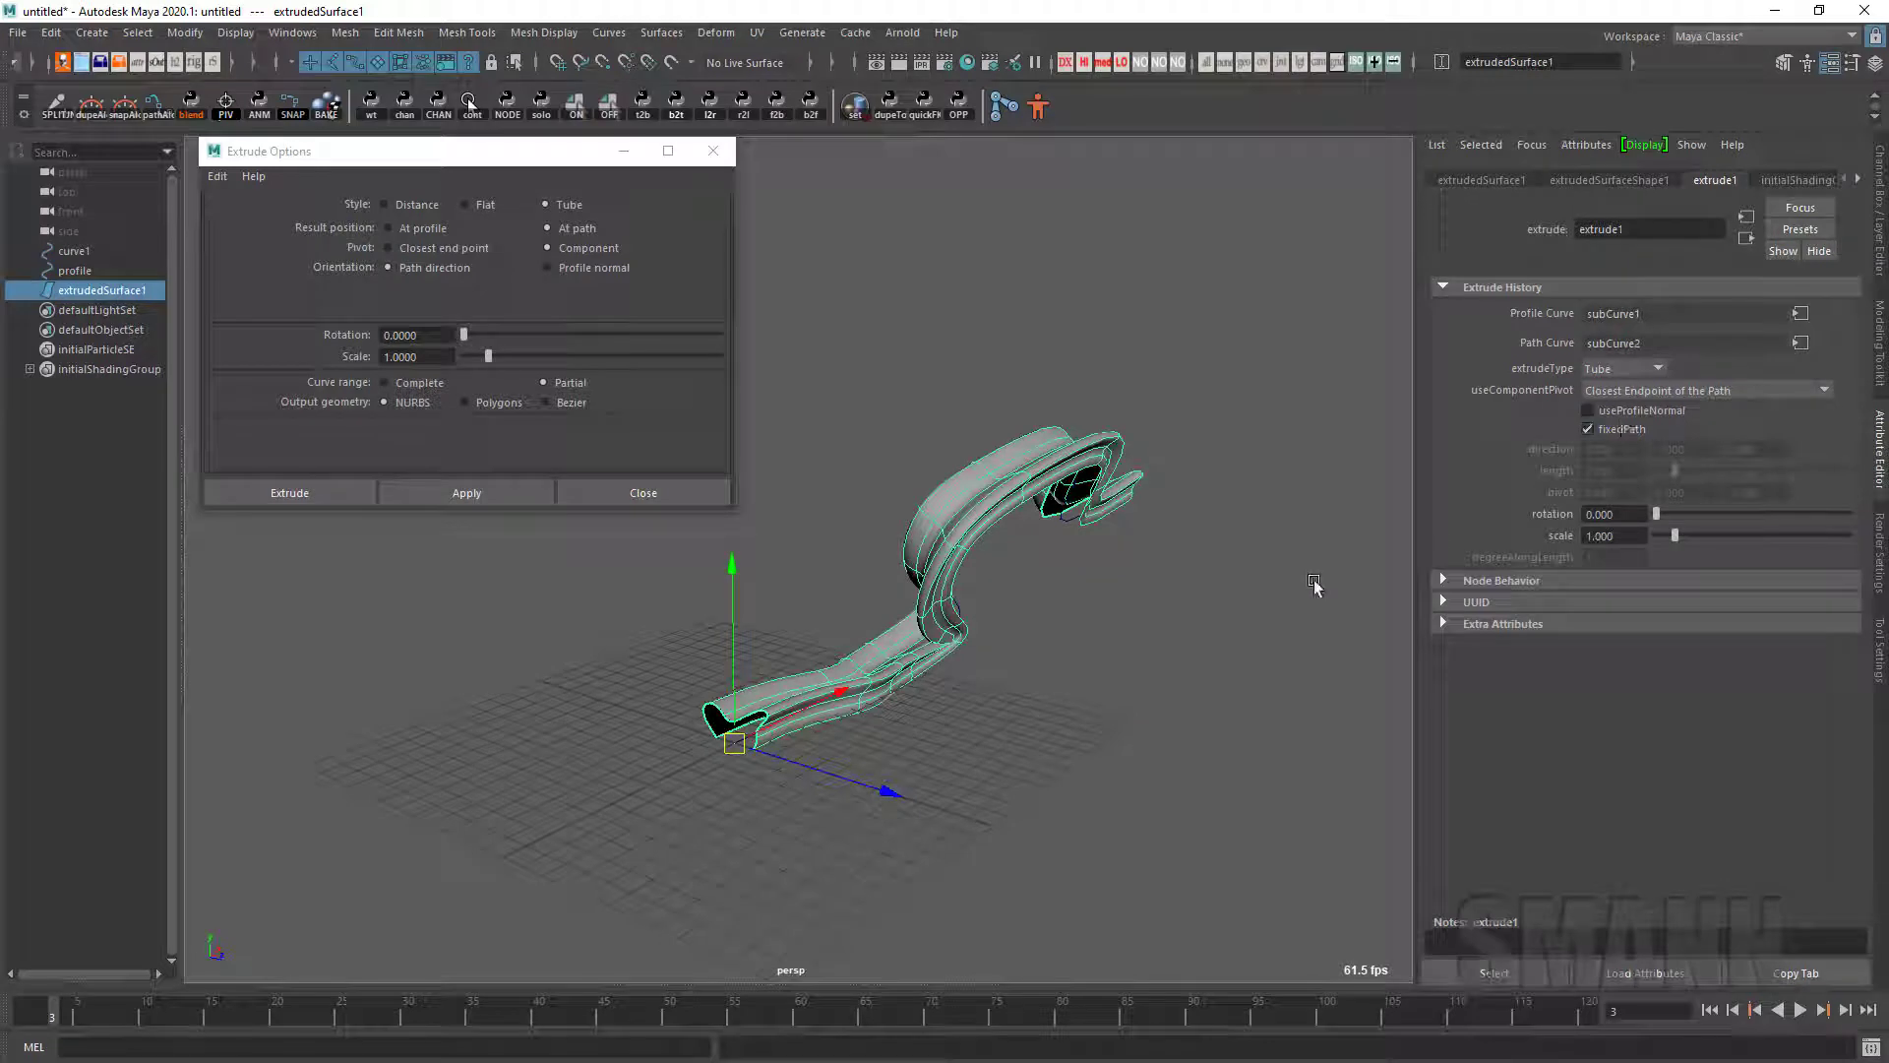
{"action": "left_click_drag", "start_coordinate": [1312, 583], "coordinate": [1156, 705], "text": "alt"}
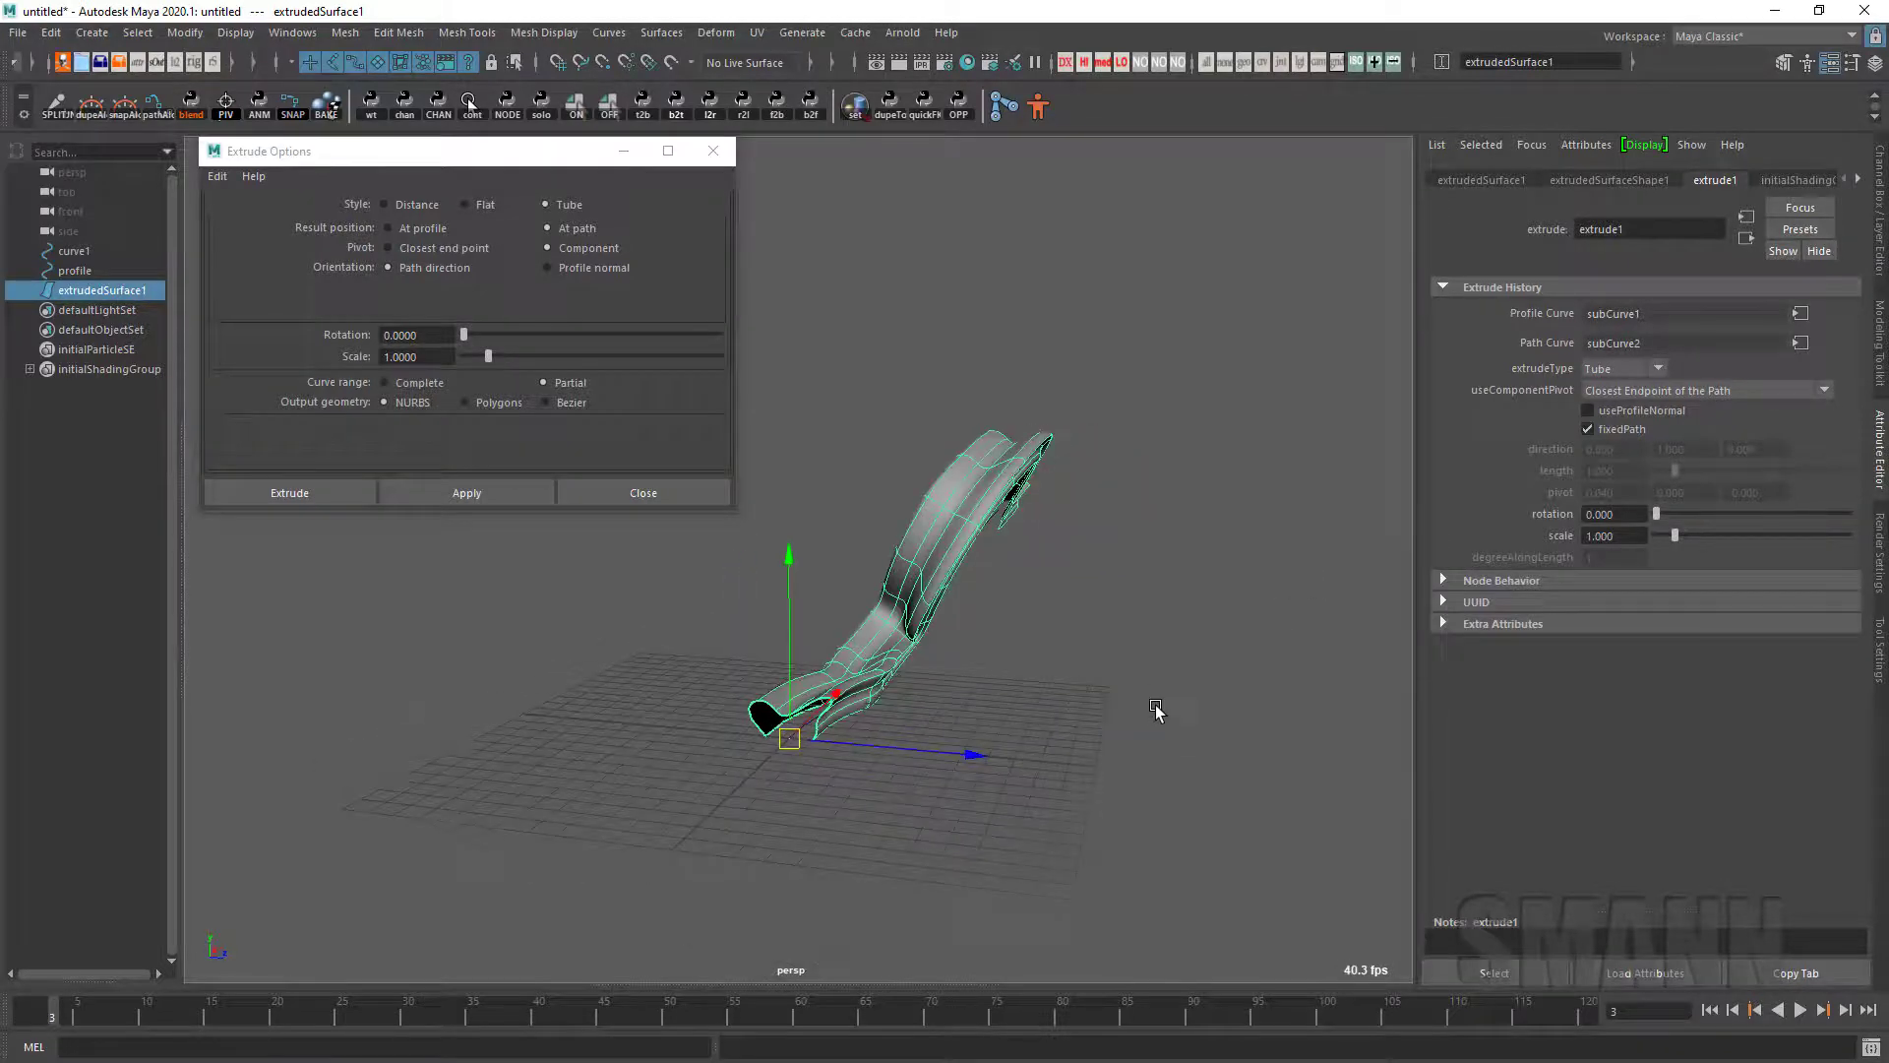
Step: Try varying the extrusion's rotation and reducing its scale to 0.309, then restore both values
{"action": "left_click_drag", "start_coordinate": [1656, 514], "coordinate": [1747, 532]}
{"action": "left_click_drag", "start_coordinate": [1254, 600], "coordinate": [1628, 563], "text": "alt"}
{"action": "left_click_drag", "start_coordinate": [1747, 517], "coordinate": [1661, 540]}
{"action": "left_click_drag", "start_coordinate": [1313, 562], "coordinate": [1369, 540], "text": "alt"}
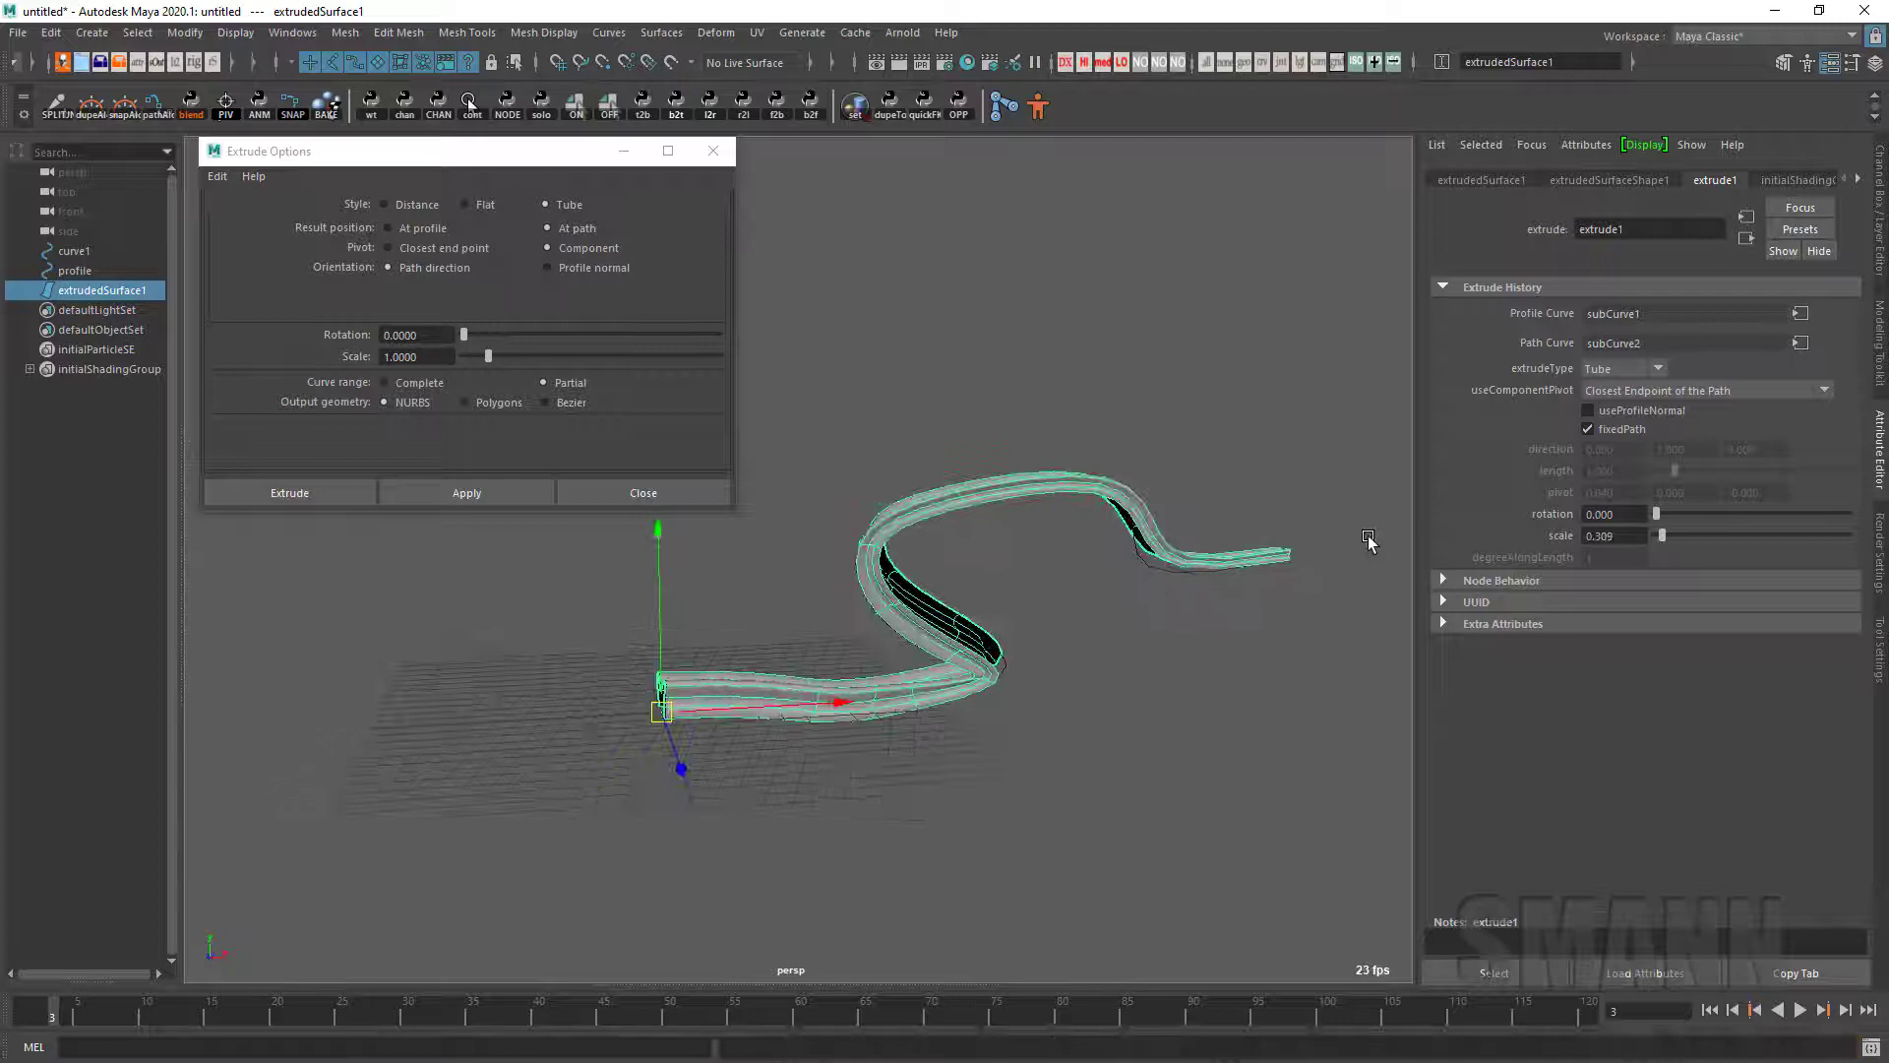
{"action": "key", "text": "ctrl+z"}
{"action": "left_click_drag", "start_coordinate": [1325, 612], "coordinate": [1357, 612], "text": "alt"}
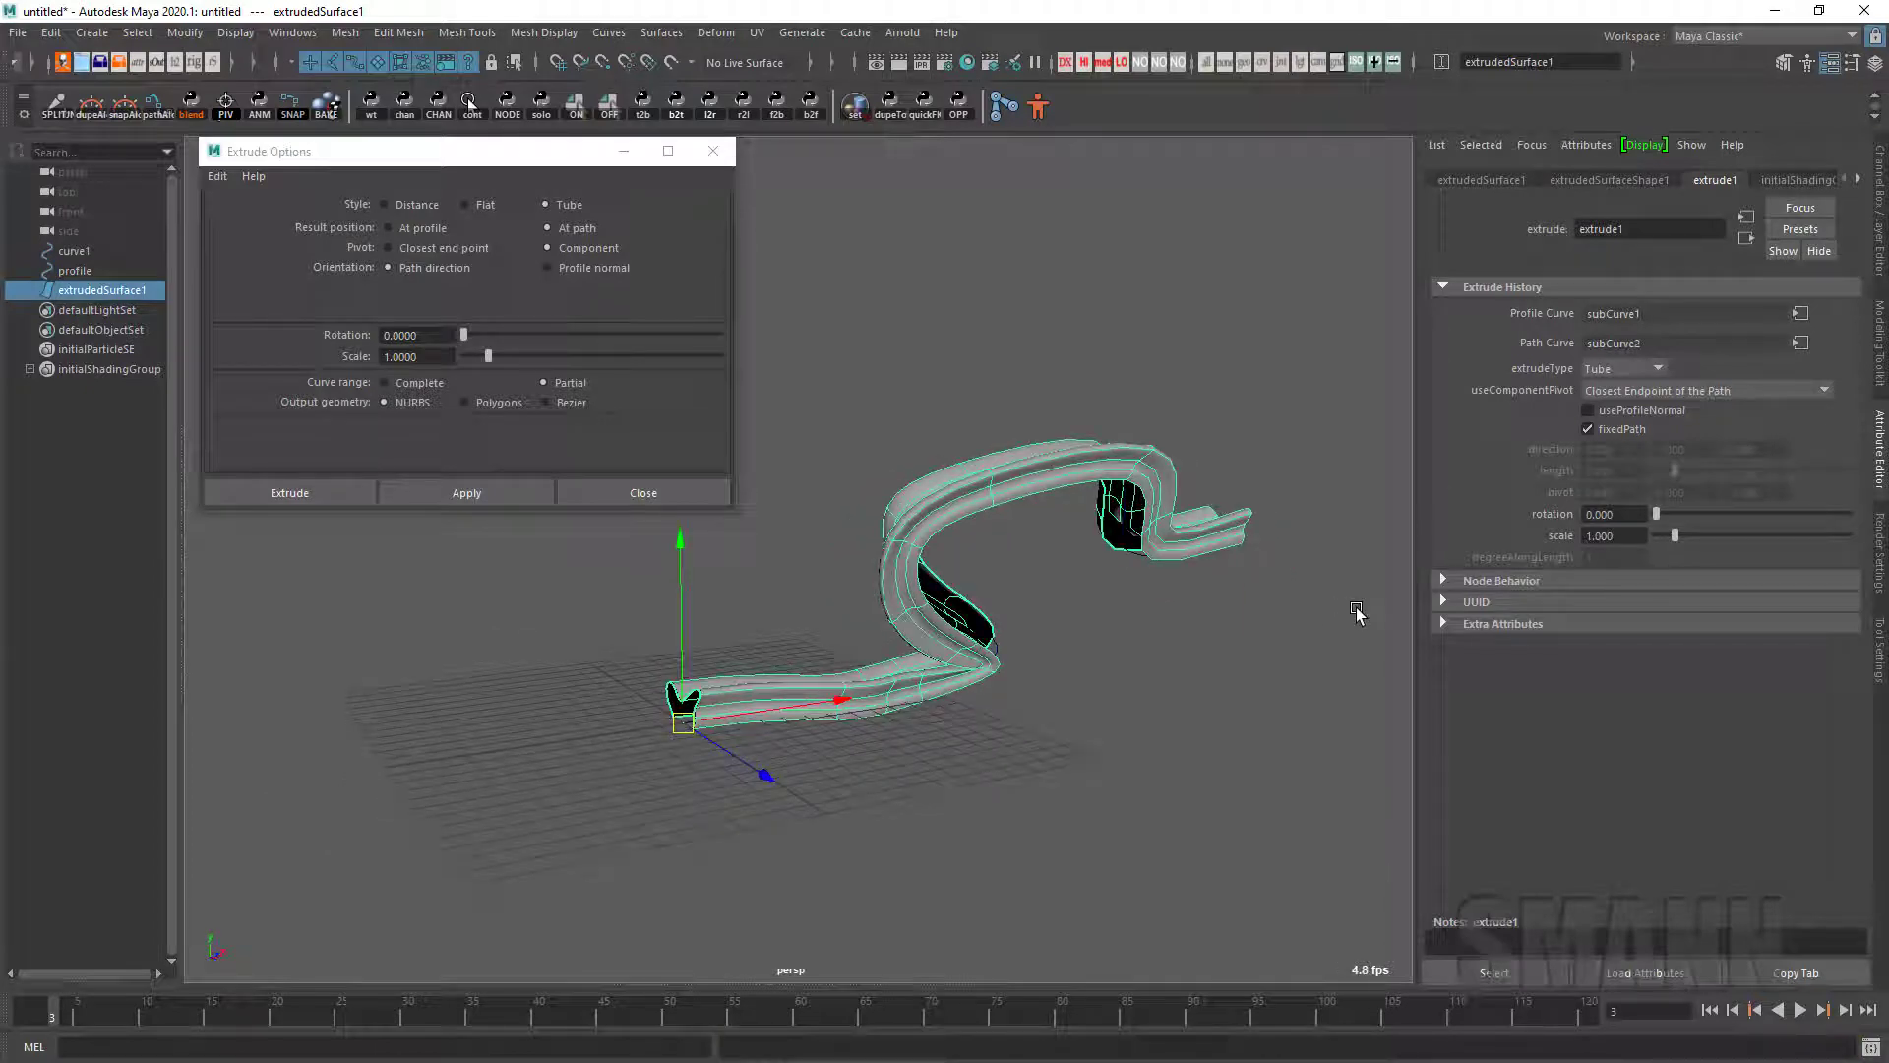
Step: Try shortening the extrusion through subCurve2's minValue, undo the change, and vary its maxValue
{"action": "key", "text": "ctrl+a"}
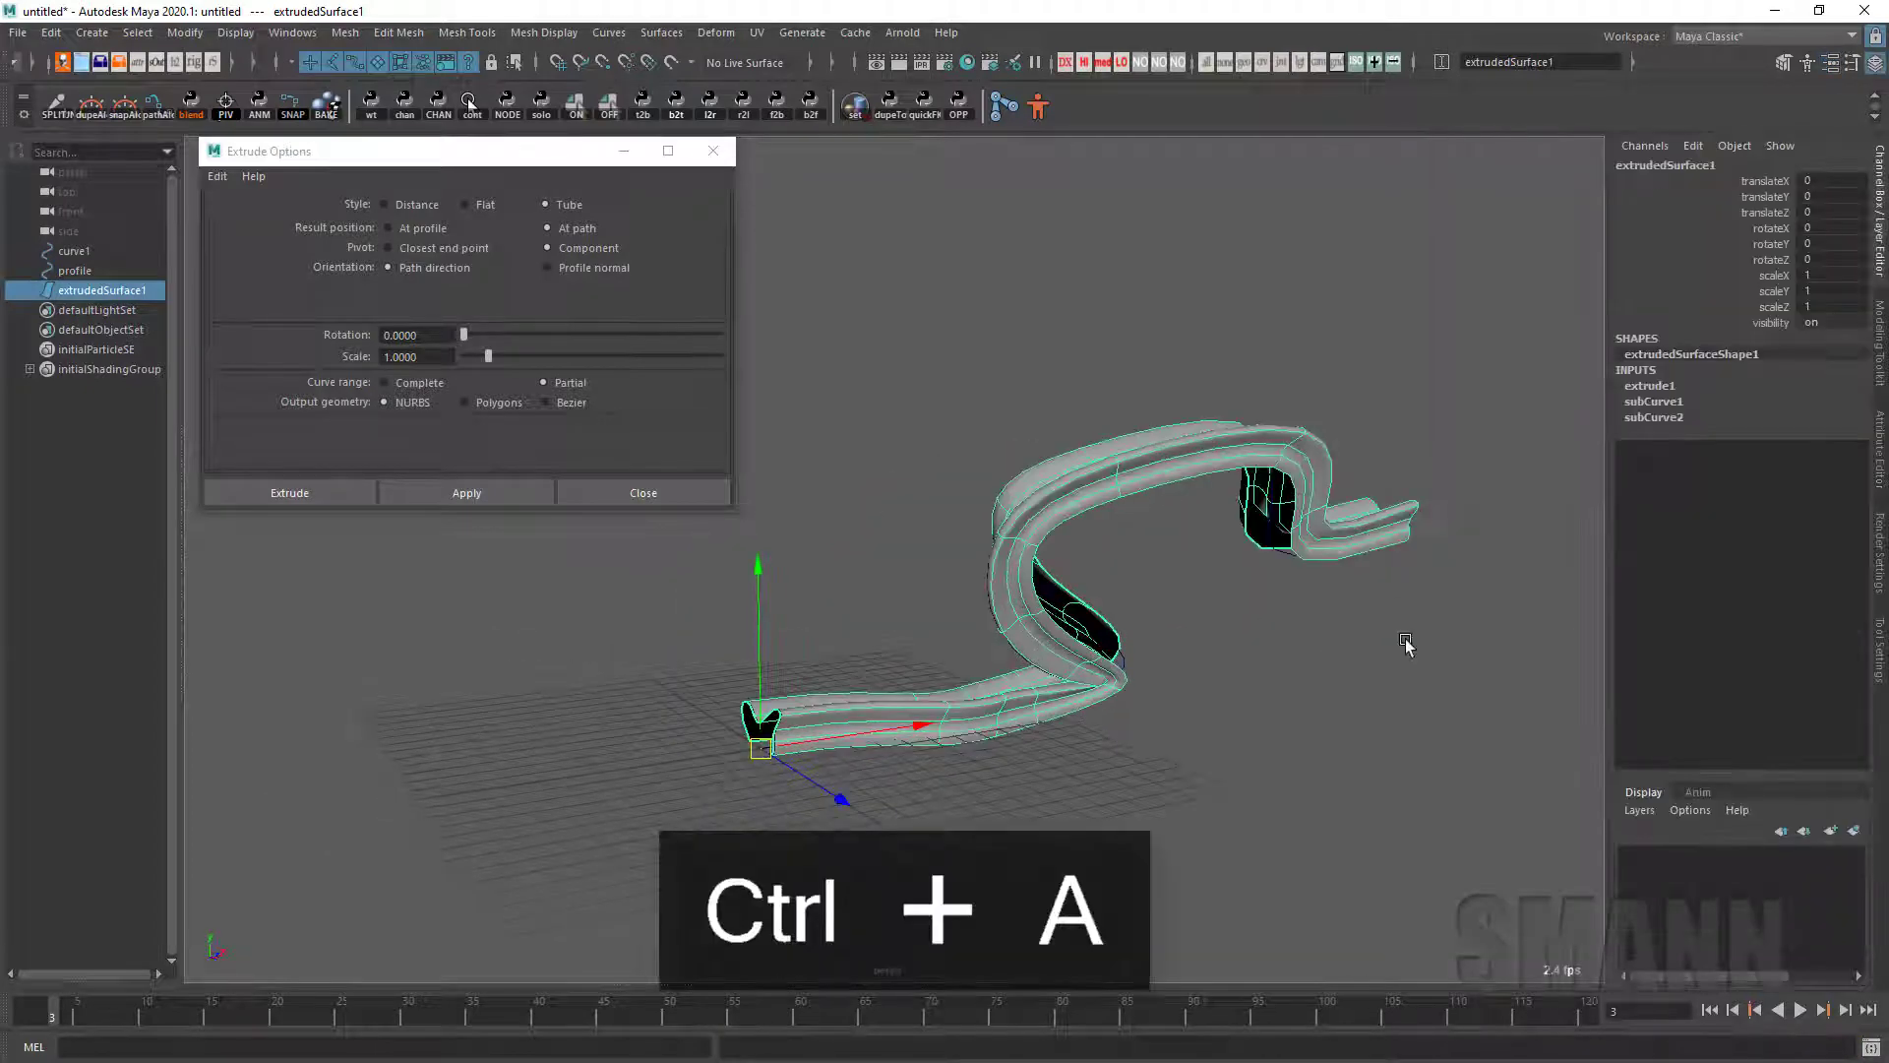
{"action": "left_click", "coordinate": [1632, 416]}
{"action": "left_click", "coordinate": [1774, 432]}
{"action": "middle_click_drag", "start_coordinate": [1505, 458], "coordinate": [1531, 491]}
{"action": "key", "text": "ctrl+z"}
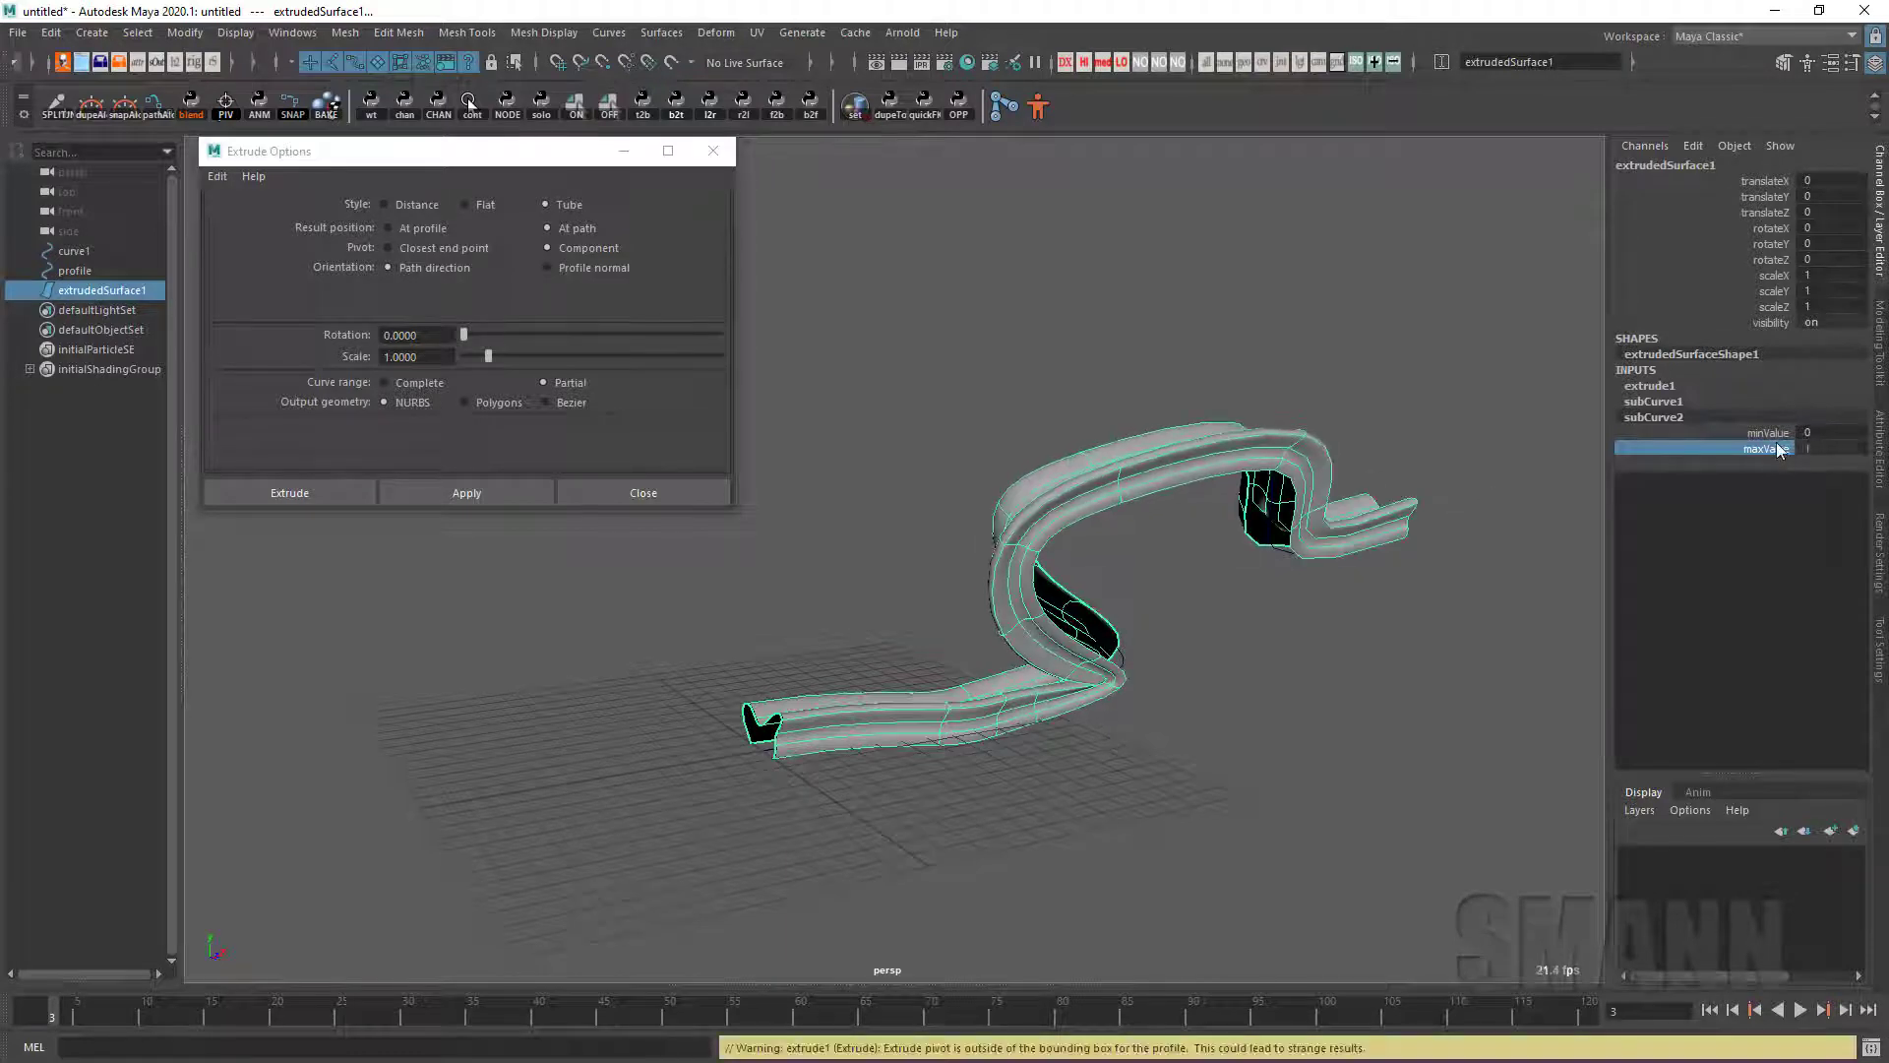
{"action": "middle_click_drag", "start_coordinate": [1439, 453], "coordinate": [1591, 545]}
{"action": "left_click_drag", "start_coordinate": [1591, 545], "coordinate": [1531, 568], "text": "alt"}
Step: Delete the extruded surface
{"action": "left_click", "coordinate": [1411, 675]}
{"action": "left_click_drag", "start_coordinate": [1346, 650], "coordinate": [1392, 630], "text": "alt"}
{"action": "left_click", "coordinate": [1412, 324]}
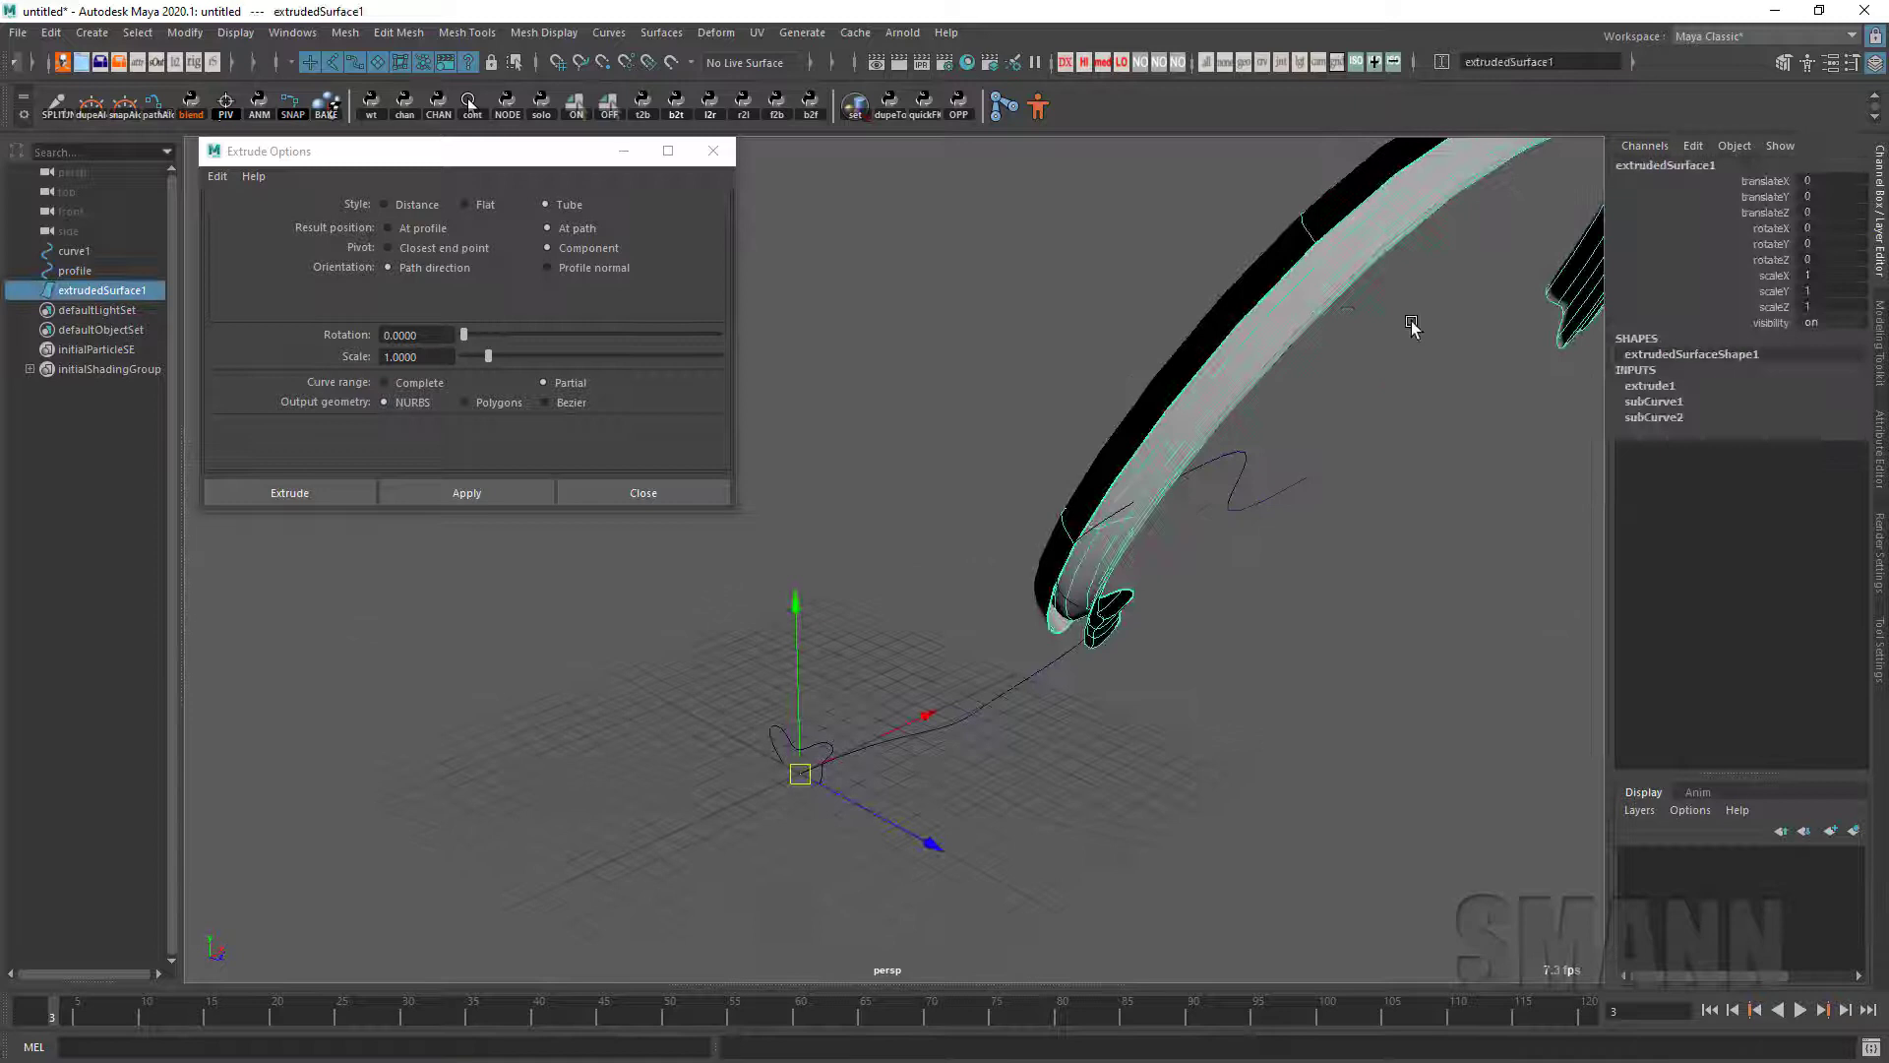
{"action": "key", "text": "Delete"}
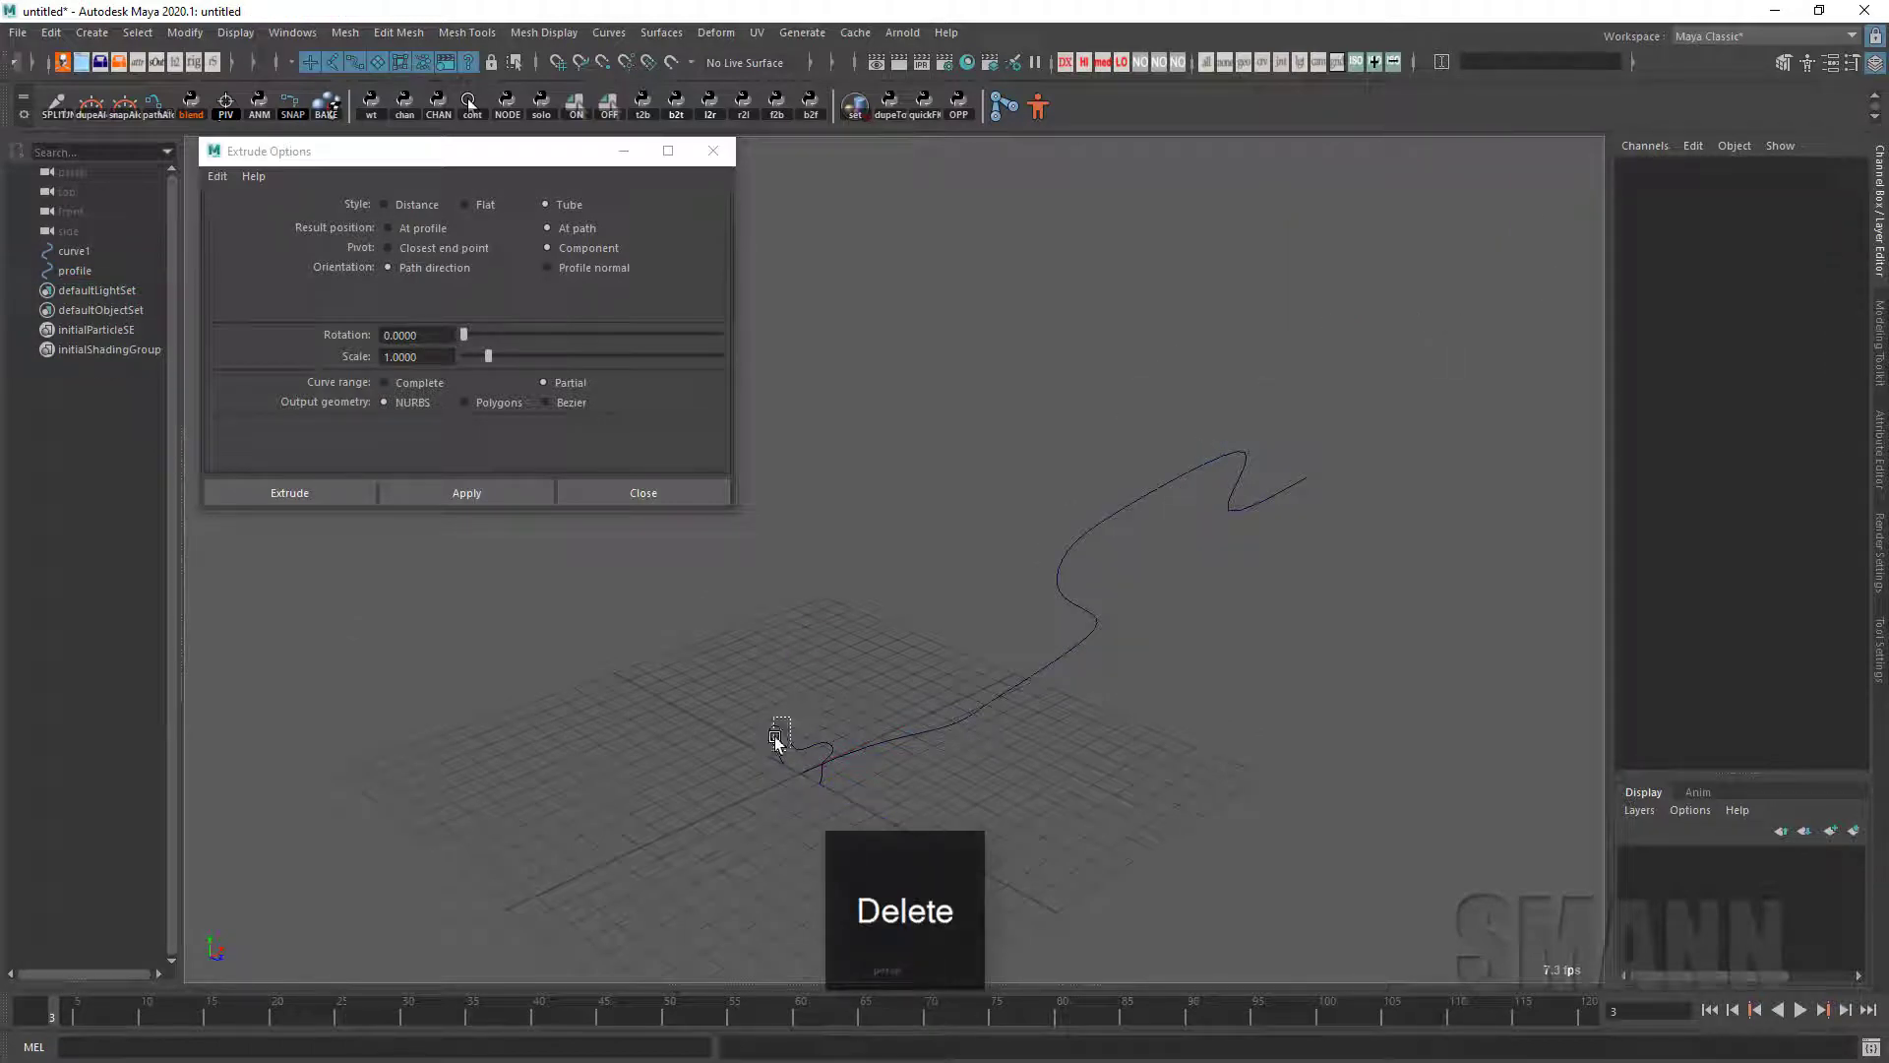
Step: Extrude the profile along curve1 again with the same tube settings and select the new surface
{"action": "left_click_drag", "start_coordinate": [775, 736], "coordinate": [773, 750]}
{"action": "left_click", "coordinate": [872, 741], "text": "shift"}
{"action": "left_click", "coordinate": [523, 494]}
{"action": "left_click", "coordinate": [968, 437]}
{"action": "left_click_drag", "start_coordinate": [1033, 551], "coordinate": [1146, 536], "text": "alt"}
{"action": "left_click", "coordinate": [1206, 450]}
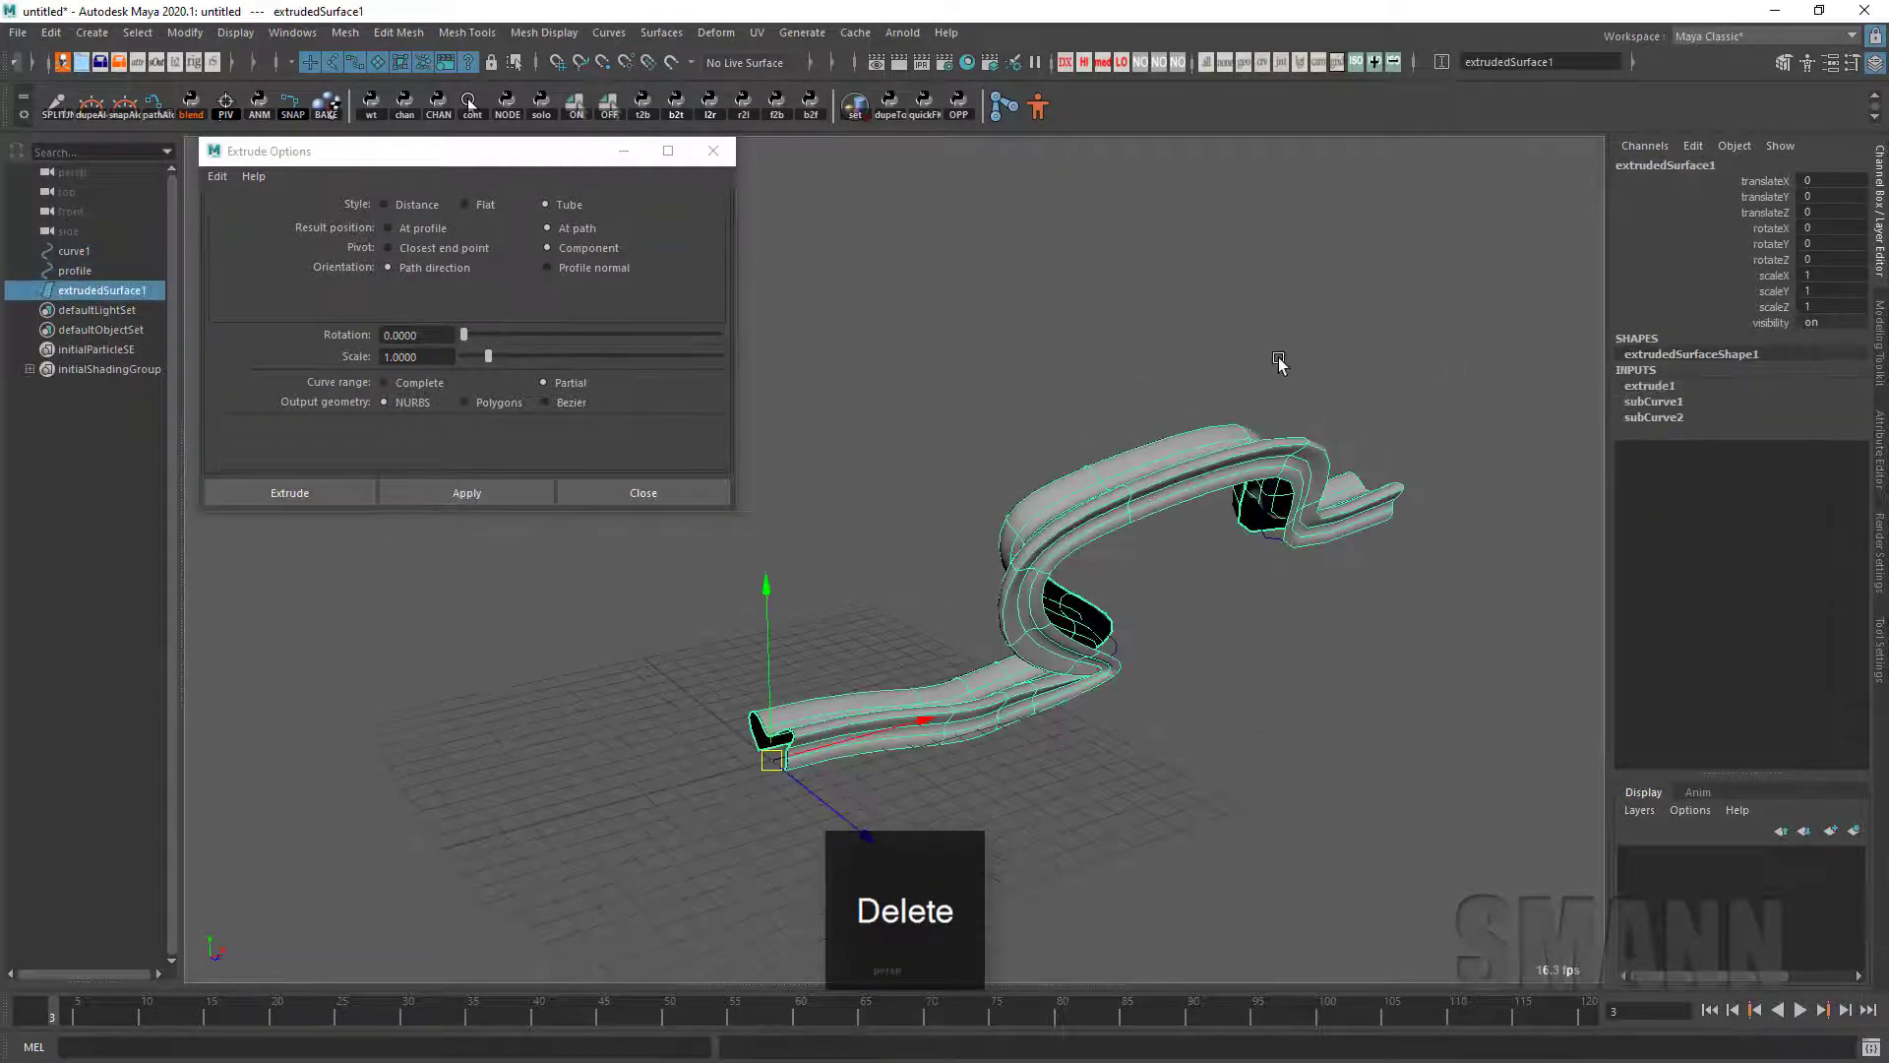
Step: Try shortening the start of the extruded surface by raising subCurve2's minValue to 0.39
{"action": "left_click", "coordinate": [1663, 416]}
{"action": "left_click", "coordinate": [1771, 433]}
{"action": "mouse_move", "coordinate": [1362, 455]}
{"action": "middle_mouse_down"}
{"action": "mouse_move", "coordinate": [1408, 447]}
{"action": "mouse_move", "coordinate": [1345, 463]}
{"action": "middle_mouse_up"}
{"action": "mouse_move", "coordinate": [1296, 697]}
{"action": "left_mouse_down", "text": "alt"}
{"action": "mouse_move", "coordinate": [1287, 645]}
{"action": "mouse_move", "coordinate": [1187, 662]}
{"action": "mouse_move", "coordinate": [1299, 708]}
{"action": "mouse_move", "coordinate": [1272, 708]}
{"action": "left_mouse_up", "text": "alt"}
{"action": "middle_click_drag", "start_coordinate": [1271, 708], "coordinate": [1249, 711]}
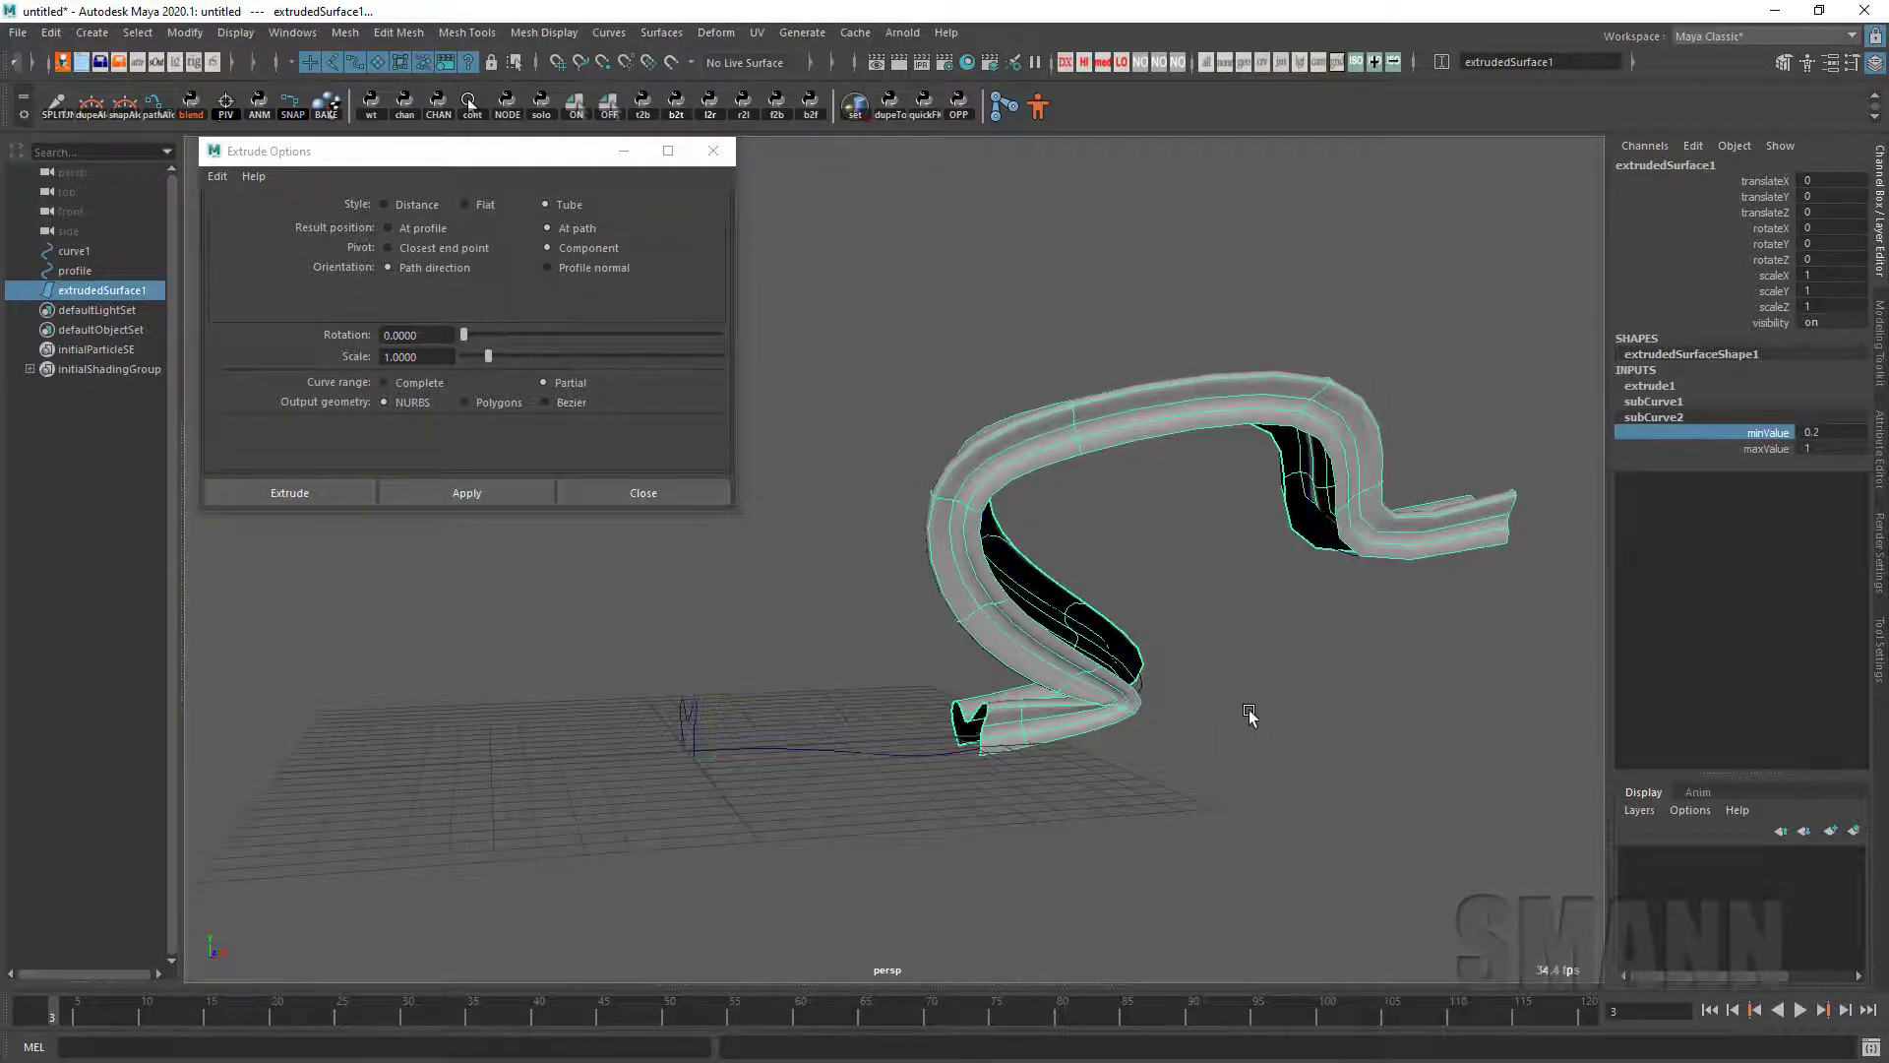
{"action": "left_click_drag", "start_coordinate": [1017, 785], "coordinate": [1093, 807], "text": "alt"}
{"action": "left_click_drag", "start_coordinate": [1197, 768], "coordinate": [1201, 731], "text": "alt"}
{"action": "middle_click_drag", "start_coordinate": [1208, 733], "coordinate": [1295, 743]}
{"action": "mouse_move", "coordinate": [1228, 700]}
{"action": "left_mouse_down", "text": "alt"}
{"action": "mouse_move", "coordinate": [1303, 751]}
{"action": "mouse_move", "coordinate": [1228, 728]}
{"action": "mouse_move", "coordinate": [1227, 699]}
{"action": "left_mouse_up", "text": "alt"}
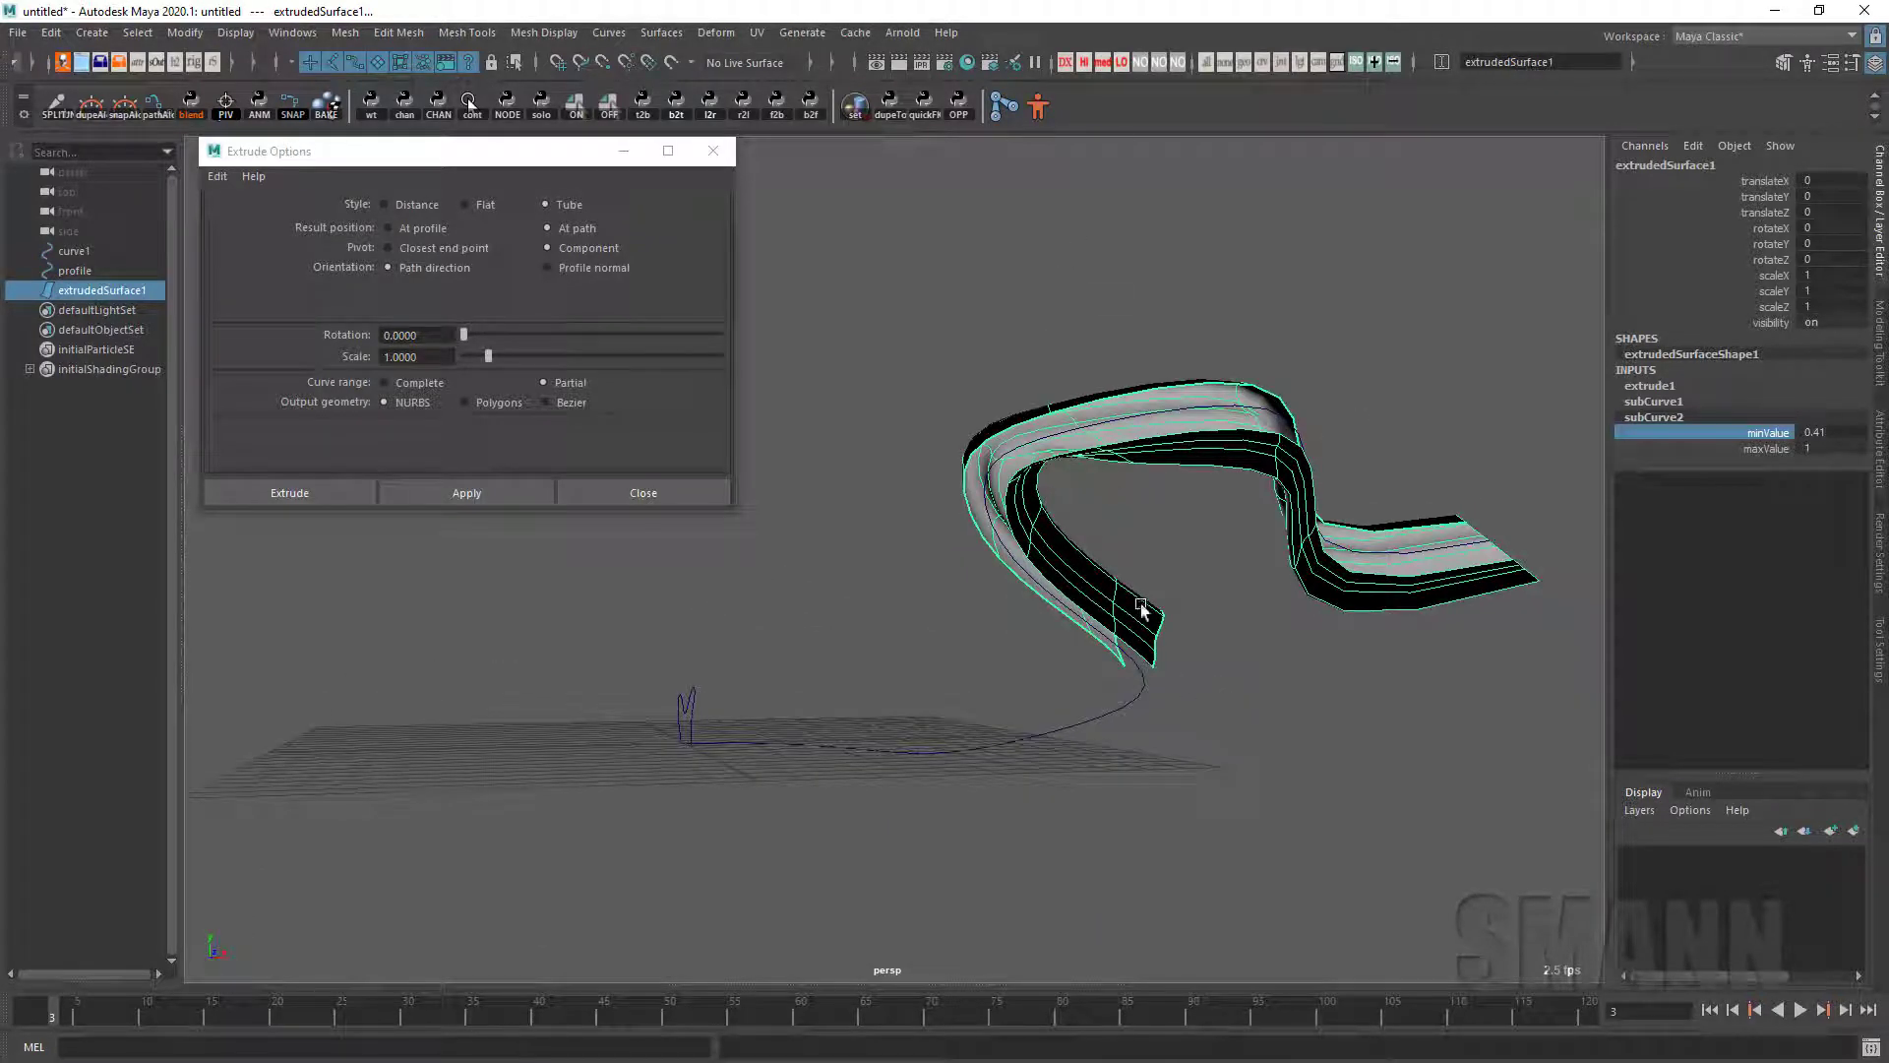
{"action": "left_click_drag", "start_coordinate": [1139, 602], "coordinate": [1220, 657], "text": "alt"}
{"action": "mouse_move", "coordinate": [1245, 657]}
{"action": "middle_mouse_down"}
{"action": "mouse_move", "coordinate": [1223, 654]}
{"action": "mouse_move", "coordinate": [1242, 667]}
{"action": "middle_mouse_up"}
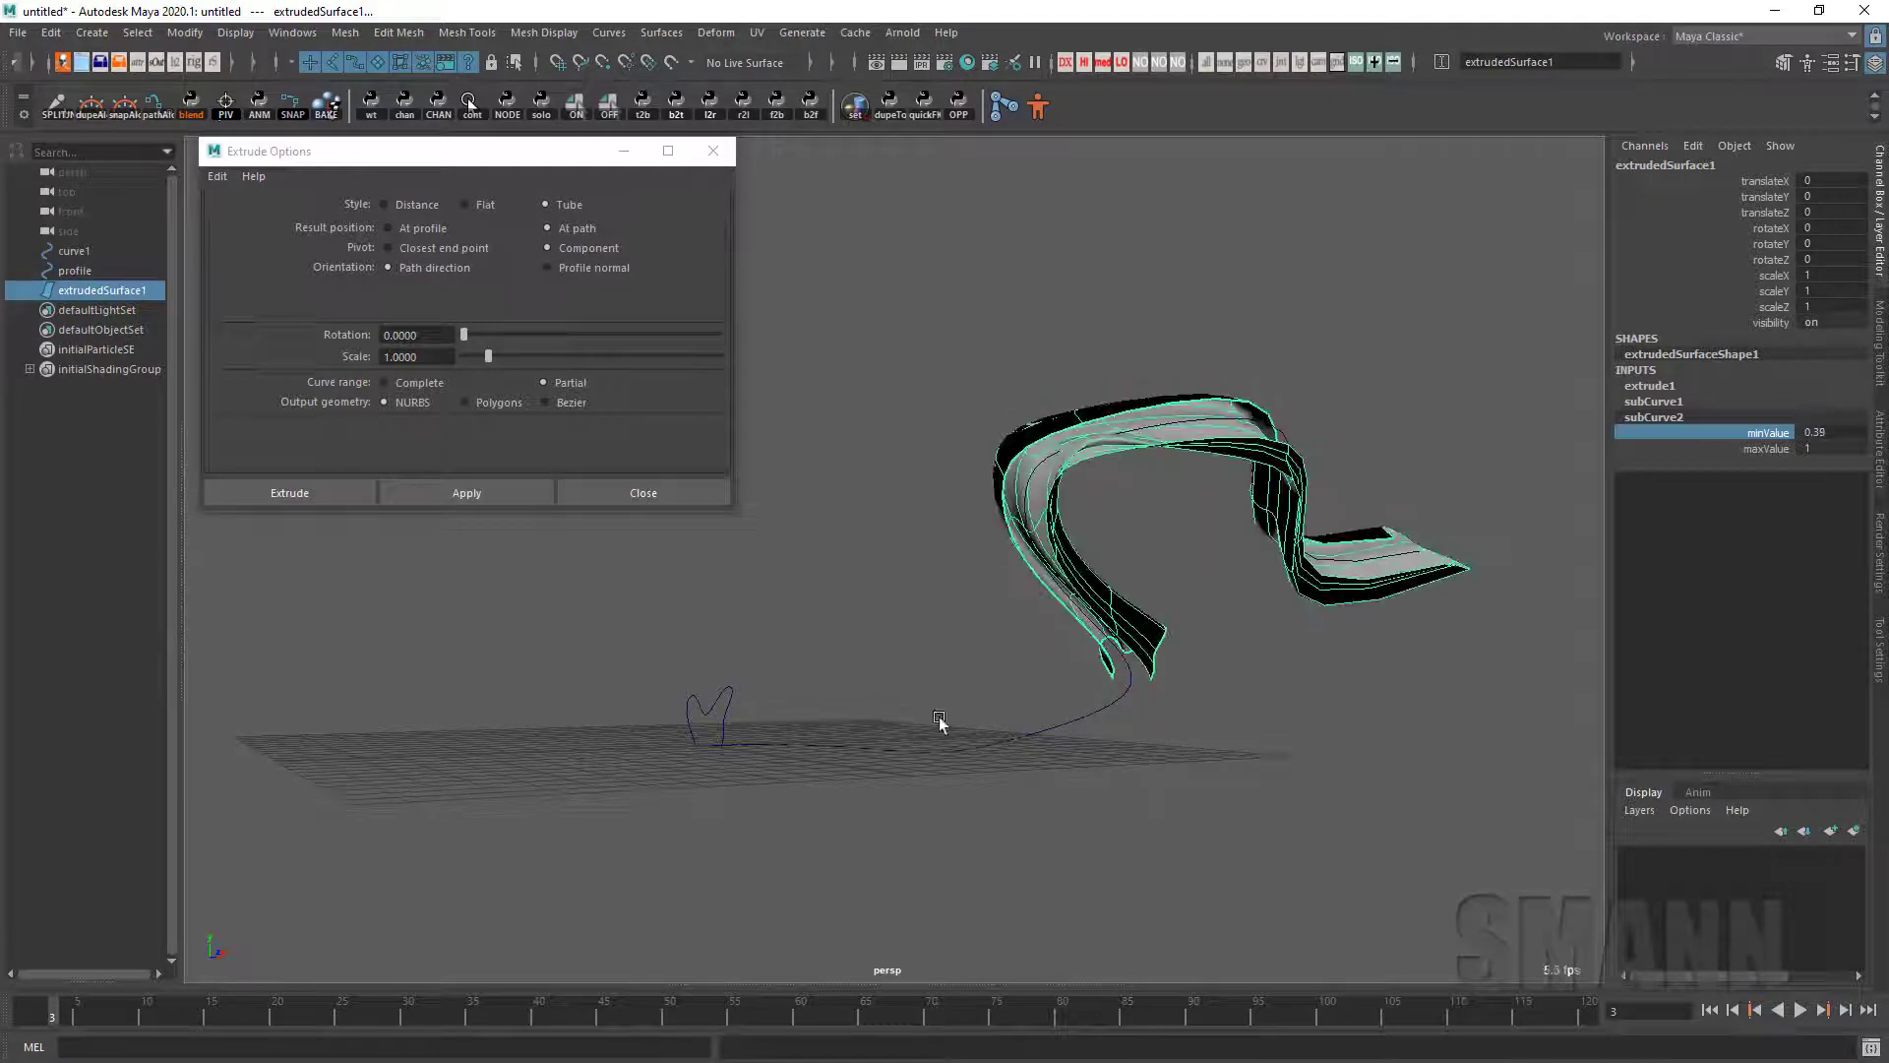
Step: Try rotating the profile curve at the start of the path, and undo the rotation
{"action": "left_click", "coordinate": [728, 706]}
{"action": "key", "text": "e"}
{"action": "left_click_drag", "start_coordinate": [620, 603], "coordinate": [913, 945]}
{"action": "key", "text": "ctrl+z"}
{"action": "mouse_move", "coordinate": [1188, 790]}
{"action": "left_mouse_down", "text": "alt"}
{"action": "mouse_move", "coordinate": [1190, 813]}
{"action": "mouse_move", "coordinate": [1179, 777]}
{"action": "left_mouse_up", "text": "alt"}
{"action": "key", "text": "ctrl+z"}
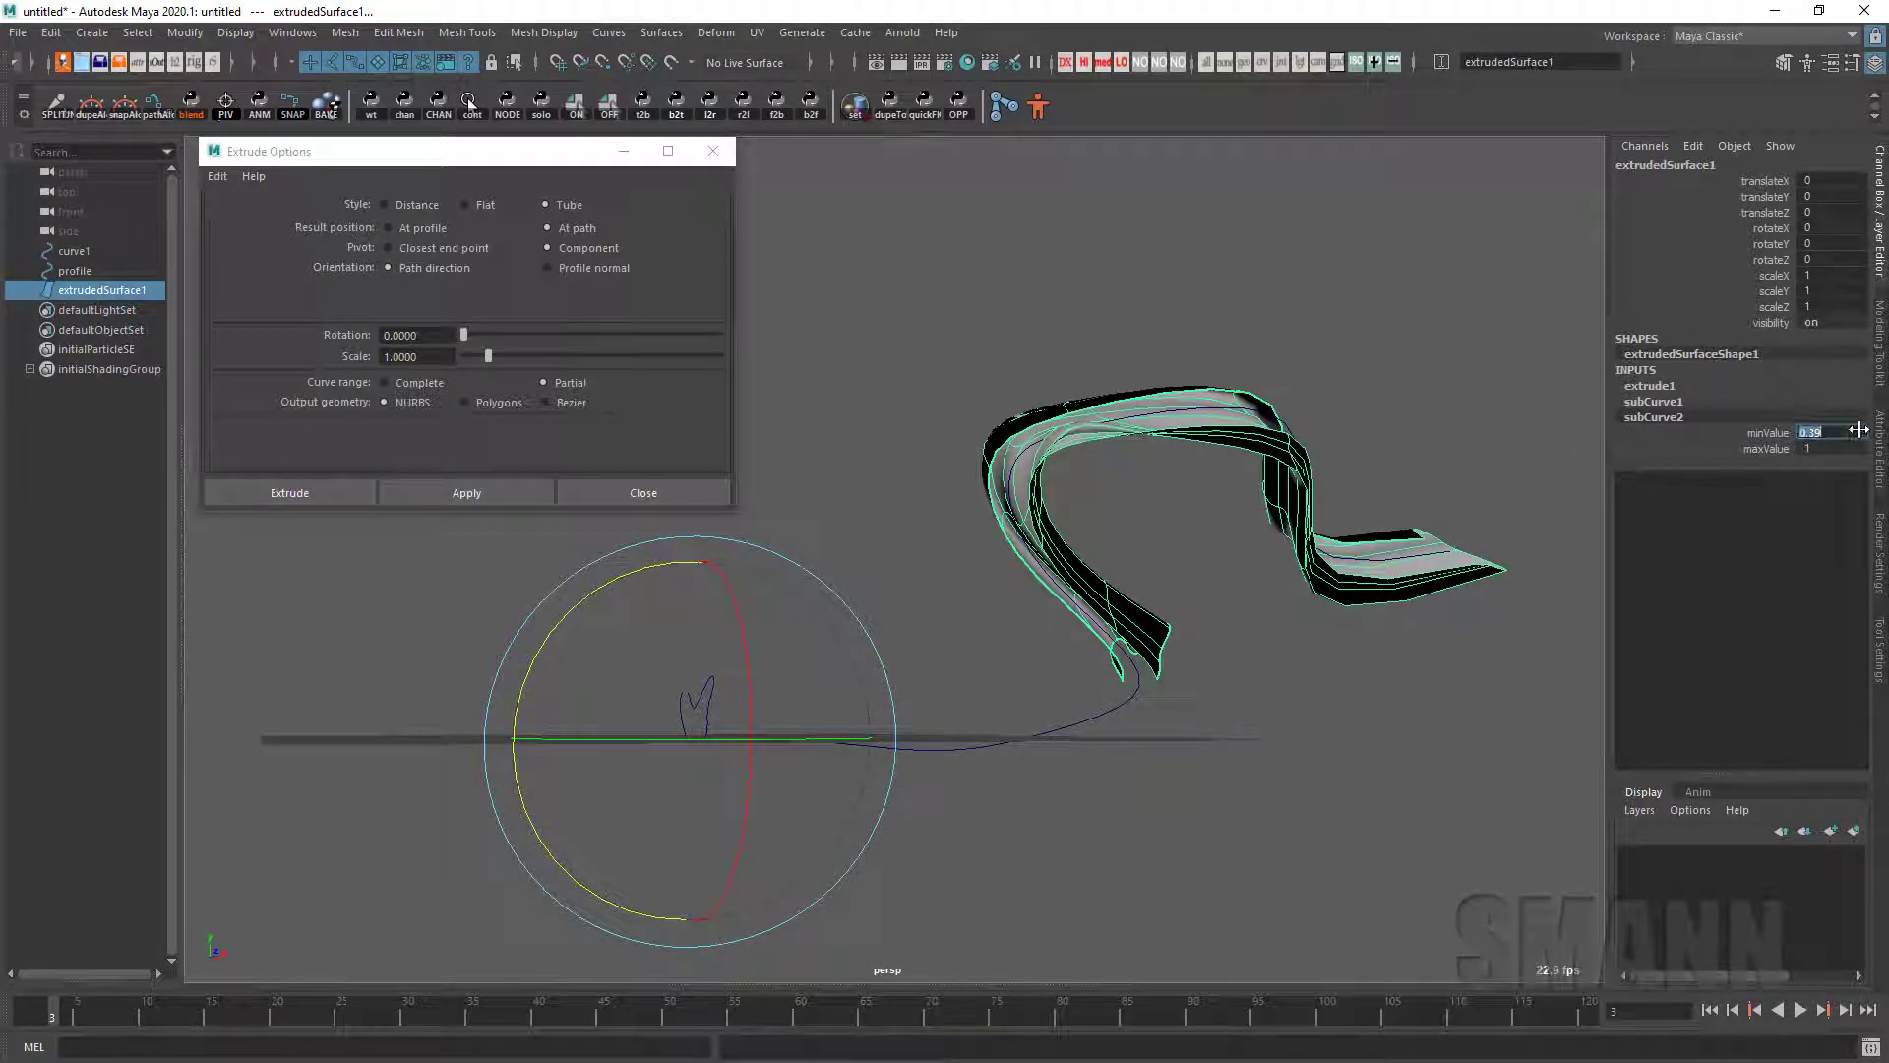
Step: Reset subCurve2's minValue to 0, then try varying the extrusion's path range and restore it to 0
{"action": "type", "text": "0"}
{"action": "key", "text": "Return"}
{"action": "mouse_move", "coordinate": [1244, 736]}
{"action": "left_mouse_down", "text": "alt"}
{"action": "mouse_move", "coordinate": [1226, 754]}
{"action": "mouse_move", "coordinate": [1217, 717]}
{"action": "left_mouse_up", "text": "alt"}
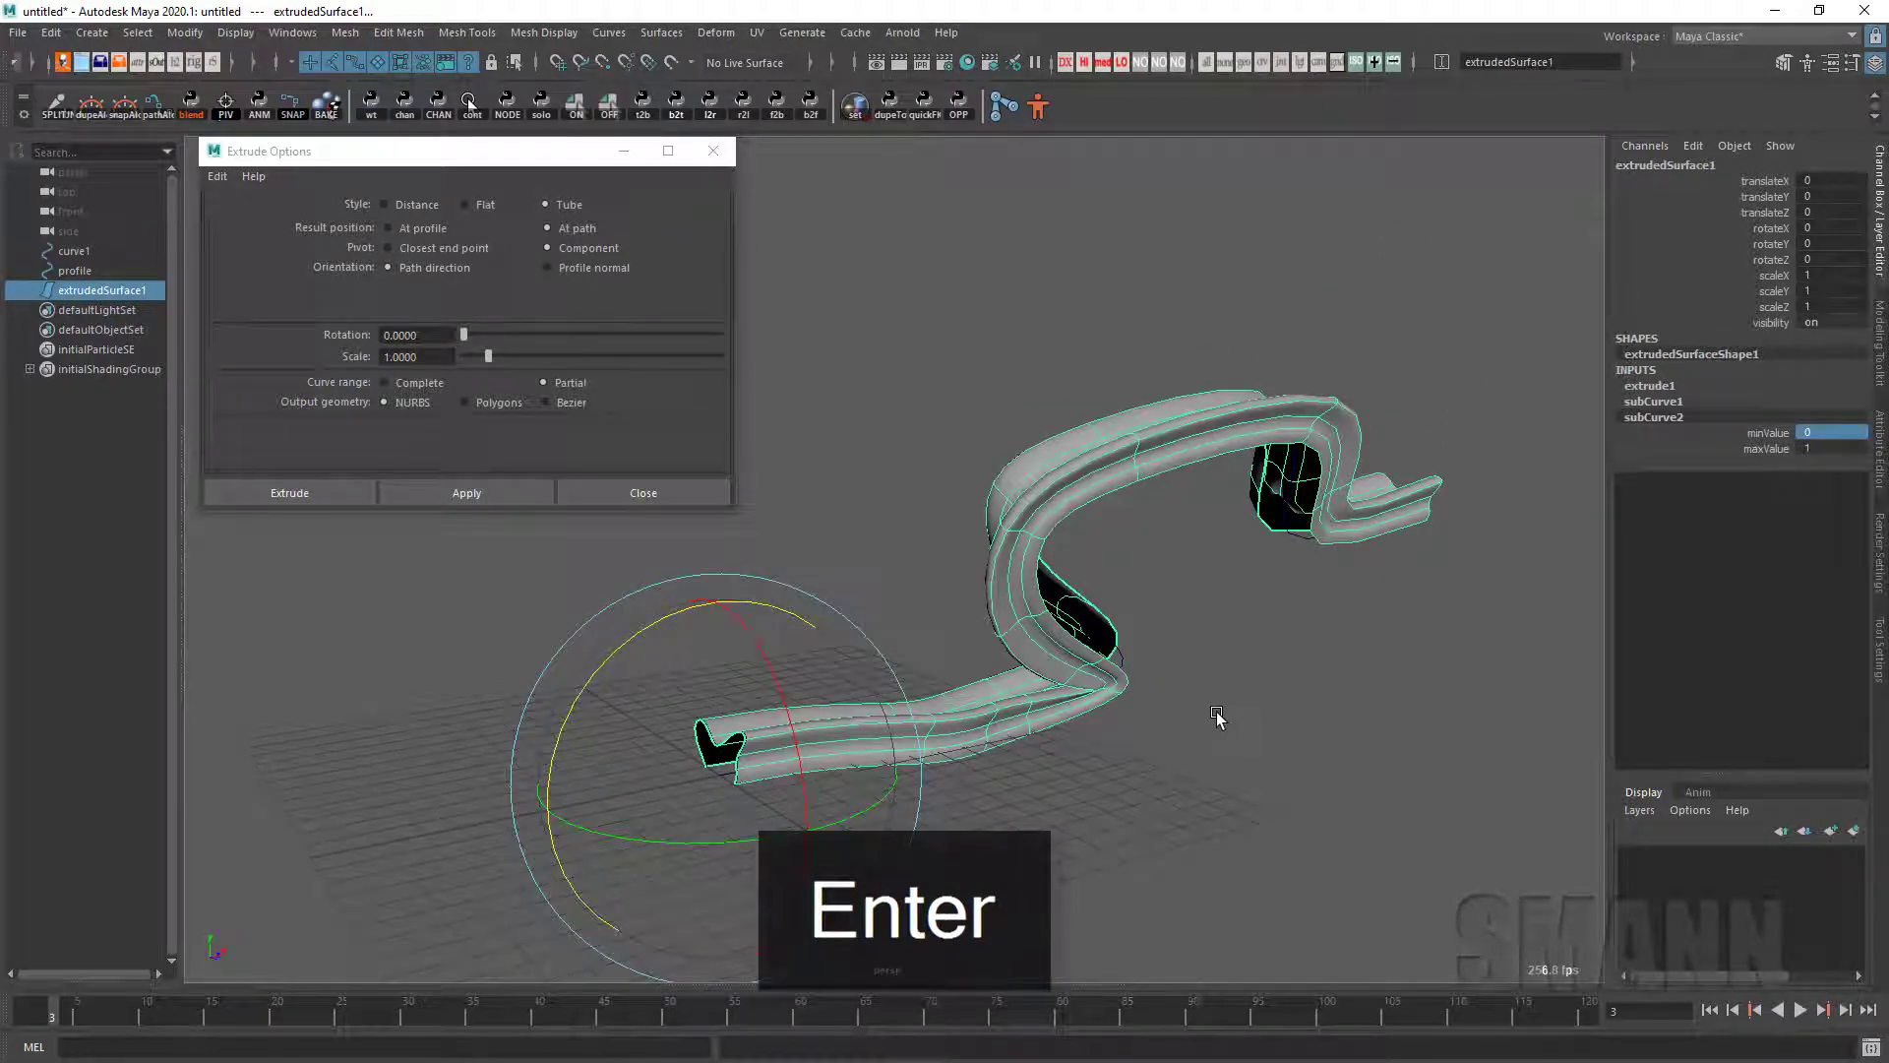
{"action": "mouse_move", "coordinate": [1198, 620]}
{"action": "left_mouse_down", "text": "alt"}
{"action": "mouse_move", "coordinate": [1139, 409]}
{"action": "mouse_move", "coordinate": [1200, 590]}
{"action": "mouse_move", "coordinate": [1231, 616]}
{"action": "left_mouse_up", "text": "alt"}
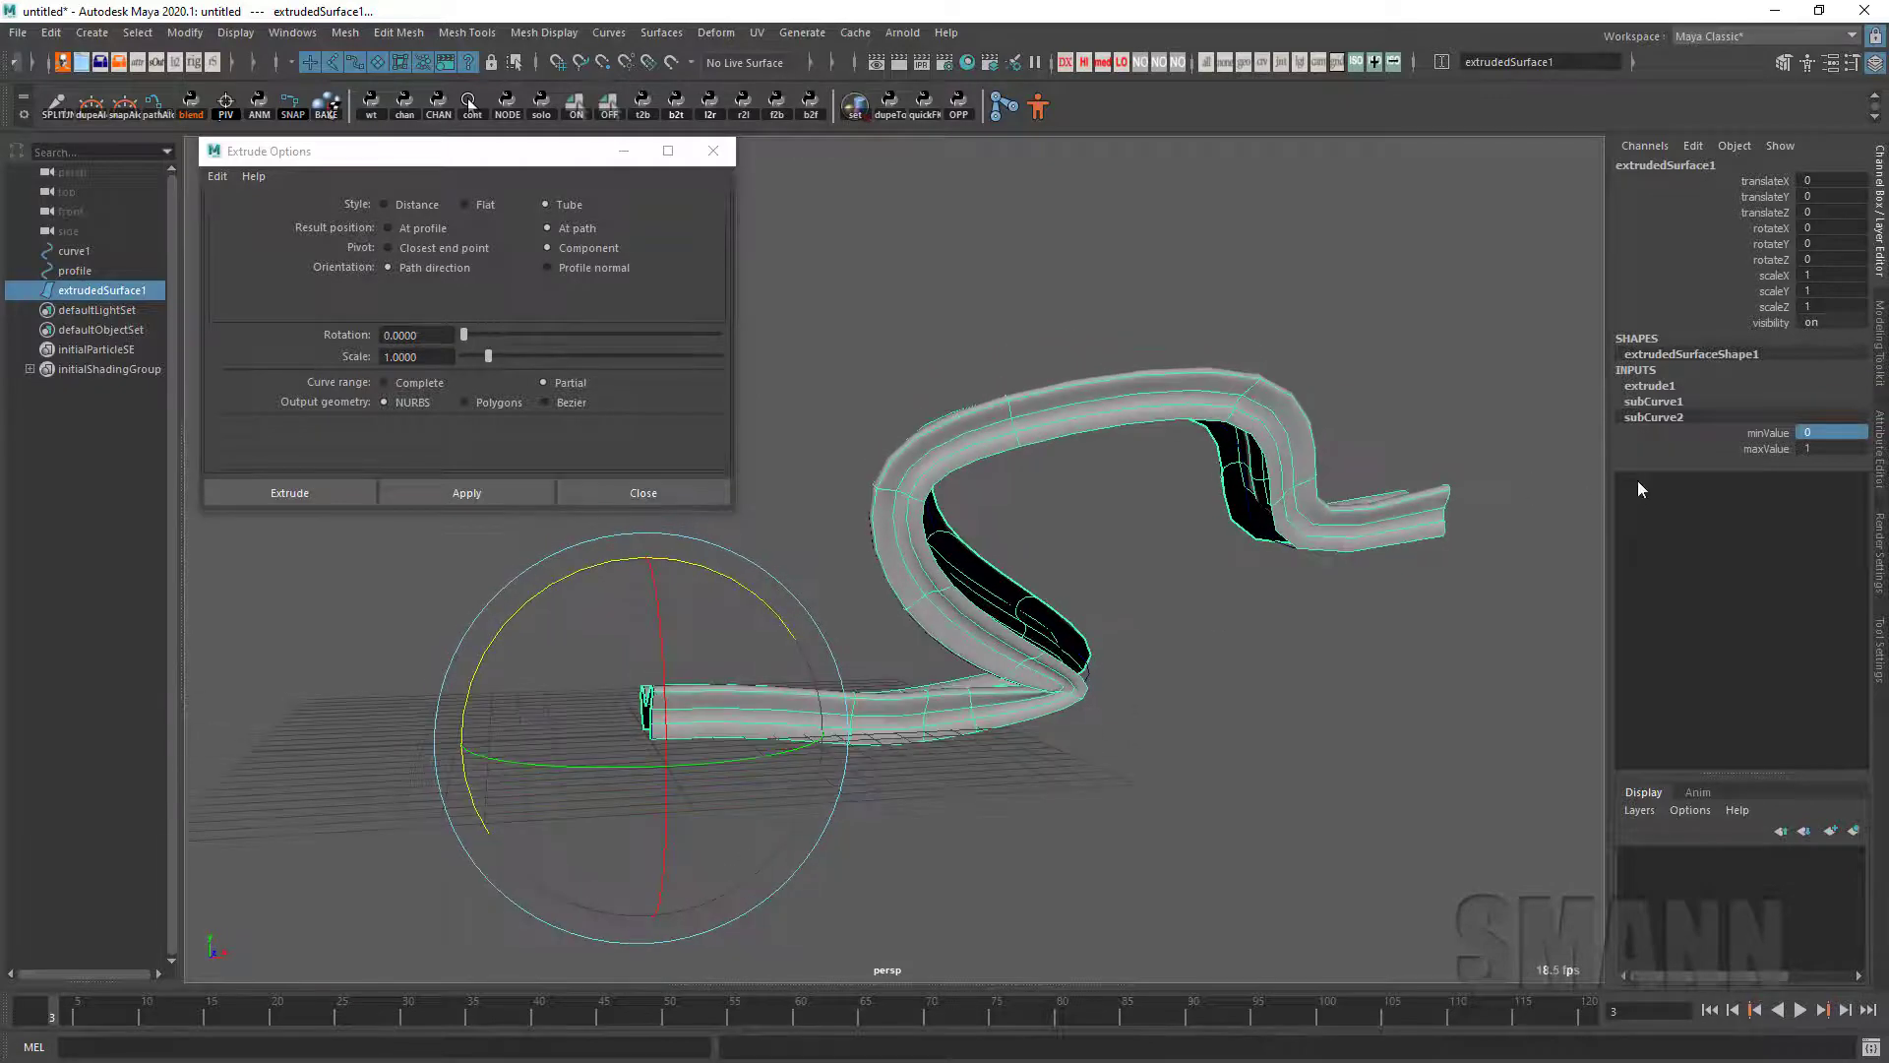
{"action": "left_click", "coordinate": [1673, 449]}
{"action": "middle_click_drag", "start_coordinate": [1260, 594], "coordinate": [1308, 653]}
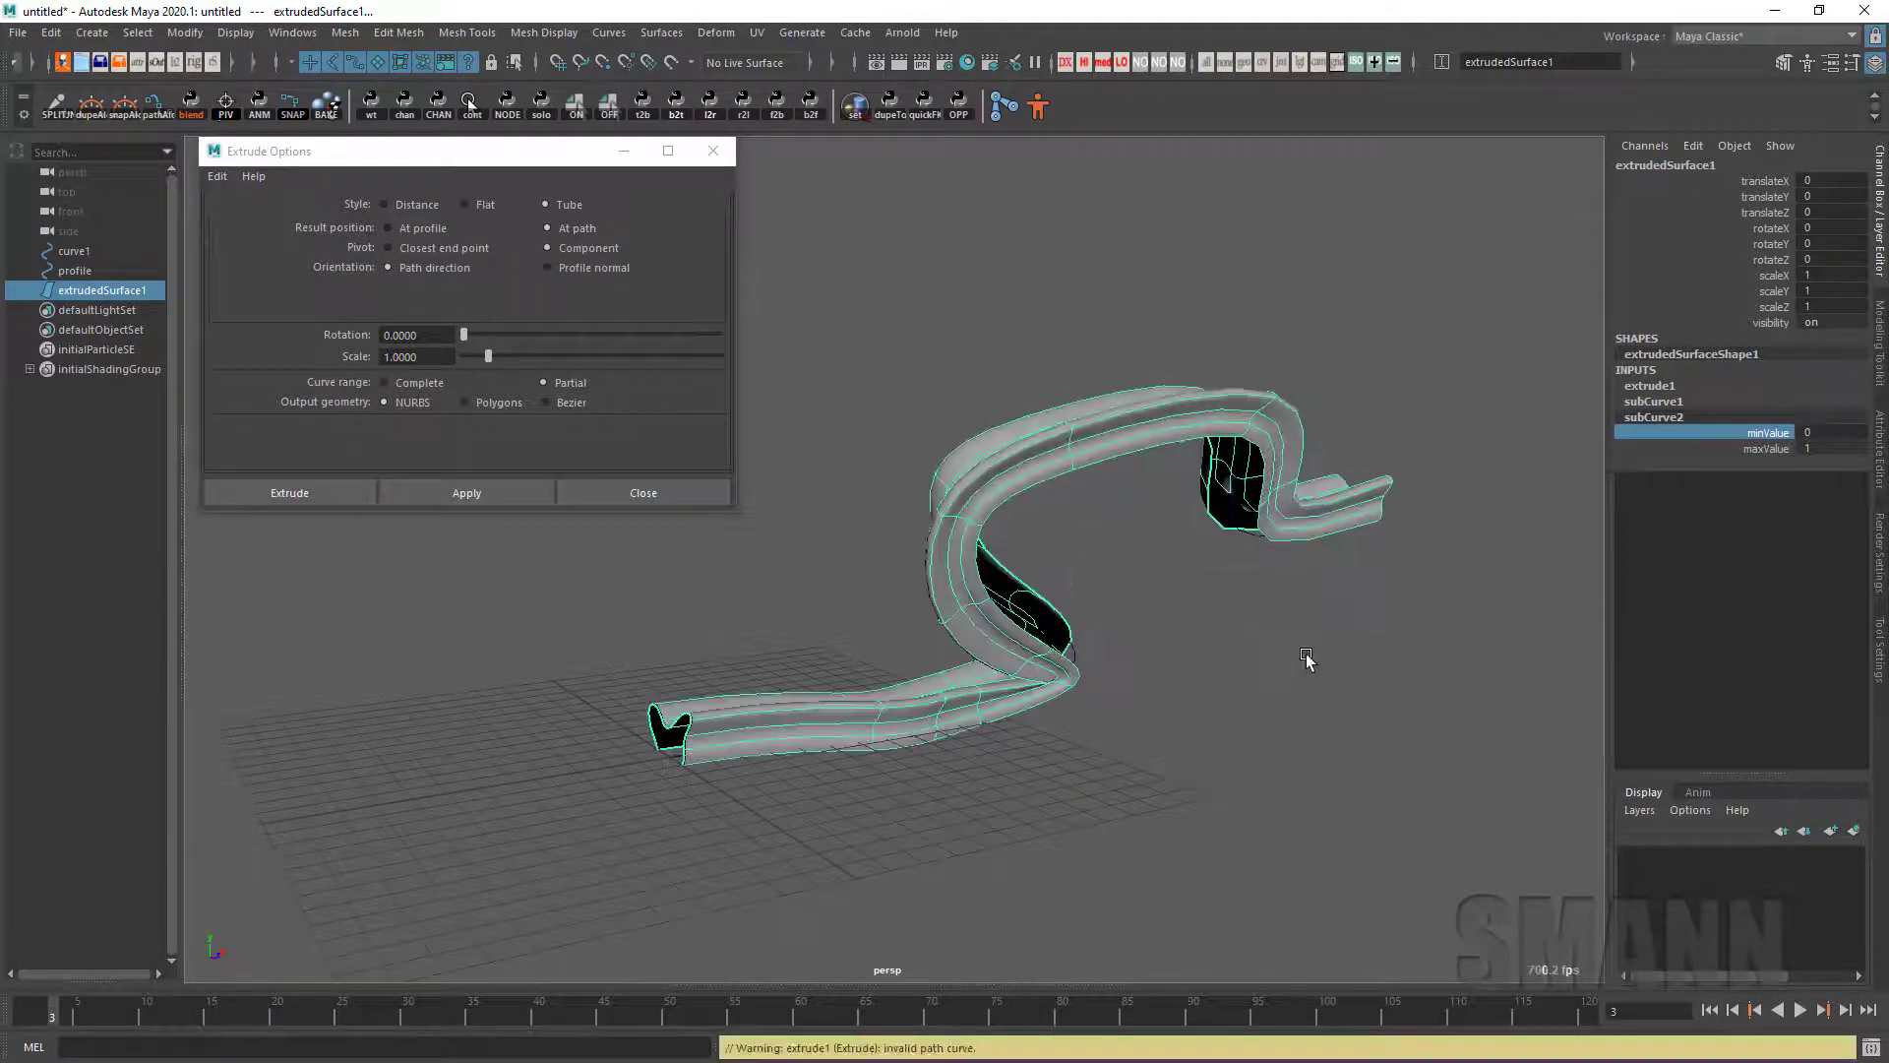
{"action": "left_click_drag", "start_coordinate": [1299, 658], "coordinate": [1219, 645], "text": "alt"}
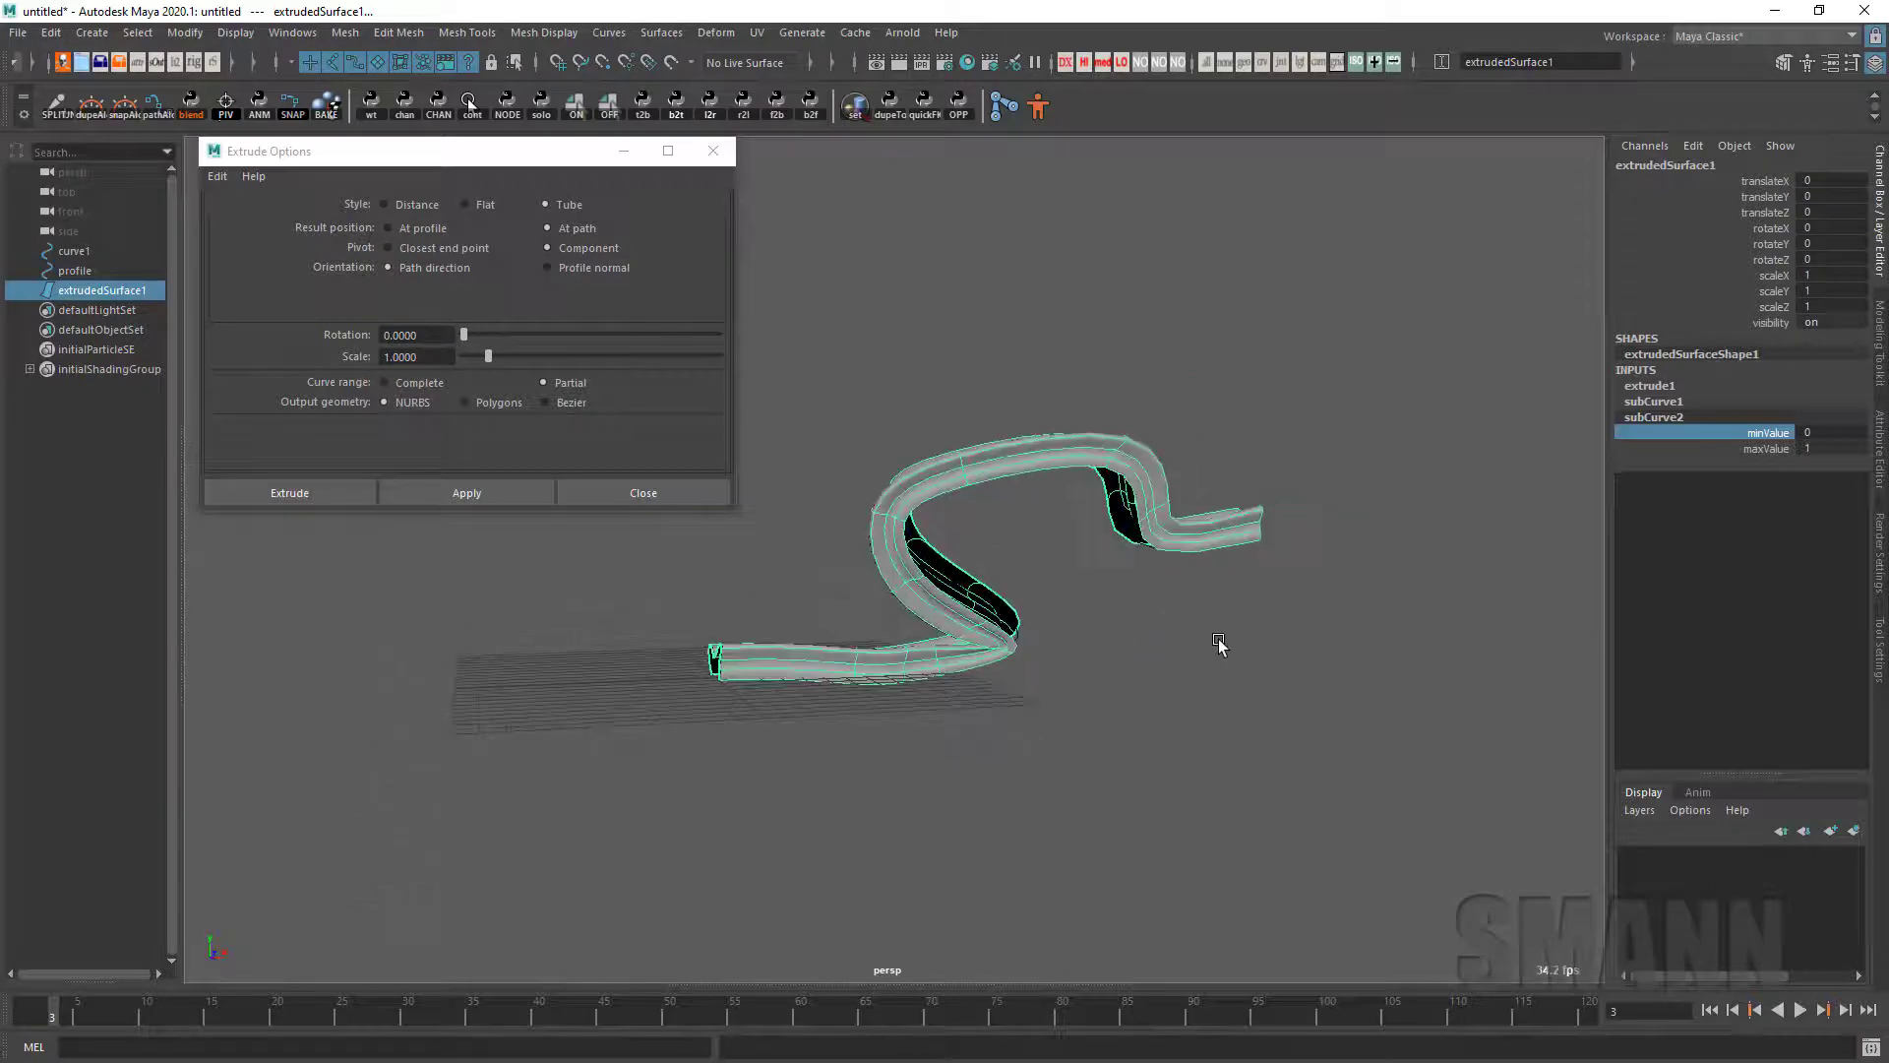
Step: Reselect the extruded surface and delete it, leaving only the path and profile curves
{"action": "left_click", "coordinate": [1219, 646]}
{"action": "left_click", "coordinate": [1002, 492]}
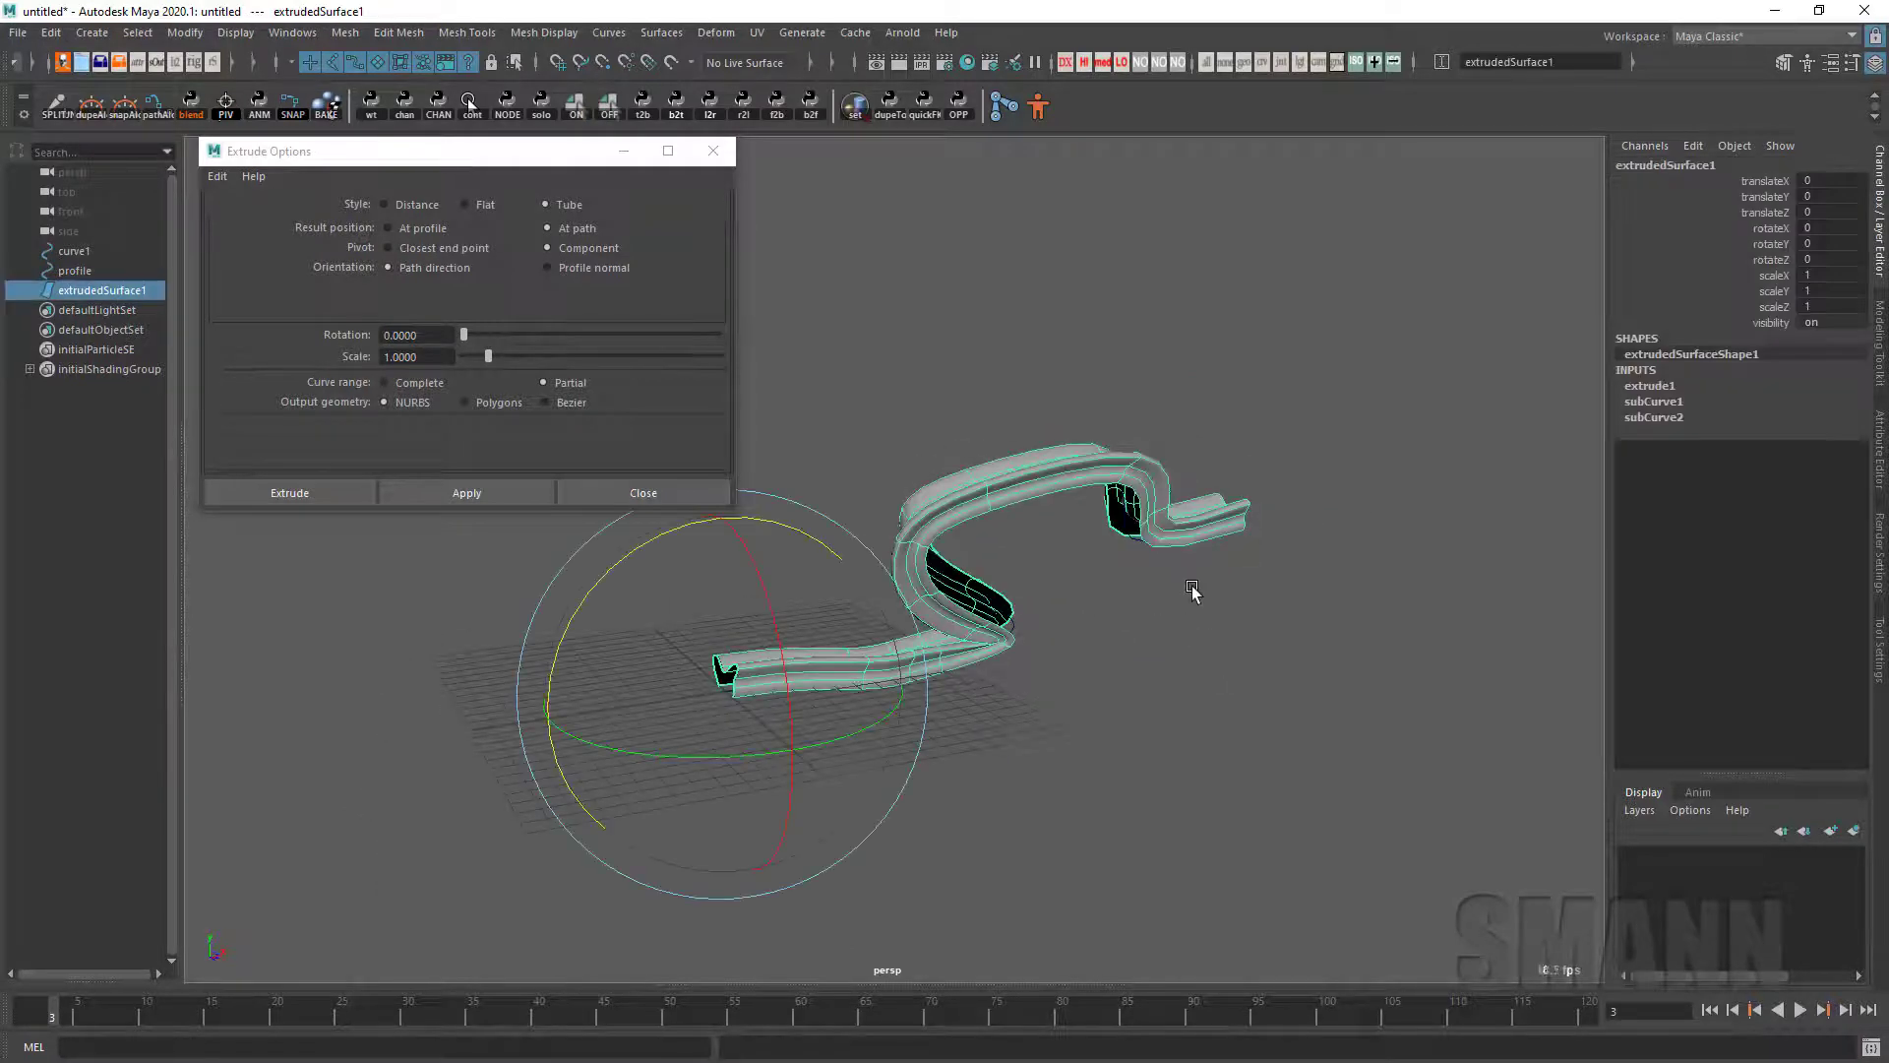
{"action": "key", "text": "Delete"}
{"action": "left_click_drag", "start_coordinate": [906, 575], "coordinate": [1139, 590], "text": "alt"}
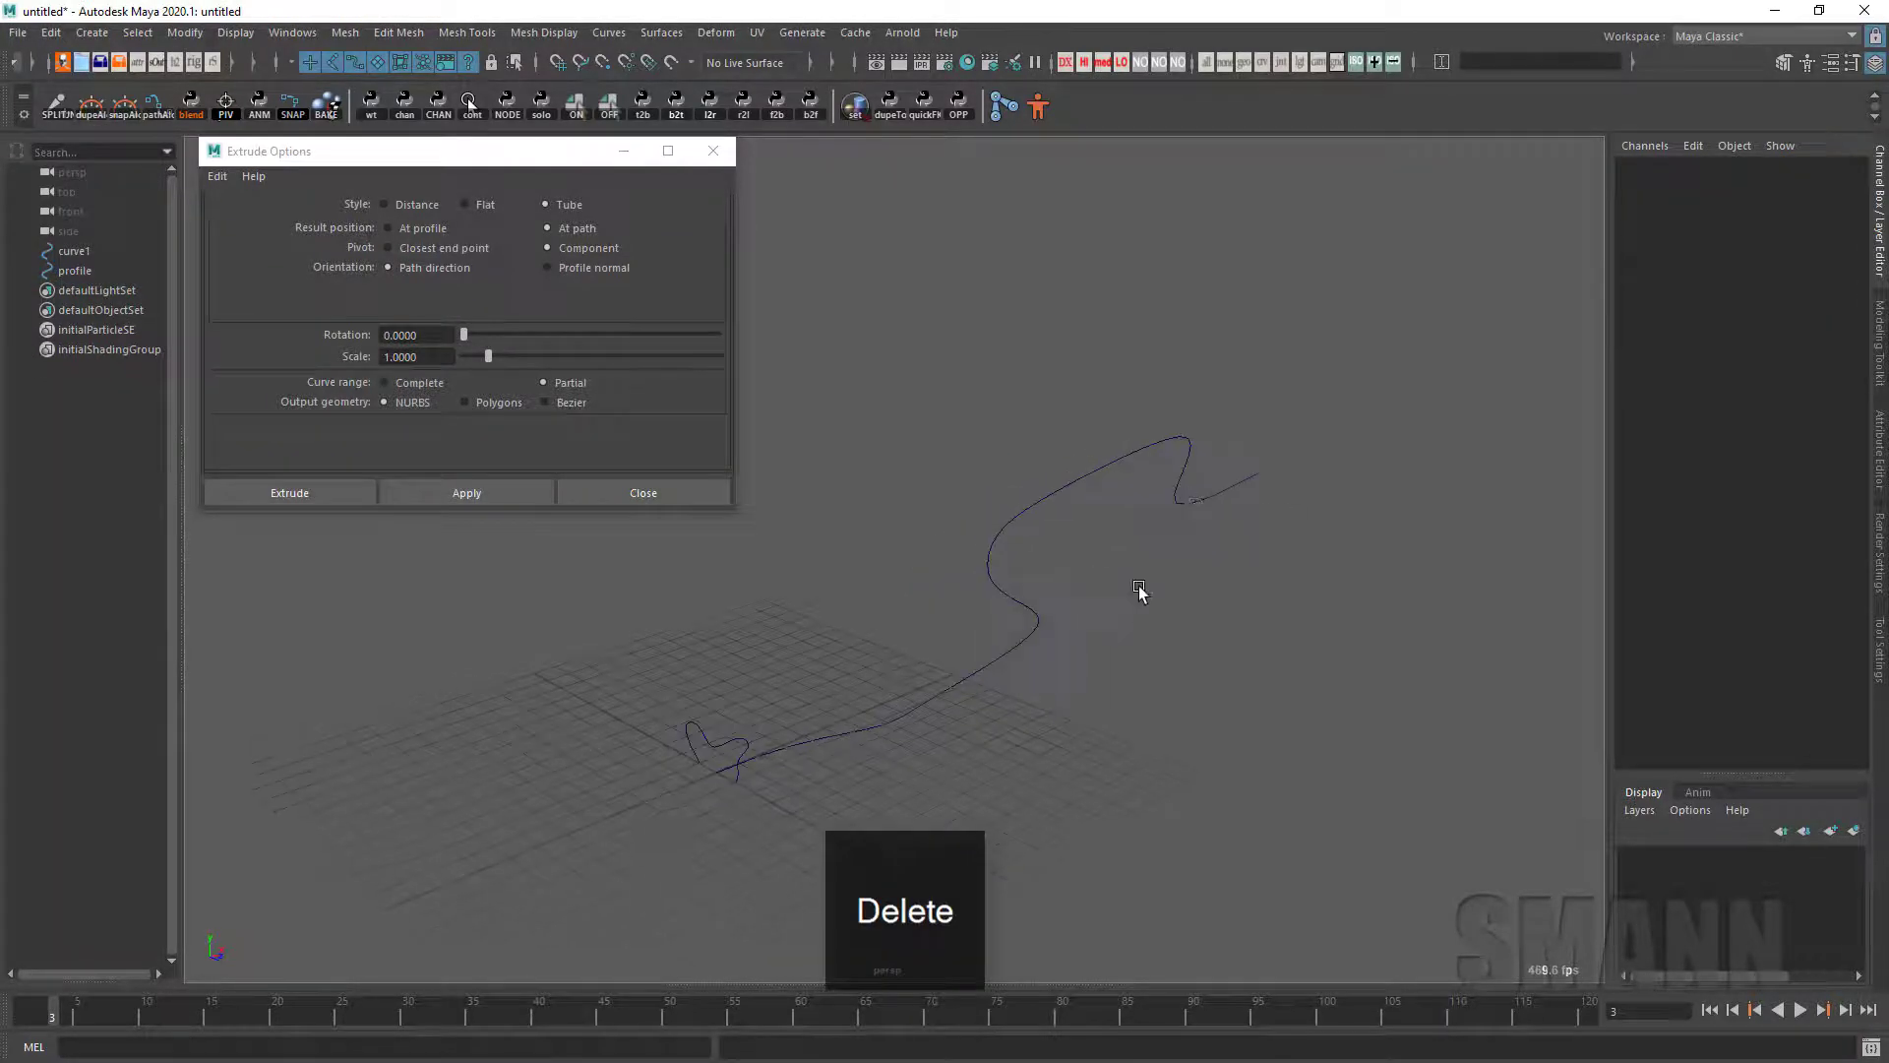
Step: Duplicate curve1 twice and offset the copies to either side, at translateZ -2.291 and 1.357
{"action": "left_click_drag", "start_coordinate": [906, 654], "coordinate": [1031, 752]}
{"action": "mouse_move", "coordinate": [969, 748]}
{"action": "left_mouse_down", "text": "alt"}
{"action": "mouse_move", "coordinate": [1037, 748]}
{"action": "mouse_move", "coordinate": [991, 772]}
{"action": "left_mouse_up", "text": "alt"}
{"action": "key", "text": "ctrl+d"}
{"action": "key", "text": "w"}
{"action": "mouse_move", "coordinate": [1063, 844]}
{"action": "left_mouse_down"}
{"action": "mouse_move", "coordinate": [980, 854]}
{"action": "mouse_move", "coordinate": [1092, 841]}
{"action": "left_mouse_up"}
{"action": "key", "text": "ctrl+d"}
Step: Hide curve1 and loft a surface between its duplicates, curve2 and curve3
{"action": "left_click", "coordinate": [1053, 521]}
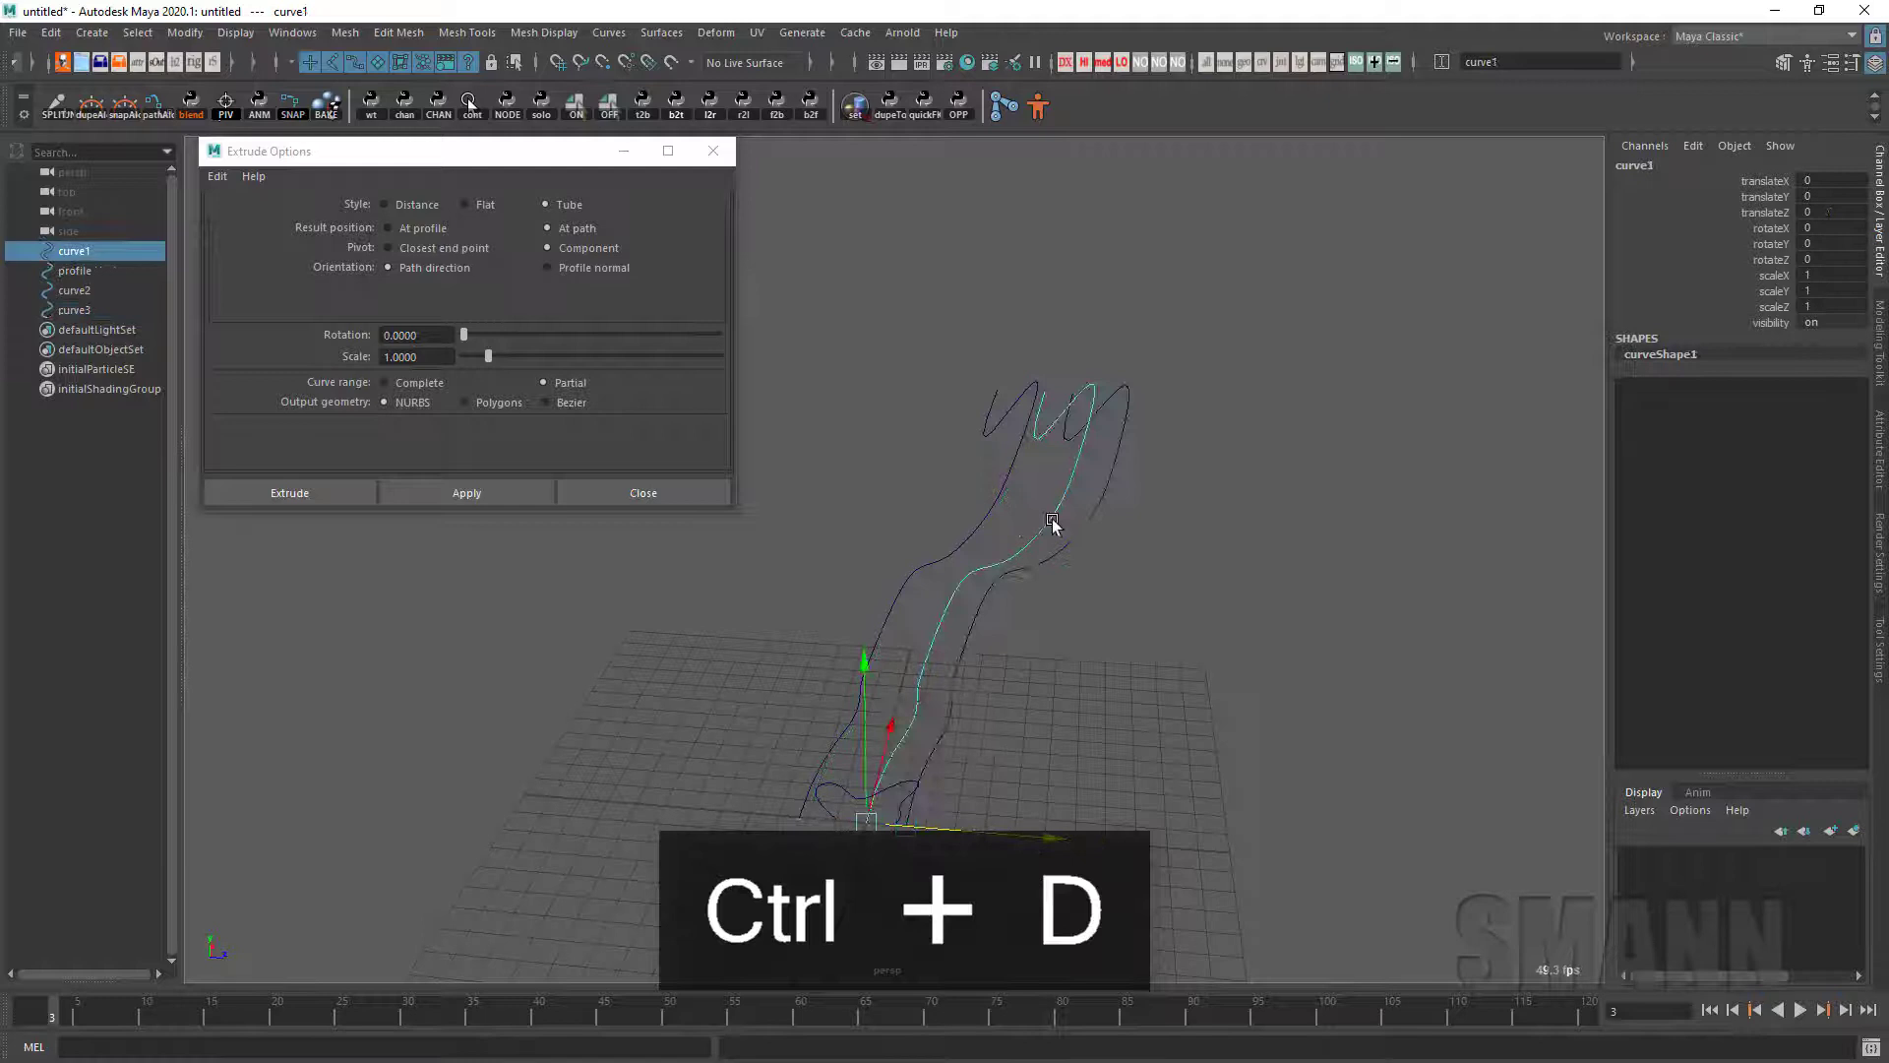
{"action": "key", "text": "ctrl+h"}
{"action": "left_click_drag", "start_coordinate": [1077, 482], "coordinate": [1168, 544]}
{"action": "left_click", "coordinate": [1011, 468], "text": "shift"}
{"action": "key", "text": "space"}
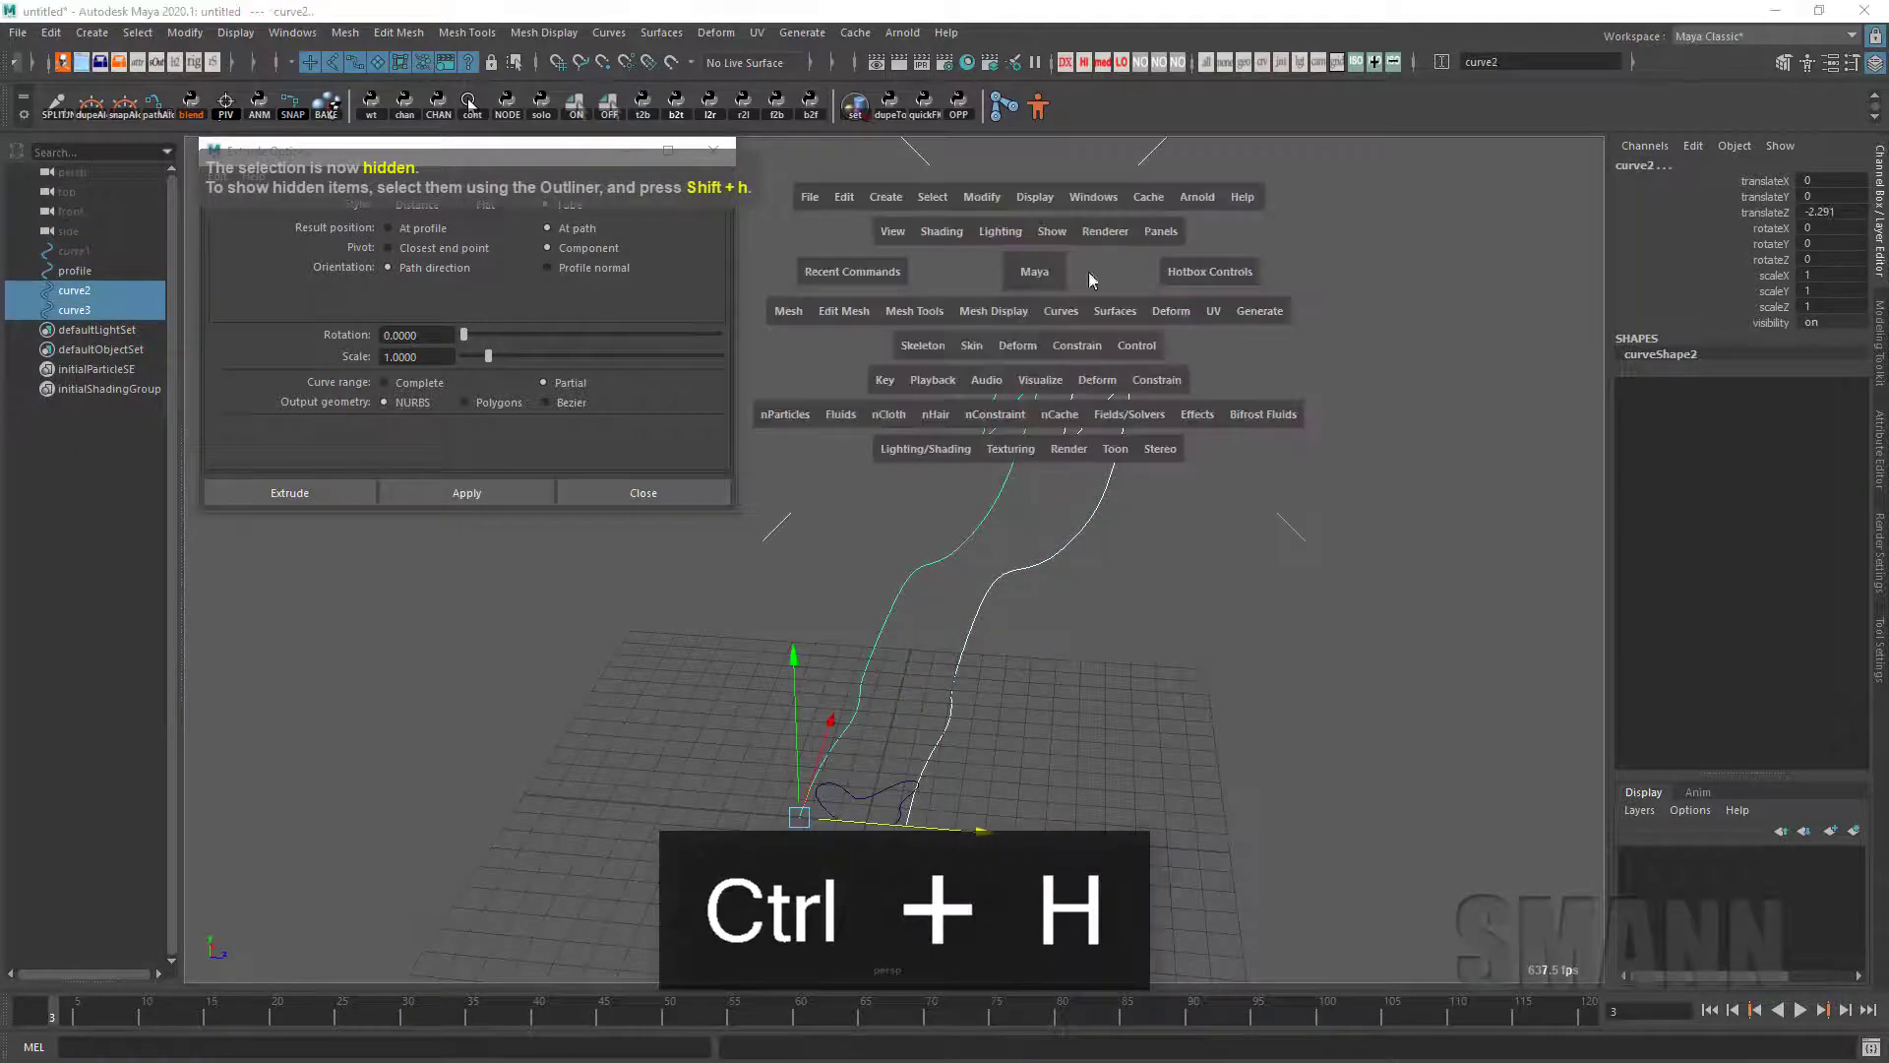
{"action": "left_click", "coordinate": [1138, 321]}
{"action": "left_click", "coordinate": [1260, 366]}
{"action": "left_click", "coordinate": [1299, 433]}
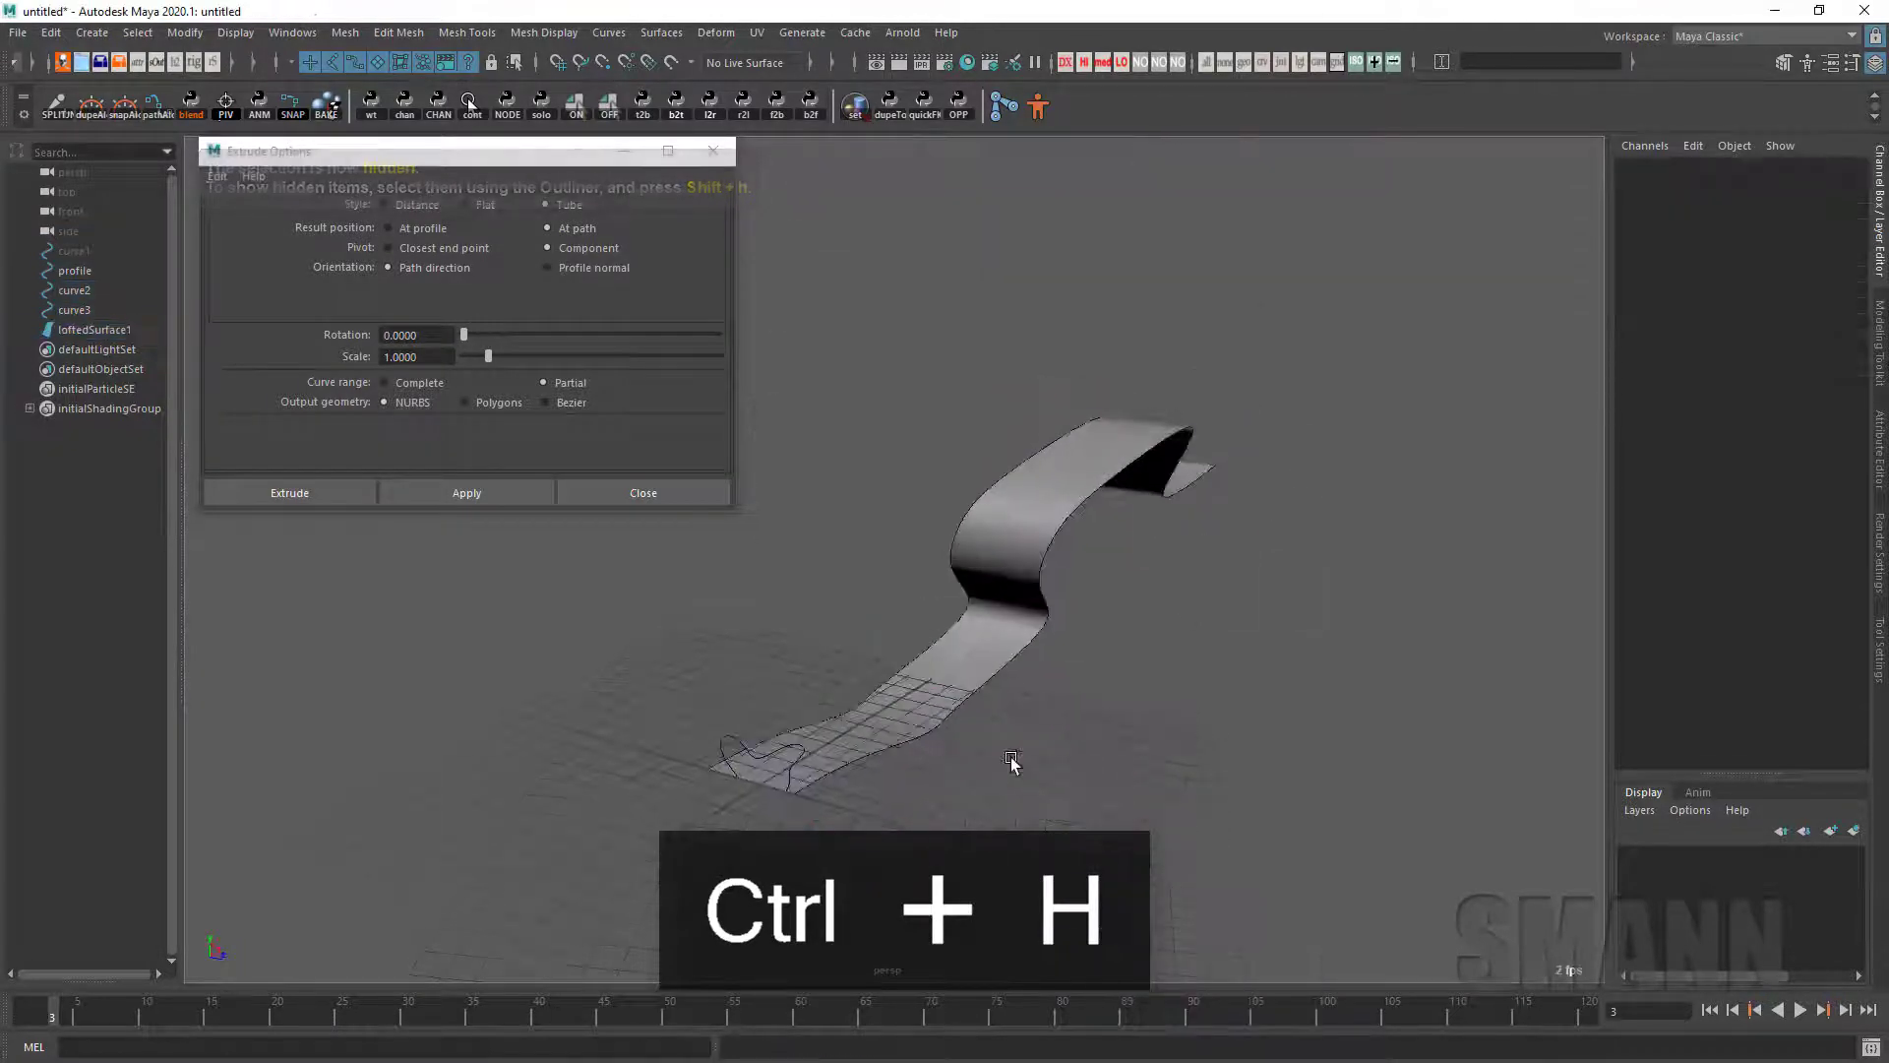
{"action": "right_click_drag", "start_coordinate": [816, 743], "coordinate": [846, 799], "text": "alt"}
{"action": "middle_click_drag", "start_coordinate": [846, 799], "coordinate": [921, 663], "text": "alt"}
{"action": "left_click", "coordinate": [790, 621]}
{"action": "left_click_drag", "start_coordinate": [797, 622], "coordinate": [941, 639], "text": "alt"}
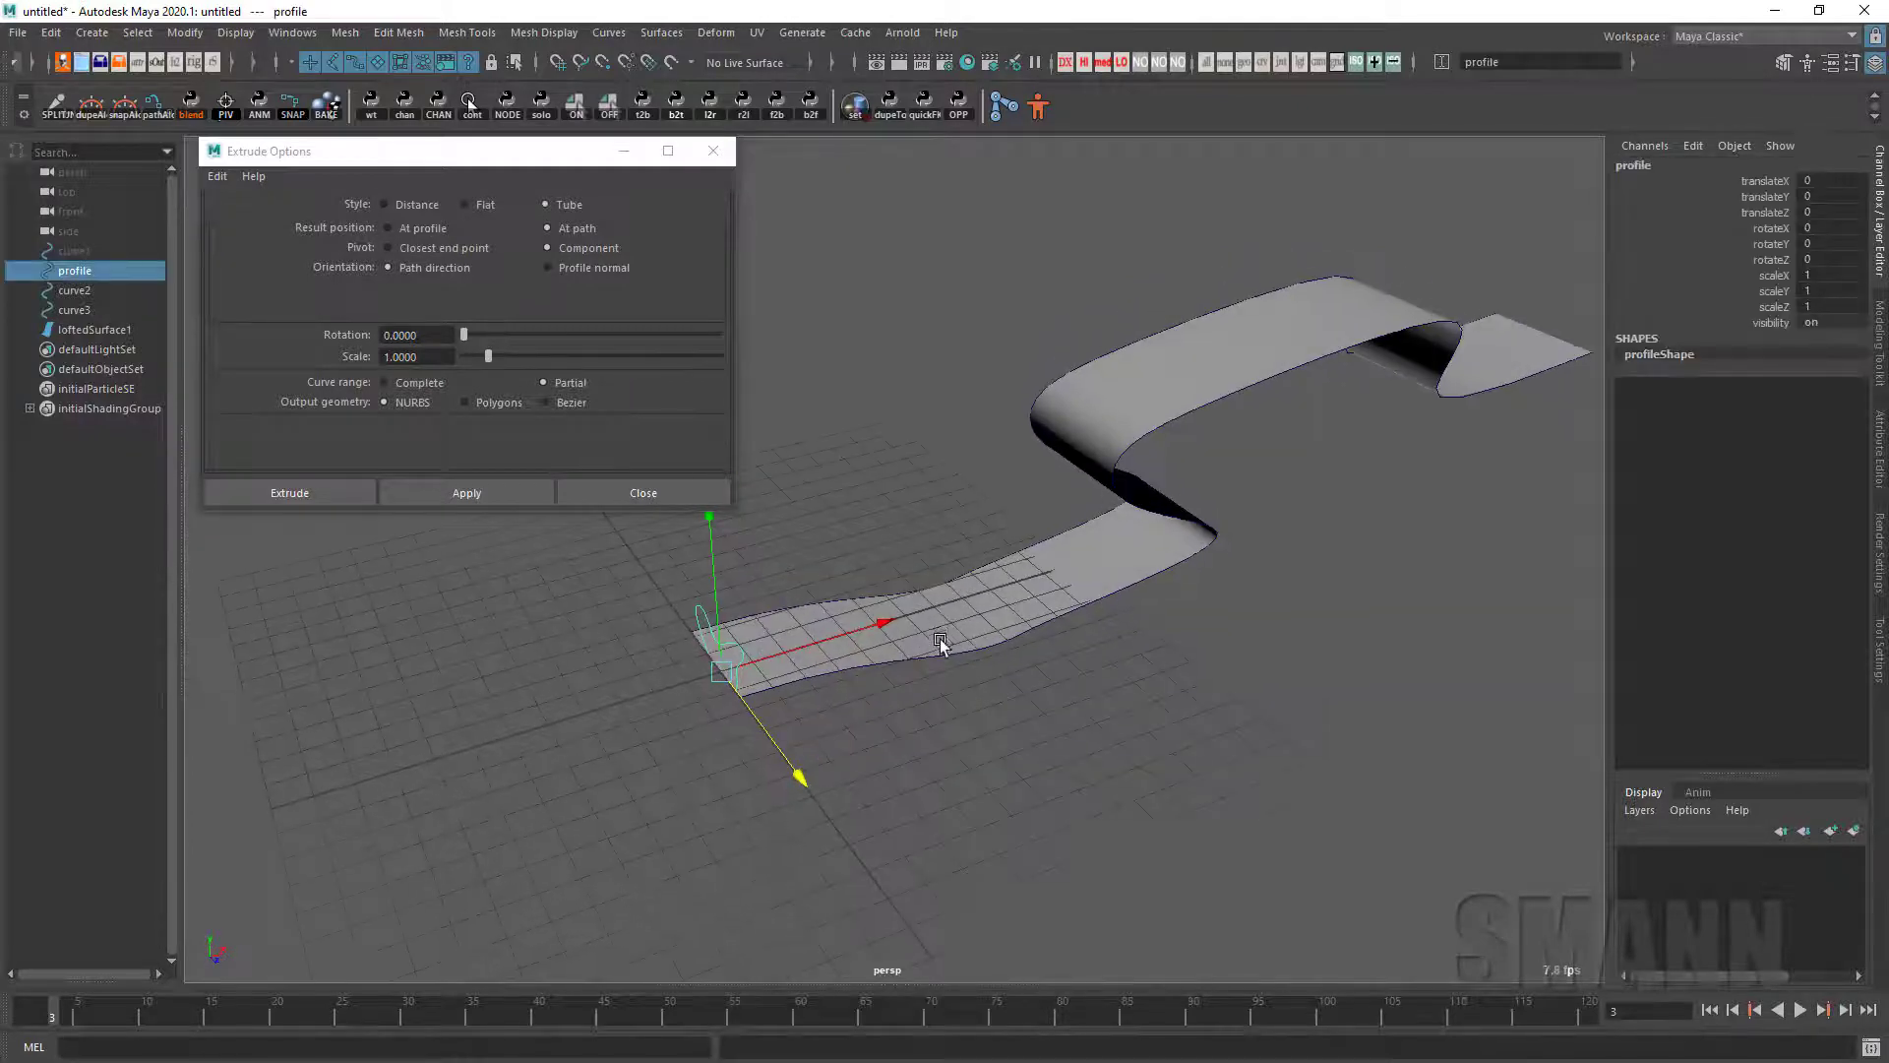
{"action": "right_click_drag", "start_coordinate": [944, 564], "coordinate": [942, 380]}
{"action": "left_click_drag", "start_coordinate": [949, 642], "coordinate": [990, 645], "text": "alt"}
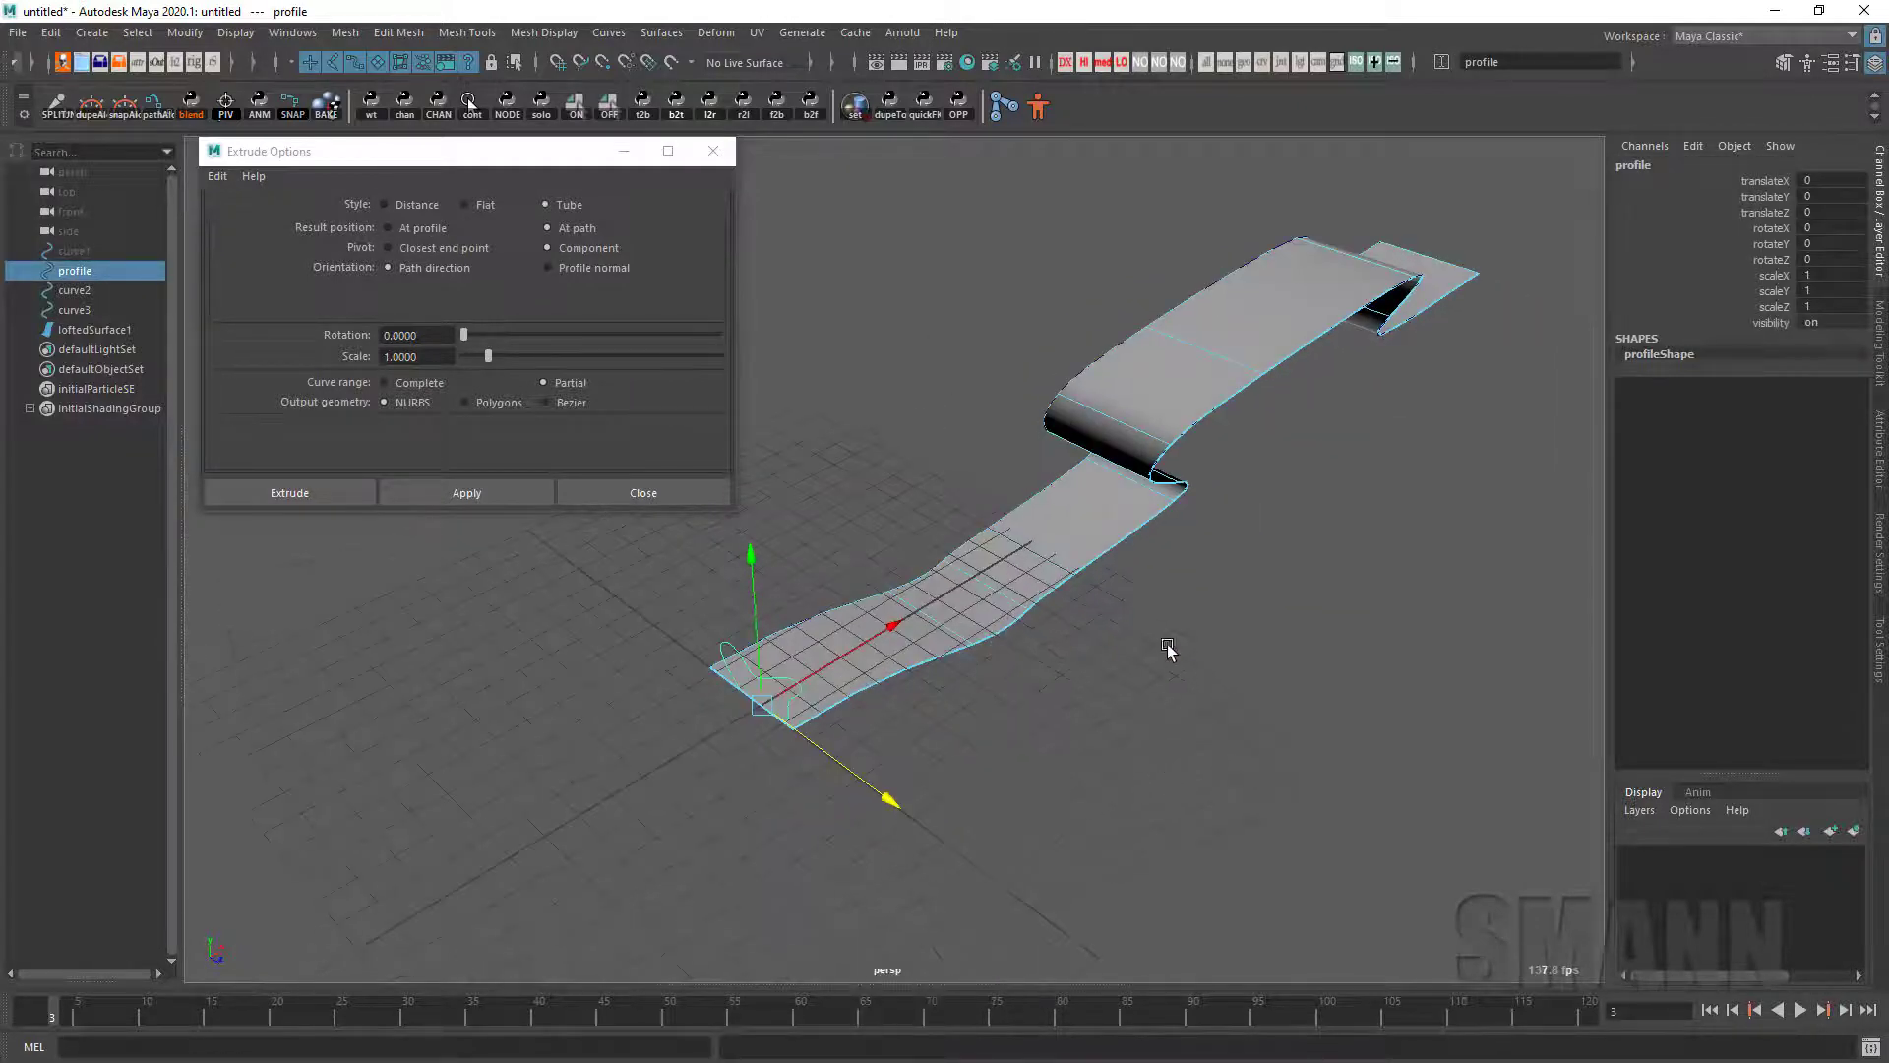
Step: Select the lofted surface in object mode and set loft1's sectionSpans to 2
{"action": "left_click", "coordinate": [1293, 585]}
{"action": "key", "text": "F8"}
{"action": "key", "text": "F8"}
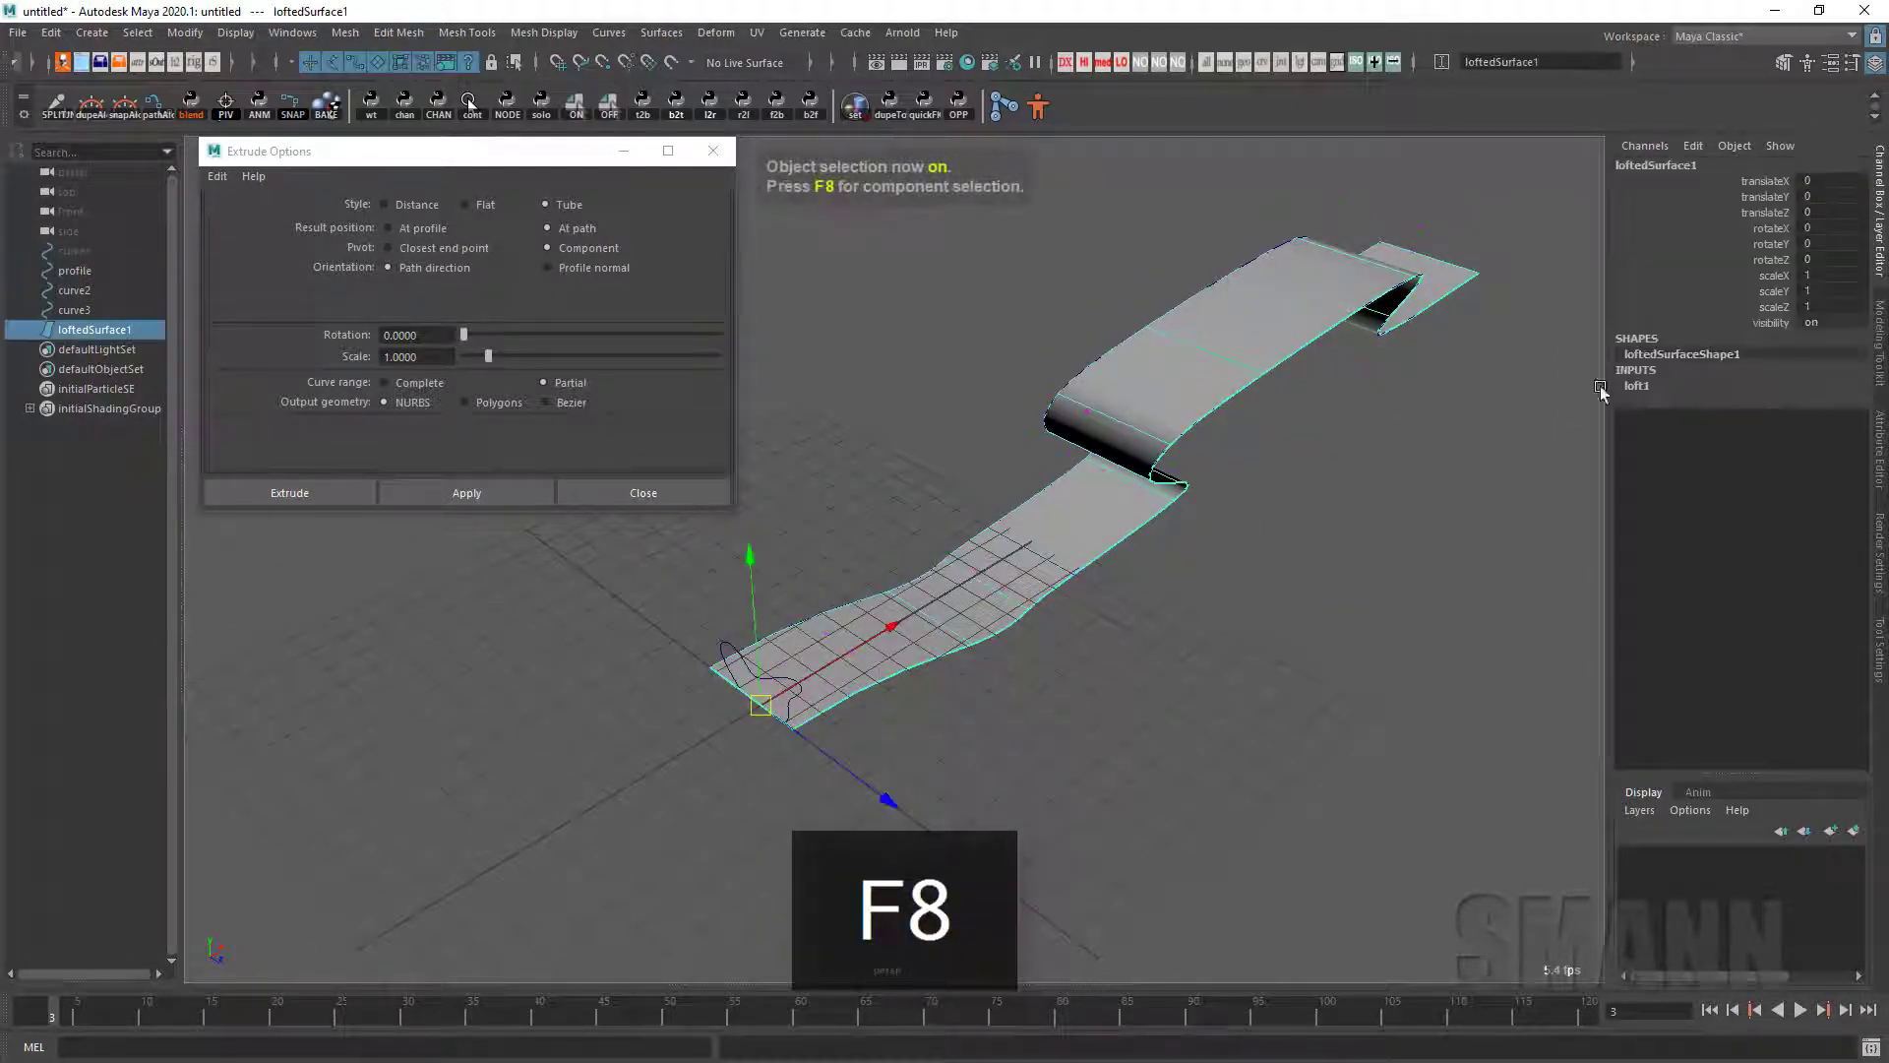
{"action": "left_click", "coordinate": [1761, 465]}
{"action": "middle_click_drag", "start_coordinate": [1417, 486], "coordinate": [1386, 484]}
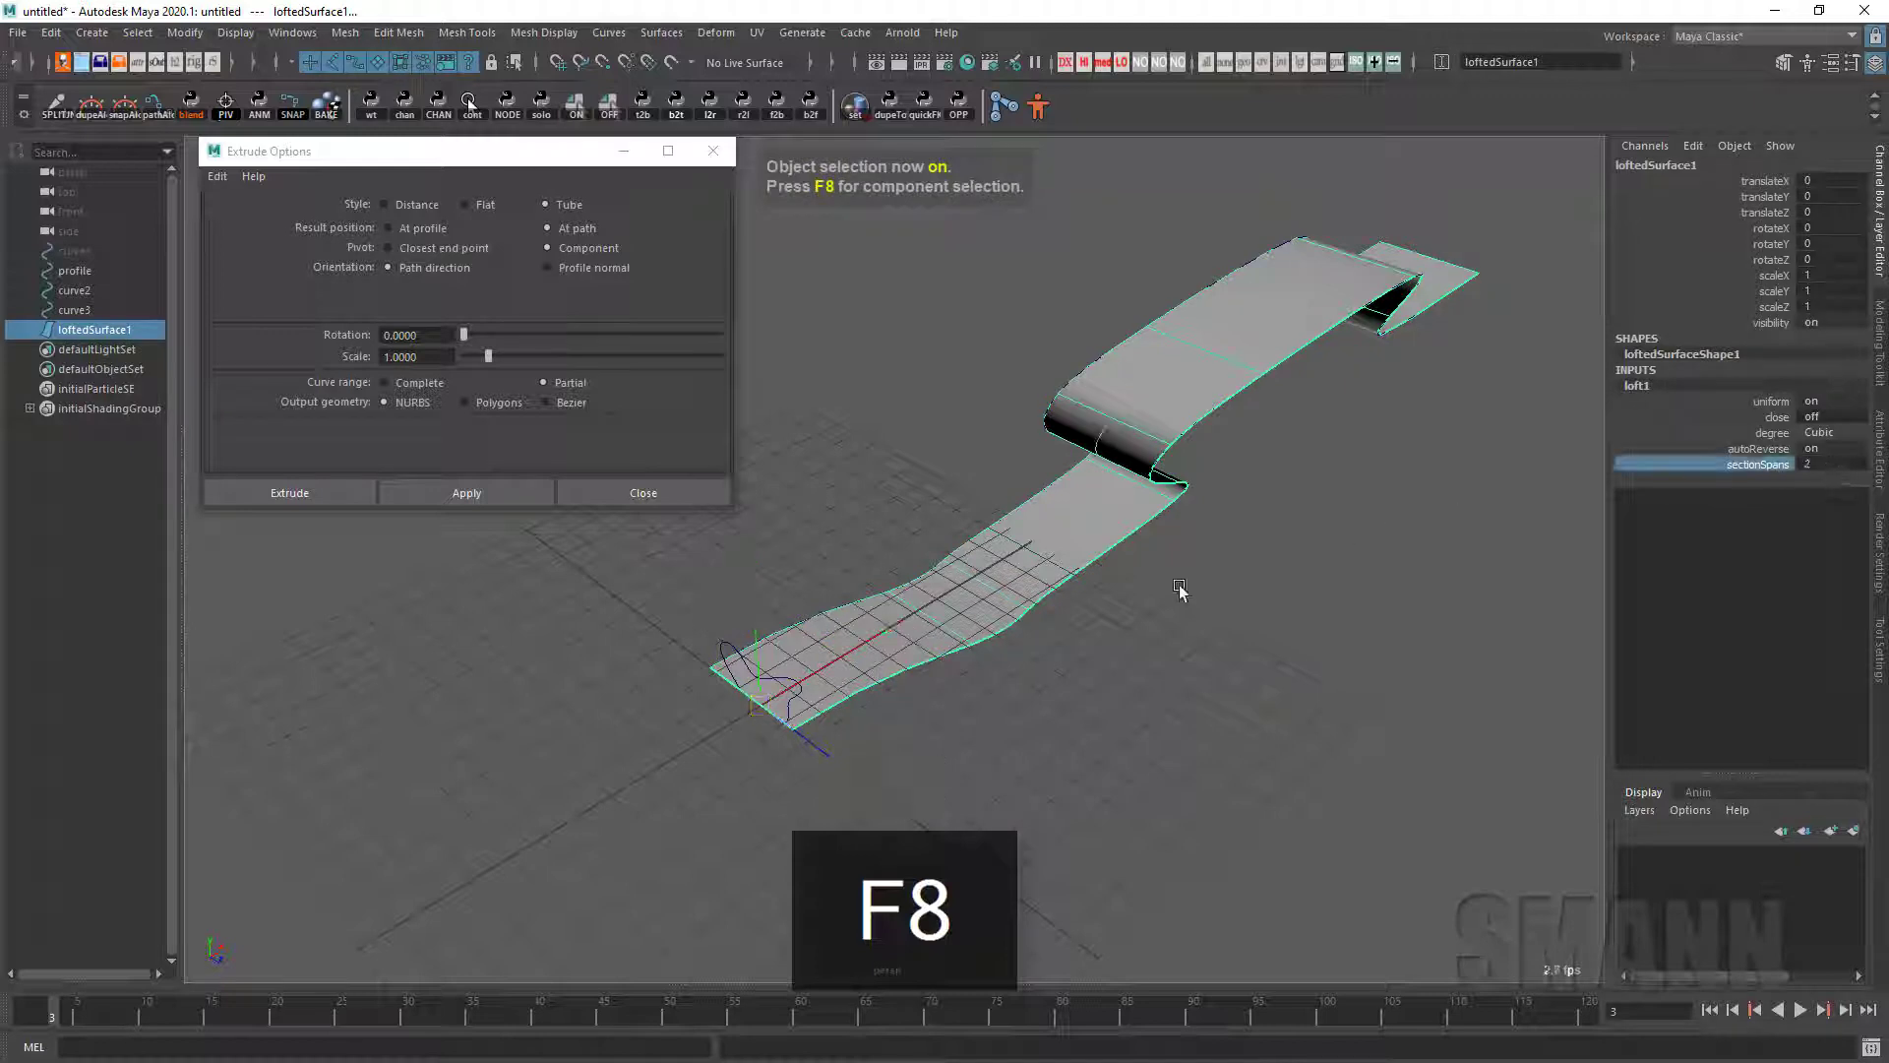
Step: Extrude the profile along the lofted surface's middle isoparm with the same tube settings
{"action": "right_click_drag", "start_coordinate": [1180, 587], "coordinate": [1325, 637], "text": "alt"}
{"action": "left_click", "coordinate": [1324, 637]}
{"action": "left_click", "coordinate": [783, 704]}
{"action": "key", "text": "F8"}
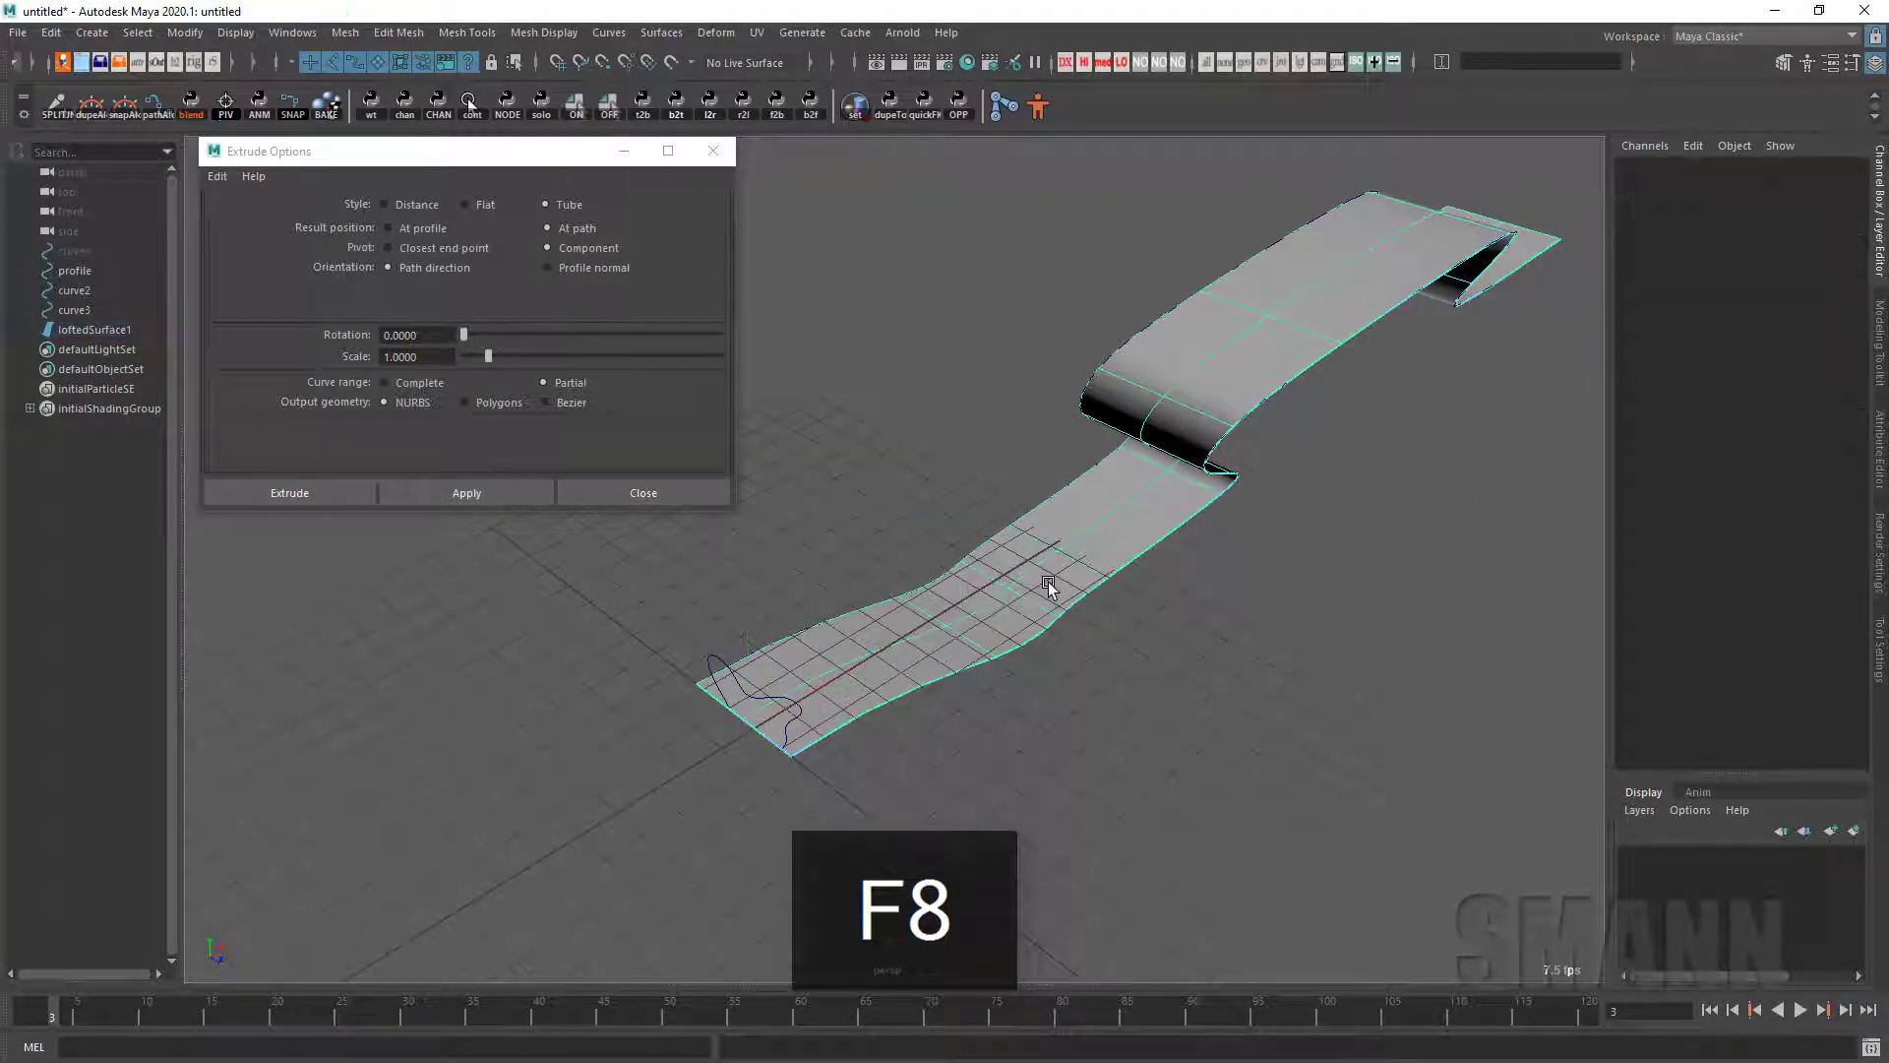
{"action": "left_click", "coordinate": [726, 667]}
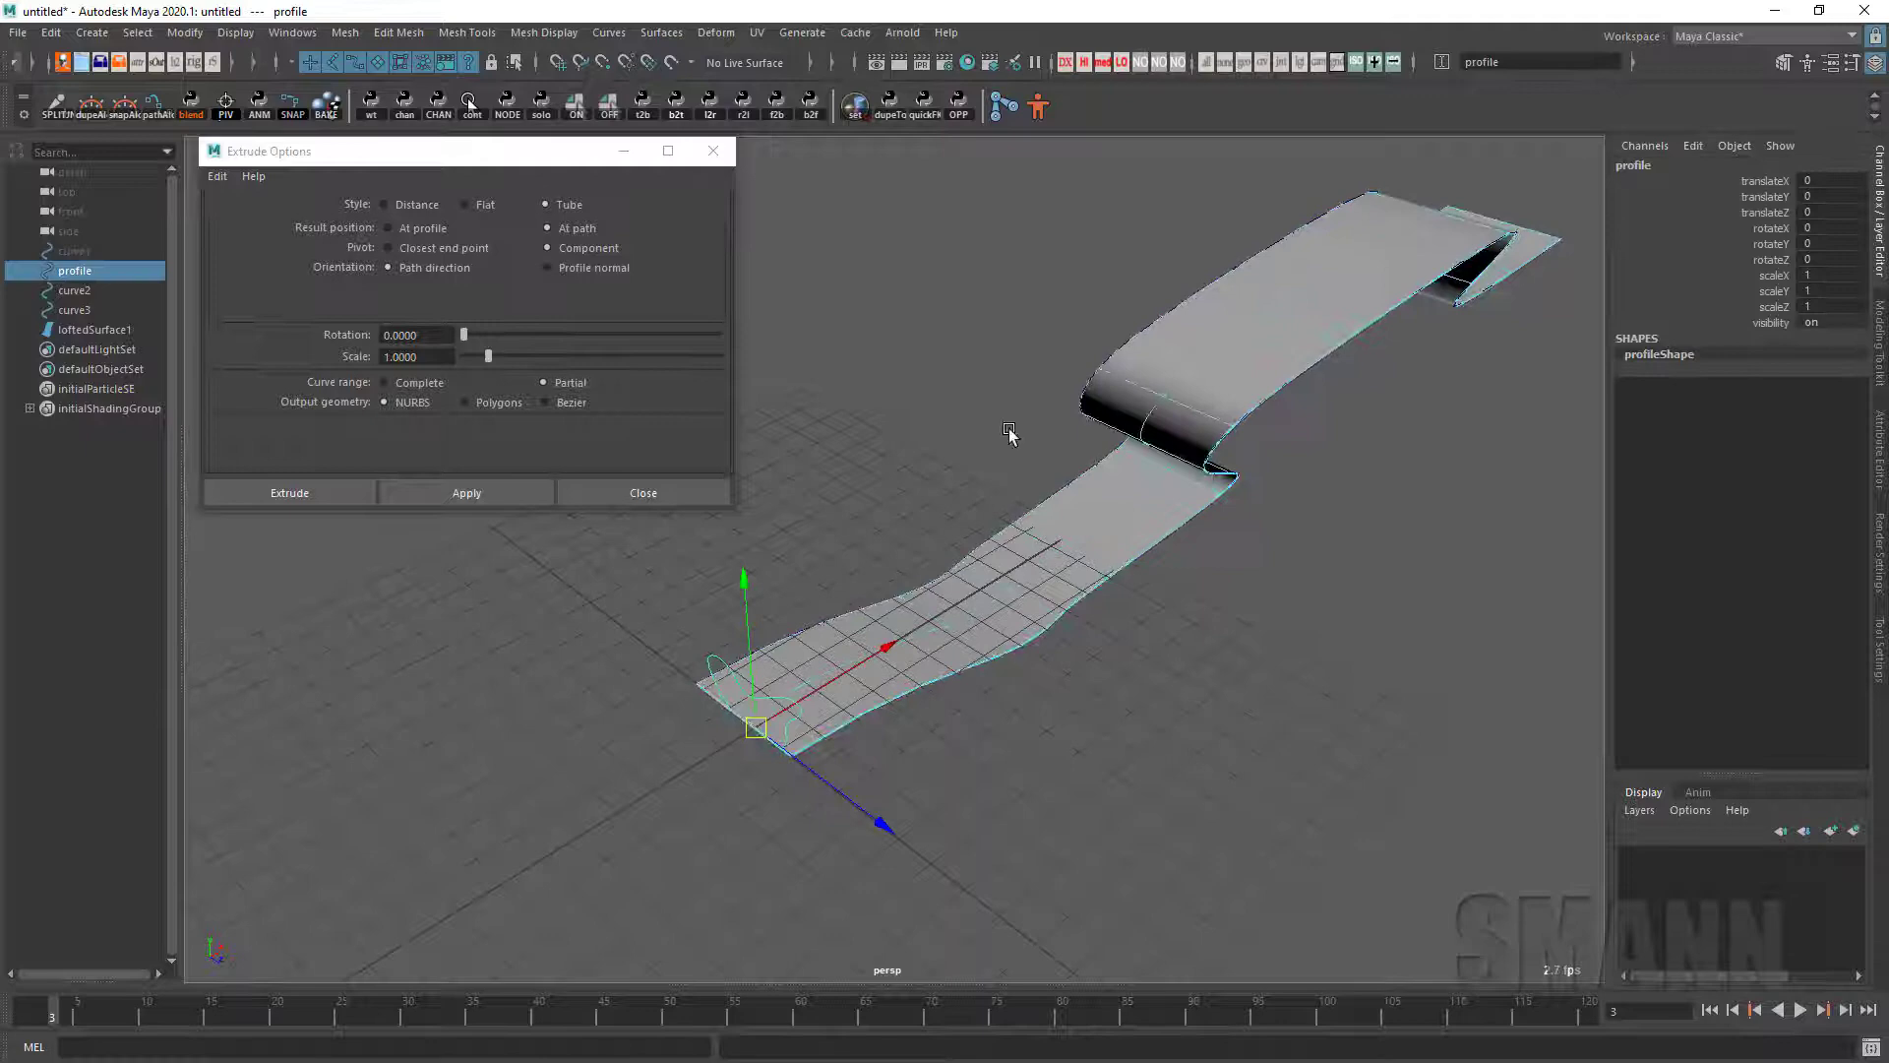
{"action": "left_click_drag", "start_coordinate": [1069, 547], "coordinate": [1073, 612], "text": "alt"}
{"action": "left_click", "coordinate": [467, 492]}
Step: Display curve3's control vertices and move groups of them along its upper part to reshape the loft and extrusion
{"action": "left_click", "coordinate": [1072, 612]}
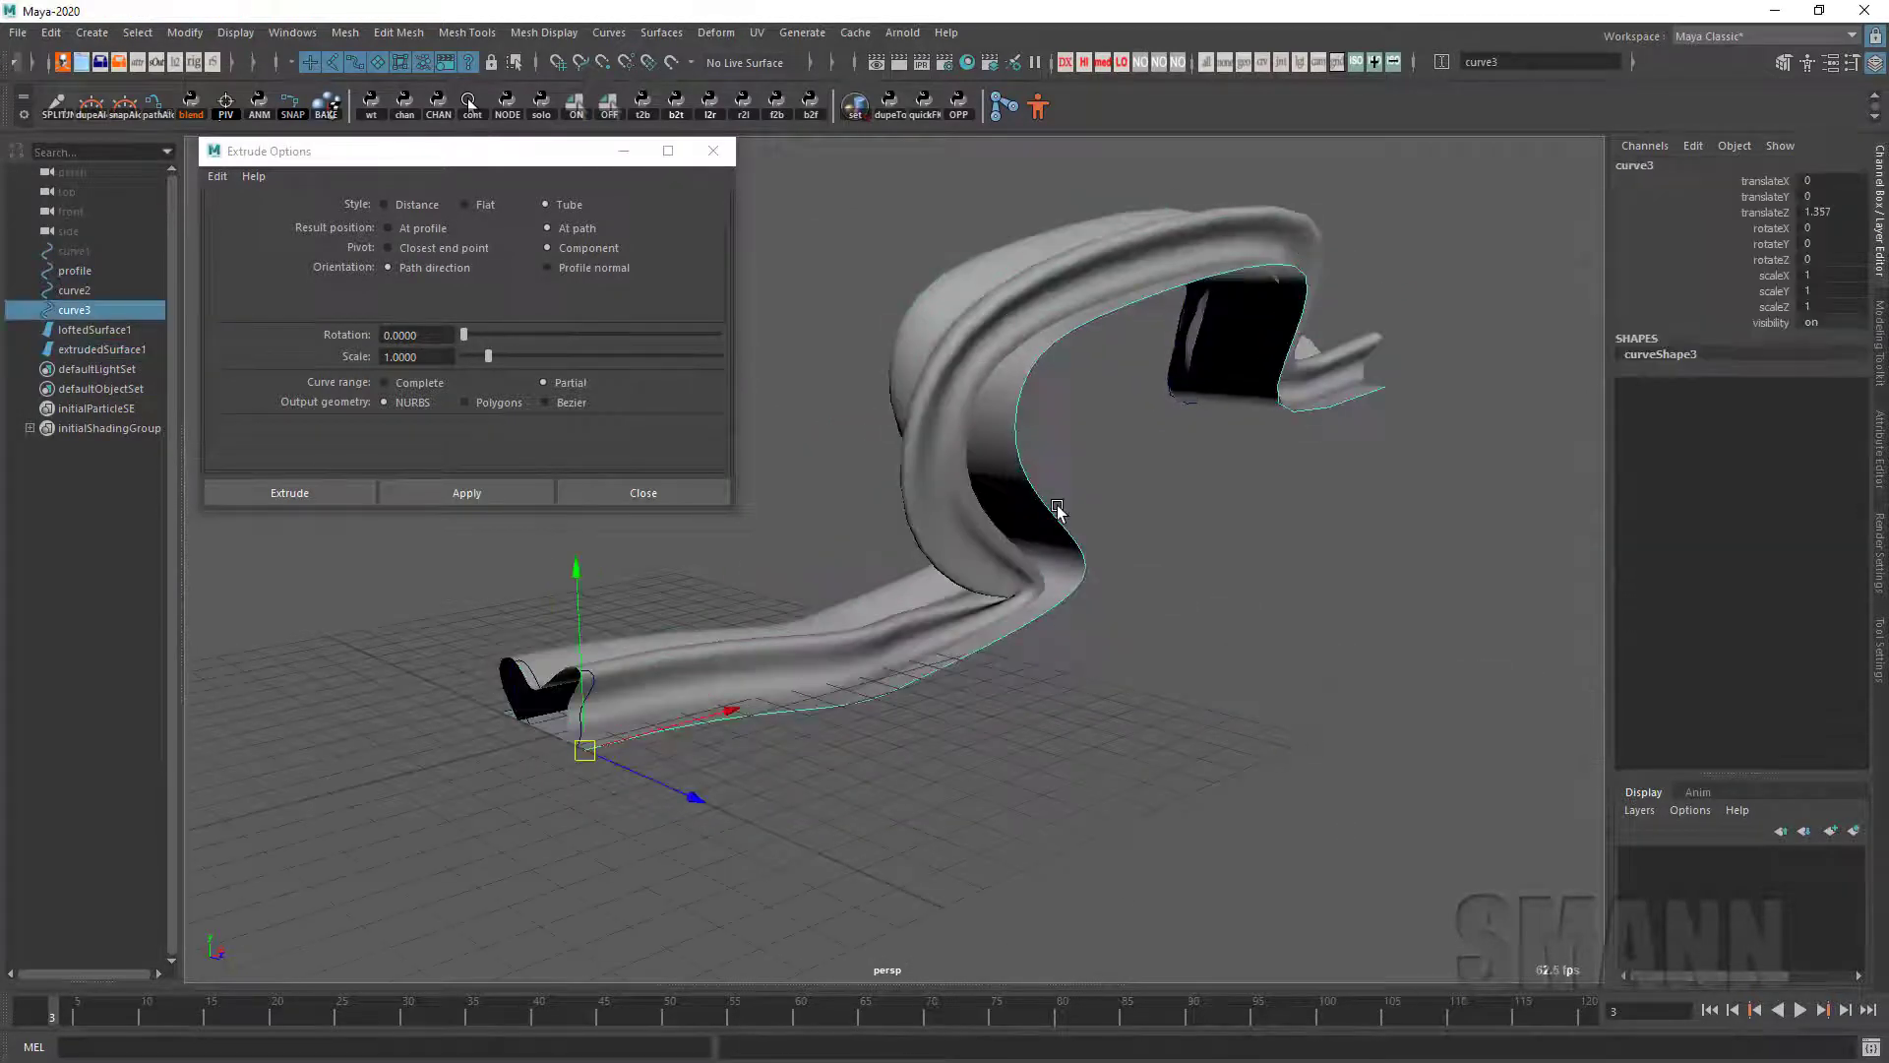
{"action": "left_click_drag", "start_coordinate": [1058, 509], "coordinate": [1112, 689], "text": "alt"}
{"action": "right_click_drag", "start_coordinate": [1112, 689], "coordinate": [1088, 648]}
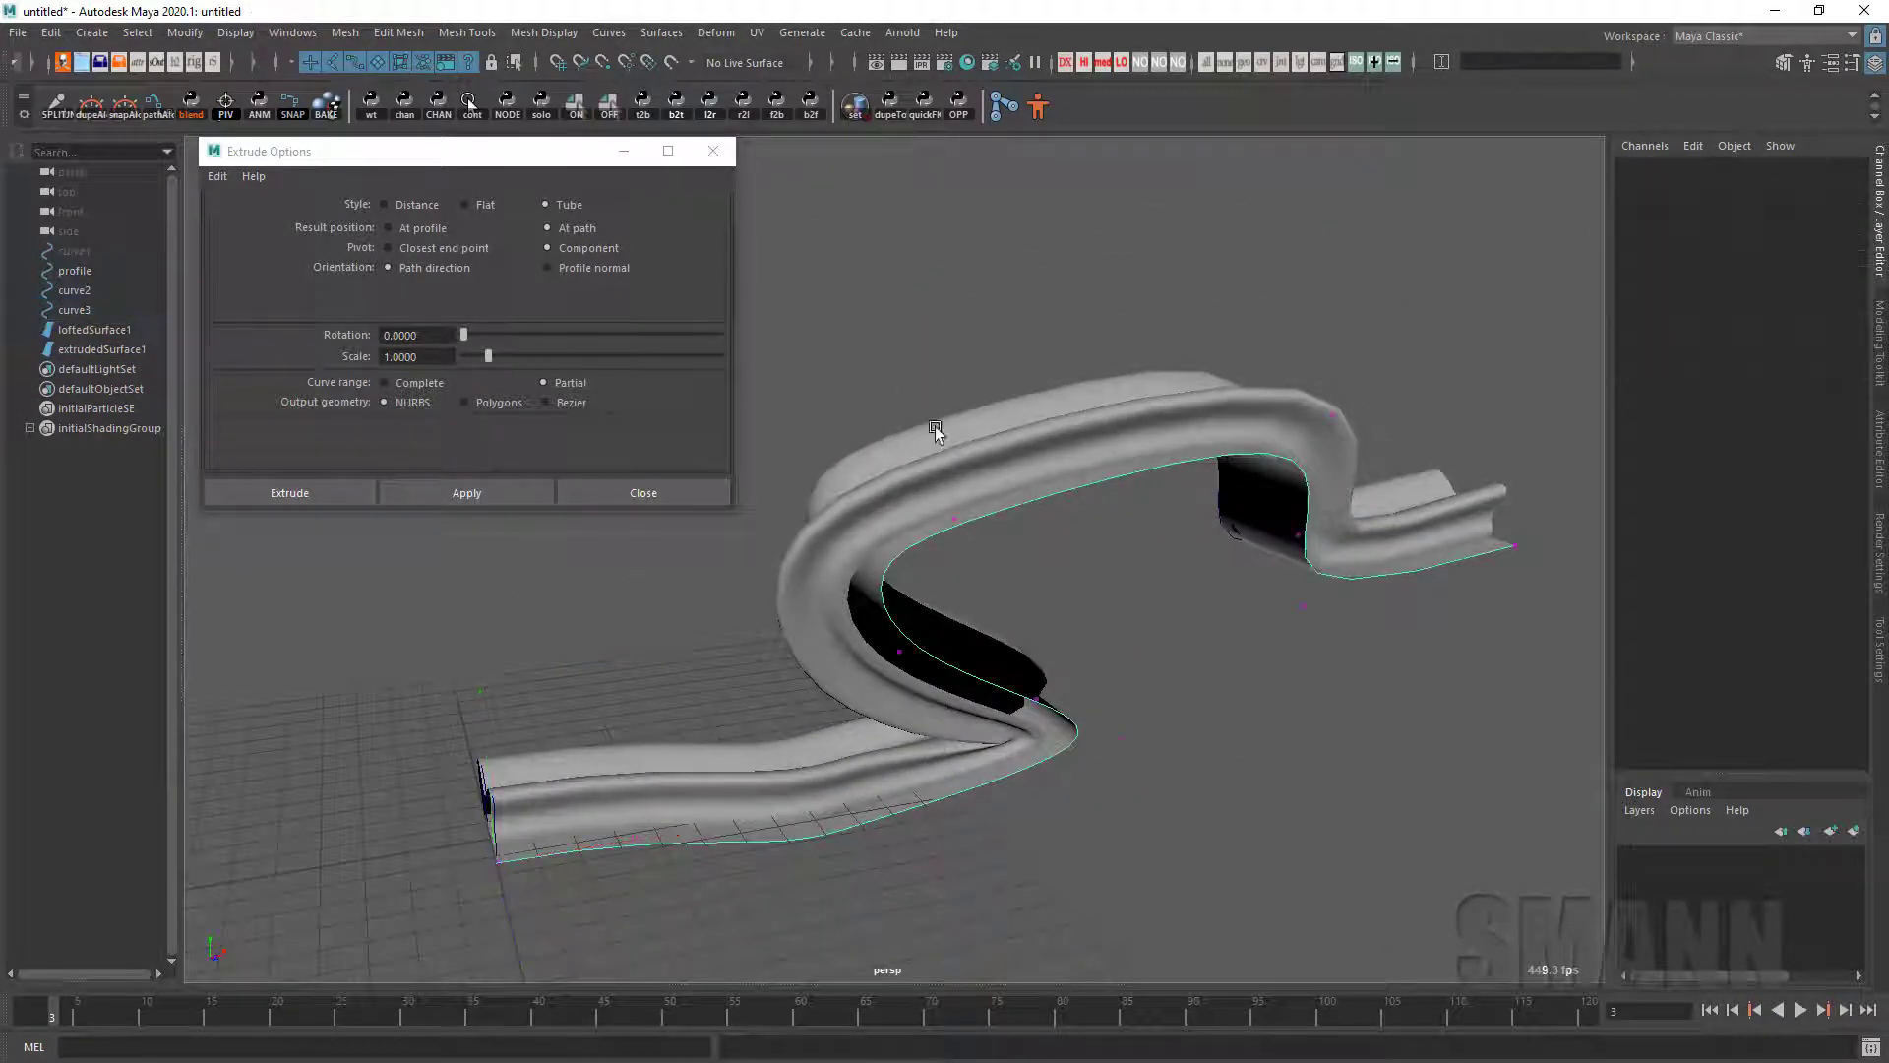
{"action": "left_click_drag", "start_coordinate": [875, 310], "coordinate": [1431, 503]}
{"action": "left_click_drag", "start_coordinate": [1466, 512], "coordinate": [1309, 566], "text": "alt"}
{"action": "left_click_drag", "start_coordinate": [1330, 184], "coordinate": [1205, 423]}
{"action": "left_click_drag", "start_coordinate": [1141, 494], "coordinate": [1206, 574]}
{"action": "left_click_drag", "start_coordinate": [1172, 342], "coordinate": [1171, 472]}
{"action": "mouse_move", "coordinate": [1225, 624]}
{"action": "left_mouse_down", "text": "alt"}
{"action": "mouse_move", "coordinate": [1269, 565]}
{"action": "mouse_move", "coordinate": [1235, 637]}
{"action": "left_mouse_up", "text": "alt"}
{"action": "left_click_drag", "start_coordinate": [1073, 441], "coordinate": [1119, 515]}
{"action": "left_click_drag", "start_coordinate": [1100, 320], "coordinate": [1117, 407]}
{"action": "left_click_drag", "start_coordinate": [1106, 631], "coordinate": [1106, 631]}
{"action": "left_click_drag", "start_coordinate": [1106, 631], "coordinate": [1174, 755], "text": "alt"}
{"action": "left_click", "coordinate": [1175, 752]}
{"action": "left_click_drag", "start_coordinate": [1145, 605], "coordinate": [1110, 523], "text": "alt"}
{"action": "left_click_drag", "start_coordinate": [1231, 544], "coordinate": [1288, 636], "text": "alt"}
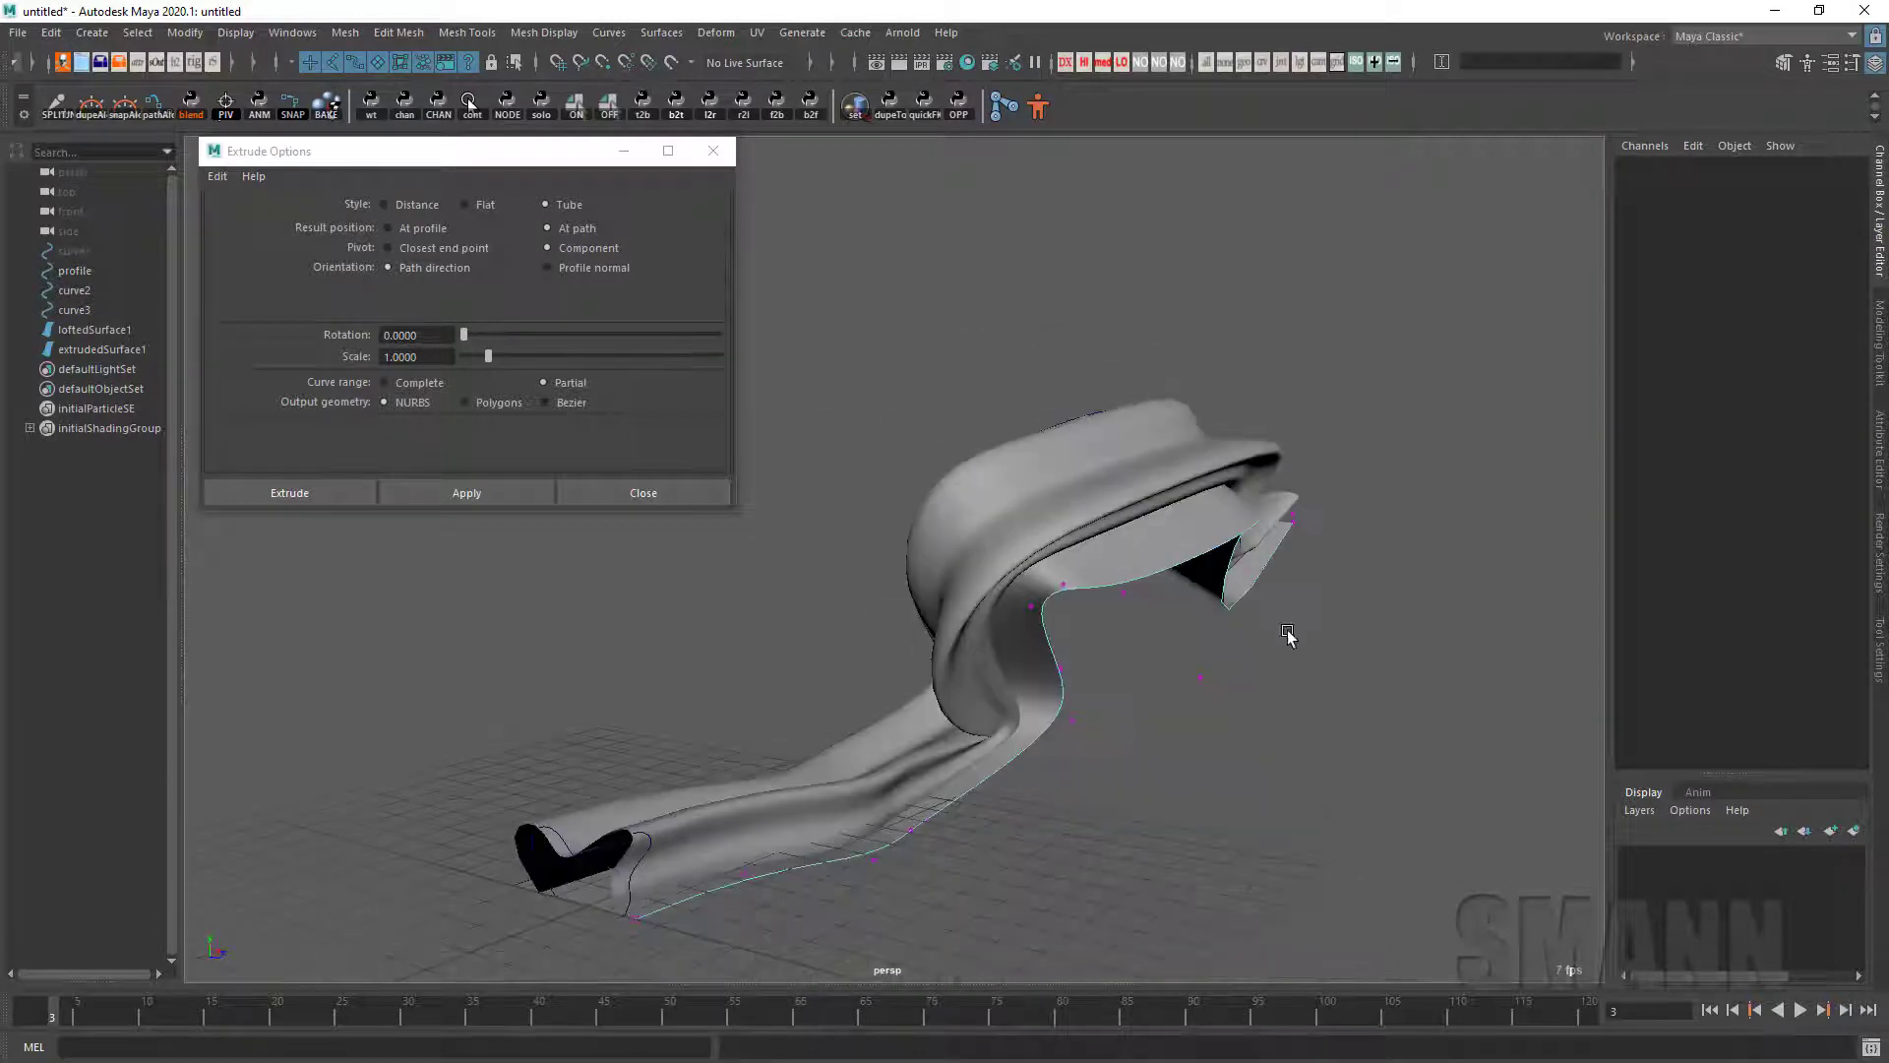
Step: Select the extruded surface in object mode, try varying subCurve1's minValue and maxValue, and restore them to 0 and 1
{"action": "key", "text": "F8"}
{"action": "left_click", "coordinate": [1299, 657]}
{"action": "left_click", "coordinate": [1156, 452]}
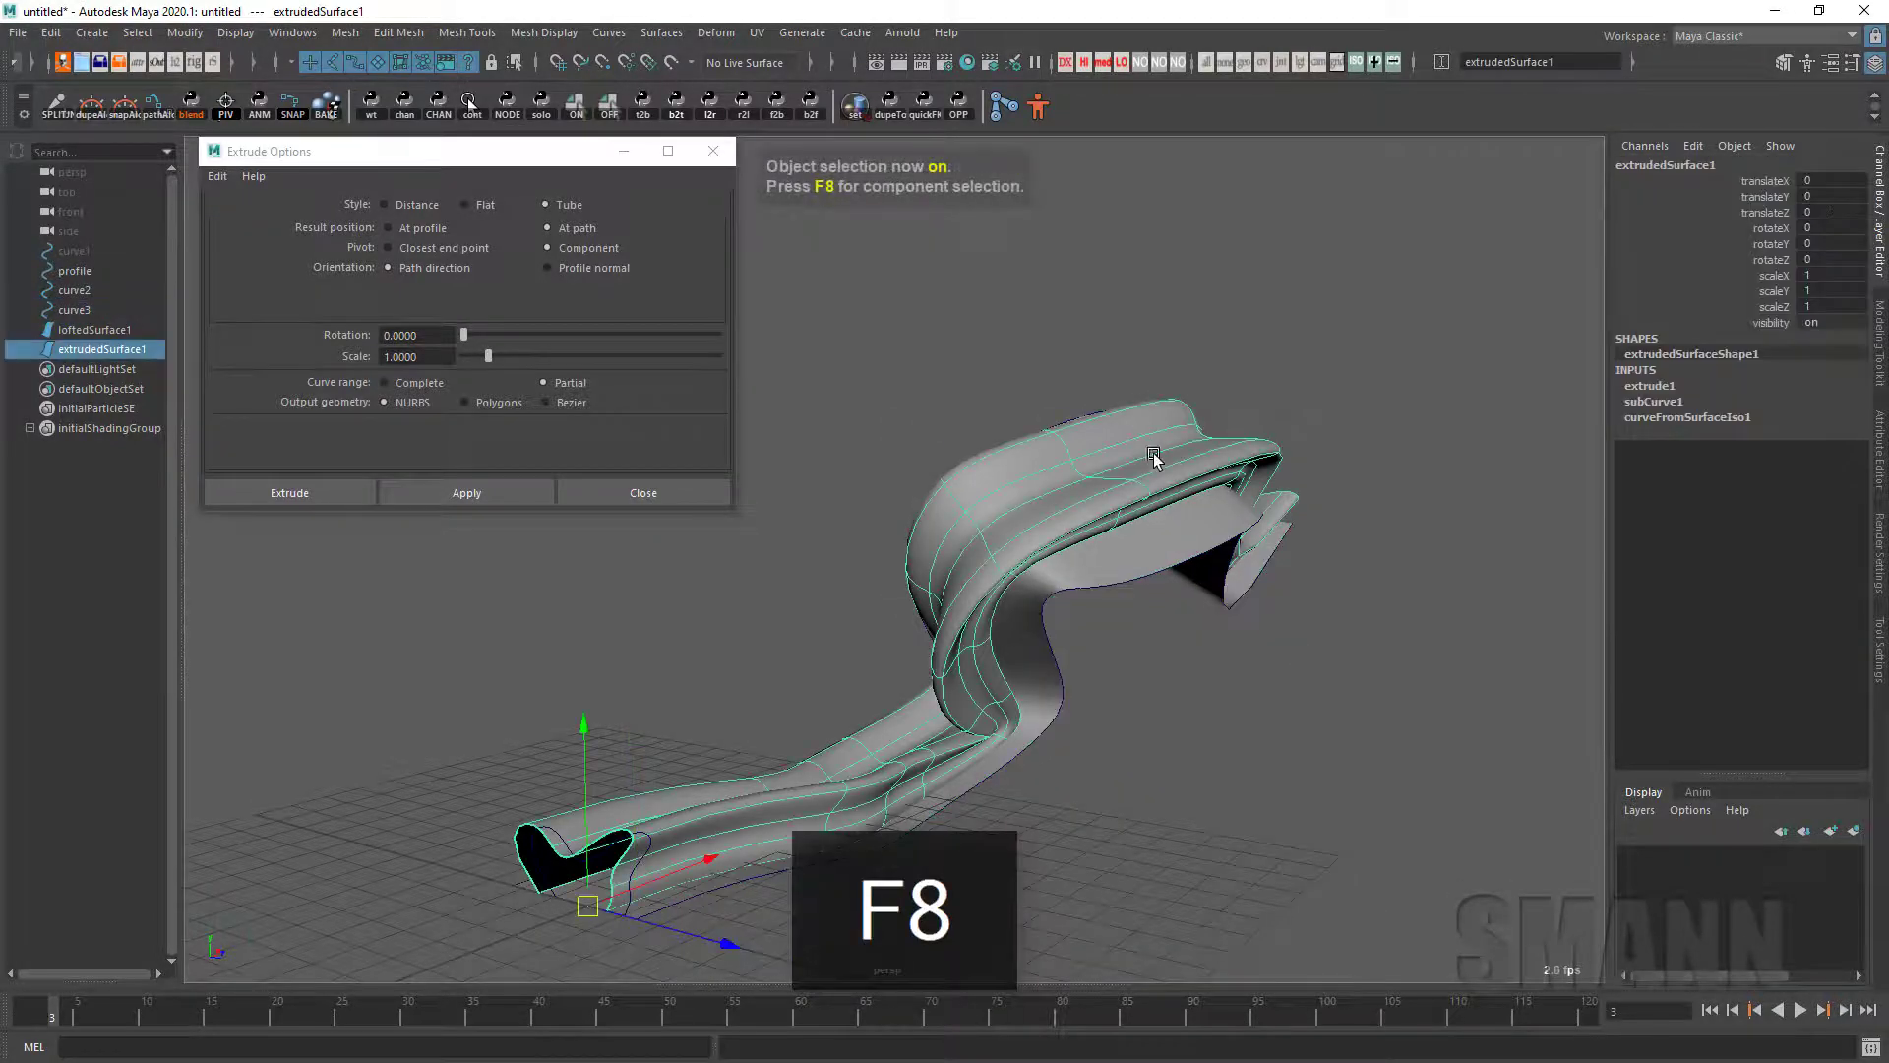
{"action": "left_click_drag", "start_coordinate": [1155, 451], "coordinate": [1303, 650], "text": "alt"}
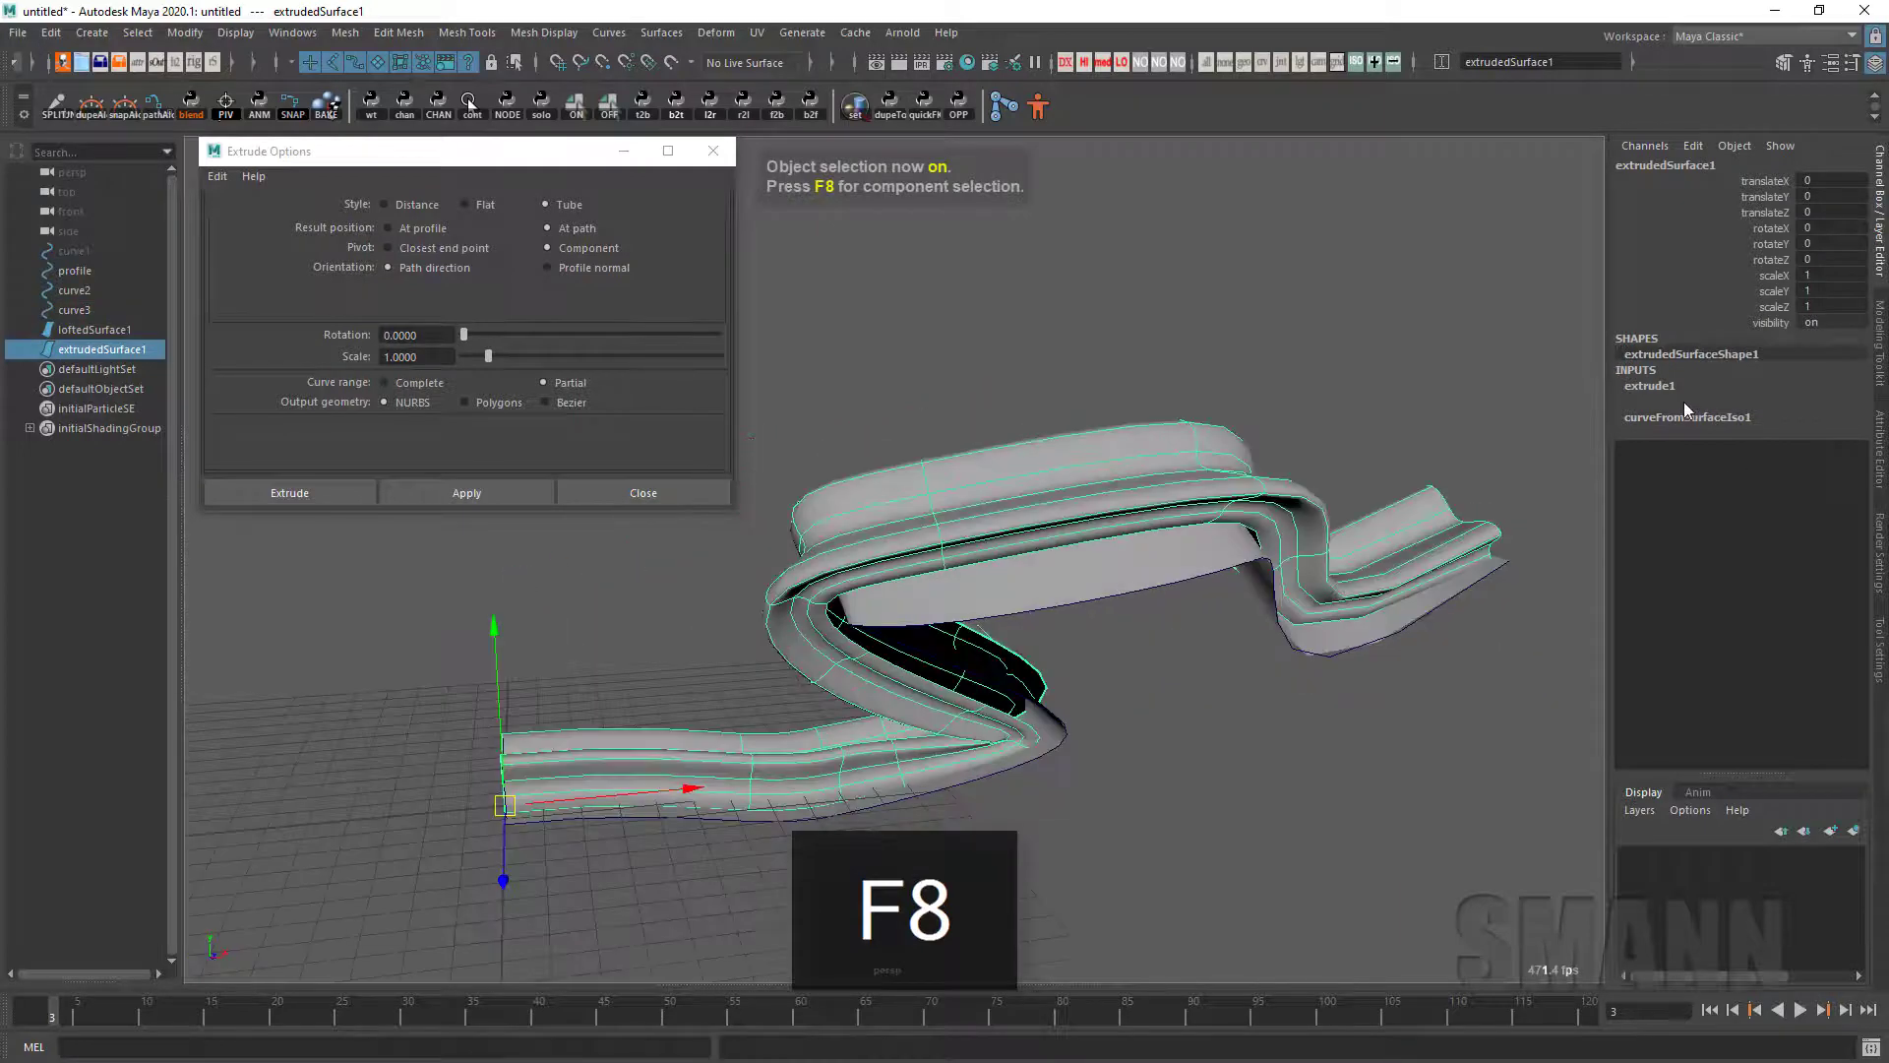
{"action": "left_click", "coordinate": [1685, 402]}
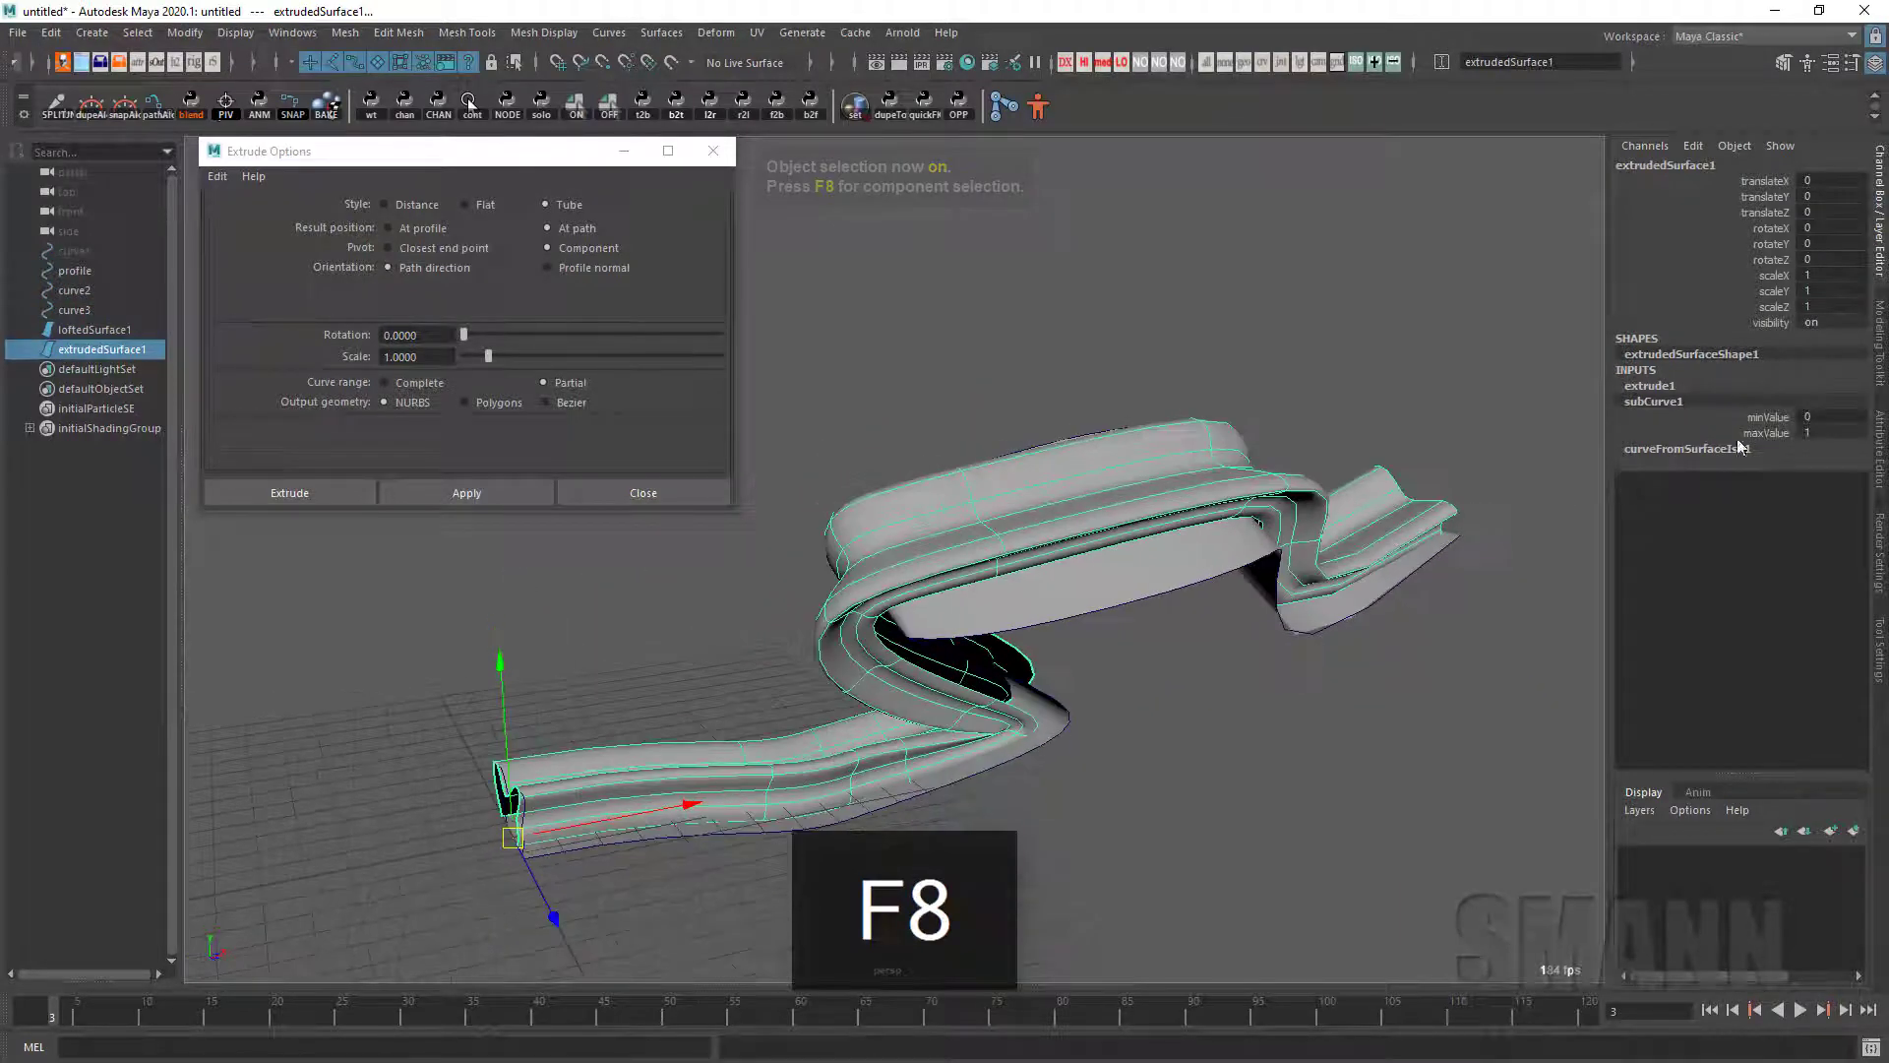
{"action": "left_click", "coordinate": [1752, 416]}
{"action": "middle_click_drag", "start_coordinate": [1330, 566], "coordinate": [1611, 485]}
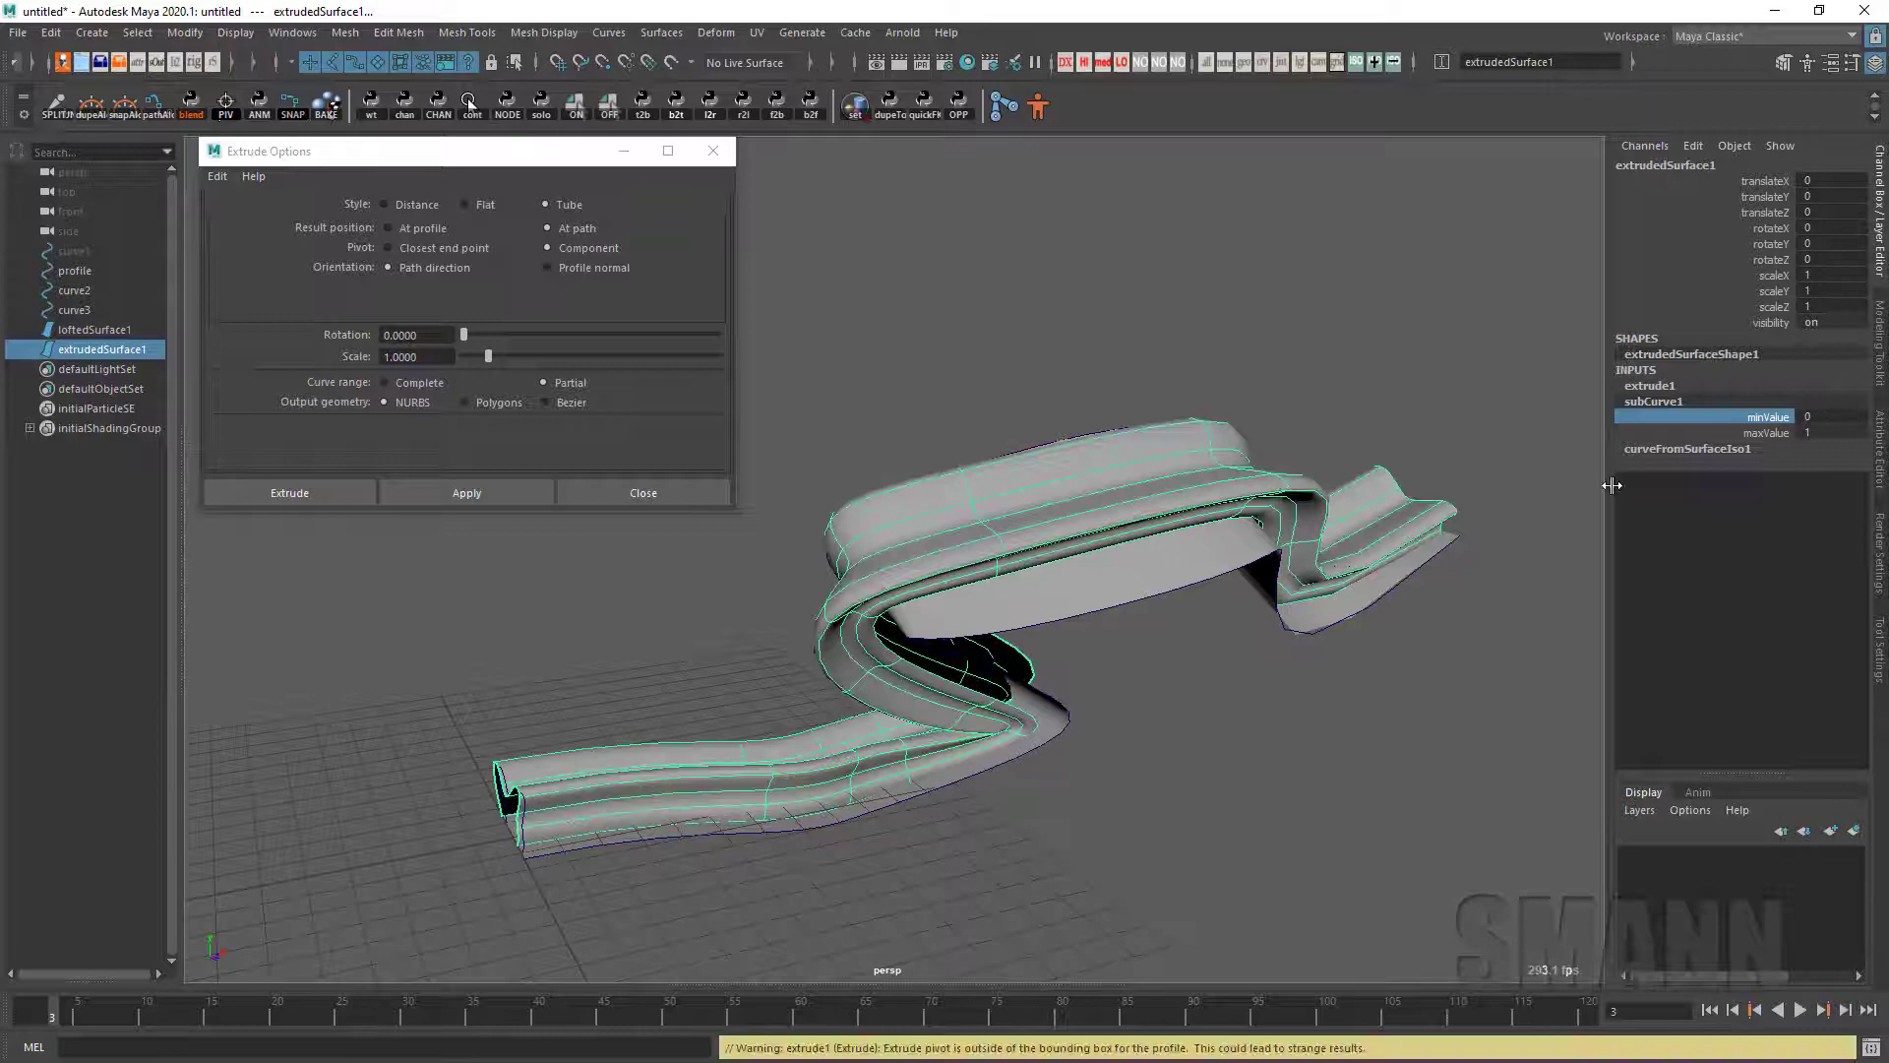
{"action": "left_click", "coordinate": [1766, 432]}
{"action": "middle_click_drag", "start_coordinate": [1476, 569], "coordinate": [1260, 692]}
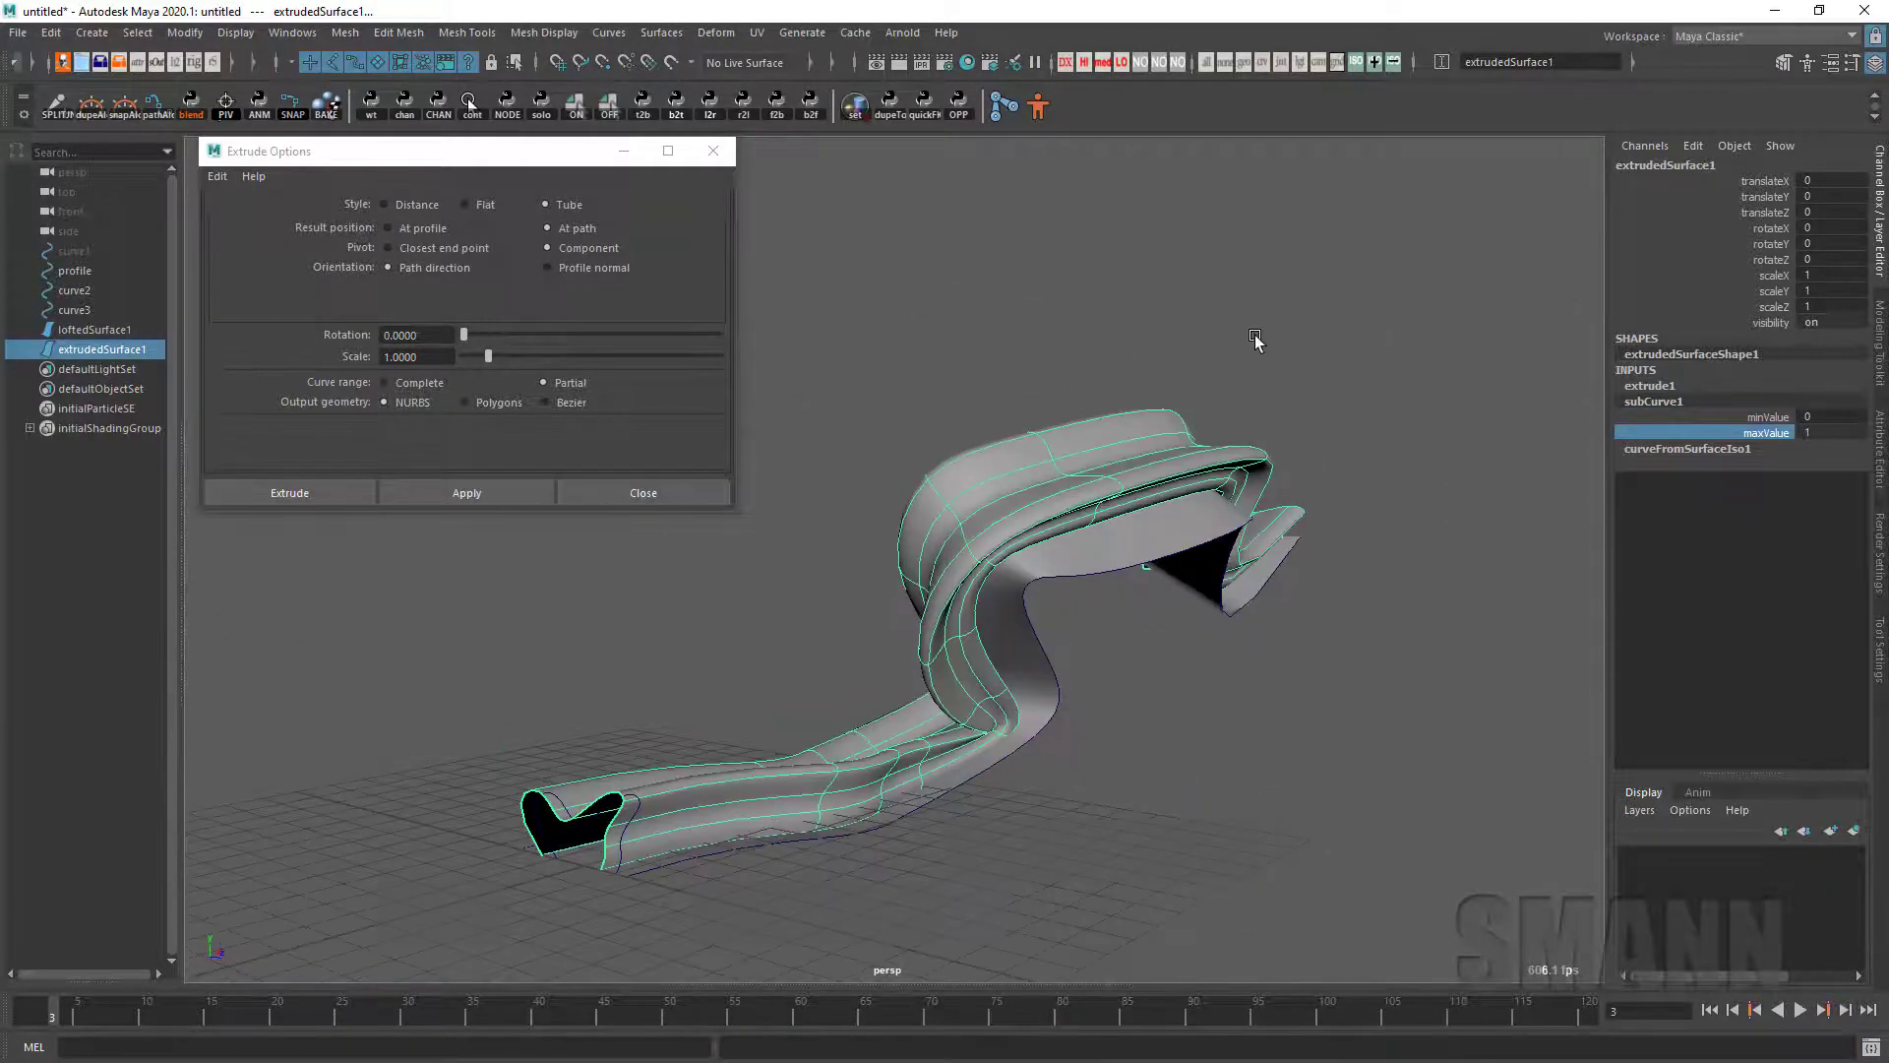
Step: Try varying curveFromSurfaceIso1's maxValue on the extrusion, then review the extrude1 and subCurve1 attributes
{"action": "left_click", "coordinate": [1692, 449]}
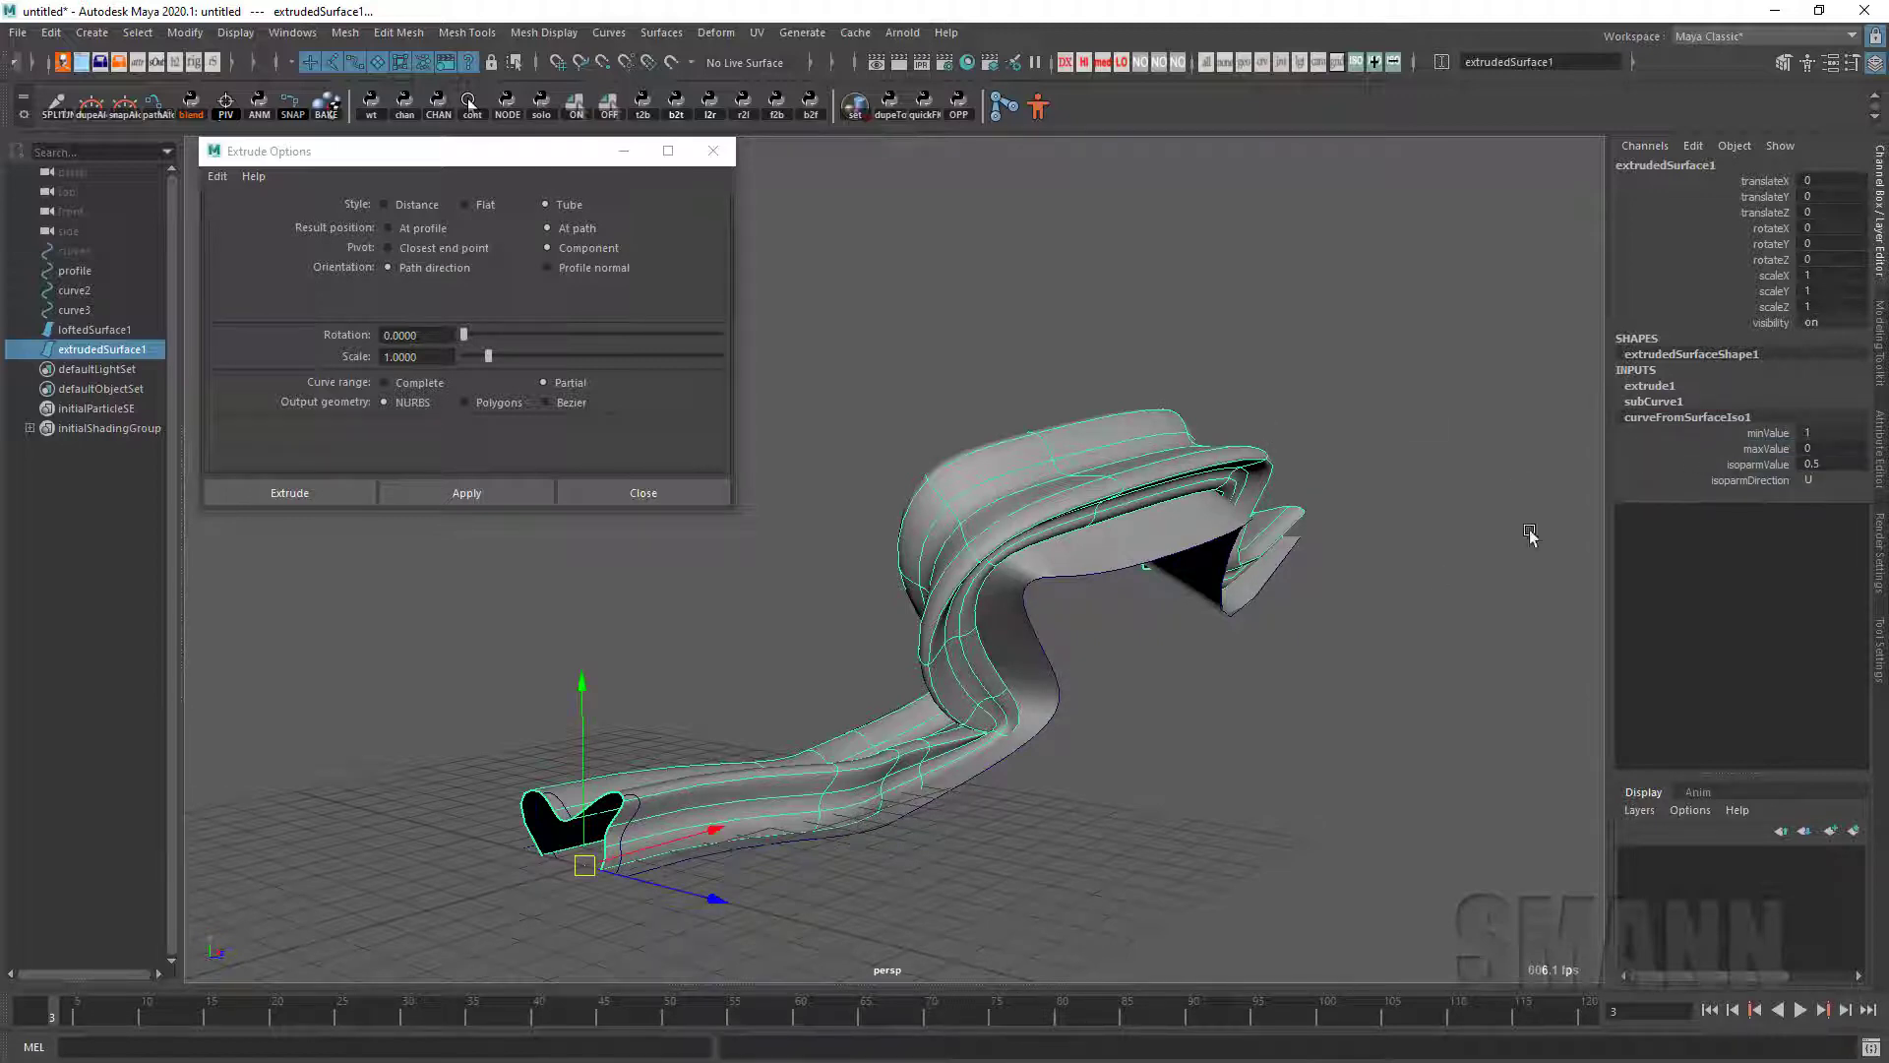
{"action": "left_click", "coordinate": [1758, 449]}
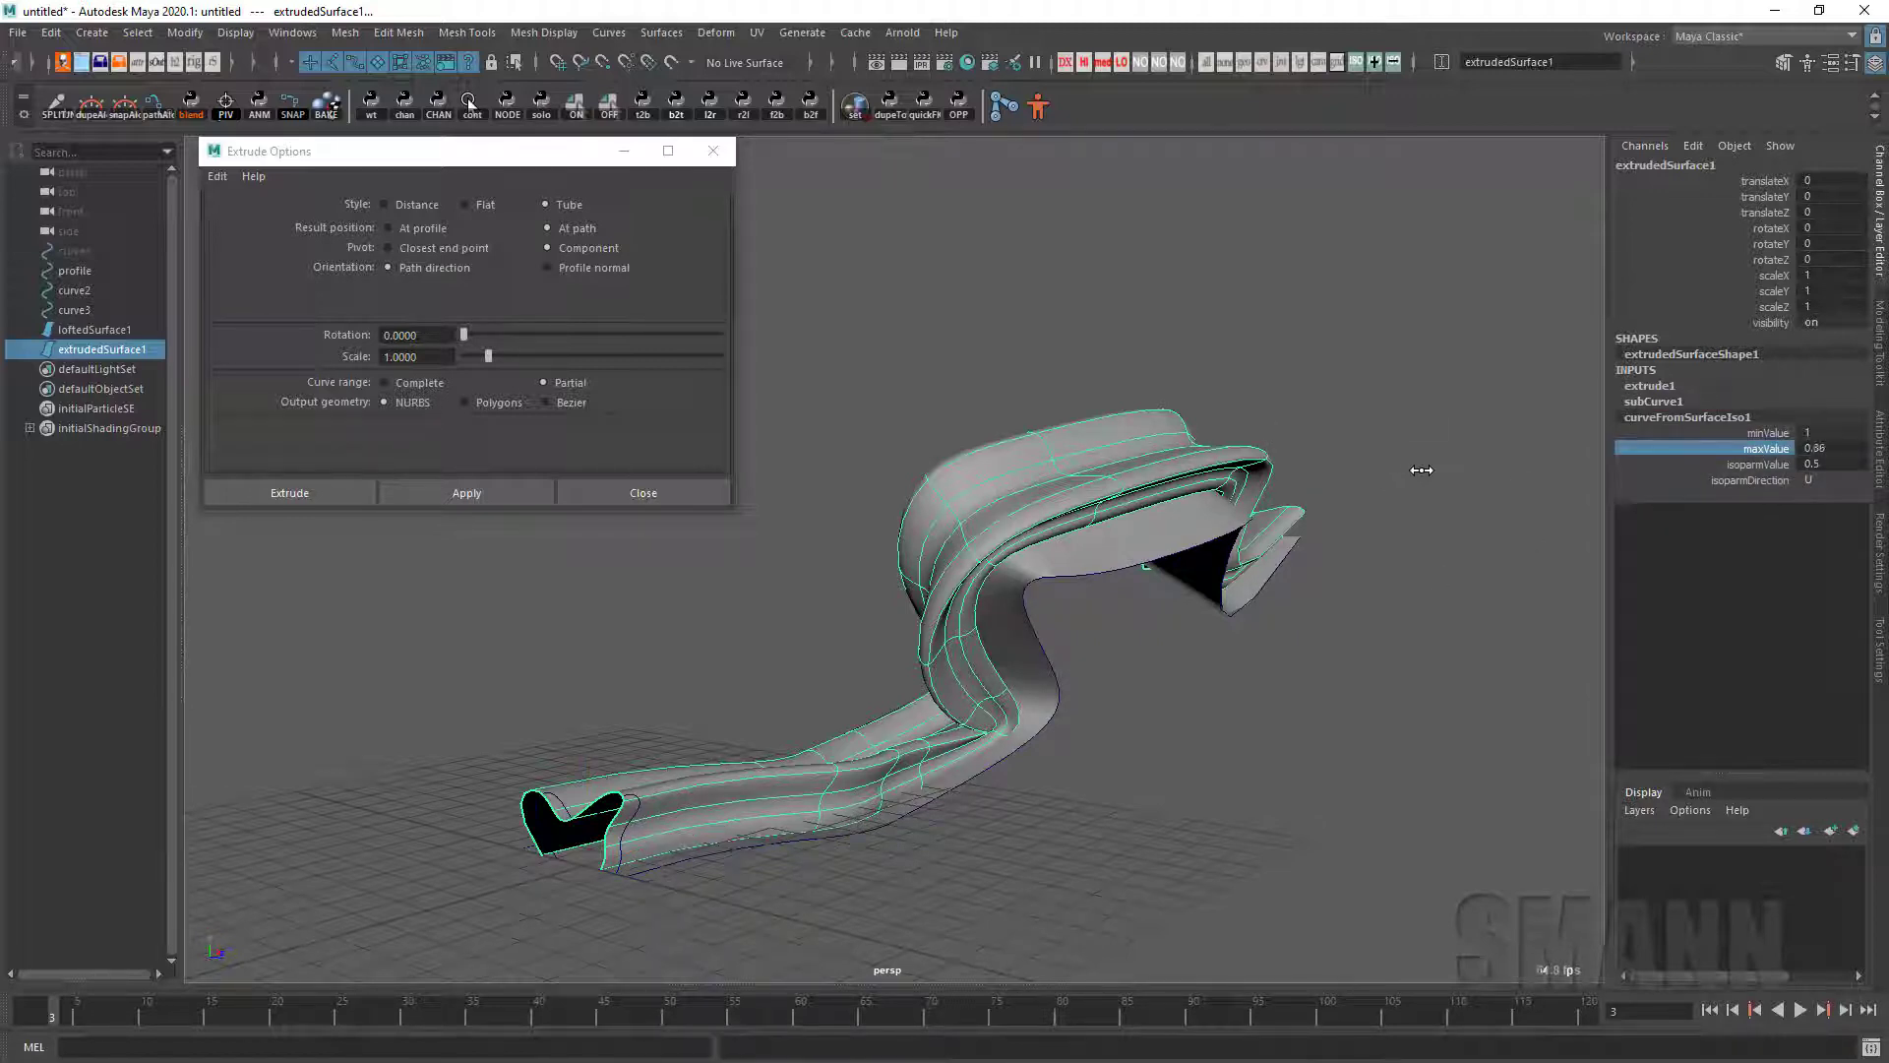
{"action": "middle_click_drag", "start_coordinate": [1139, 547], "coordinate": [1245, 600]}
{"action": "left_click", "coordinate": [1662, 389]}
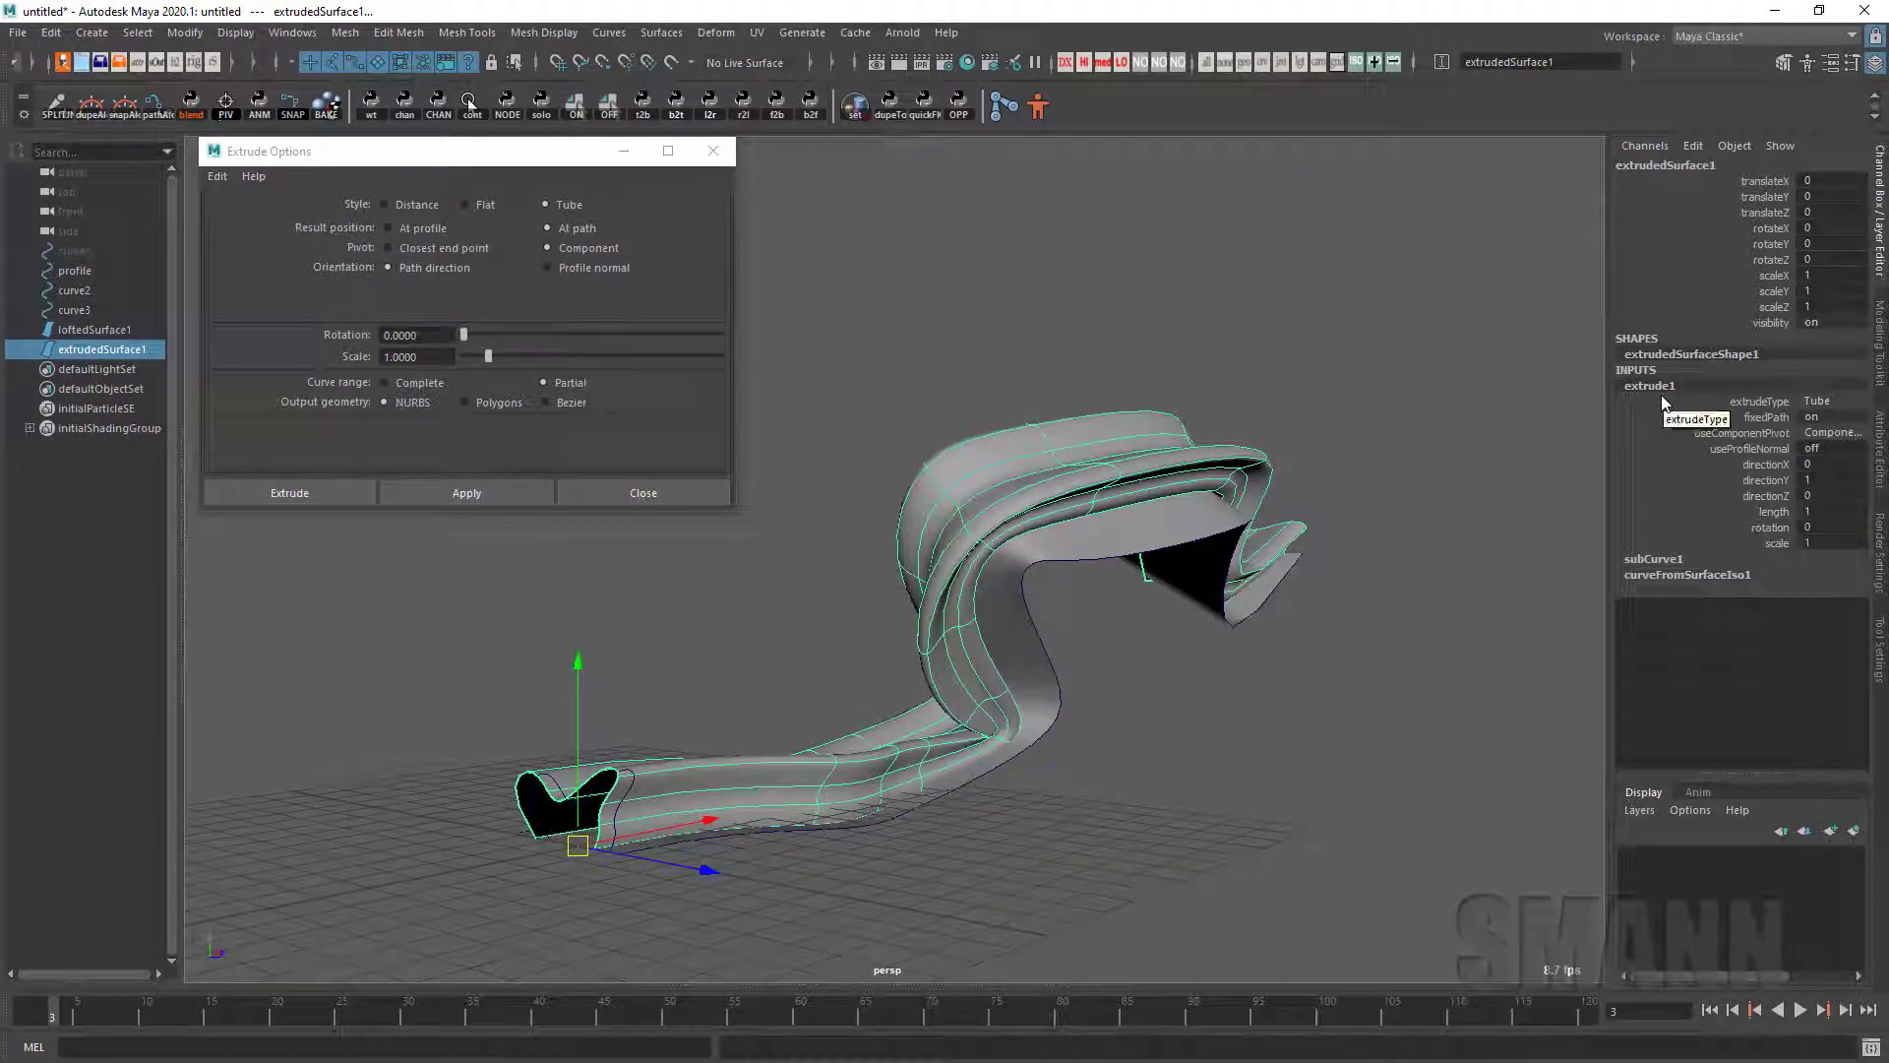
{"action": "left_click", "coordinate": [1655, 559]}
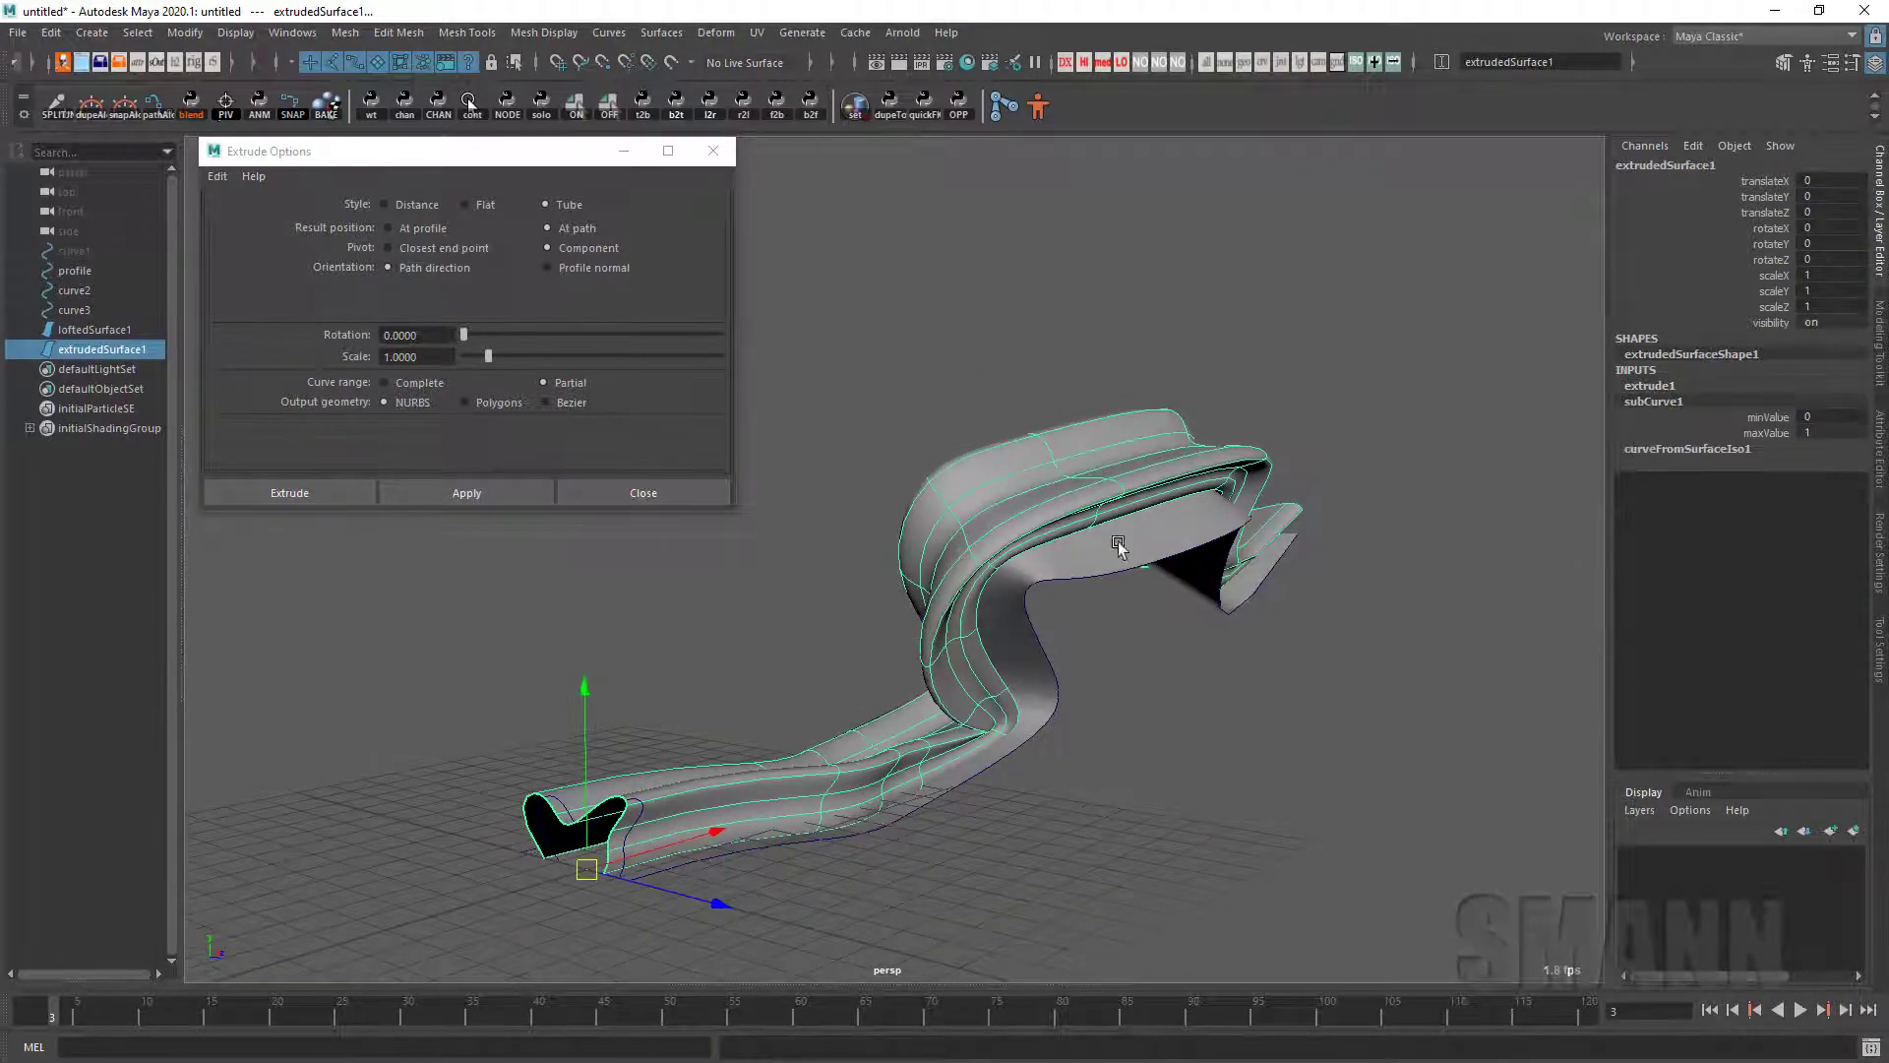
{"action": "left_click_drag", "start_coordinate": [1092, 561], "coordinate": [1198, 657], "text": "alt"}
Step: Delete both the lofted surface and the extruded surface
{"action": "left_click", "coordinate": [1145, 675]}
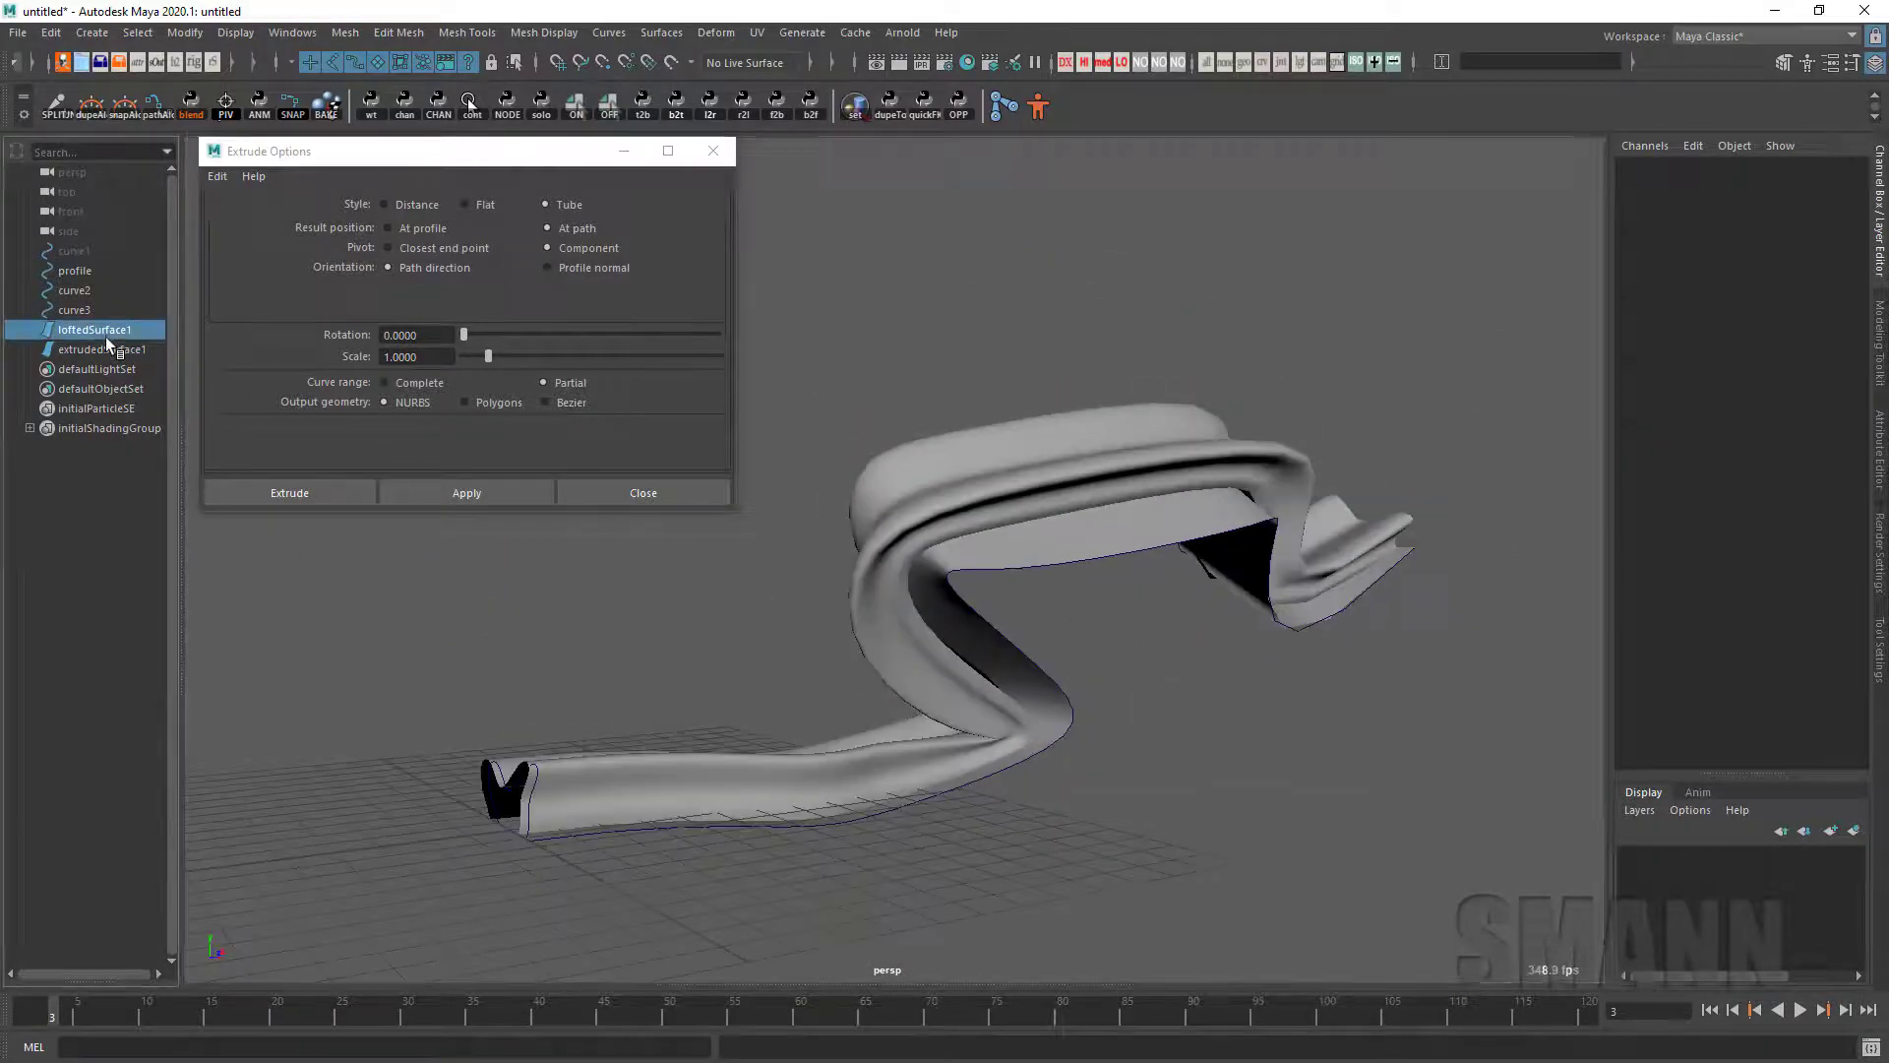
{"action": "left_click_drag", "start_coordinate": [104, 333], "coordinate": [105, 351]}
{"action": "key", "text": "Delete"}
Step: Hide curve2 and curve3, and unhide the original curve1 and select it
{"action": "left_click_drag", "start_coordinate": [1130, 571], "coordinate": [1118, 716]}
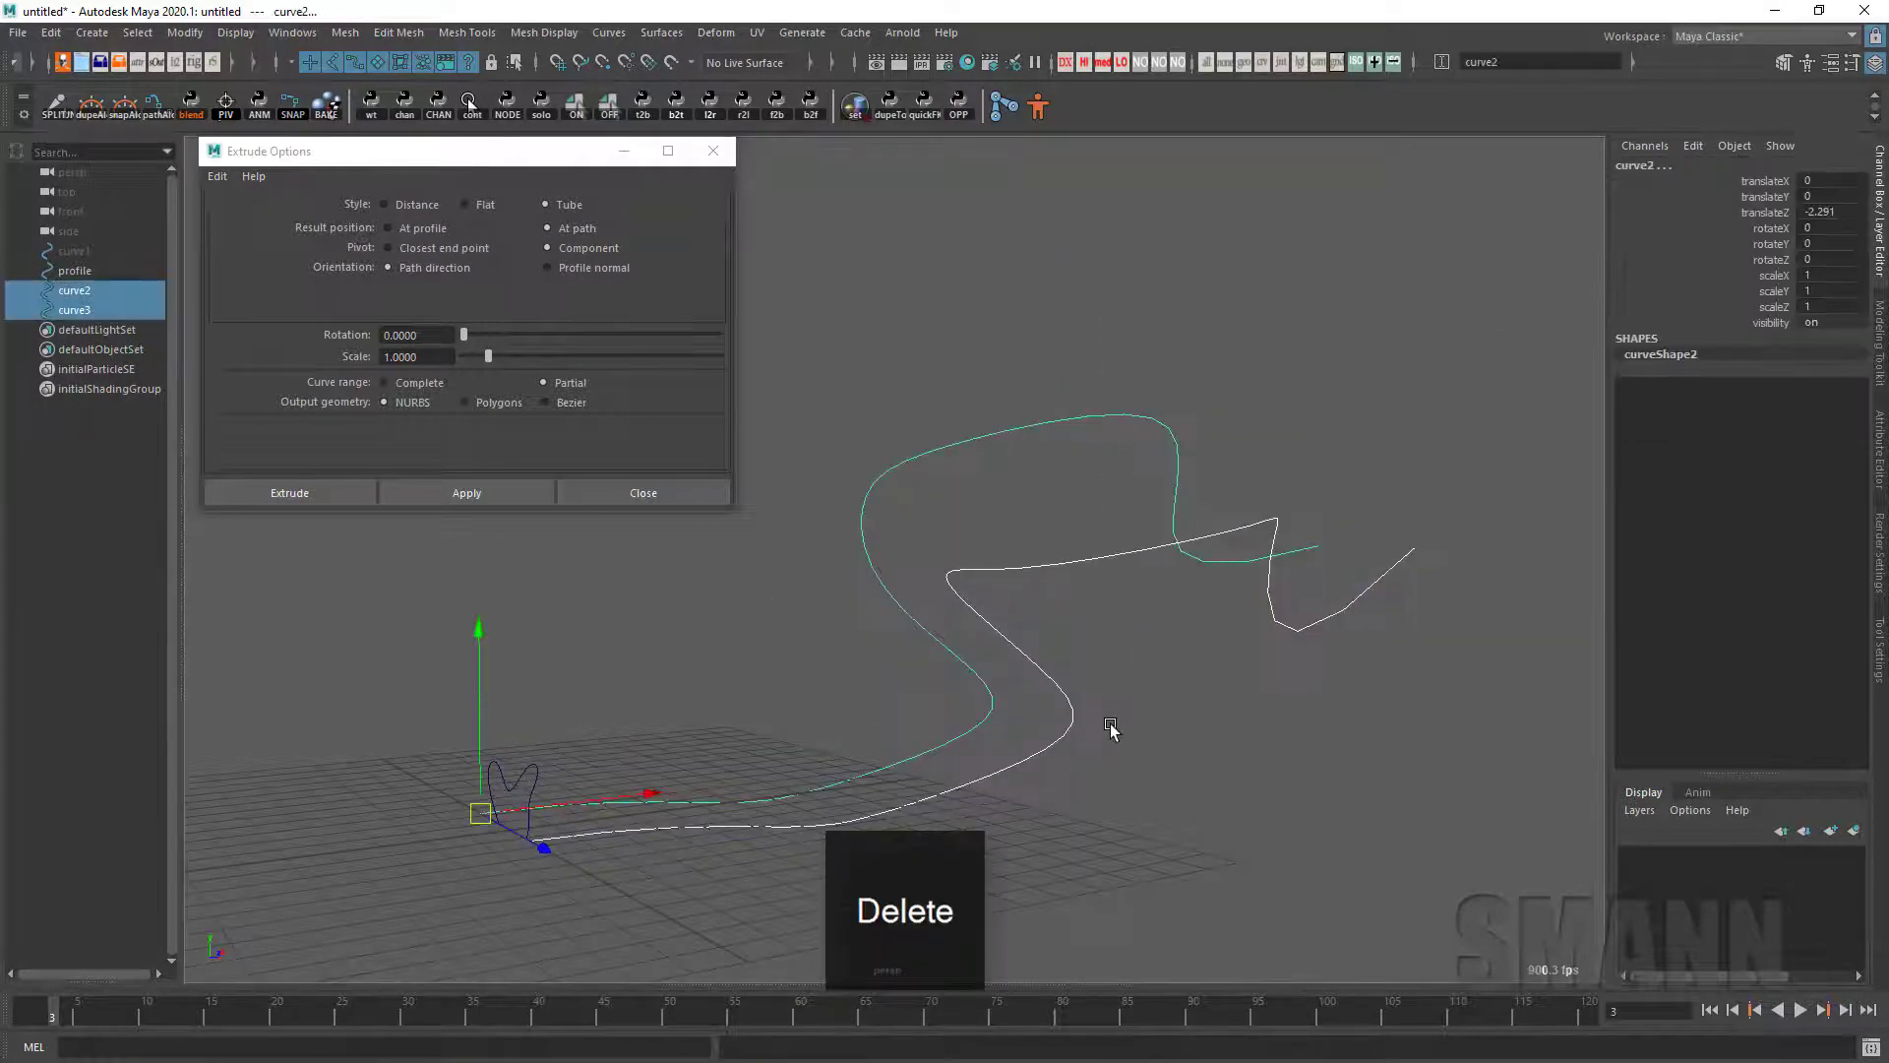
{"action": "key", "text": "ctrl+h"}
{"action": "left_click", "coordinate": [97, 253]}
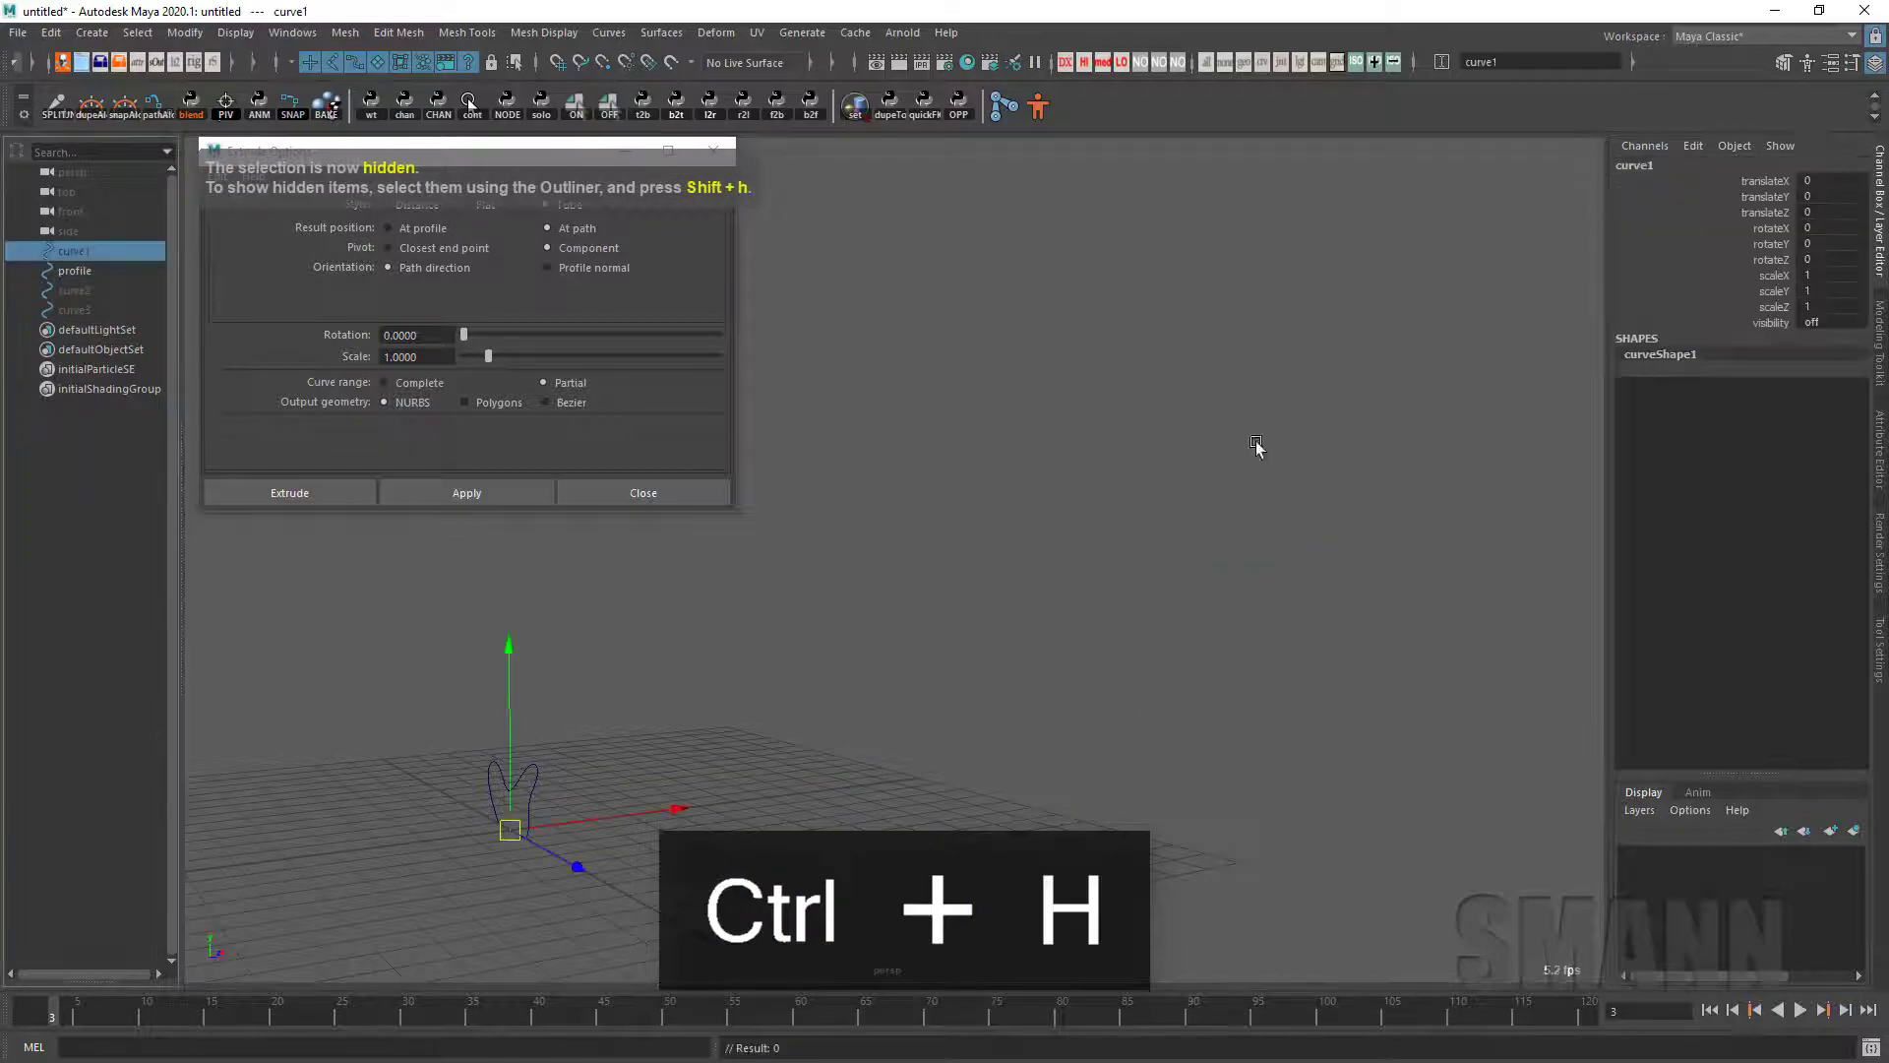
{"action": "key", "text": "shift+h"}
{"action": "left_click", "coordinate": [1231, 624]}
{"action": "mouse_move", "coordinate": [1231, 624]}
{"action": "left_mouse_down", "text": "alt"}
{"action": "mouse_move", "coordinate": [1244, 725]}
{"action": "mouse_move", "coordinate": [1205, 622]}
{"action": "left_mouse_up", "text": "alt"}
{"action": "left_click_drag", "start_coordinate": [1024, 380], "coordinate": [1092, 472]}
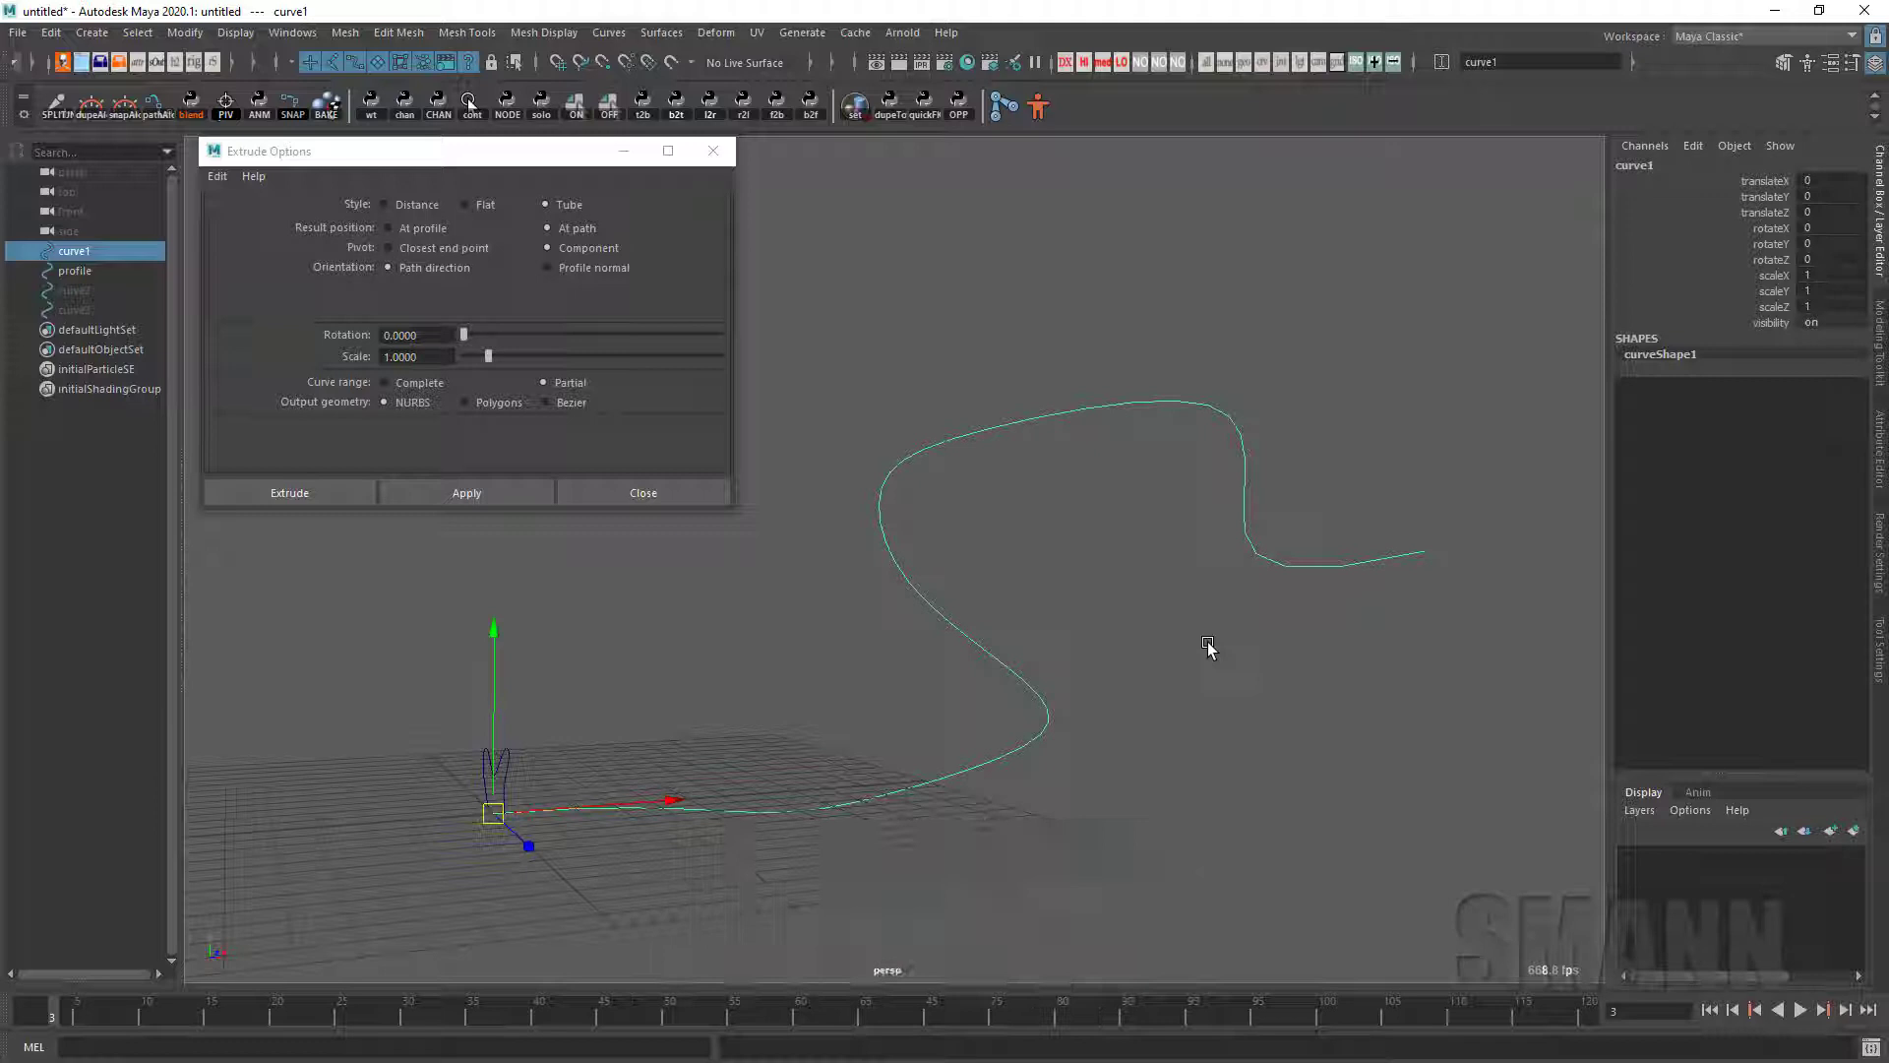
Step: Run the MEL arclen command on curve1 to create a curve info node, and inspect its arcLength attribute
{"action": "left_click_drag", "start_coordinate": [1209, 647], "coordinate": [1110, 604], "text": "alt"}
{"action": "key", "text": "grave"}
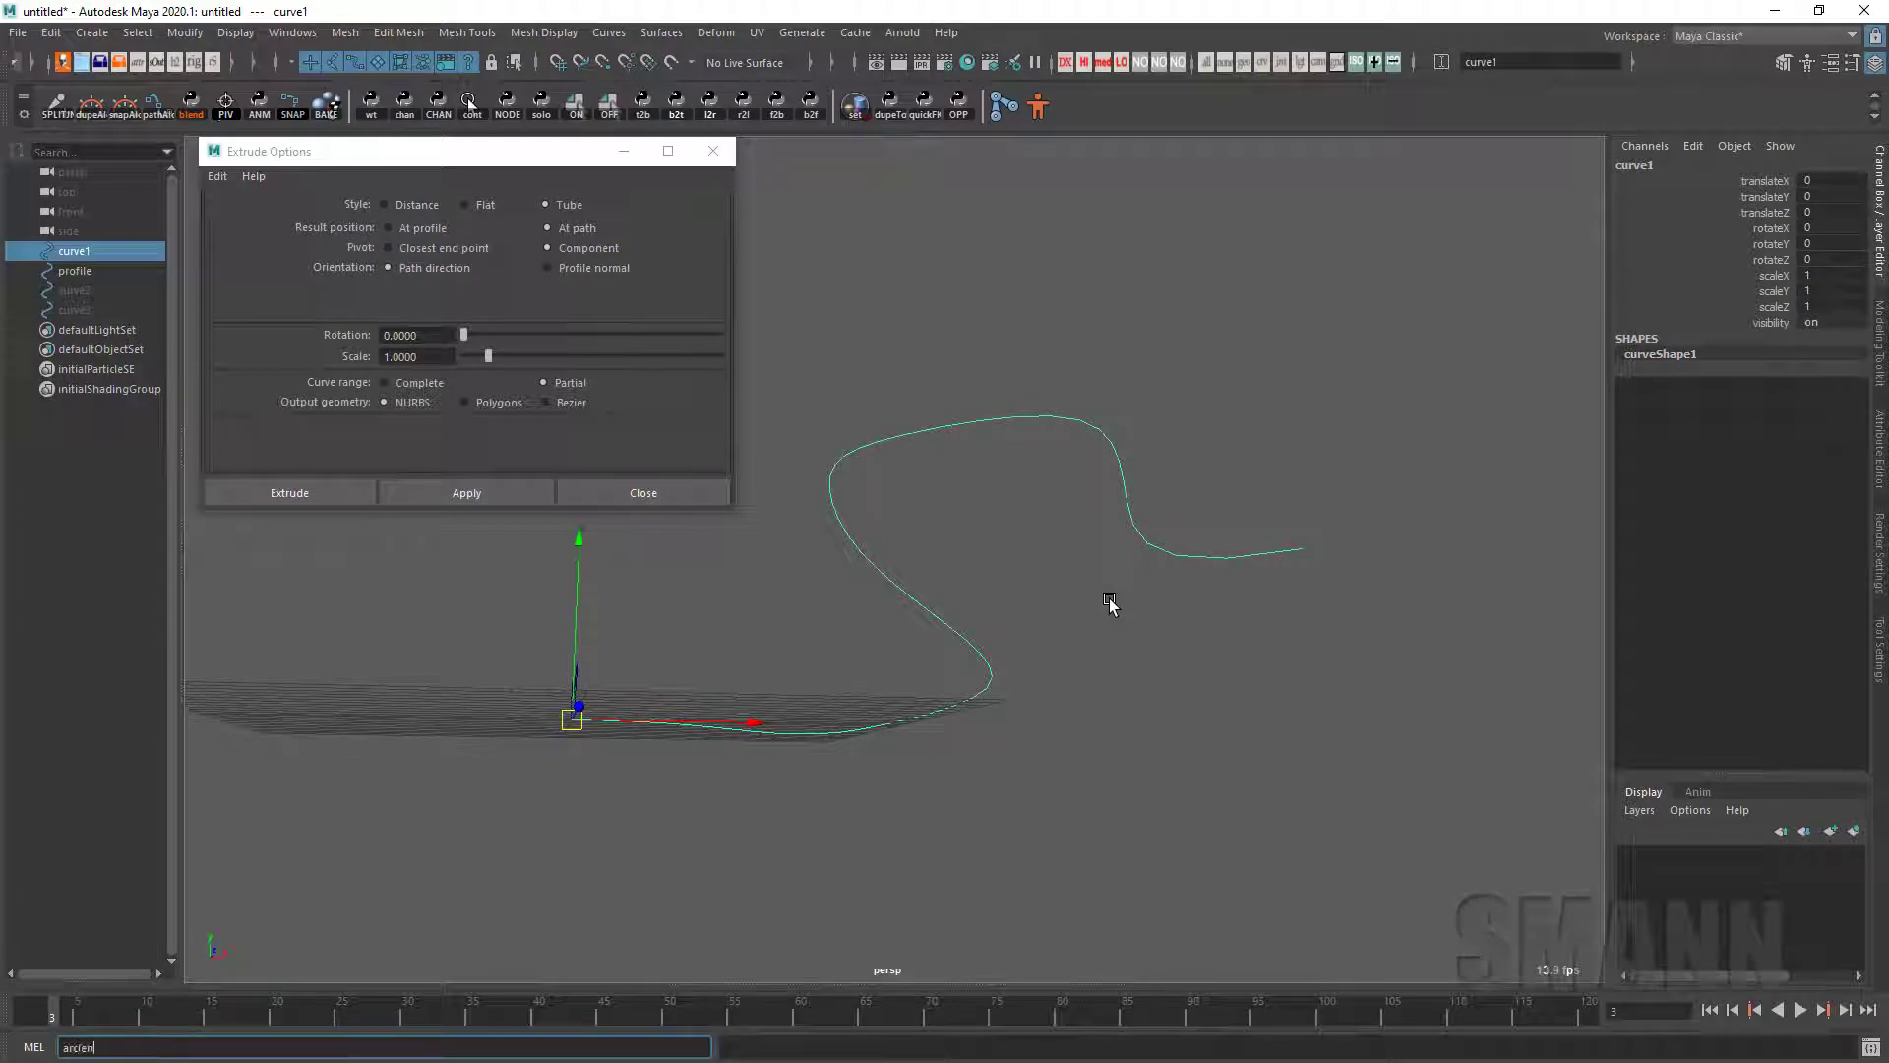
{"action": "key", "text": "Return"}
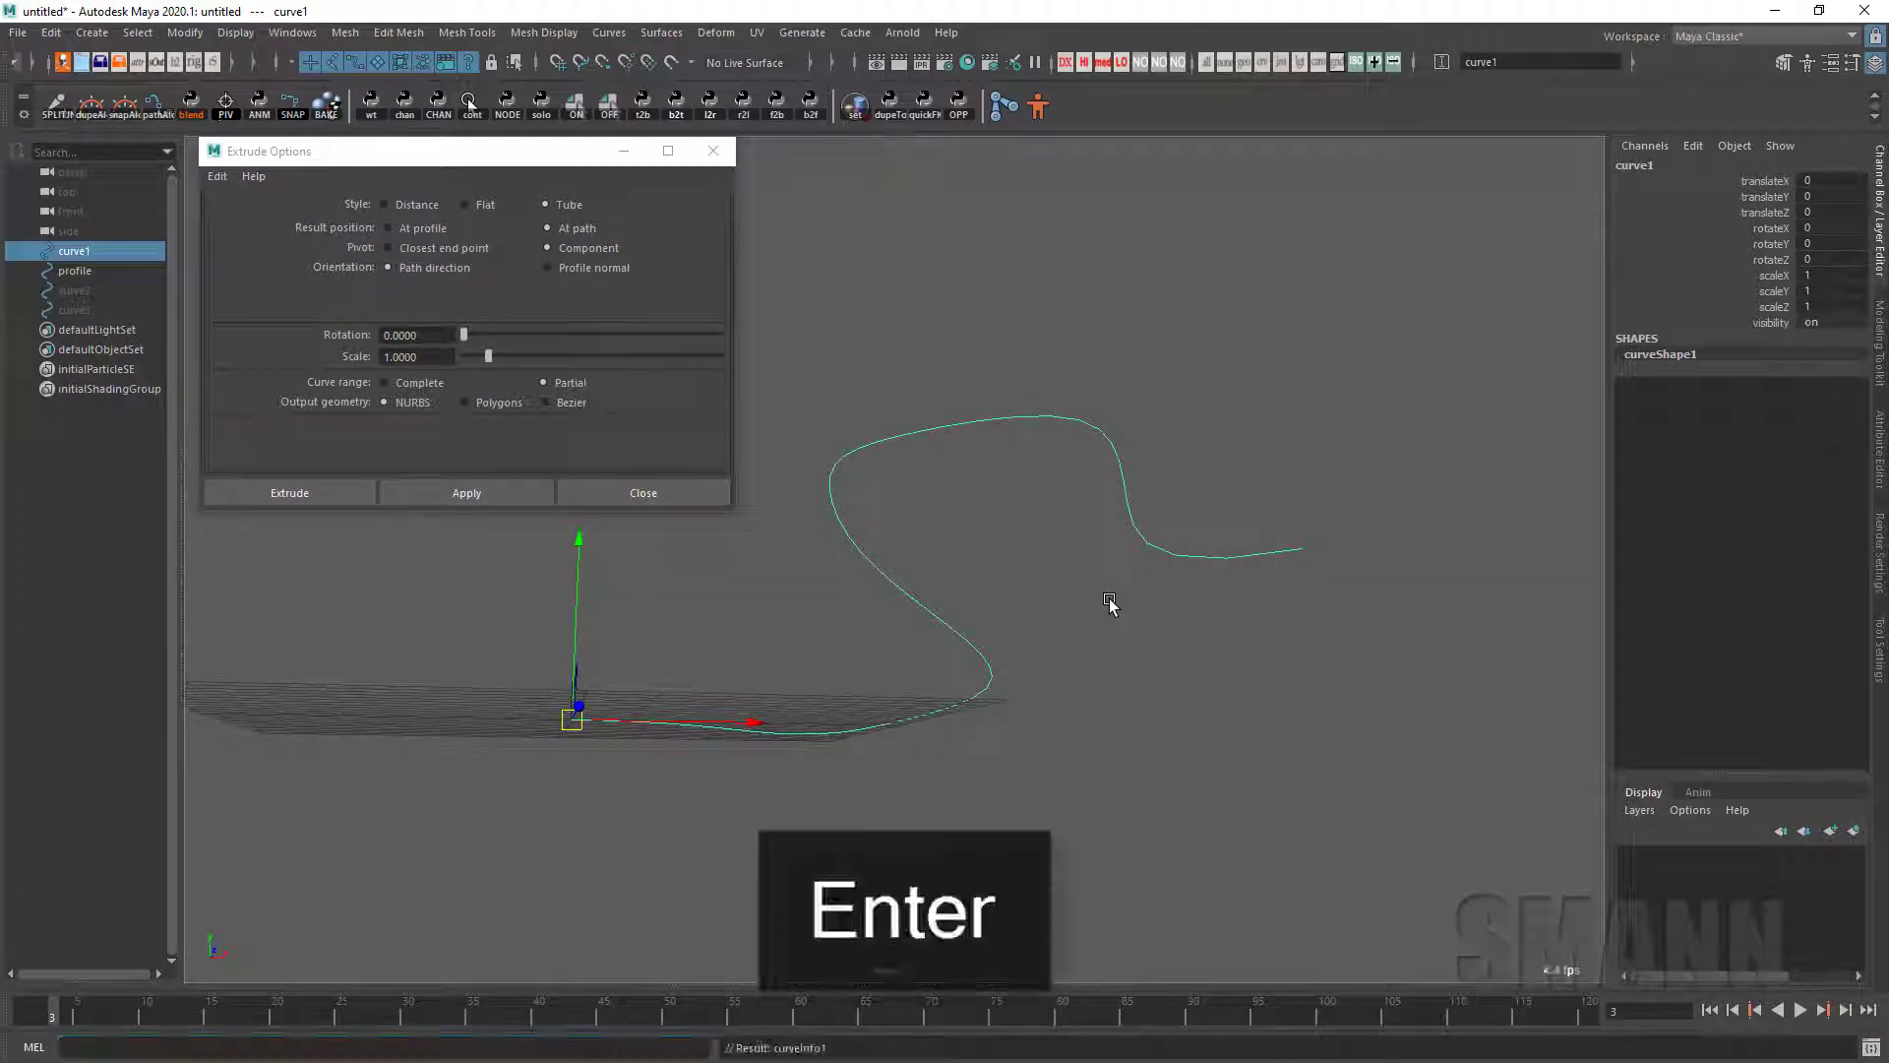
{"action": "key", "text": "ctrl+a"}
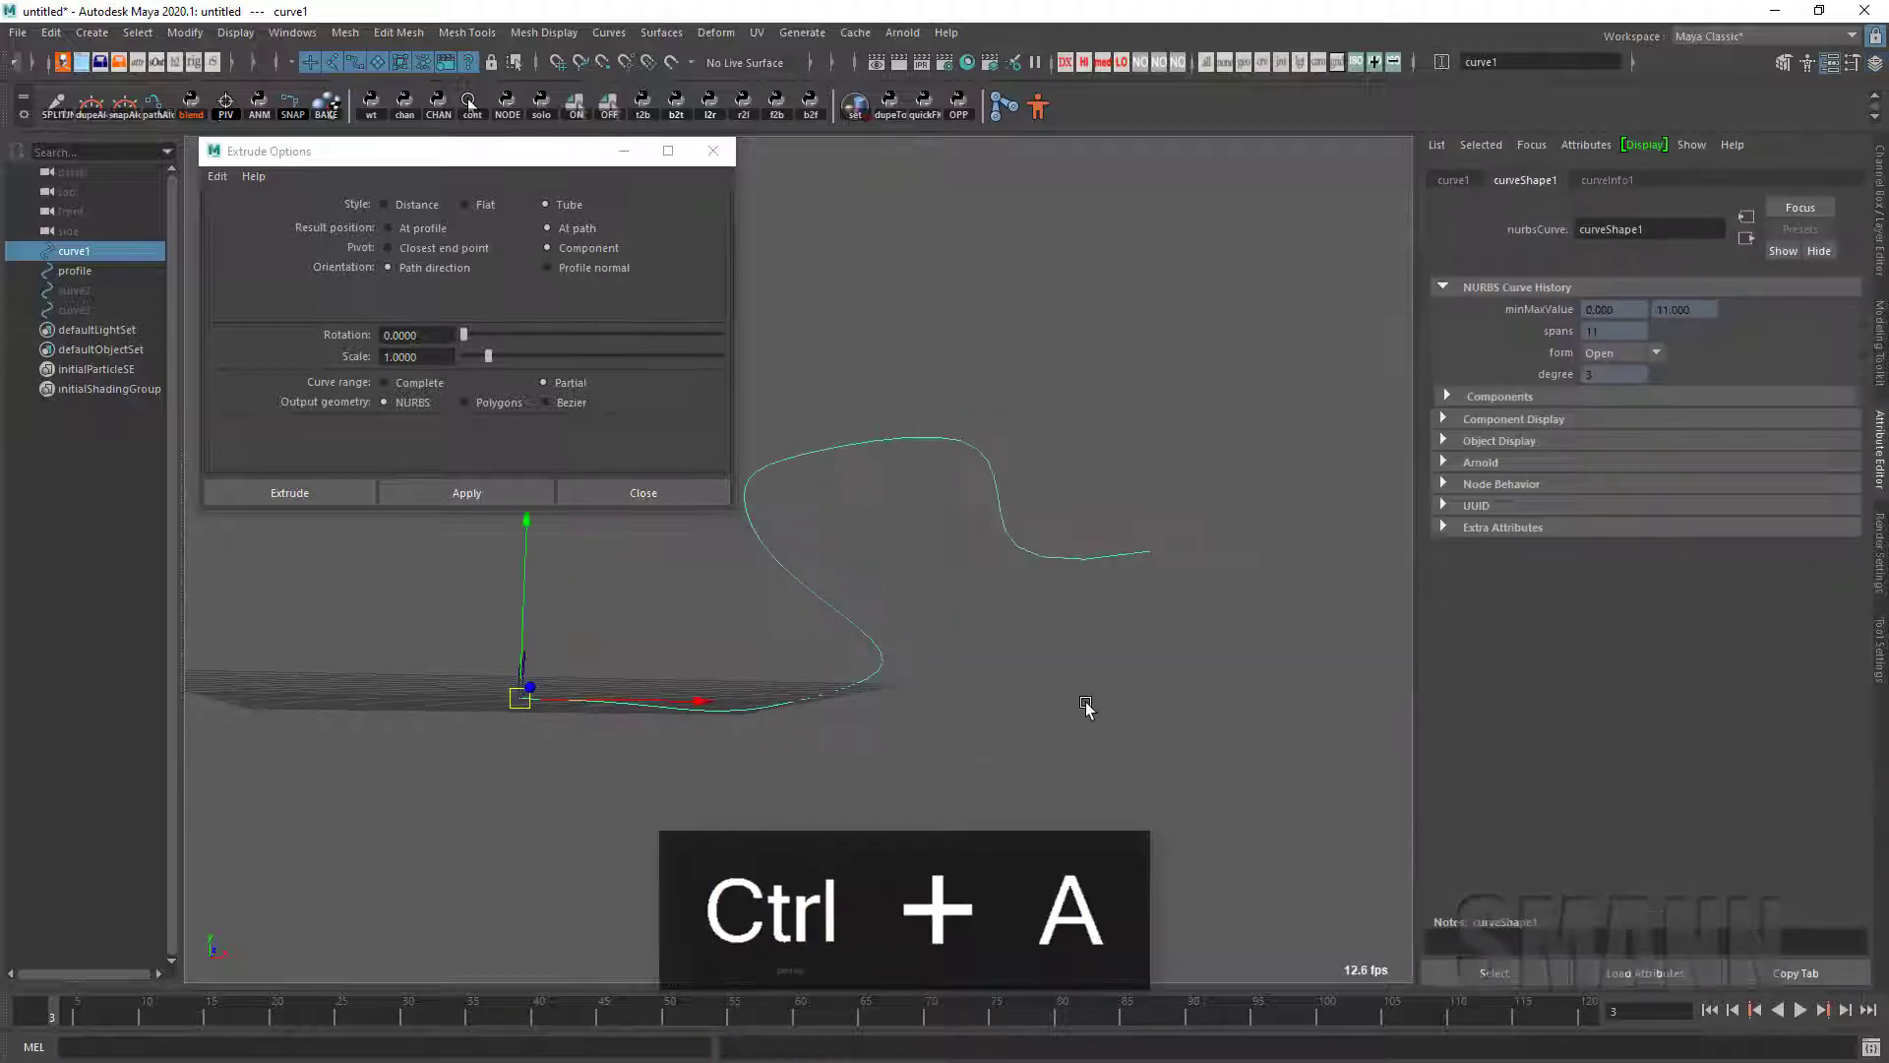
{"action": "left_click_drag", "start_coordinate": [1094, 419], "coordinate": [1110, 429], "text": "alt"}
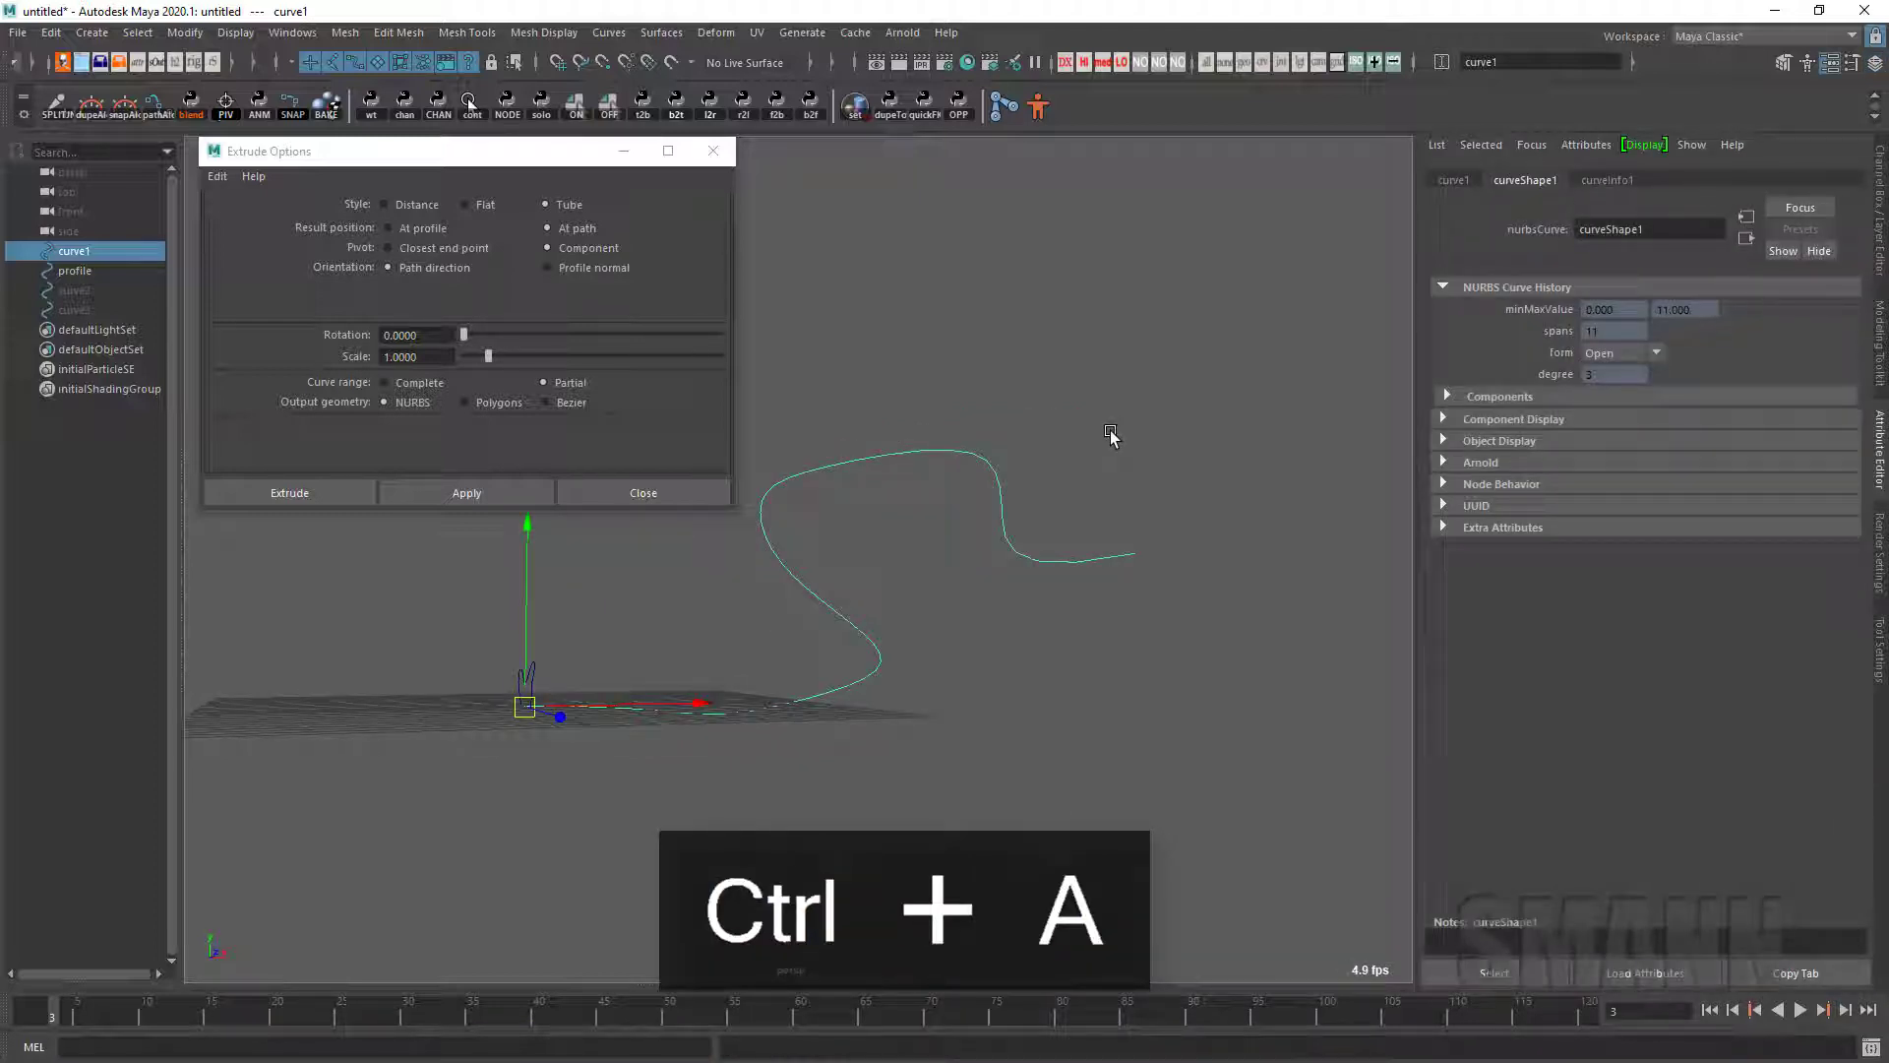
{"action": "left_click", "coordinate": [1607, 180]}
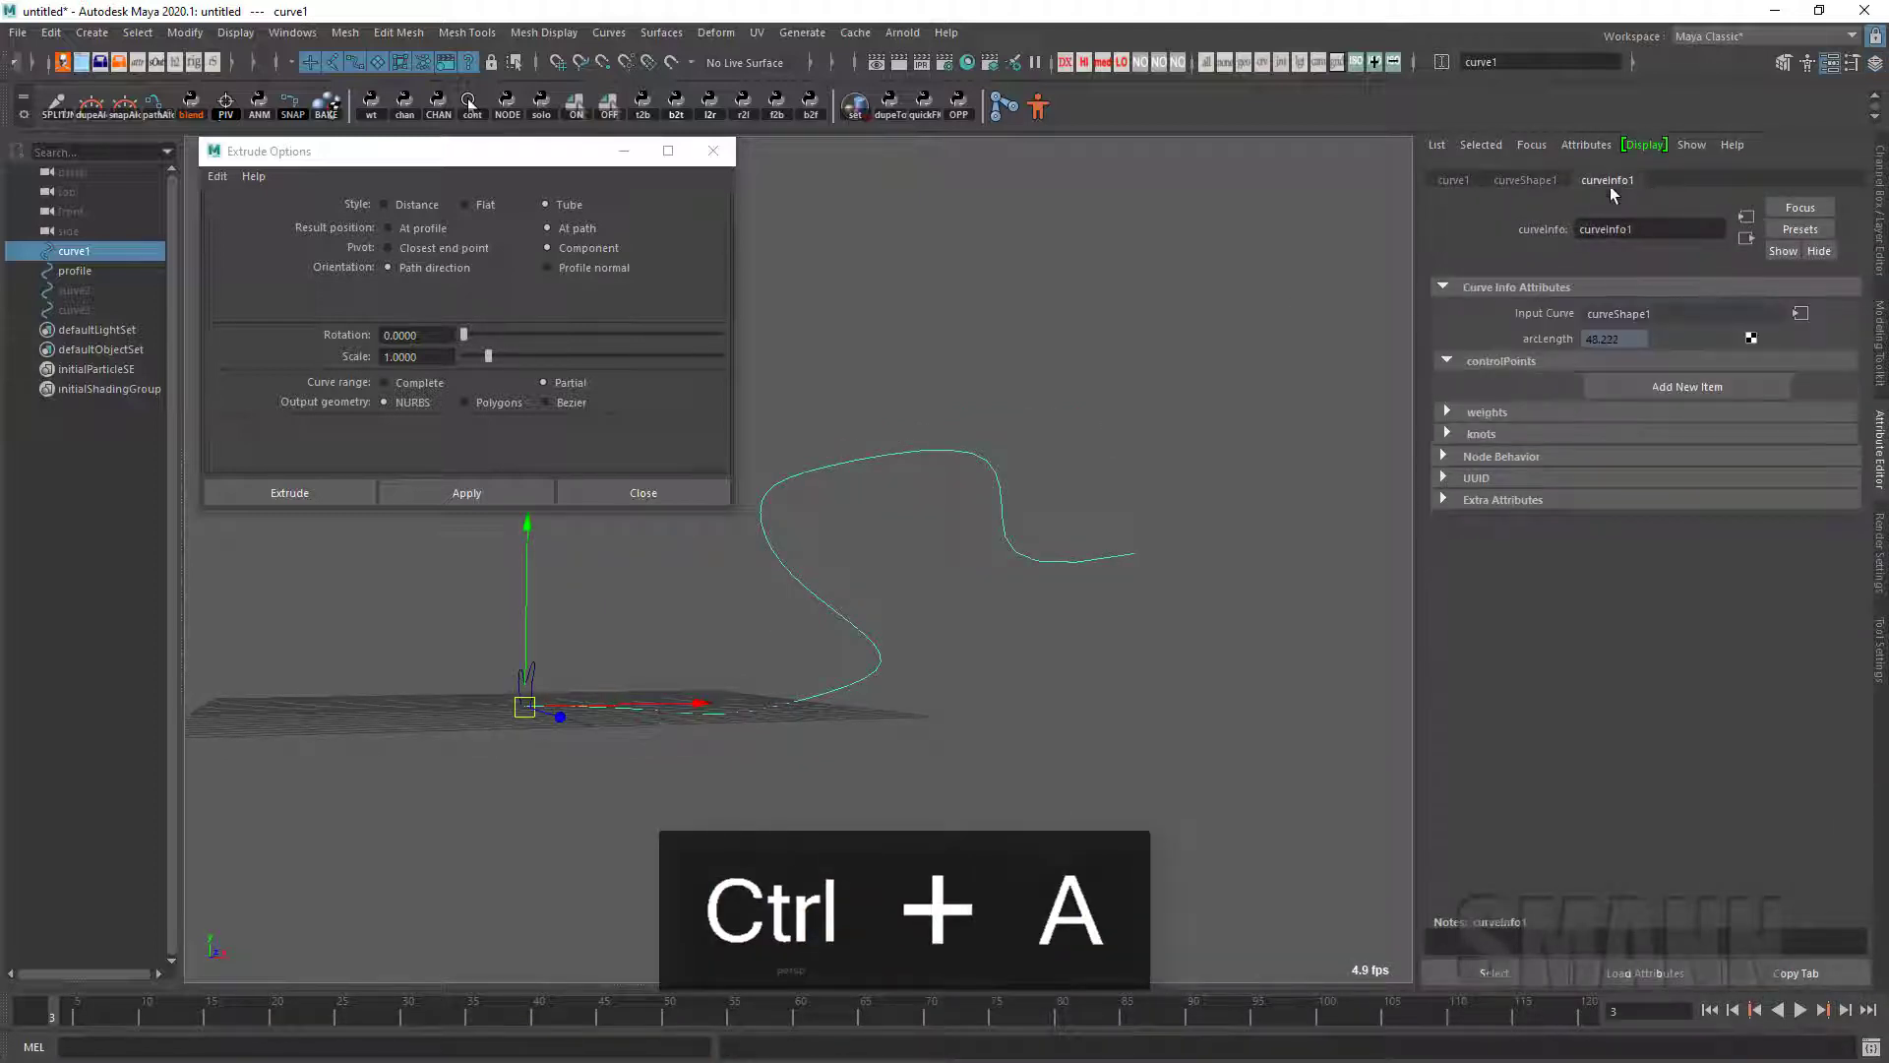
{"action": "double_click", "coordinate": [1638, 345]}
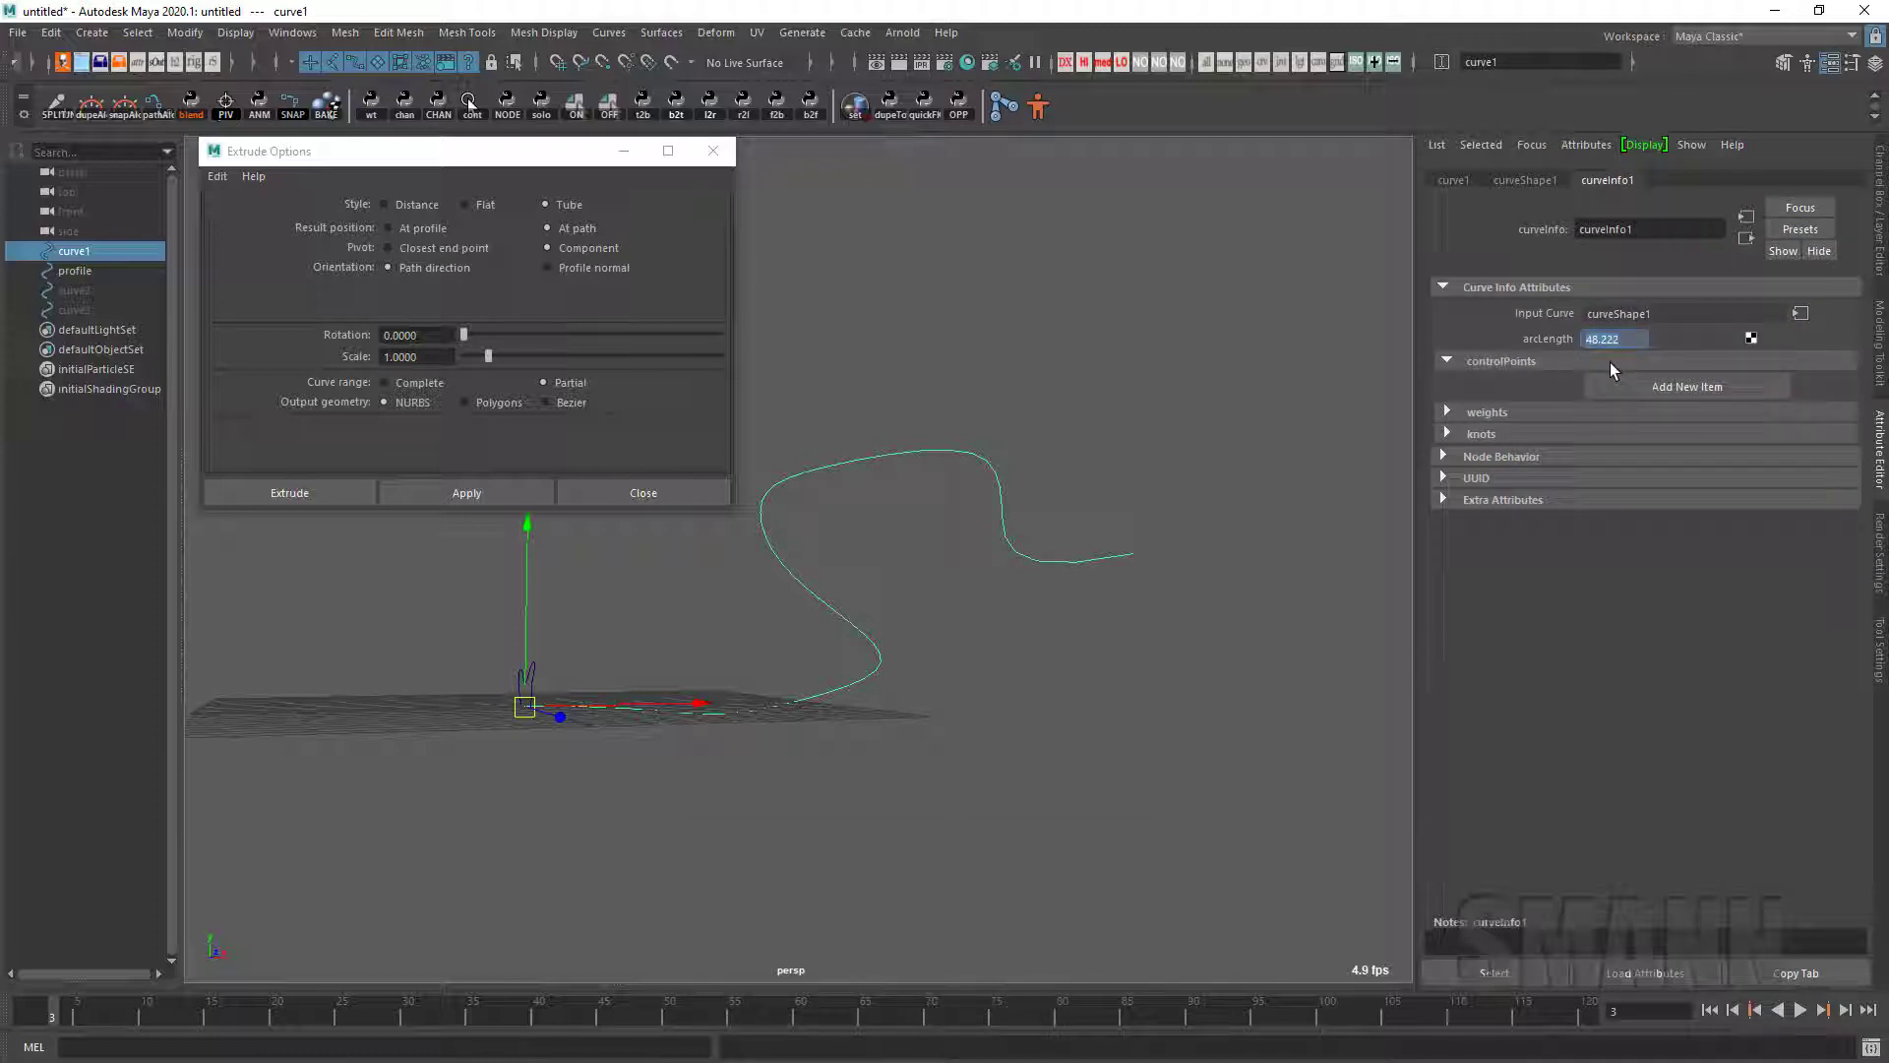
{"action": "left_click_drag", "start_coordinate": [1190, 361], "coordinate": [1249, 385], "text": "alt"}
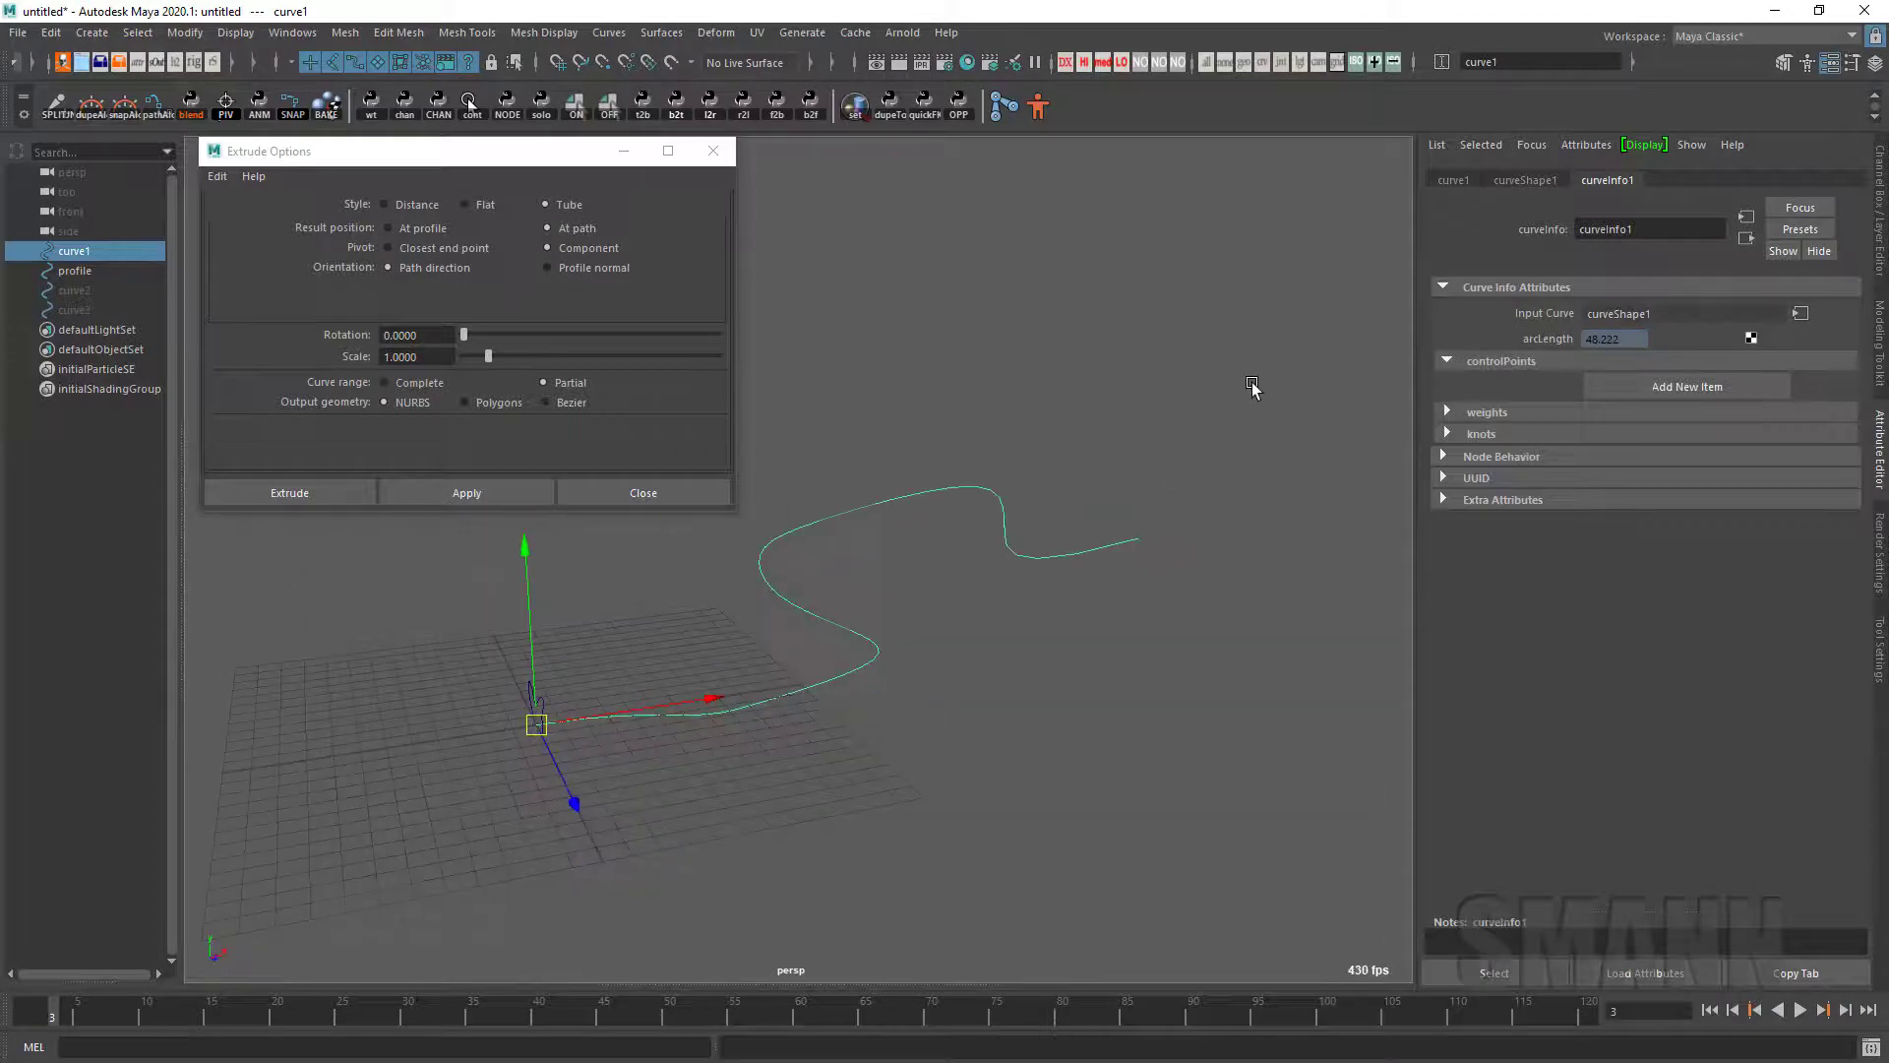
{"action": "left_click", "coordinate": [1250, 384]}
{"action": "left_click_drag", "start_coordinate": [876, 541], "coordinate": [879, 494], "text": "alt"}
{"action": "left_click", "coordinate": [879, 494]}
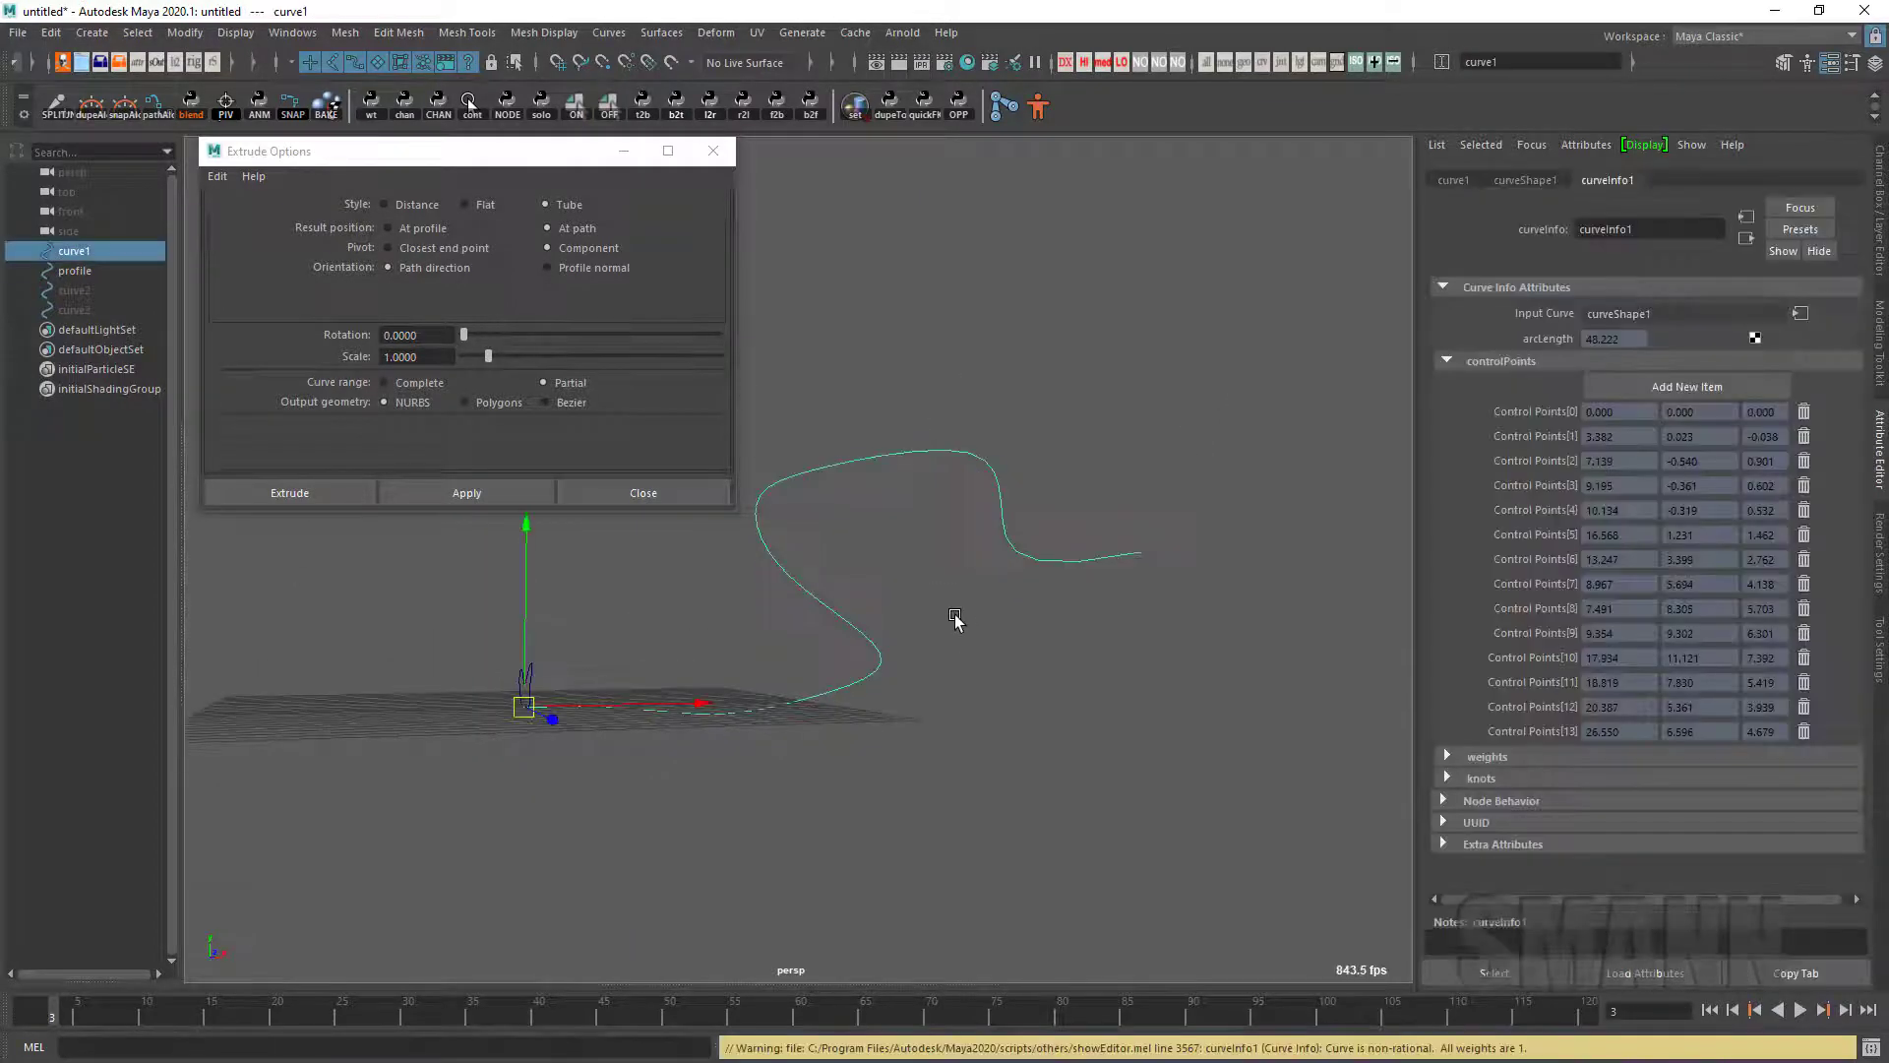
Step: Duplicate curve1 and select the last CV at the free end of the duplicate
{"action": "key", "text": "ctrl+d"}
{"action": "left_click_drag", "start_coordinate": [956, 617], "coordinate": [1134, 529], "text": "alt"}
{"action": "left_click", "coordinate": [1134, 529]}
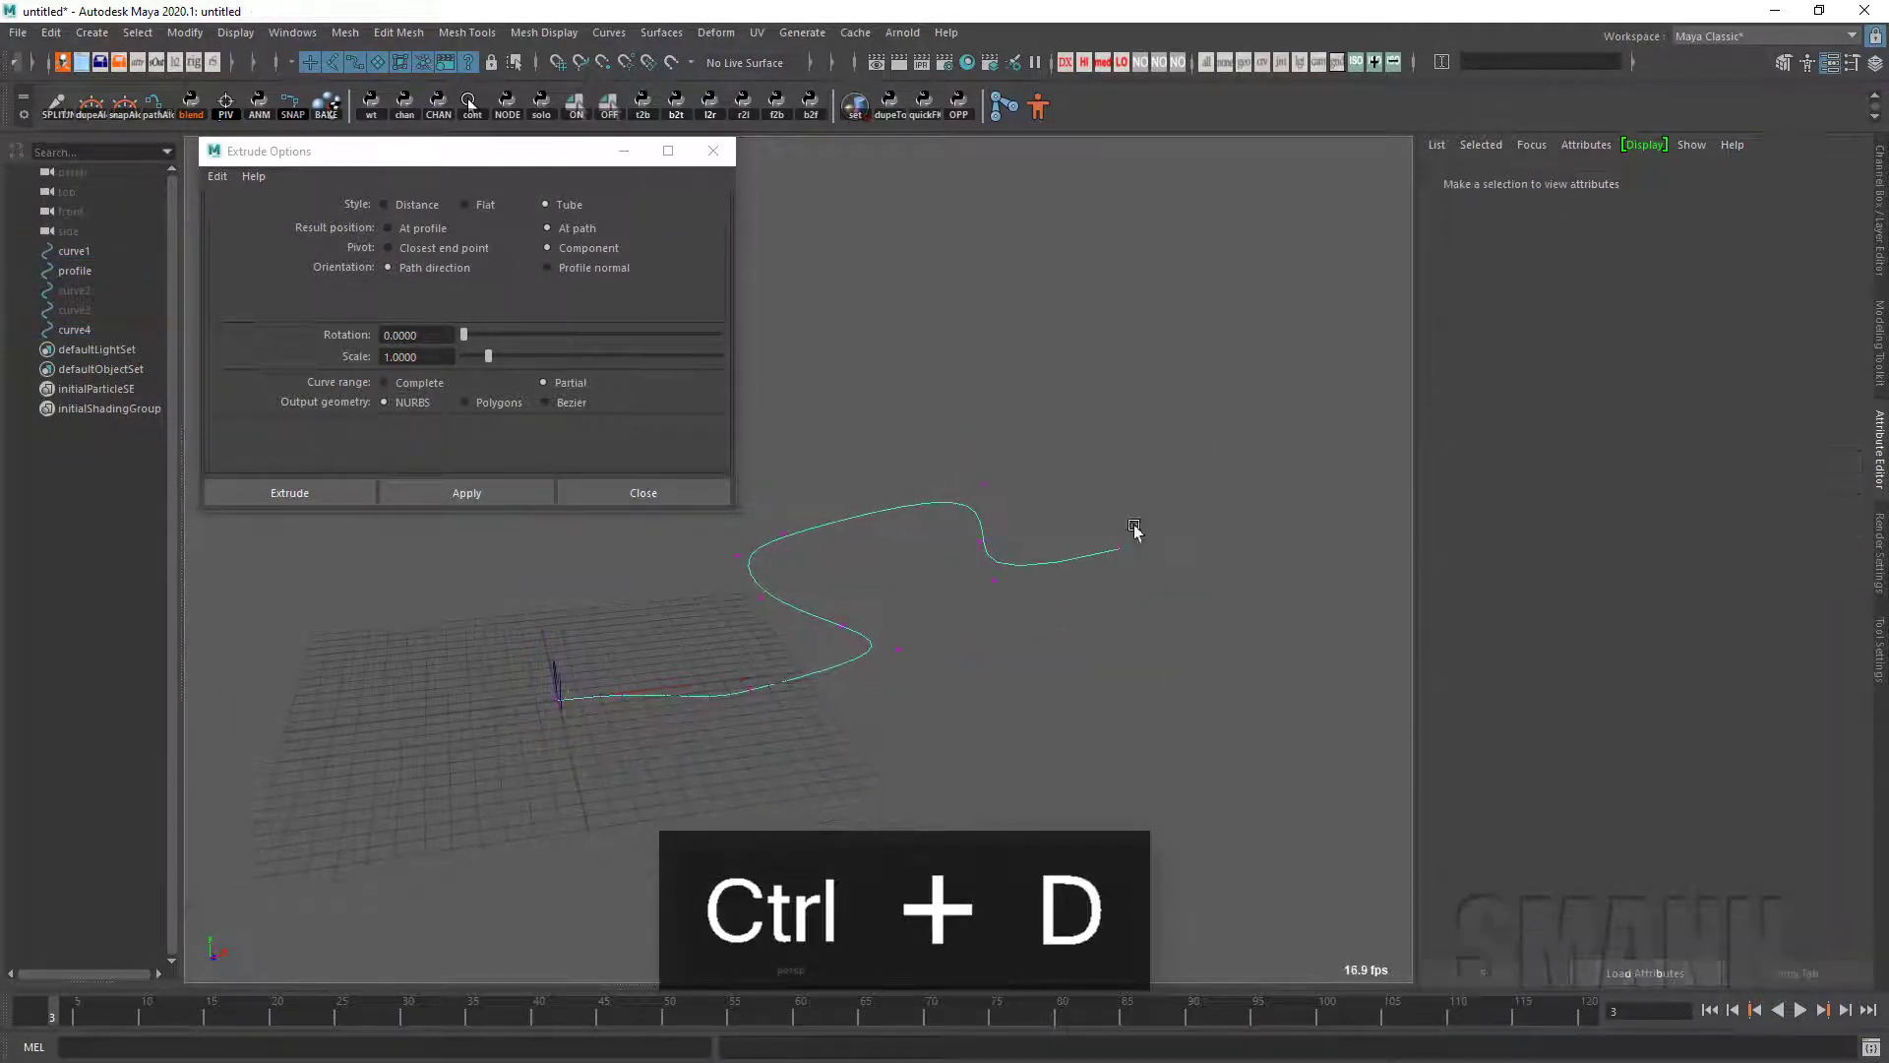
{"action": "left_click_drag", "start_coordinate": [1185, 617], "coordinate": [1033, 704], "text": "alt"}
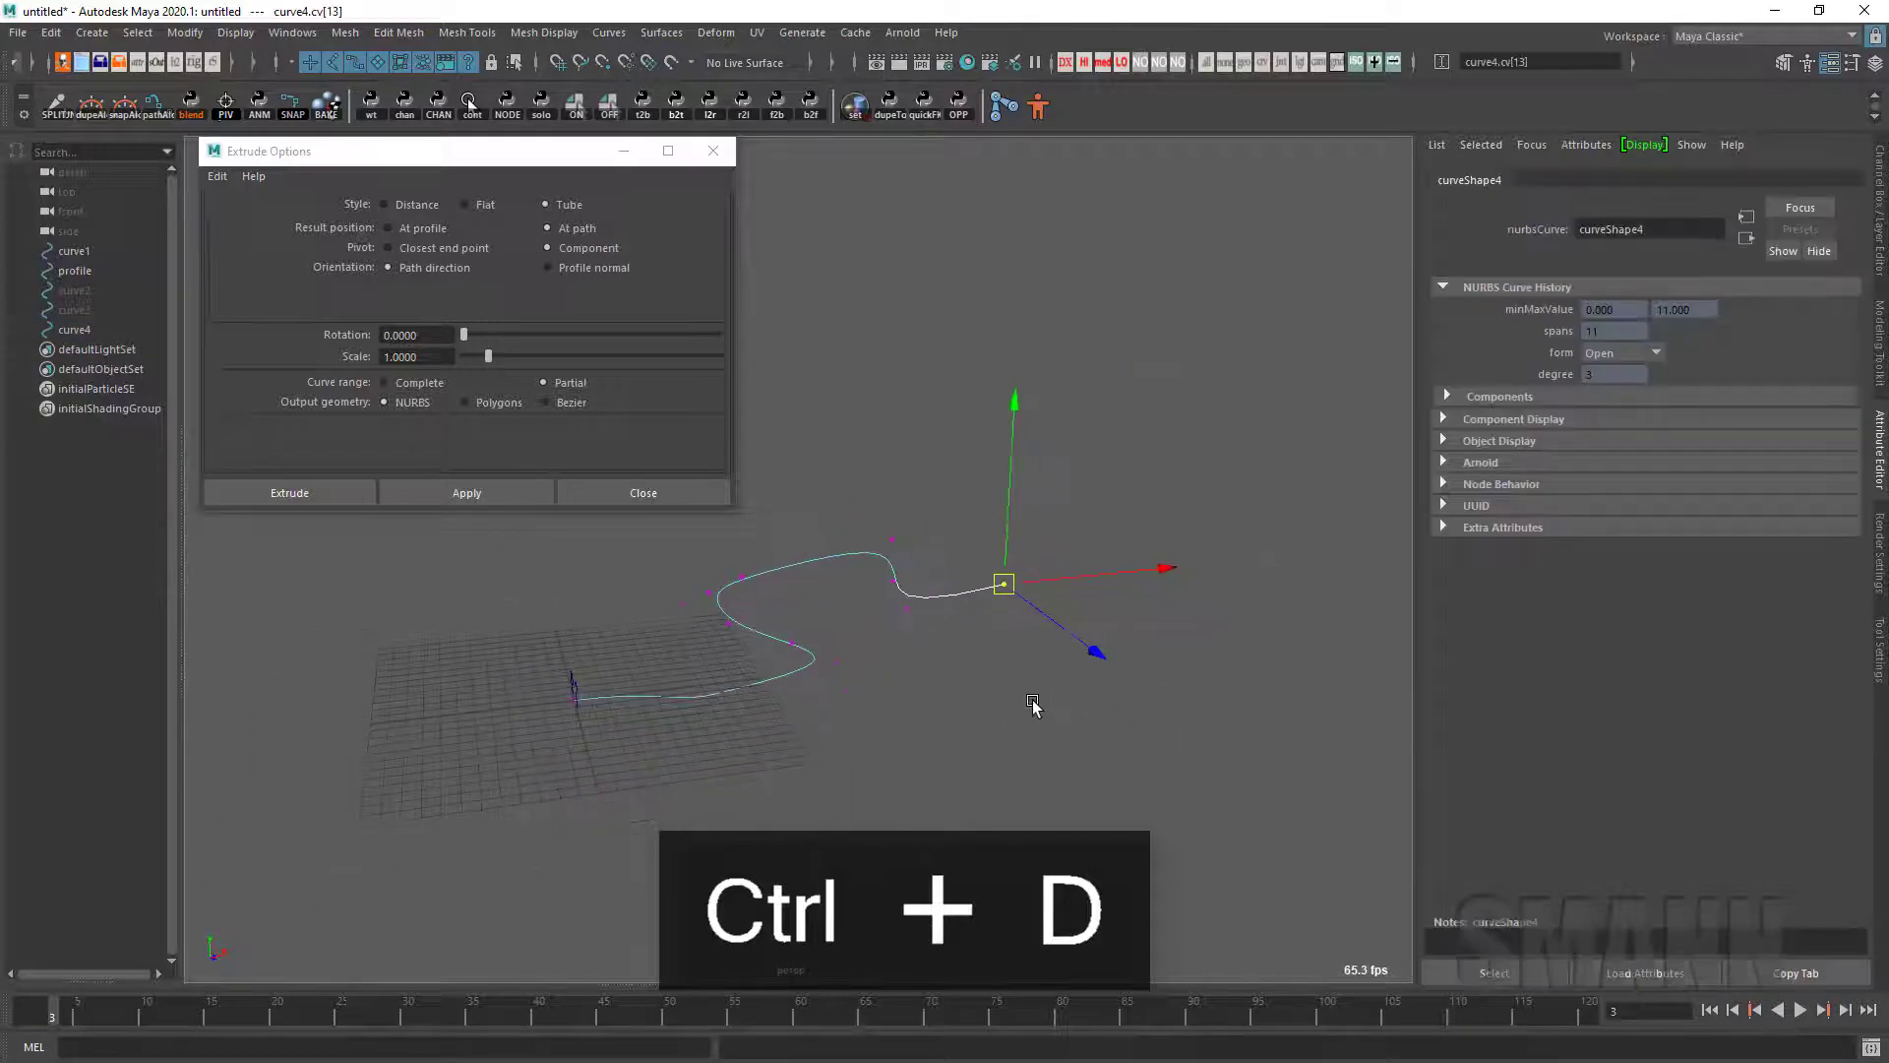
Step: Lock the duplicated curve's length and pull its end CV outward along X to stretch the curve out, continuing in the front view
{"action": "left_click_drag", "start_coordinate": [1195, 702], "coordinate": [1042, 733], "text": "alt"}
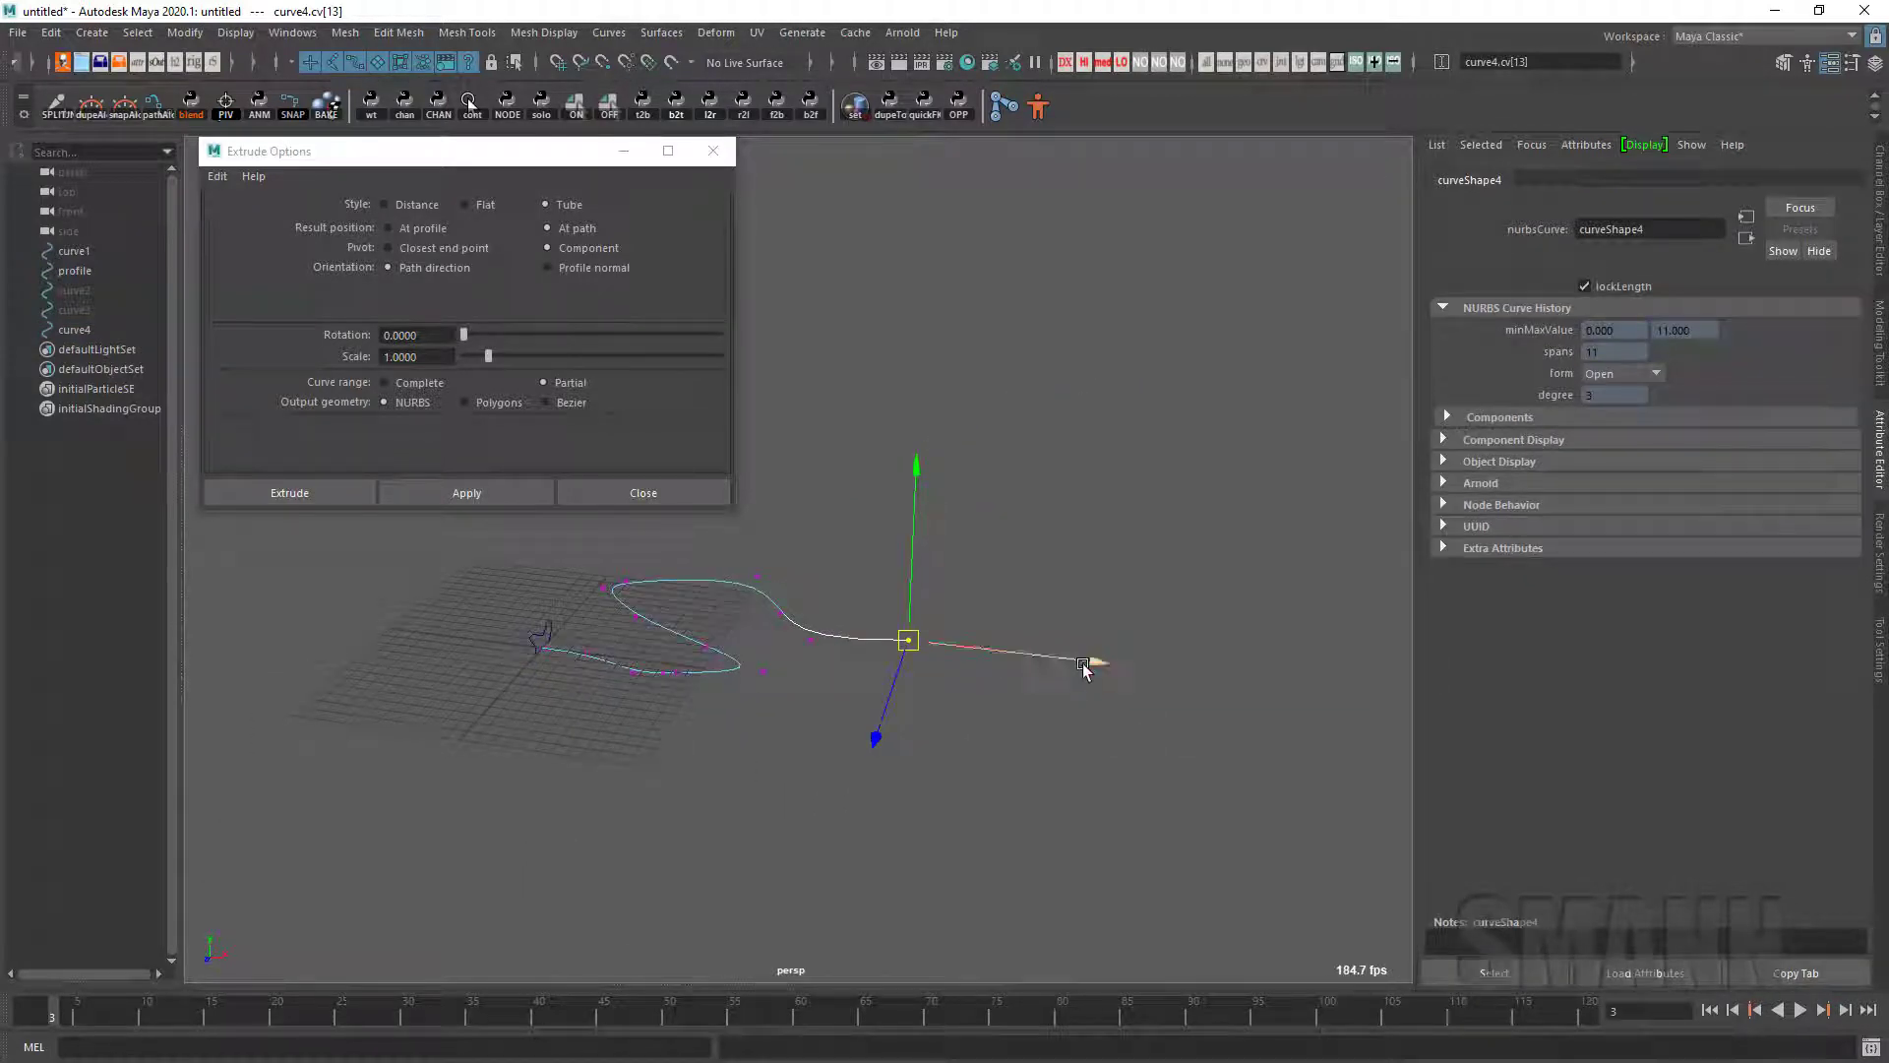
{"action": "left_click_drag", "start_coordinate": [1083, 666], "coordinate": [1389, 696]}
{"action": "left_click_drag", "start_coordinate": [1190, 736], "coordinate": [1194, 679], "text": "alt"}
{"action": "key", "text": "space"}
{"action": "left_click_drag", "start_coordinate": [1194, 679], "coordinate": [1286, 688]}
{"action": "left_click_drag", "start_coordinate": [1043, 685], "coordinate": [1001, 759], "text": "alt"}
{"action": "key", "text": "space"}
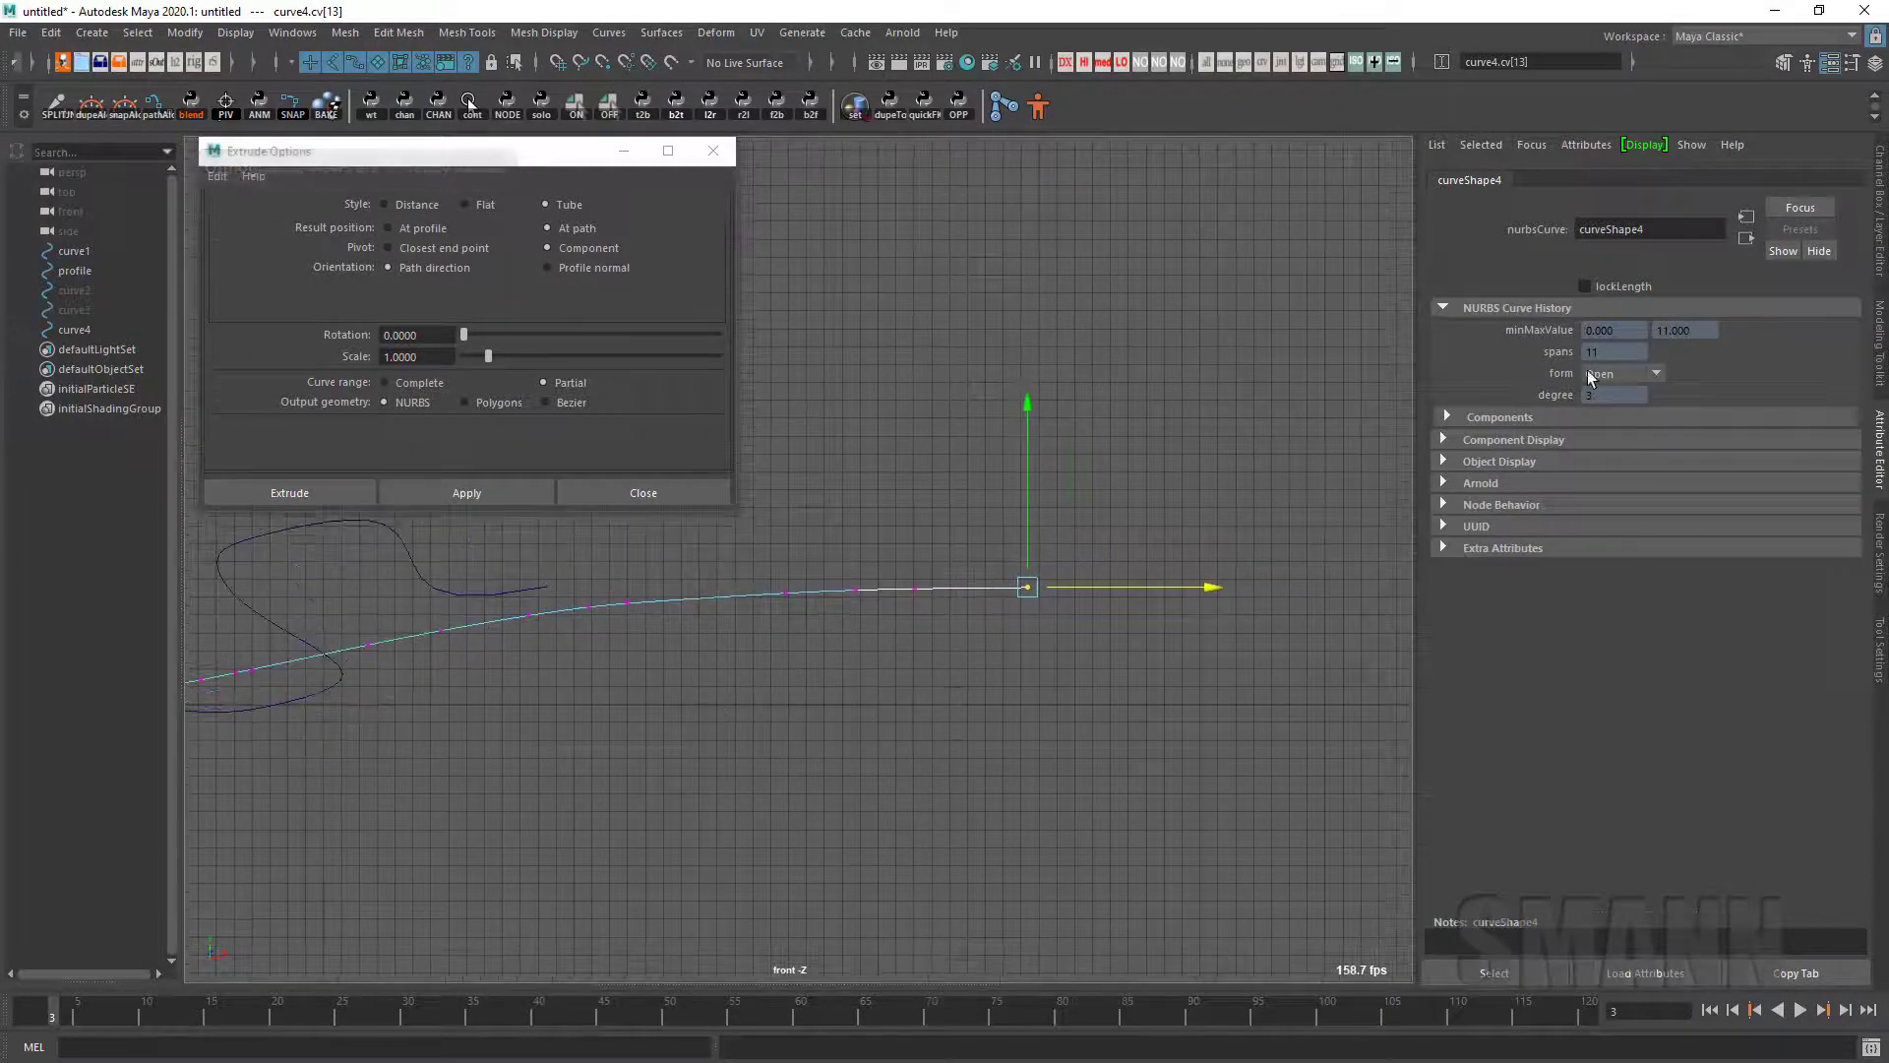
Step: Turn on lockLength for the duplicated curve and move its end CV in the front view to level the curve along X
{"action": "left_click", "coordinate": [1584, 286]}
{"action": "middle_click_drag", "start_coordinate": [1170, 594], "coordinate": [1232, 576], "text": "alt"}
{"action": "right_click_drag", "start_coordinate": [1166, 618], "coordinate": [969, 616], "text": "alt"}
{"action": "middle_click_drag", "start_coordinate": [970, 617], "coordinate": [1023, 610], "text": "alt"}
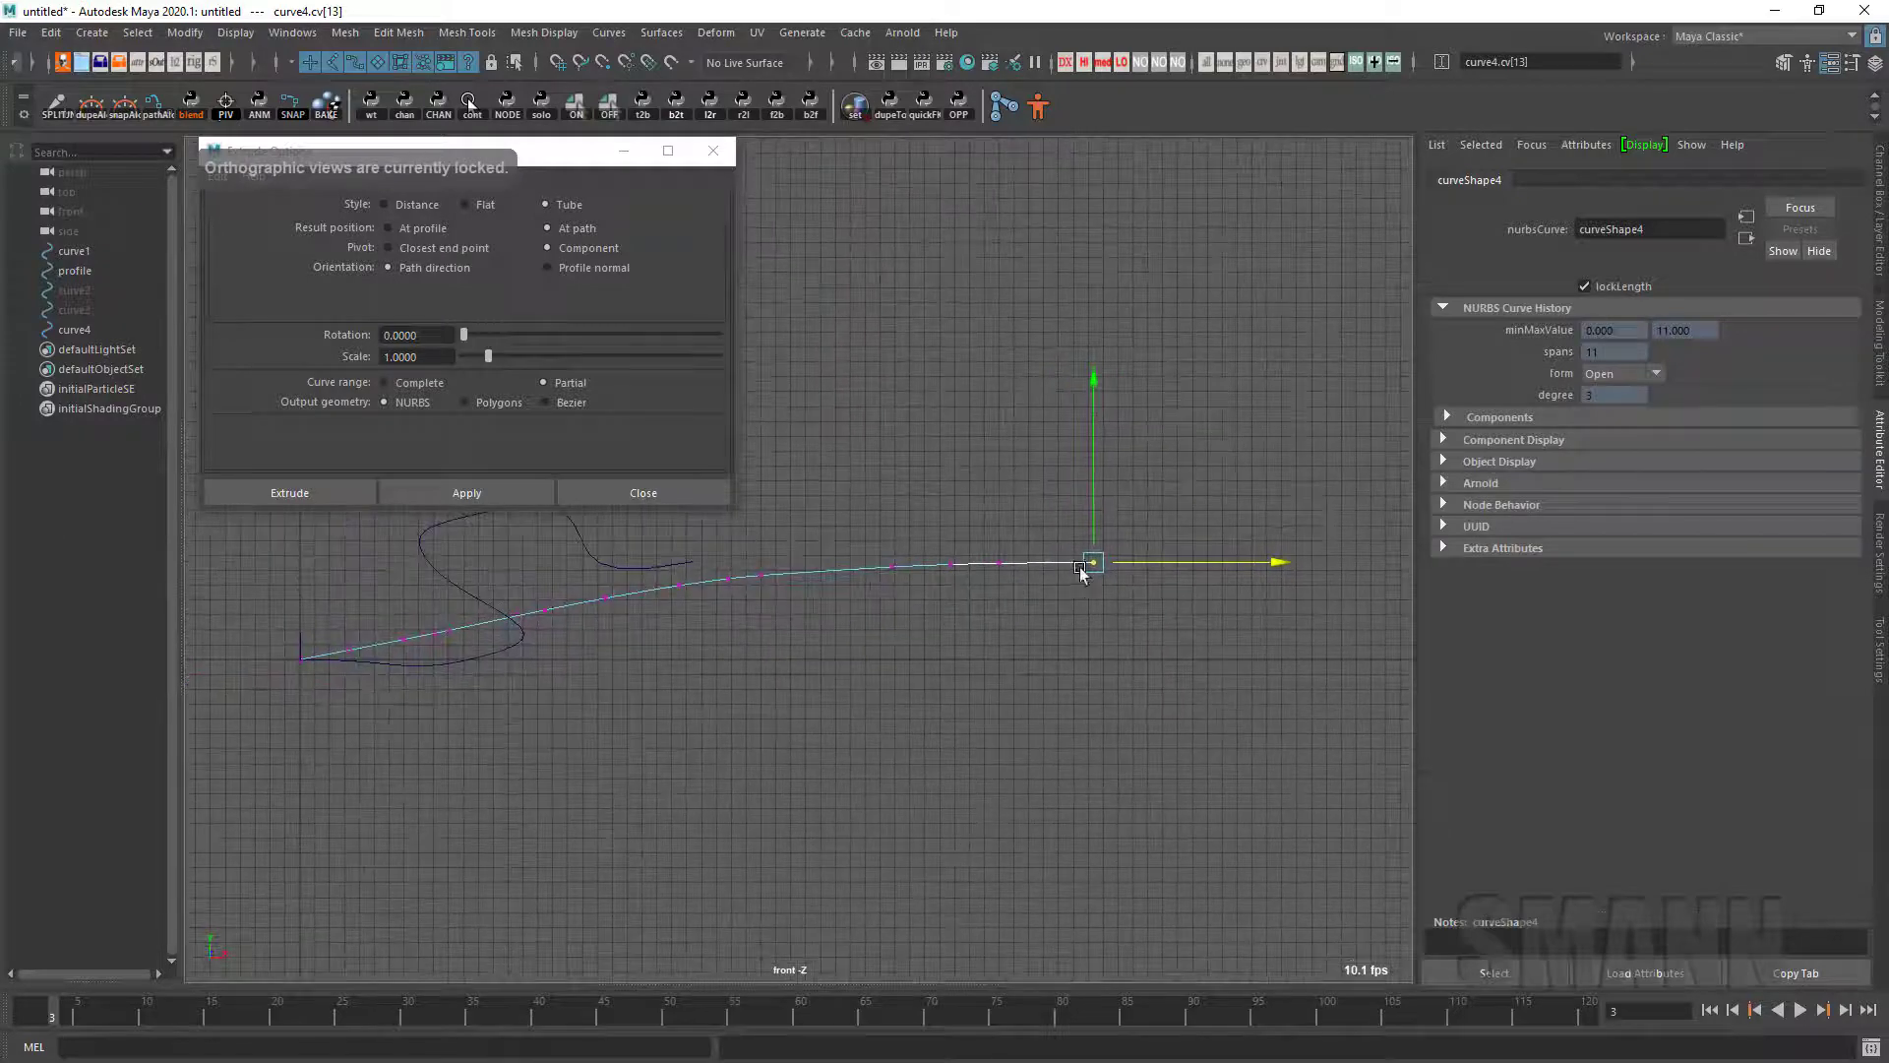
{"action": "left_click_drag", "start_coordinate": [1093, 563], "coordinate": [1350, 638]}
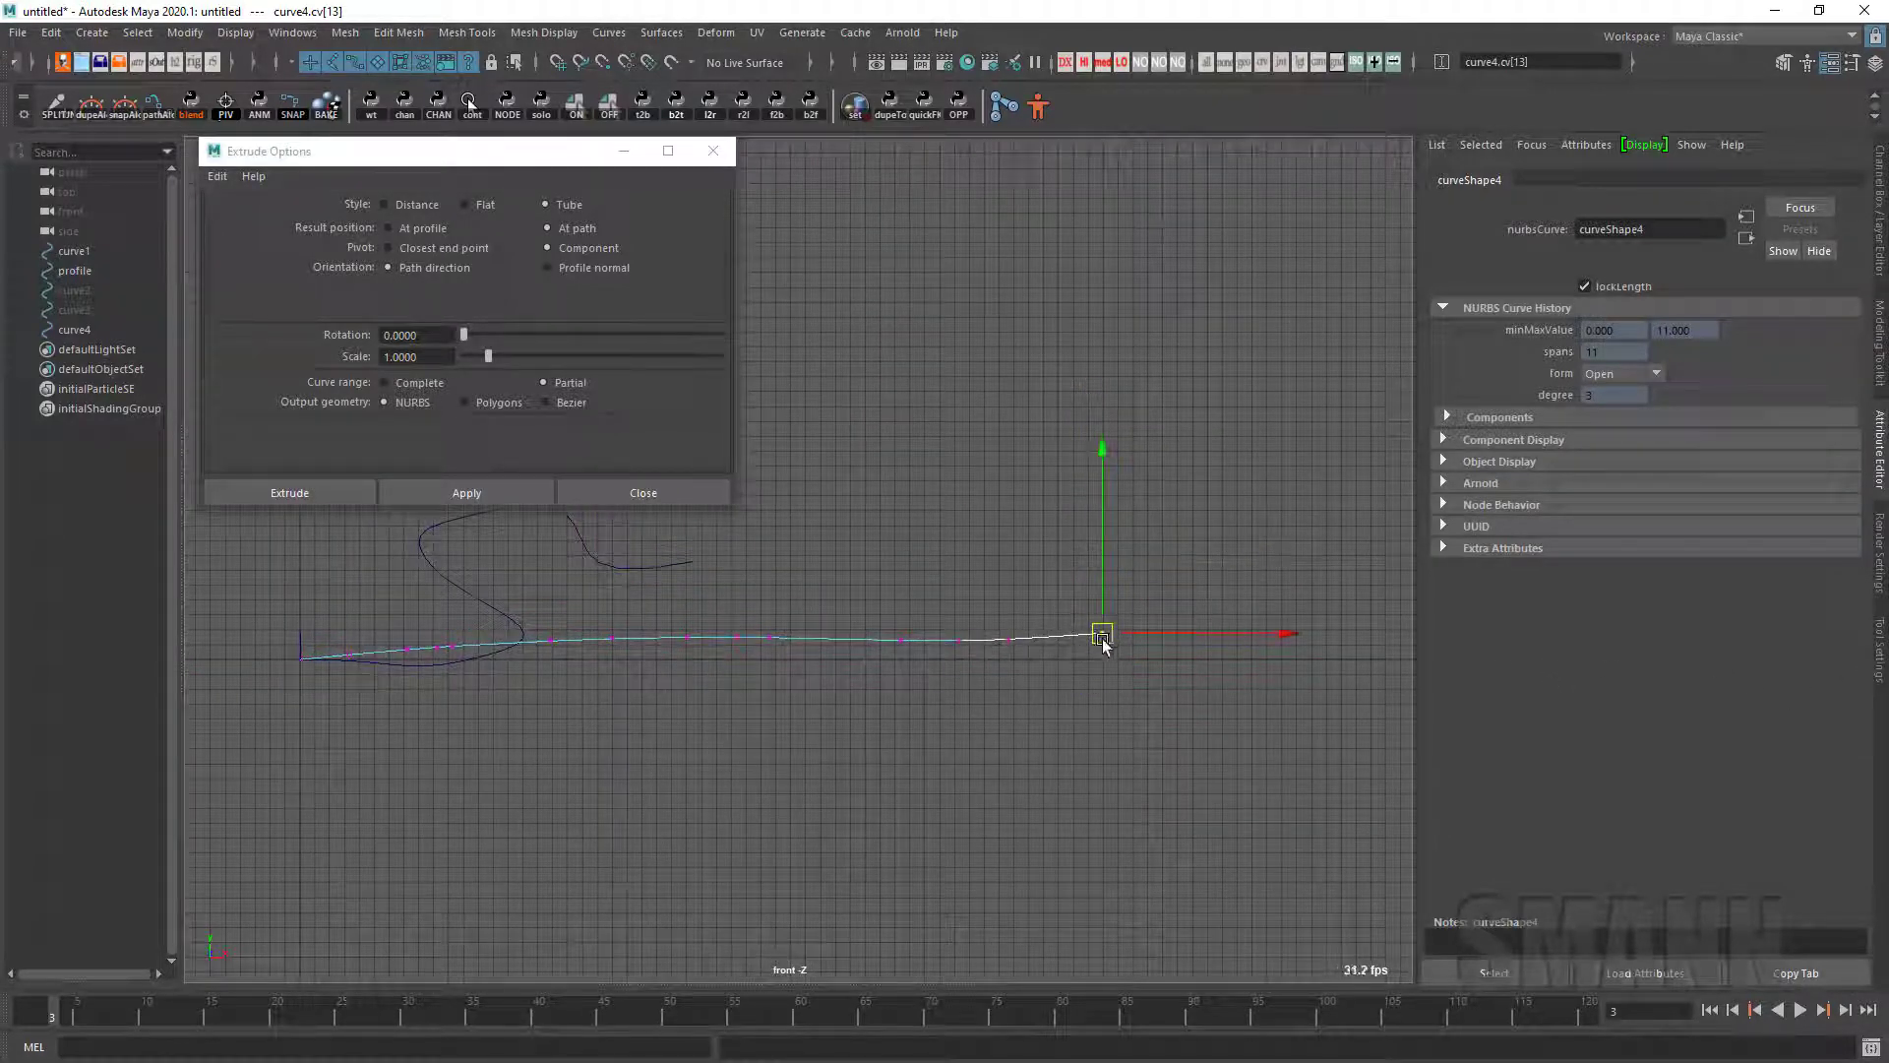
{"action": "left_click_drag", "start_coordinate": [1102, 640], "coordinate": [1232, 615]}
{"action": "left_click", "coordinate": [1098, 683]}
{"action": "left_click_drag", "start_coordinate": [1096, 686], "coordinate": [679, 644]}
Step: Move the end CV of the length-locked curve in the top view until the curve lies straight along the X axis
{"action": "key", "text": "space"}
{"action": "middle_click_drag", "start_coordinate": [1318, 694], "coordinate": [695, 771], "text": "alt"}
{"action": "right_click_drag", "start_coordinate": [695, 771], "coordinate": [378, 710], "text": "alt"}
{"action": "middle_click_drag", "start_coordinate": [1212, 775], "coordinate": [1084, 785], "text": "alt"}
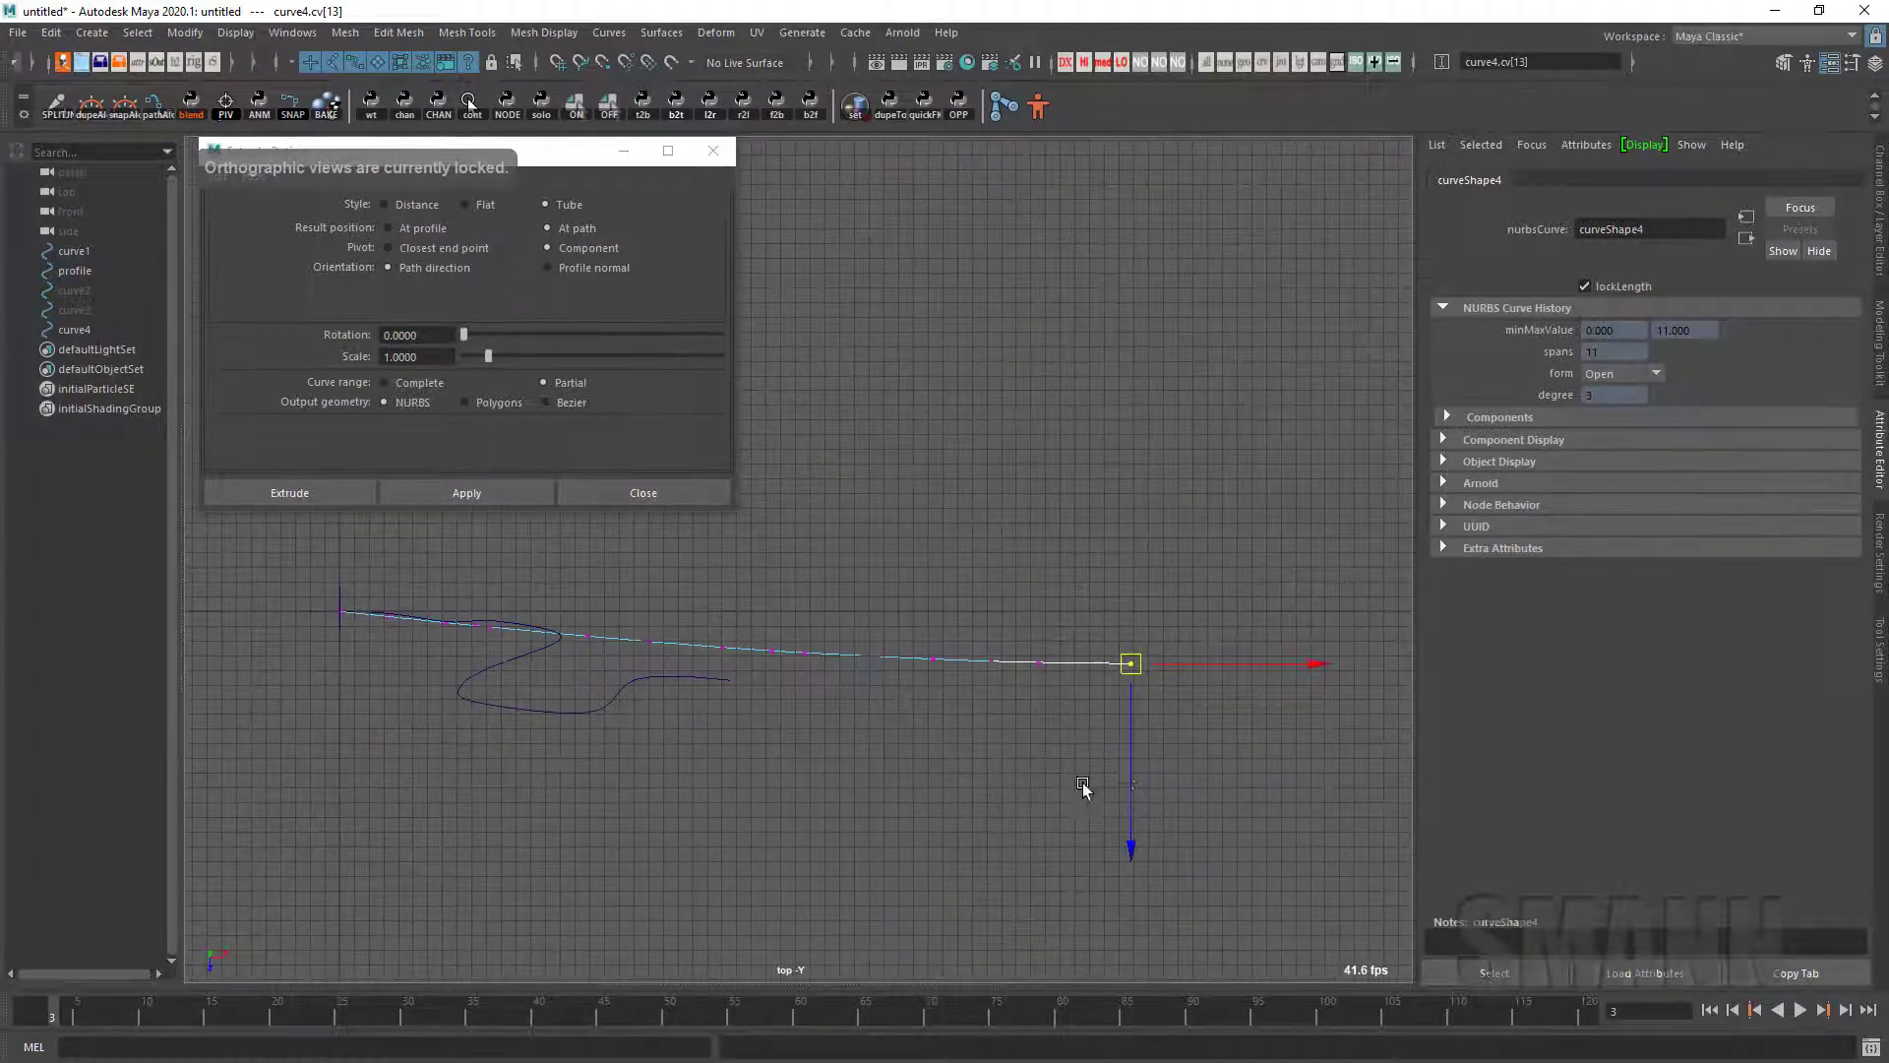
{"action": "left_click_drag", "start_coordinate": [1135, 802], "coordinate": [1096, 517]}
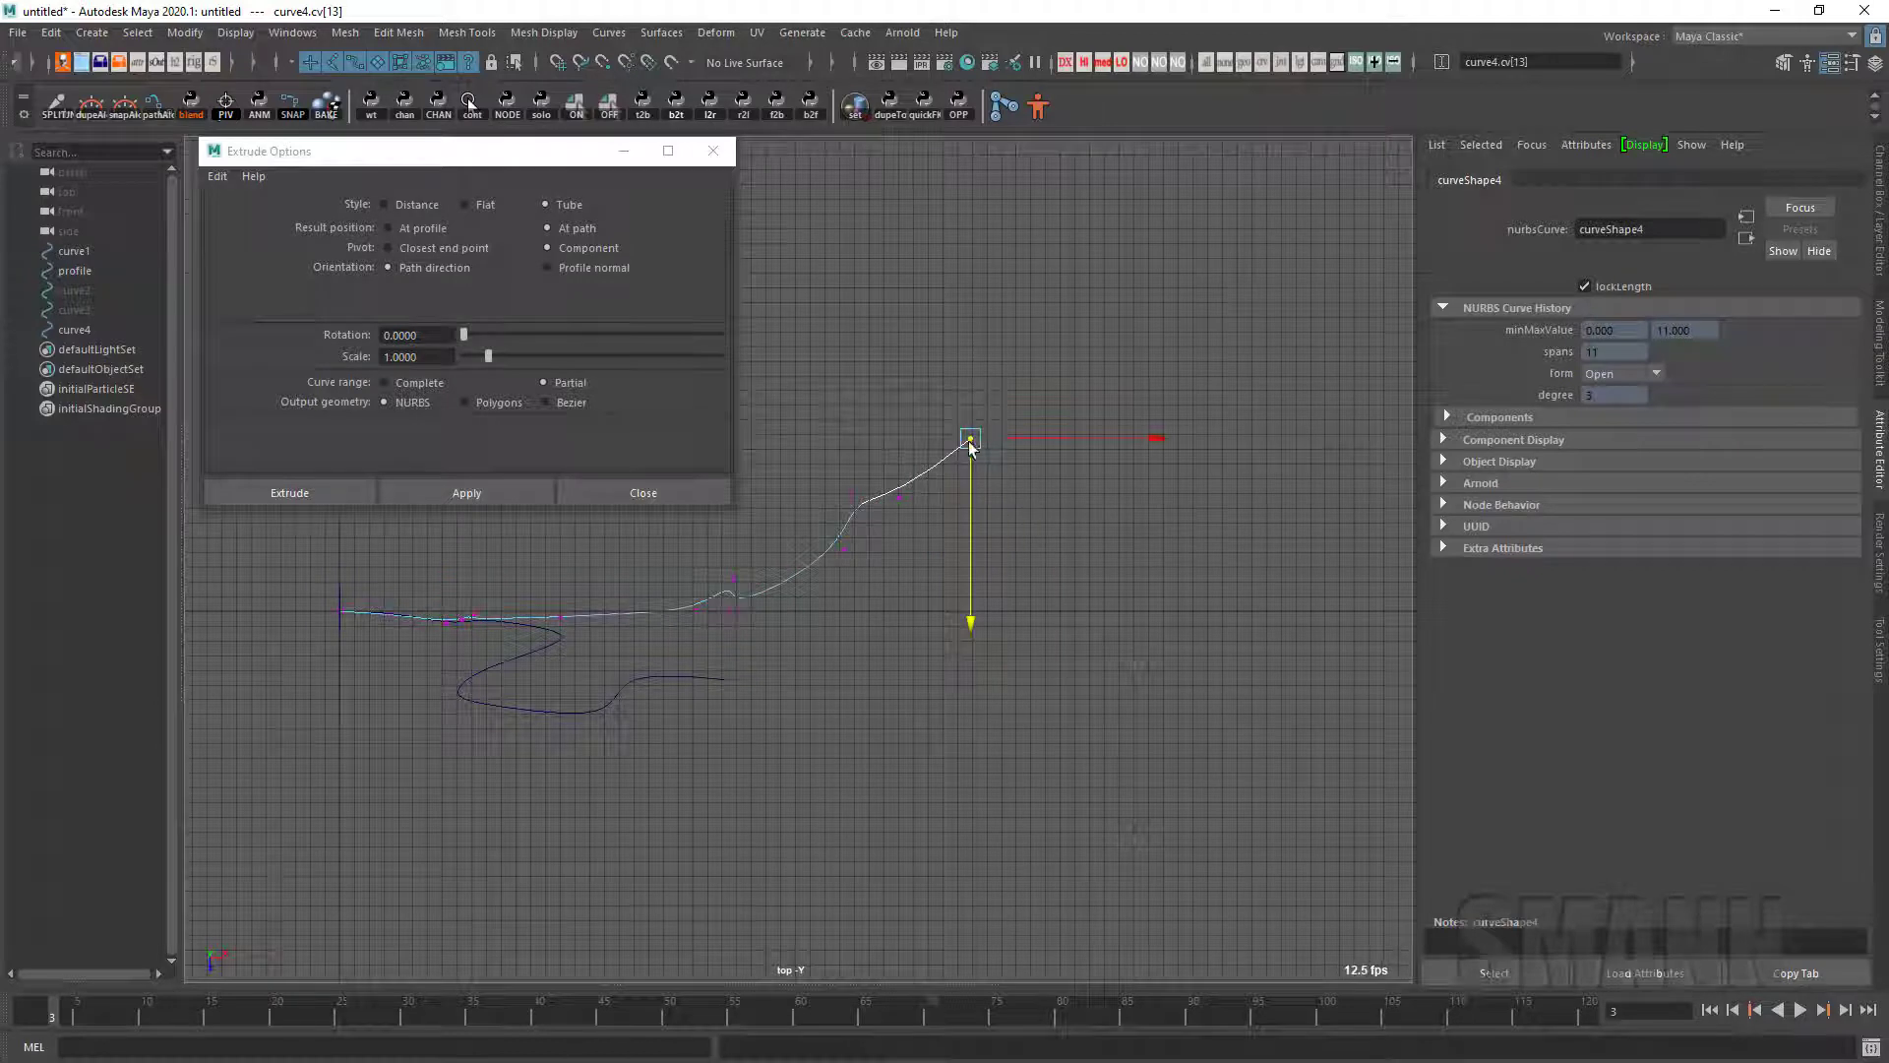
{"action": "left_click_drag", "start_coordinate": [970, 448], "coordinate": [1242, 637]}
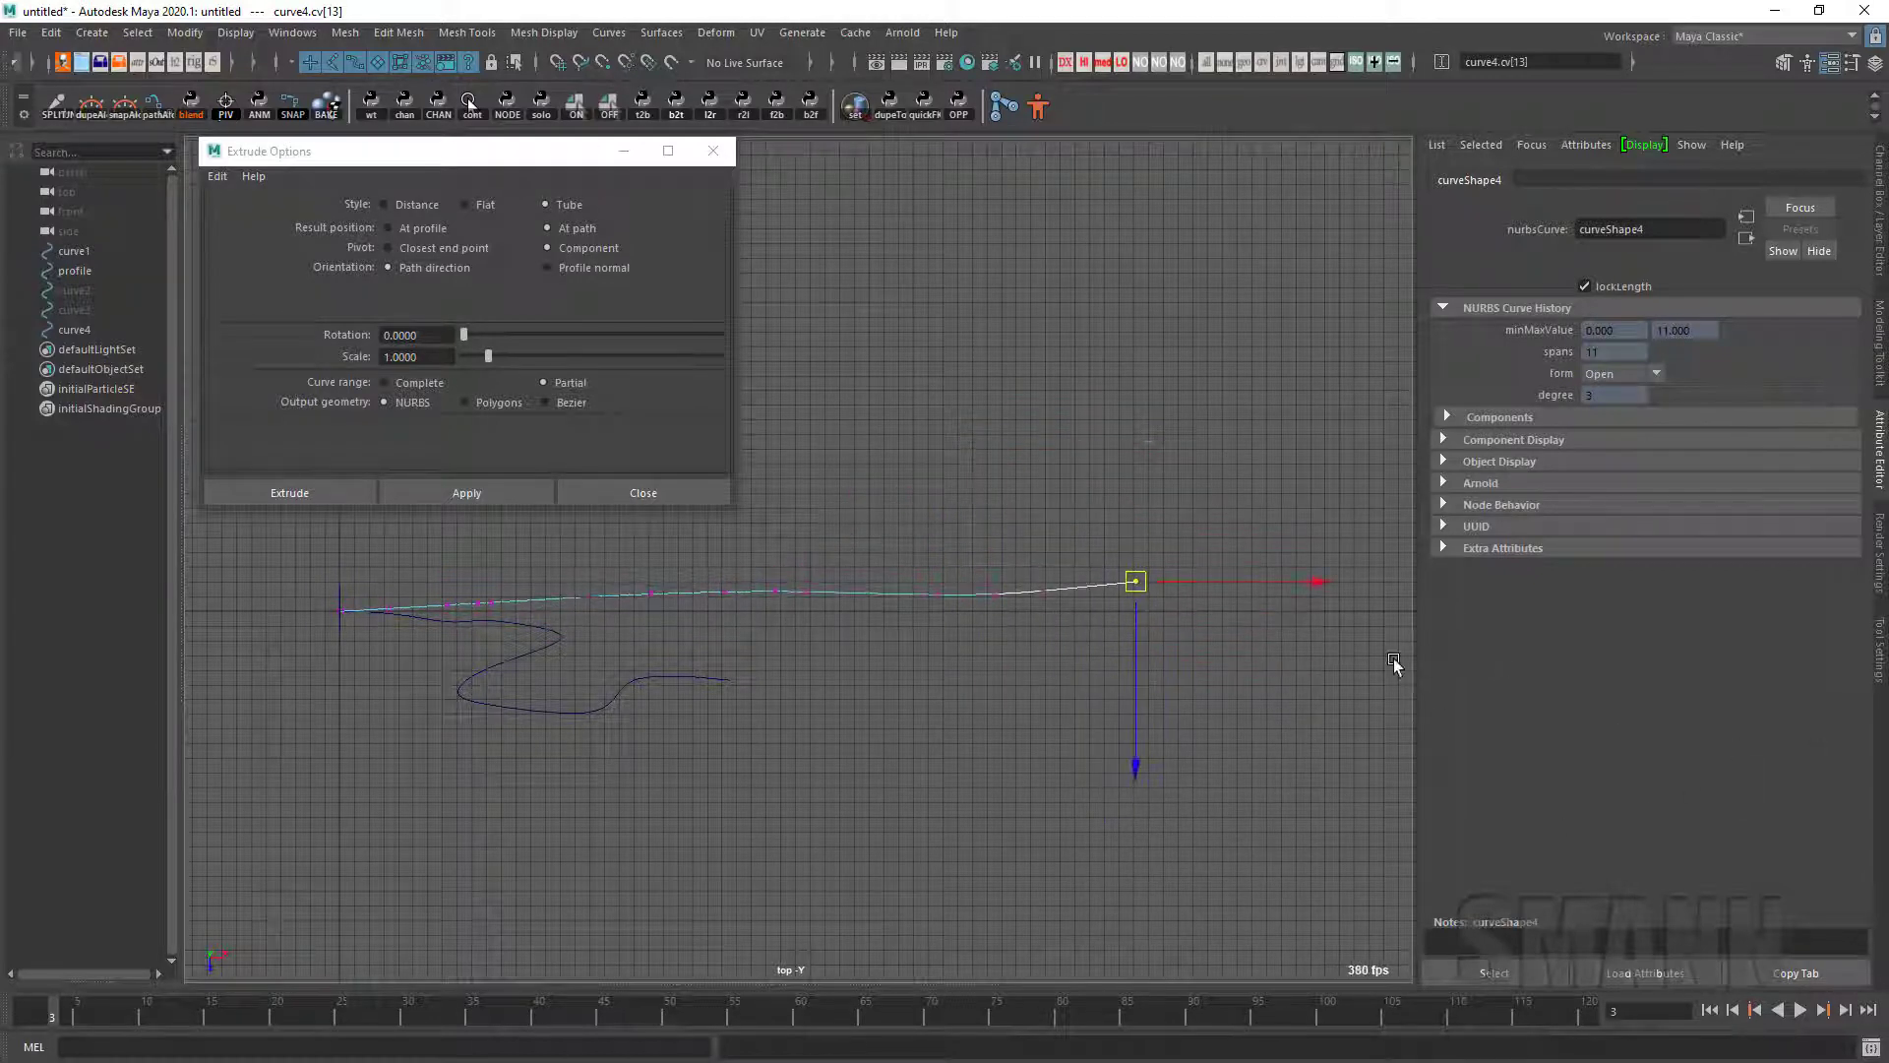
{"action": "left_click_drag", "start_coordinate": [1132, 588], "coordinate": [1584, 678]}
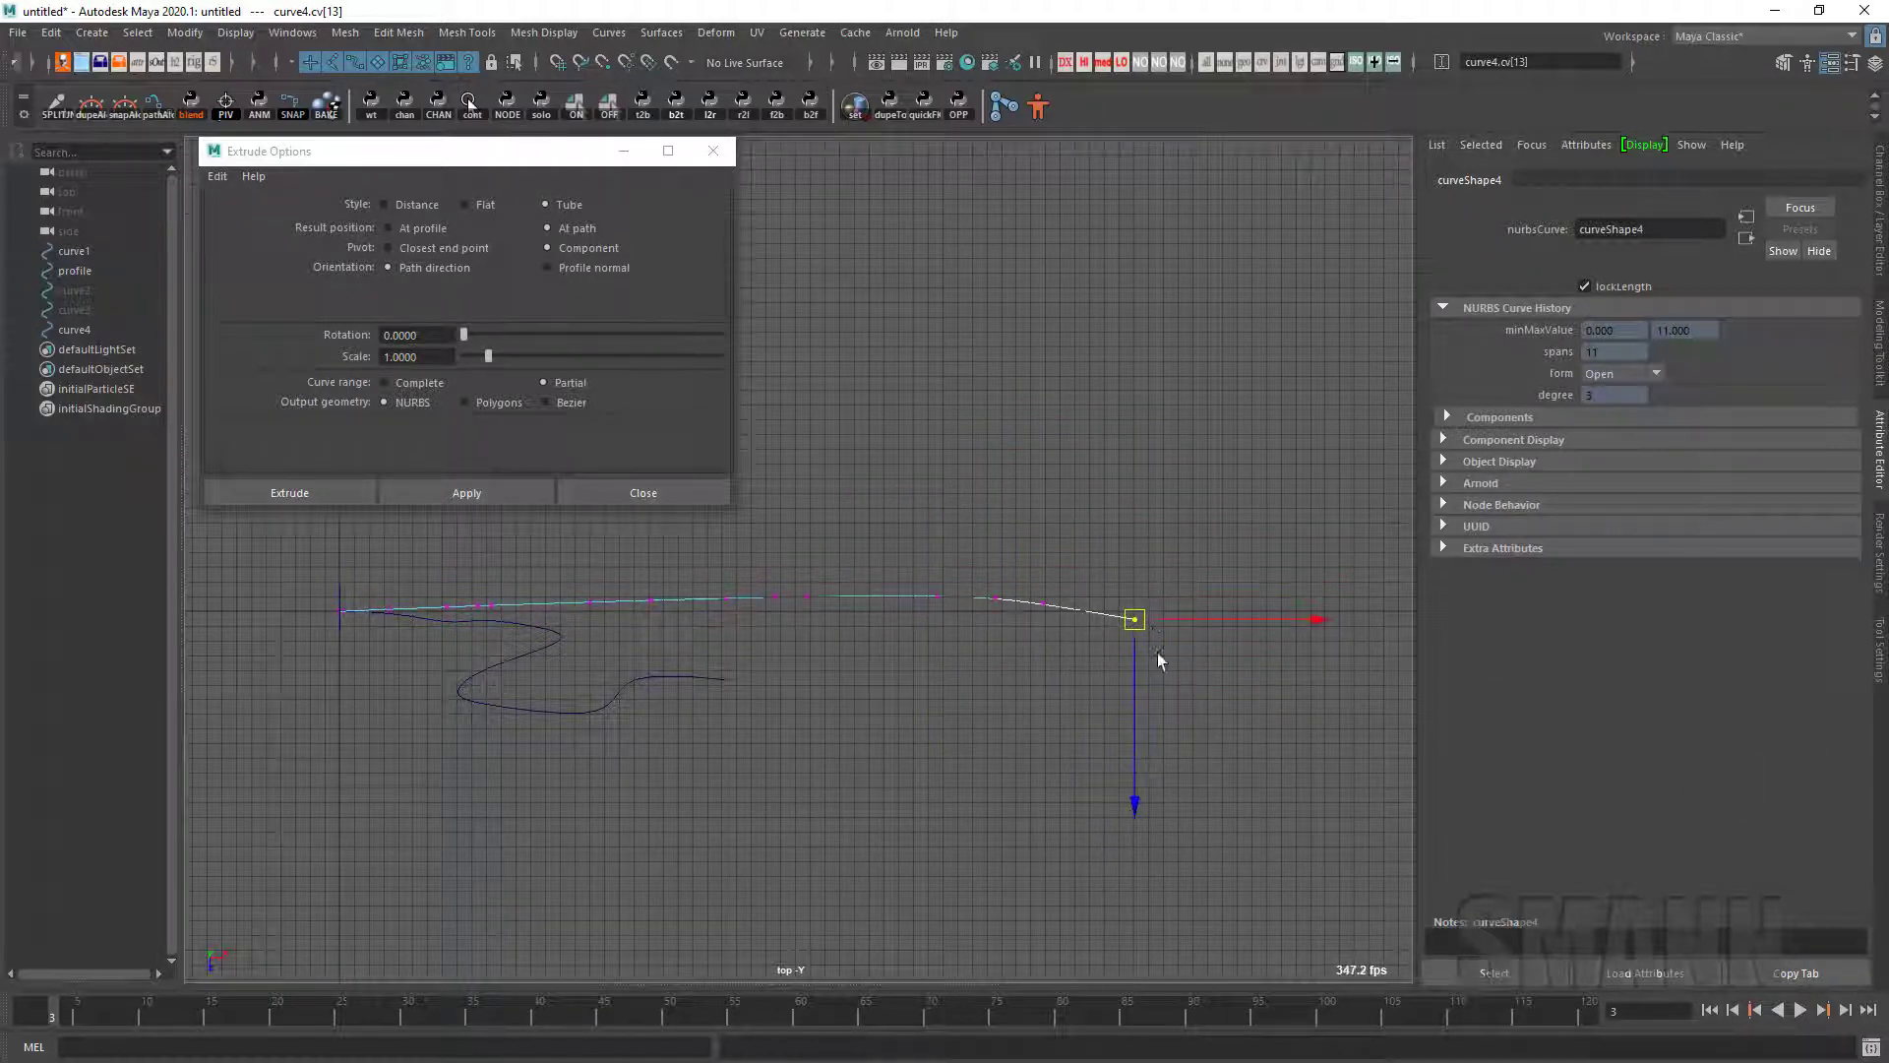
{"action": "left_click_drag", "start_coordinate": [1132, 618], "coordinate": [1166, 589]}
{"action": "middle_click_drag", "start_coordinate": [1222, 740], "coordinate": [1784, 688]}
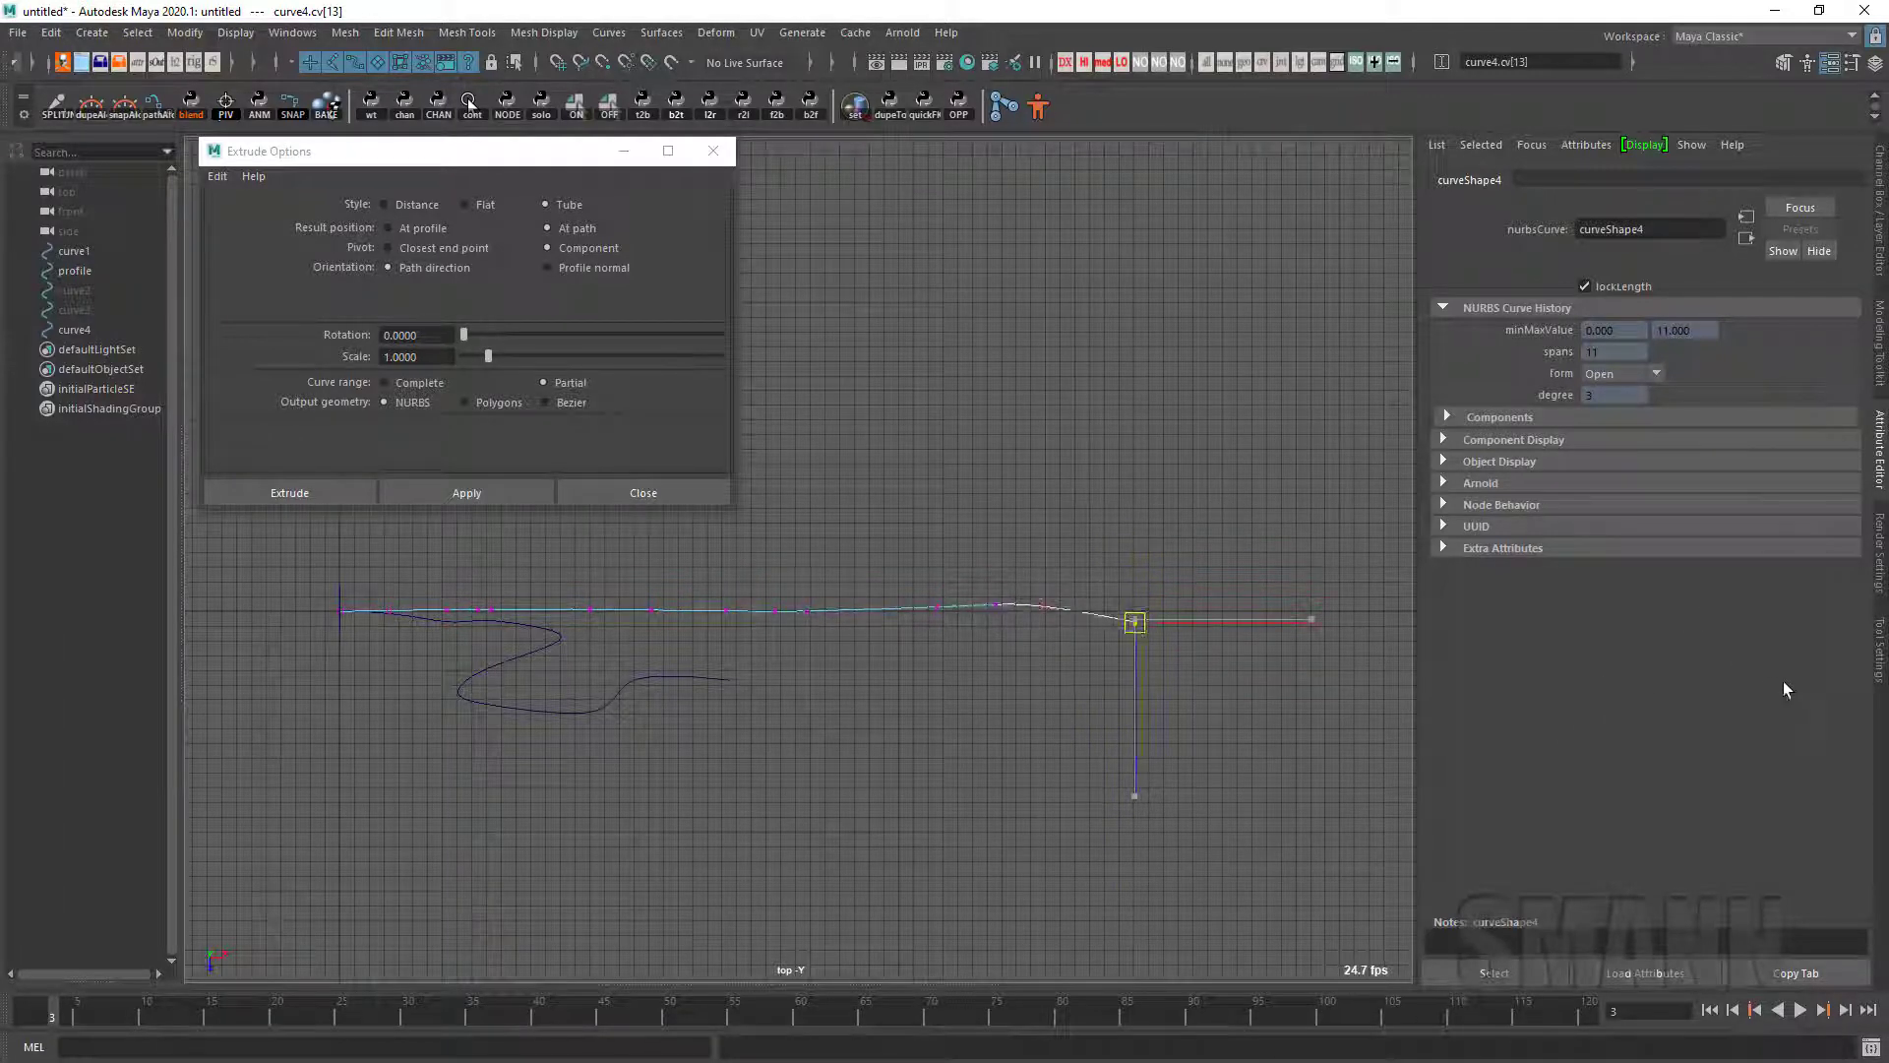
Step: Return to the perspective view and object mode, select the straightened curve4, and run the arclen command on it
{"action": "key", "text": "space"}
{"action": "left_click_drag", "start_coordinate": [1081, 676], "coordinate": [1134, 797]}
{"action": "key", "text": "F8"}
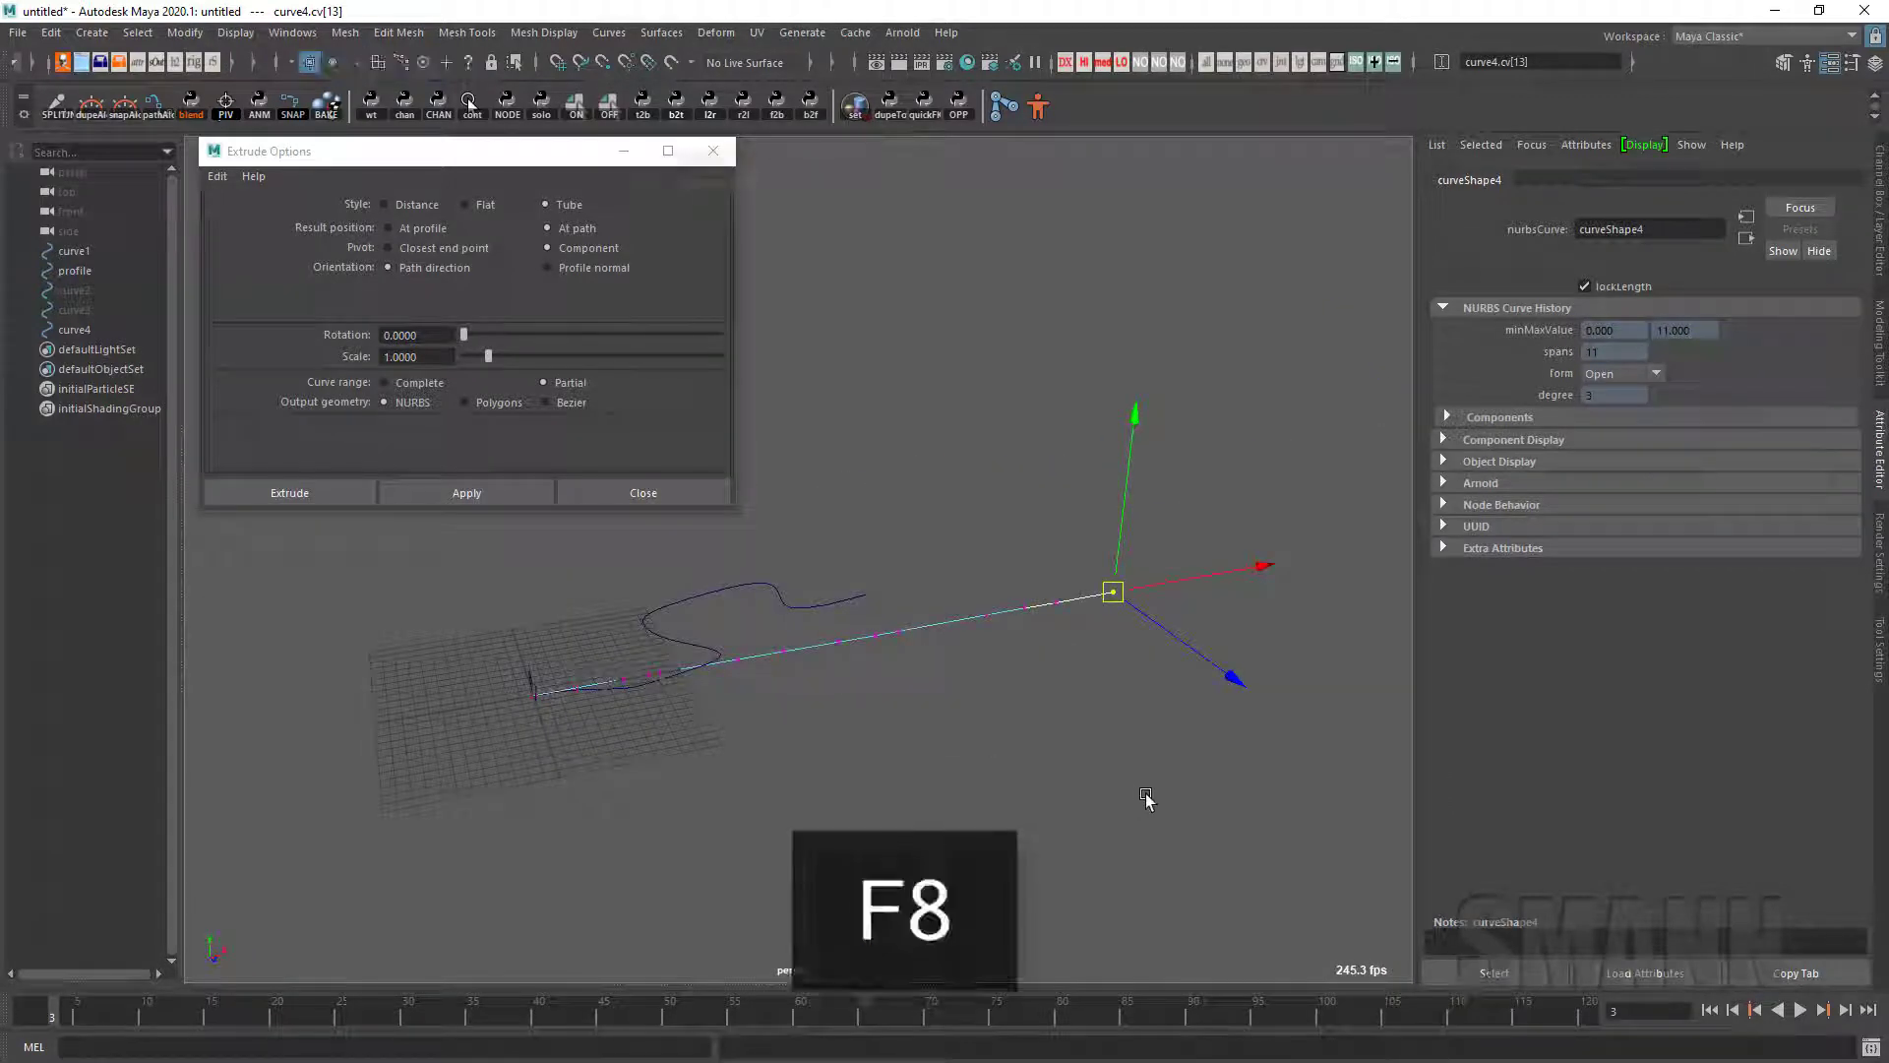
{"action": "left_click_drag", "start_coordinate": [1052, 522], "coordinate": [1039, 710]}
{"action": "mouse_move", "coordinate": [1039, 711]}
{"action": "left_mouse_down", "text": "alt"}
{"action": "mouse_move", "coordinate": [1009, 540]}
{"action": "mouse_move", "coordinate": [1018, 685]}
{"action": "left_mouse_up", "text": "alt"}
{"action": "key", "text": "Up"}
{"action": "key", "text": "Return"}
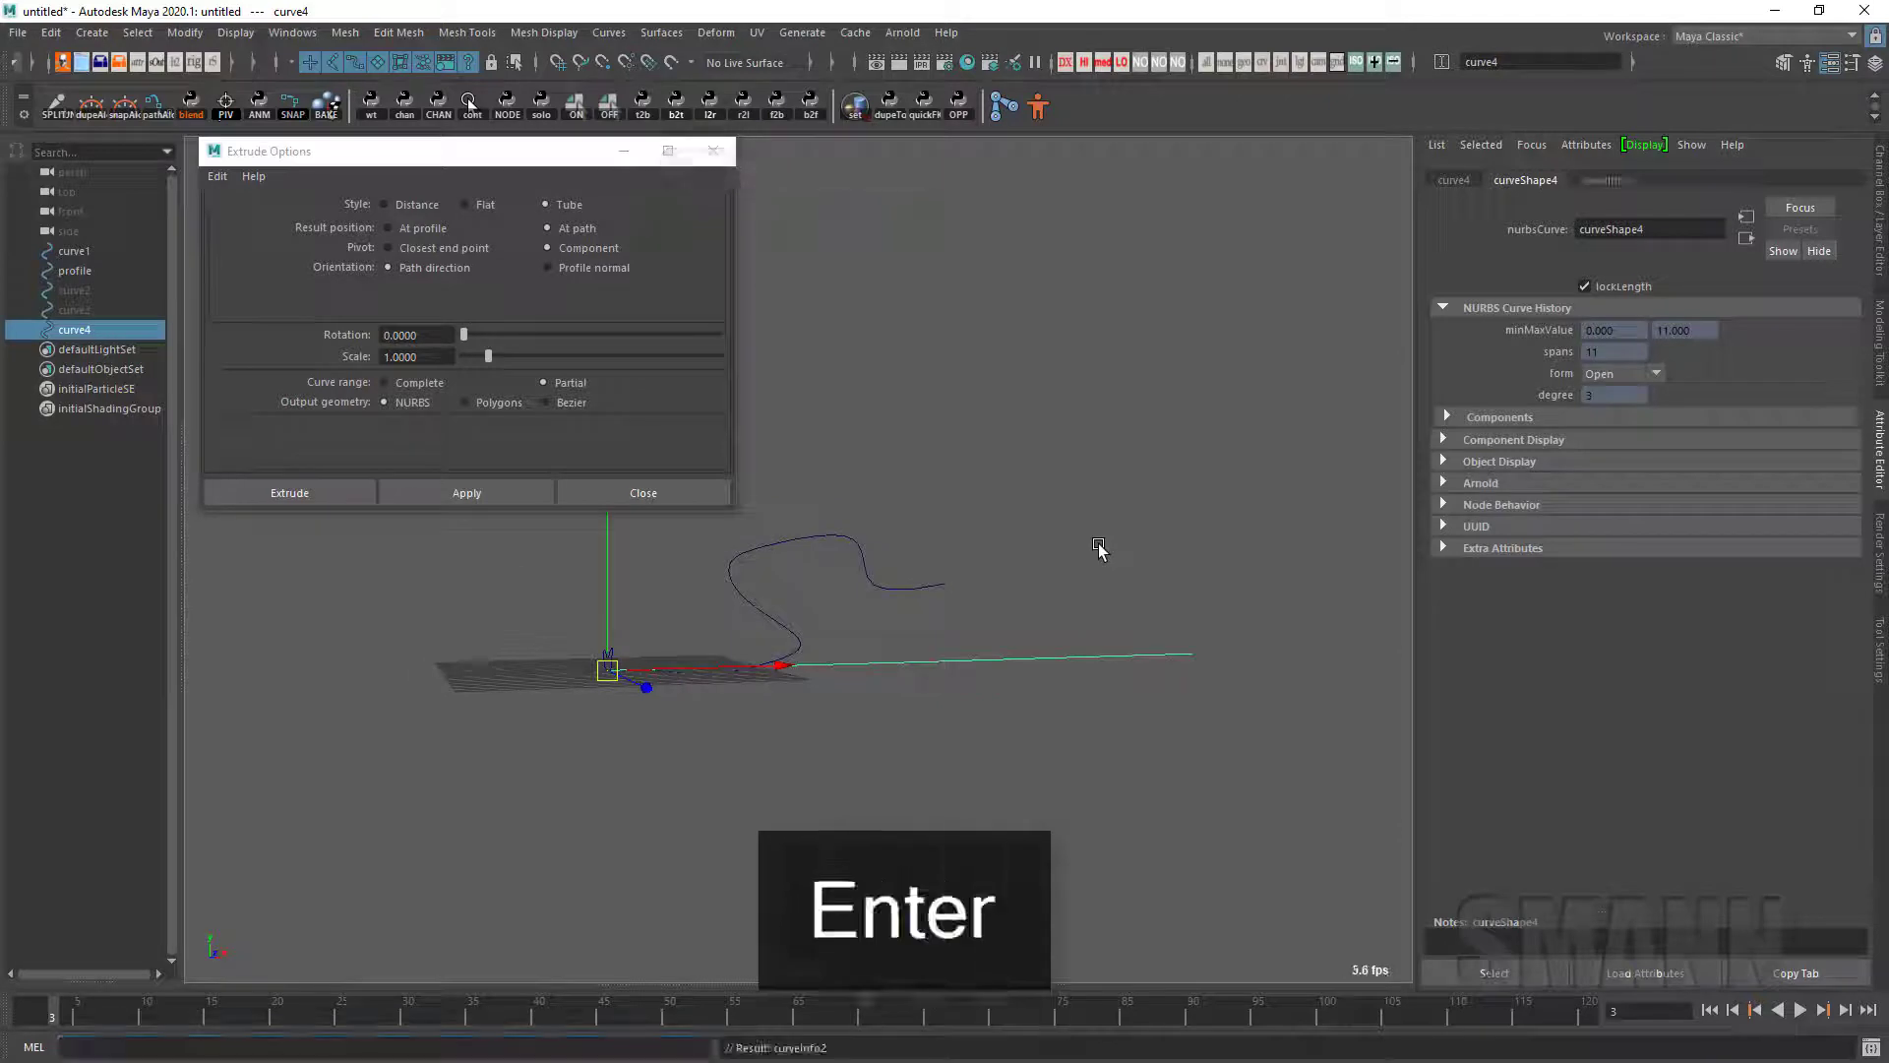
Step: Compare the arcLength attributes of the straightened curve4 and the original curve1
{"action": "left_click", "coordinate": [1606, 181]}
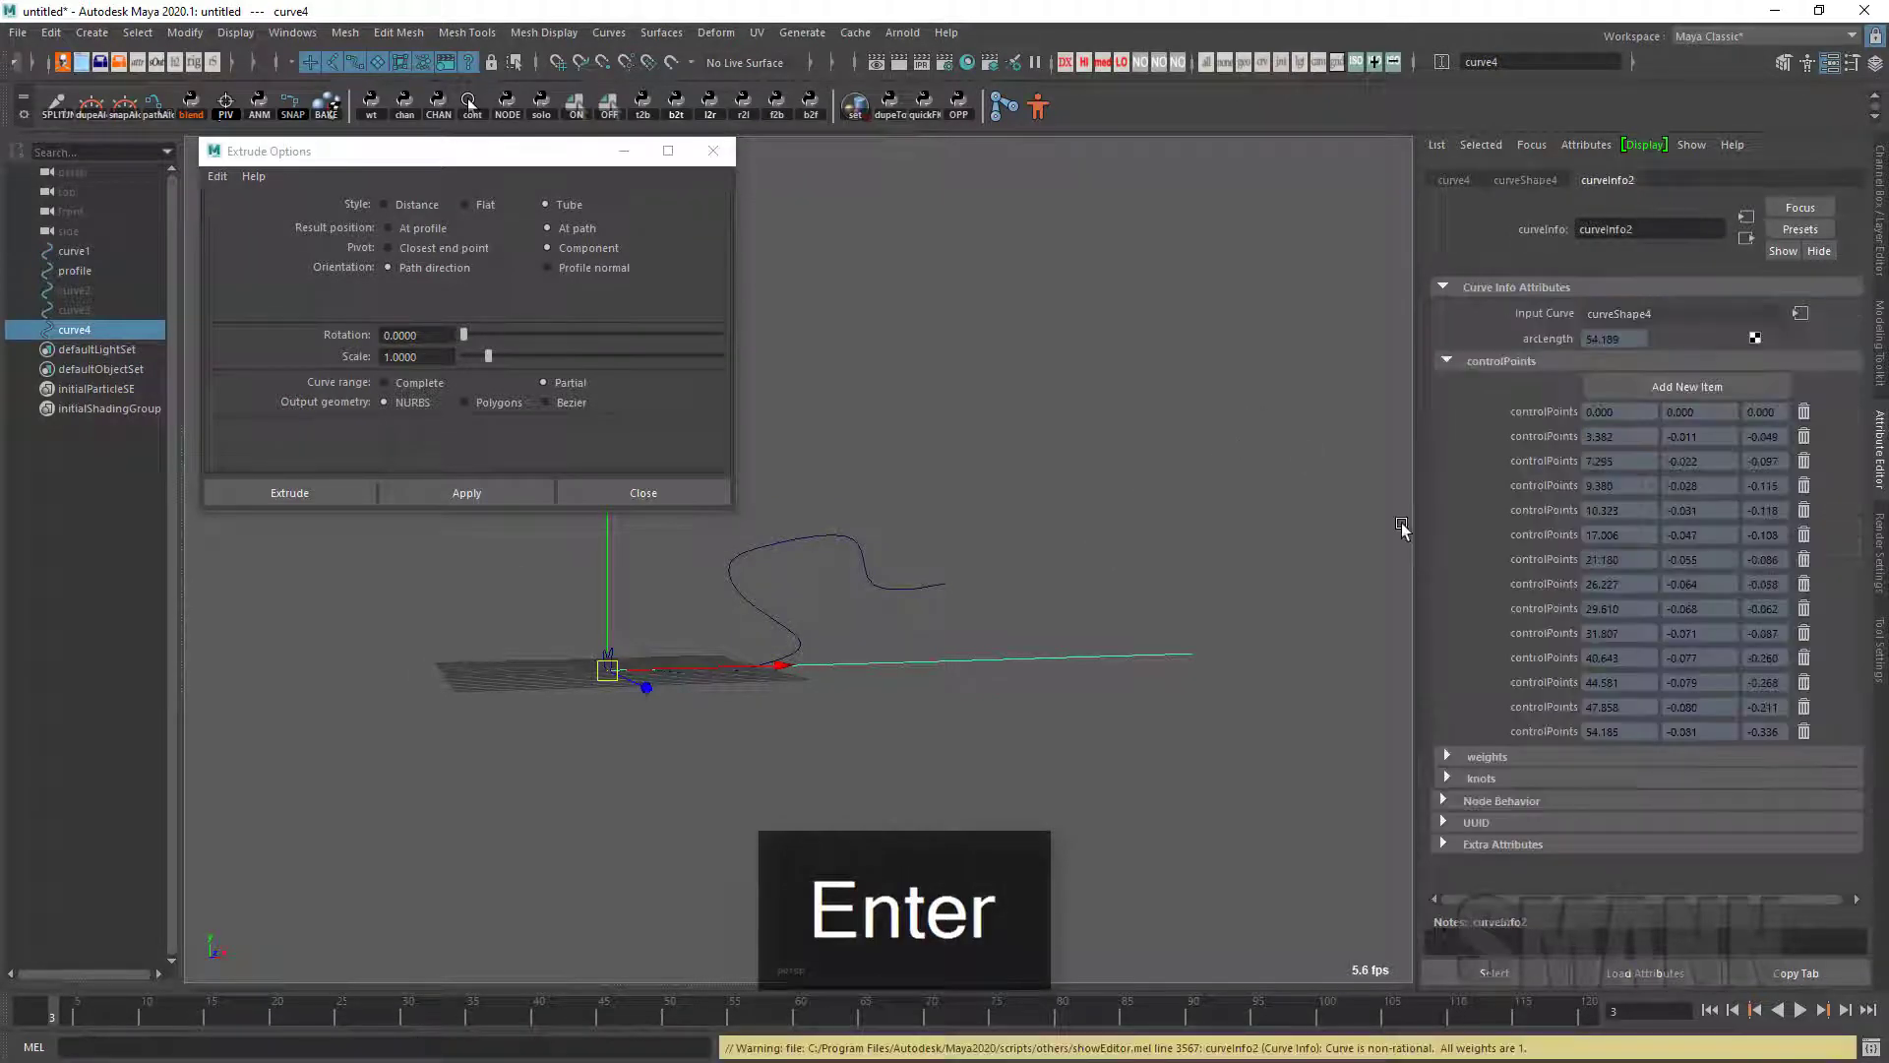
{"action": "left_click_drag", "start_coordinate": [1161, 539], "coordinate": [1133, 571], "text": "alt"}
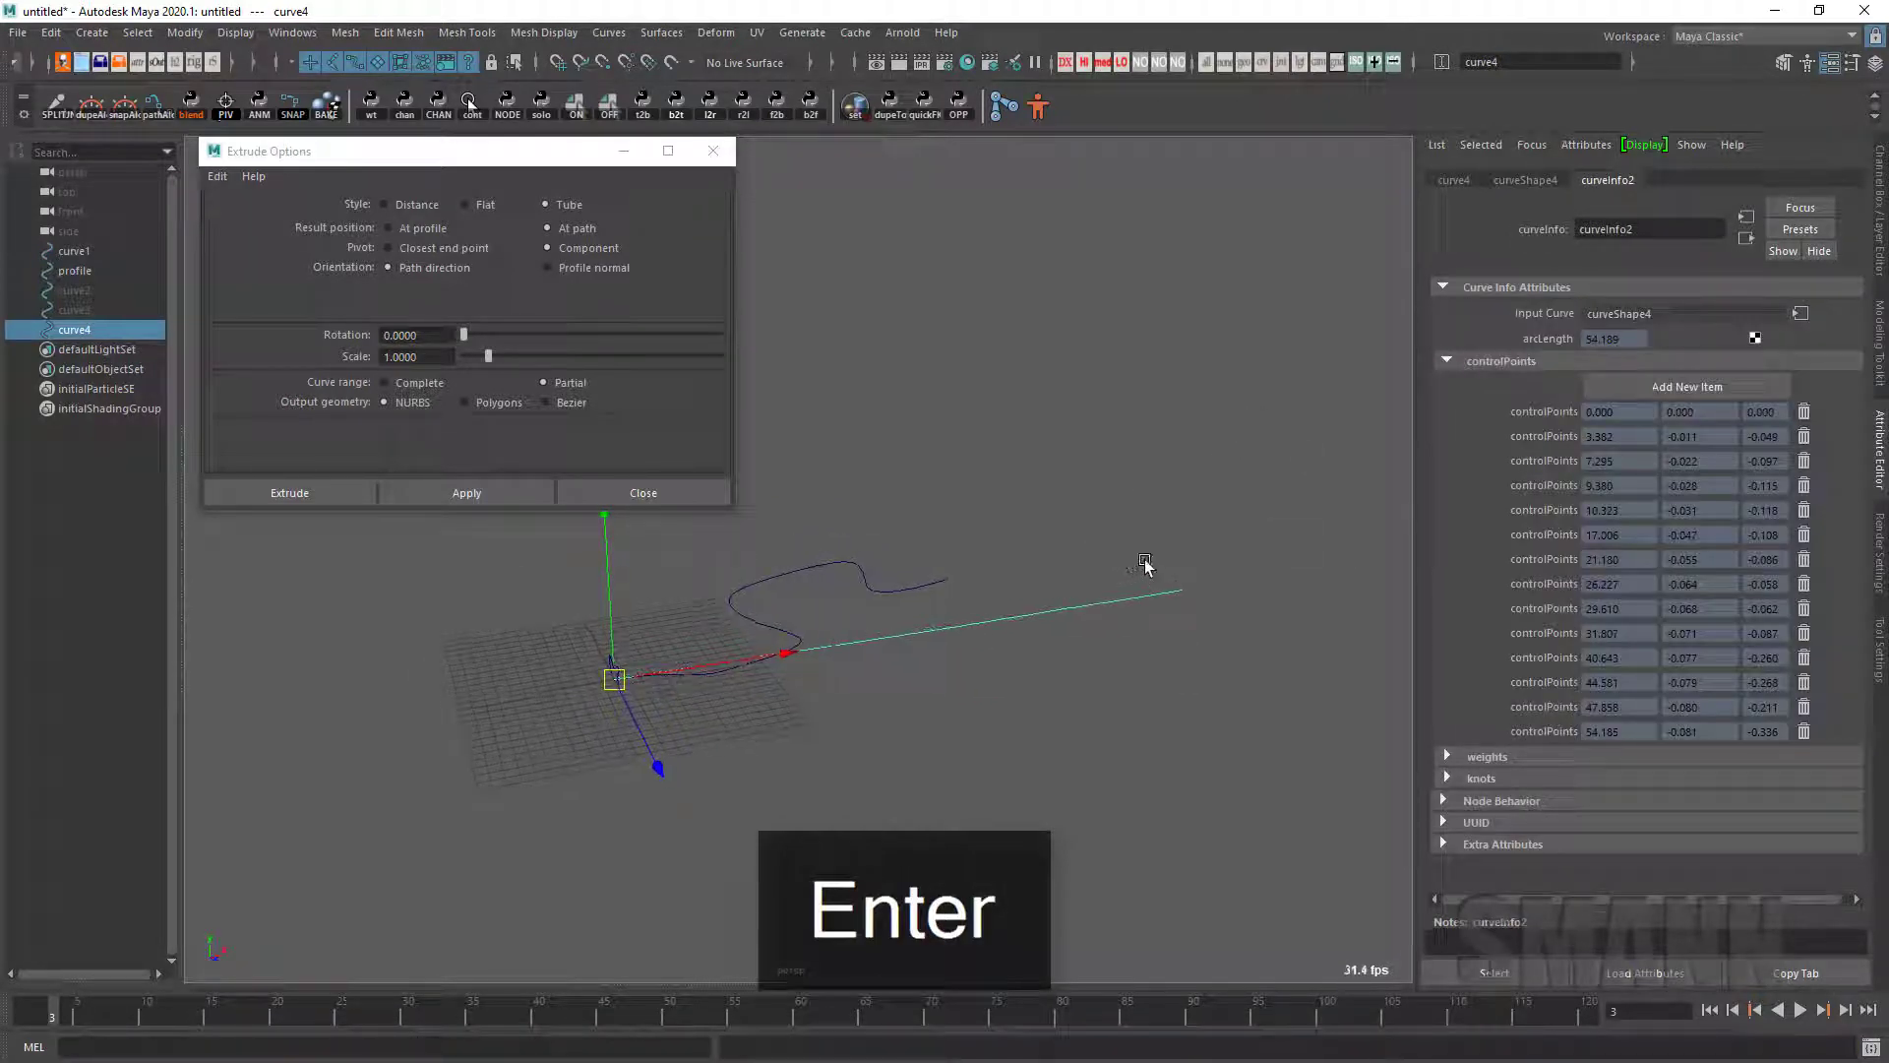
{"action": "left_click", "coordinate": [98, 253]}
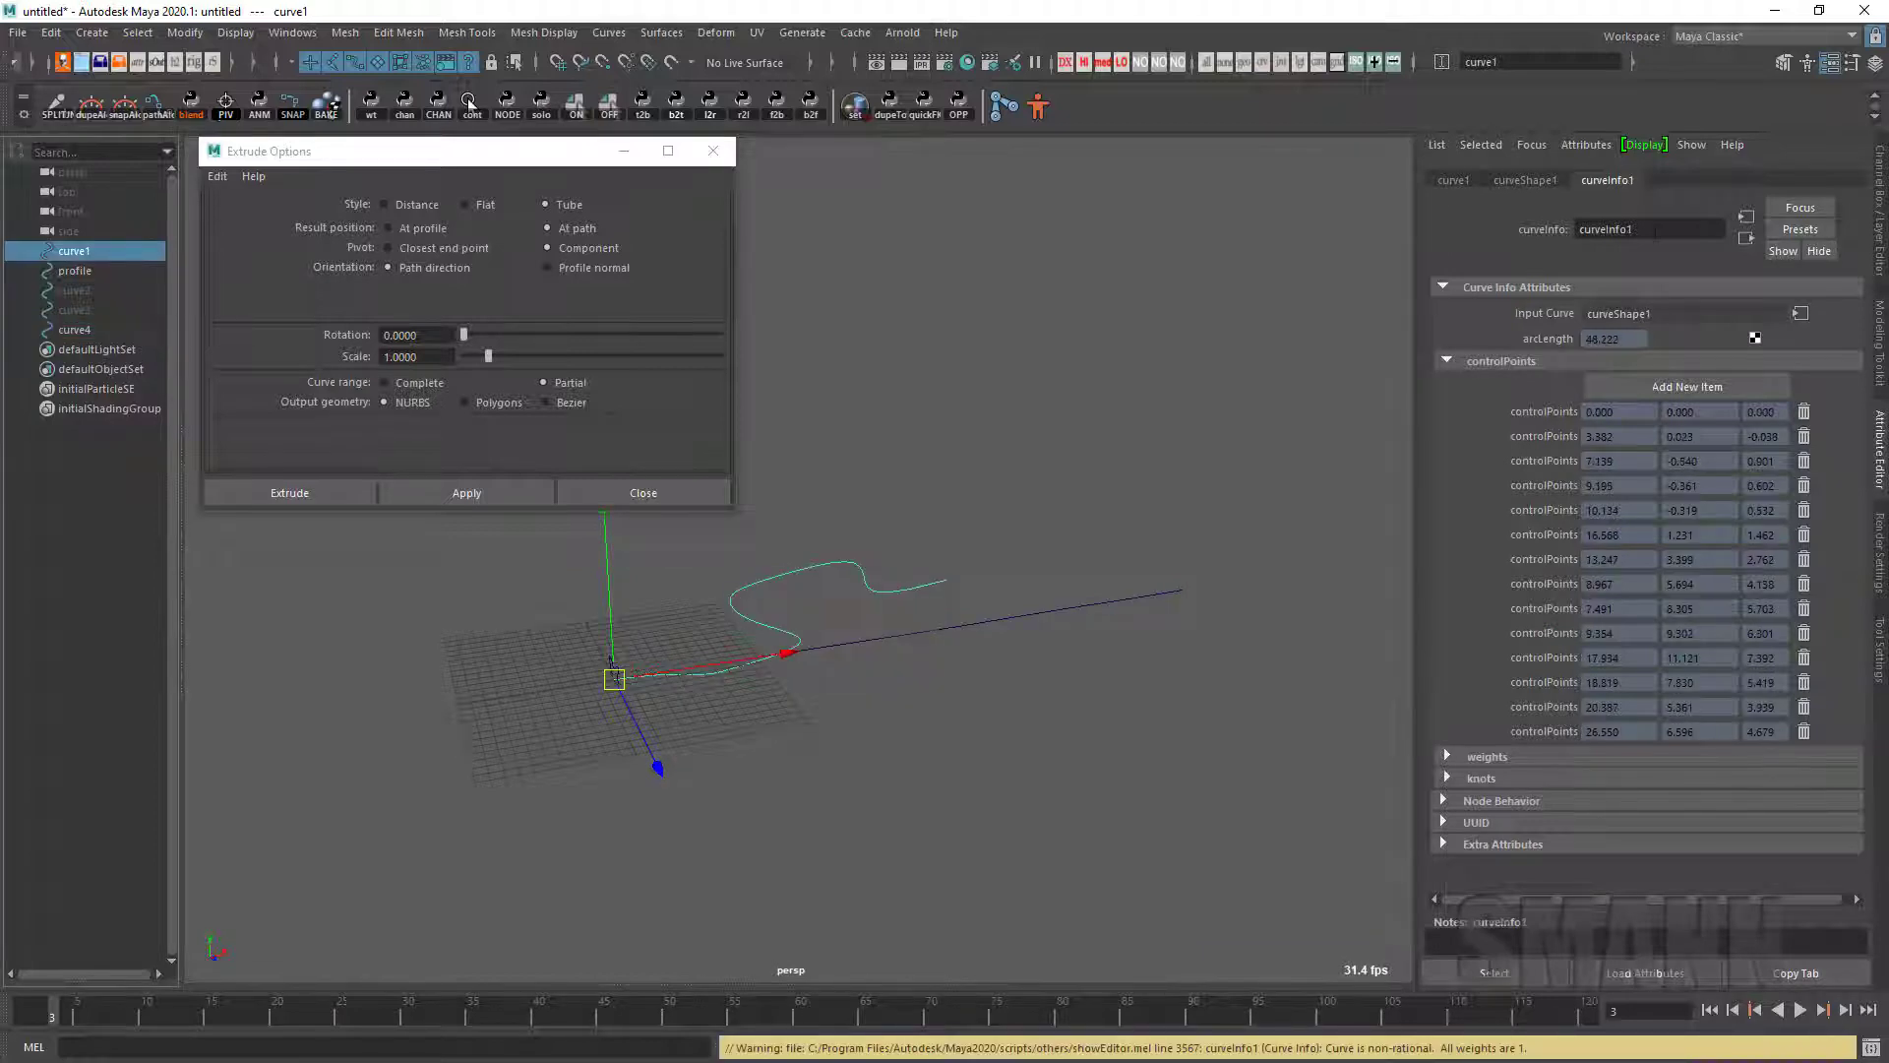
{"action": "left_click", "coordinate": [75, 329]}
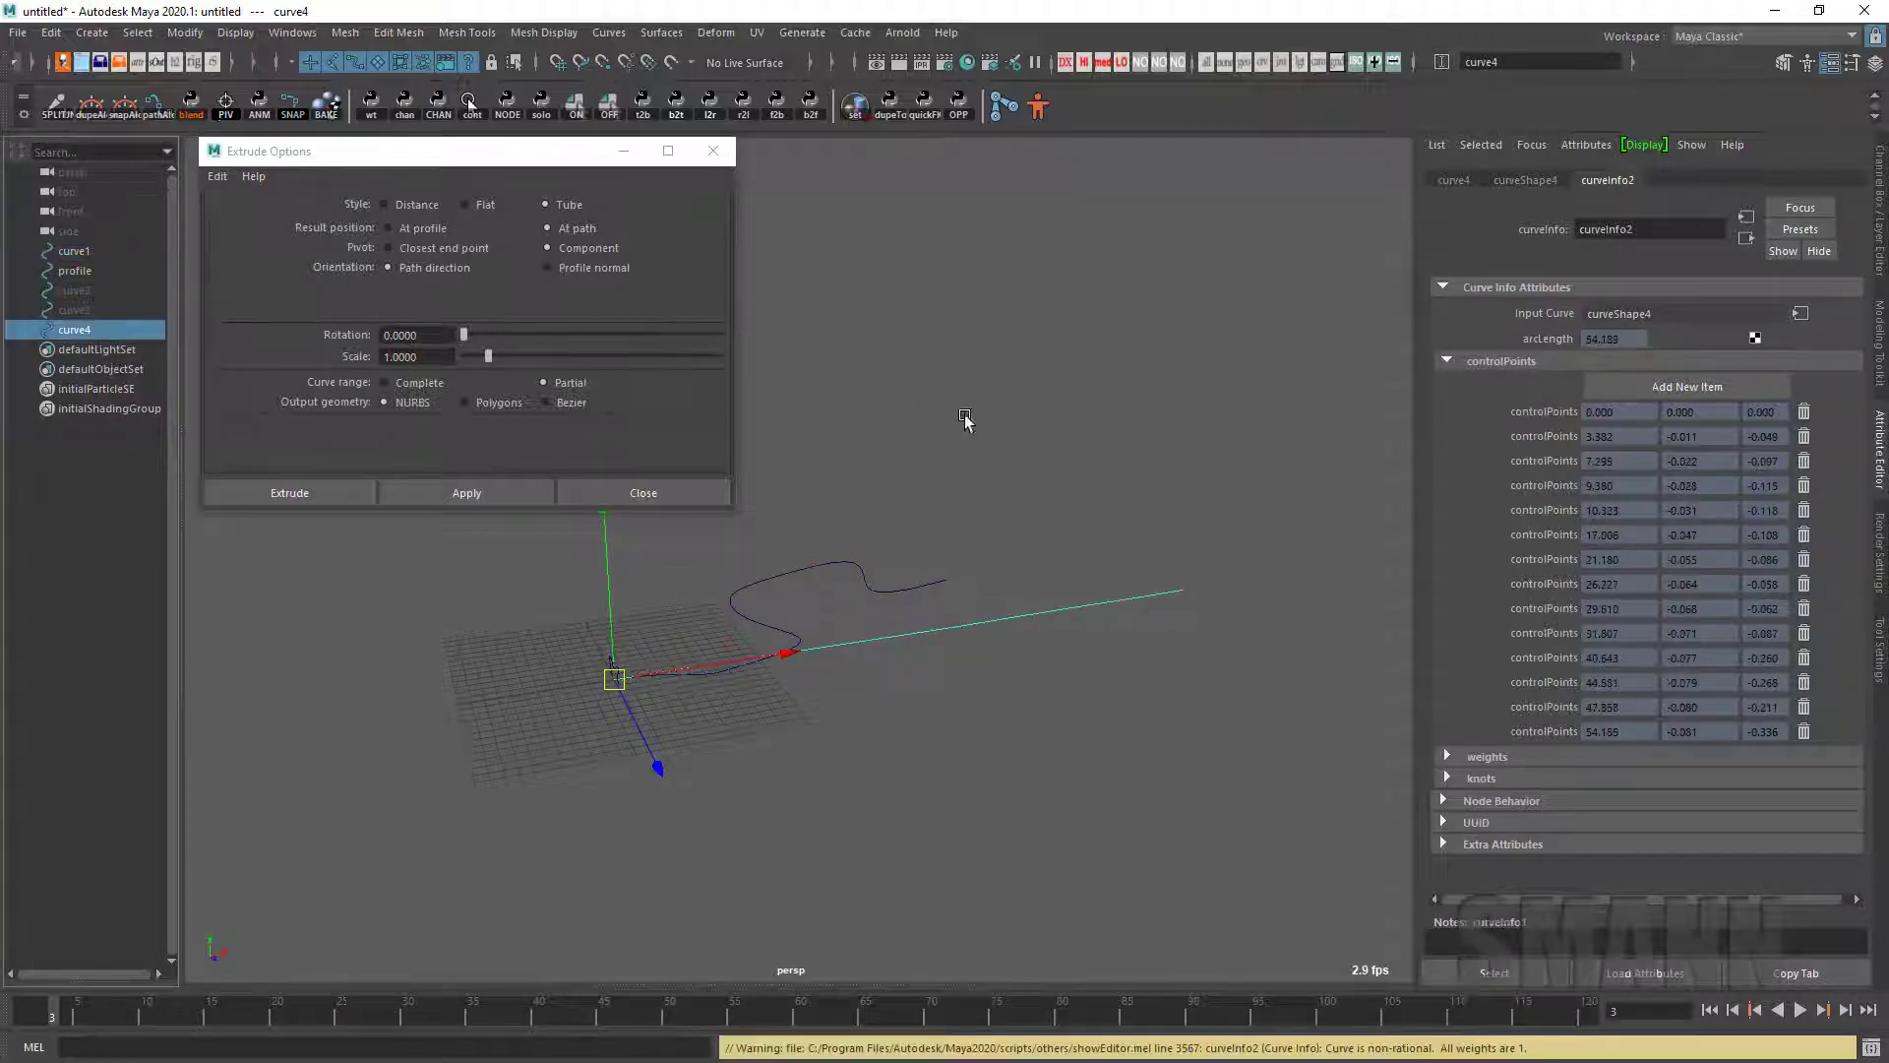
{"action": "left_click", "coordinate": [1042, 417]}
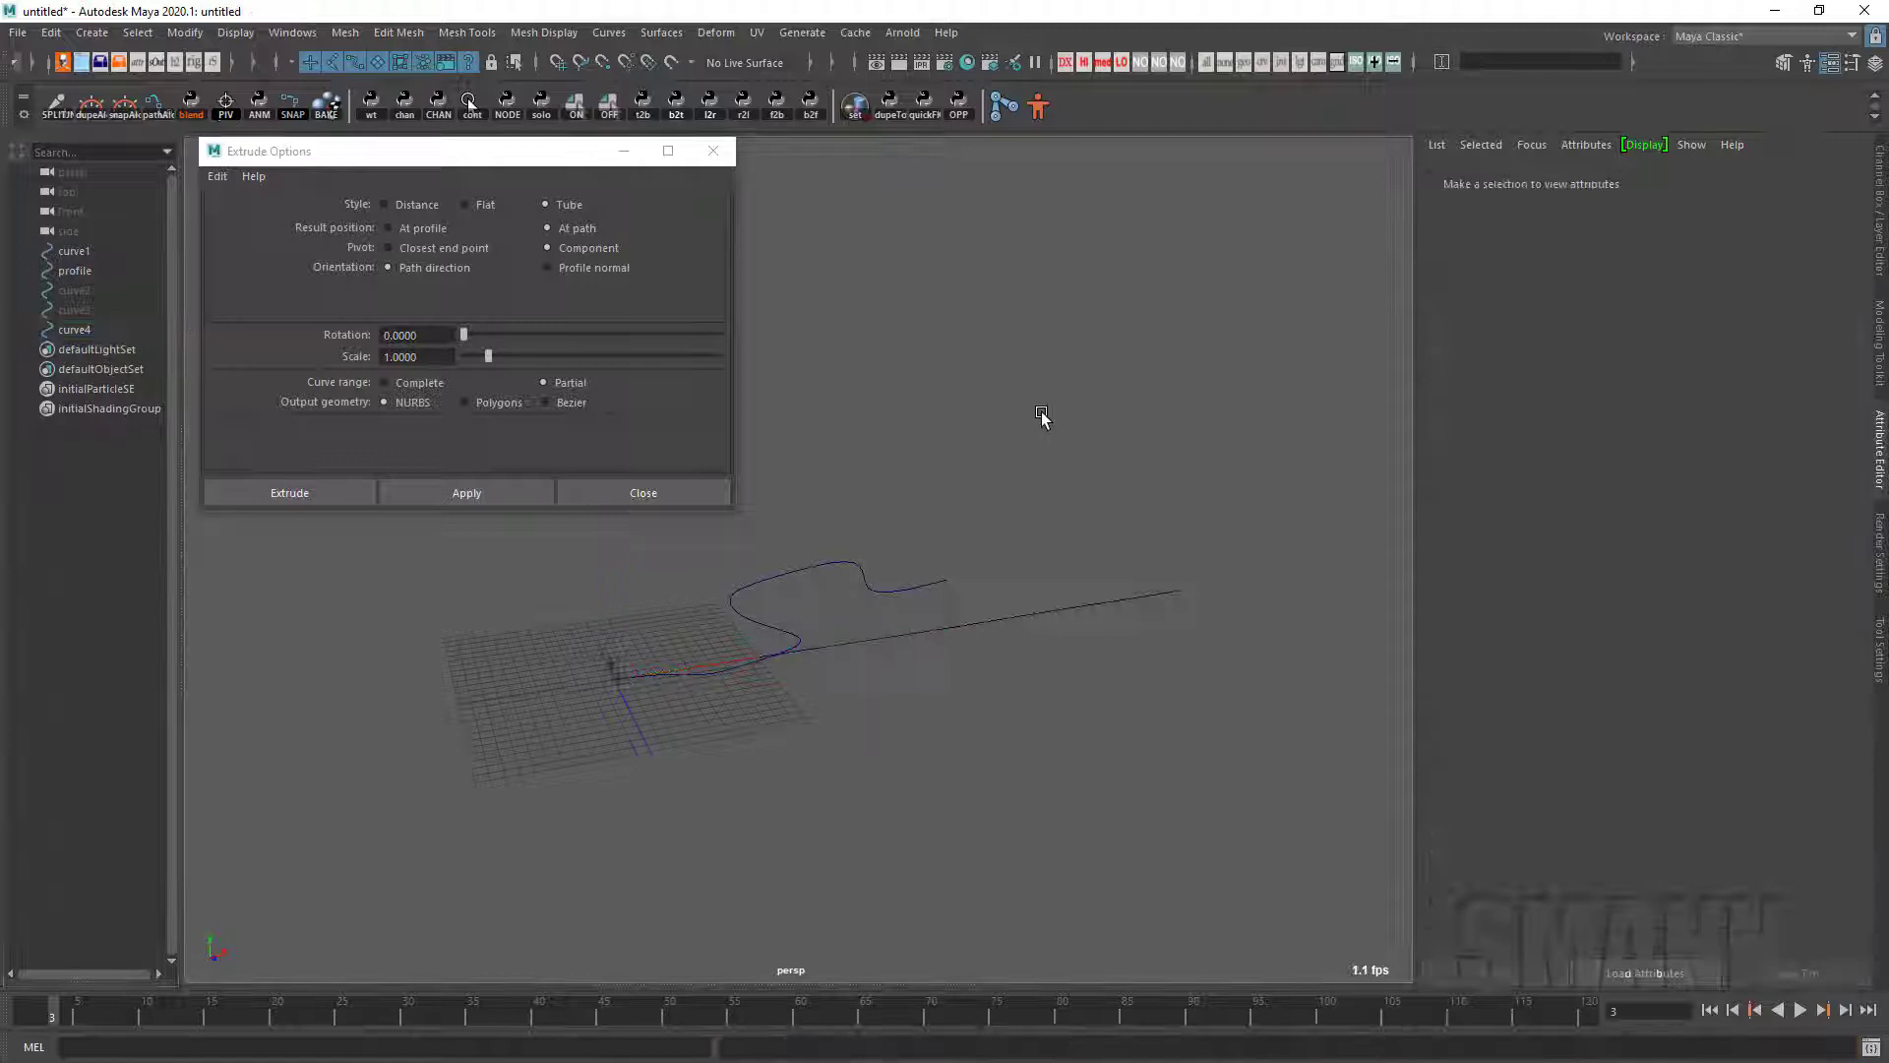
Step: Extrude the profile curve along the straightened curve4 using the Tube style, At path position, Component pivot and Partial curve range
{"action": "left_click_drag", "start_coordinate": [1060, 623], "coordinate": [1170, 689], "text": "alt"}
{"action": "left_click_drag", "start_coordinate": [1112, 590], "coordinate": [1192, 844]}
{"action": "left_click_drag", "start_coordinate": [1079, 797], "coordinate": [1060, 362], "text": "alt"}
{"action": "left_click", "coordinate": [1083, 776]}
{"action": "left_click", "coordinate": [562, 723]}
{"action": "key", "text": "space"}
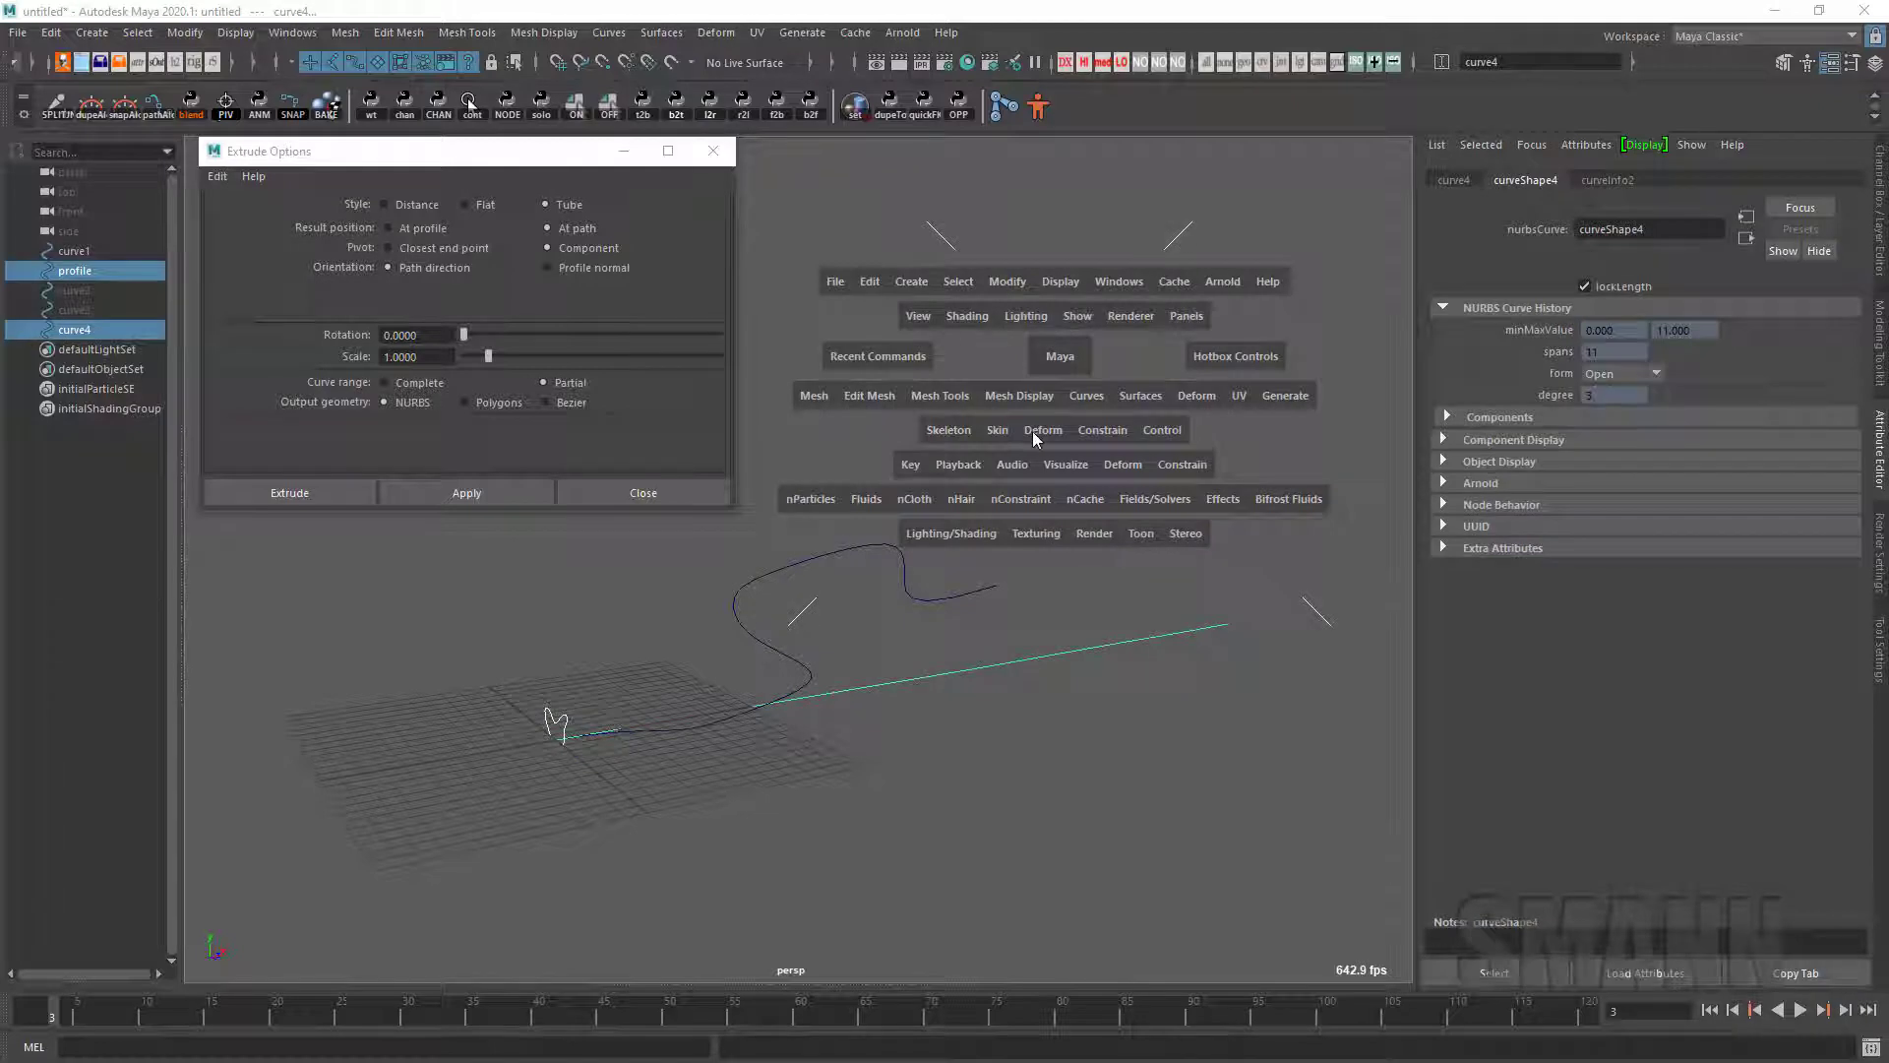
{"action": "left_click", "coordinate": [466, 492]}
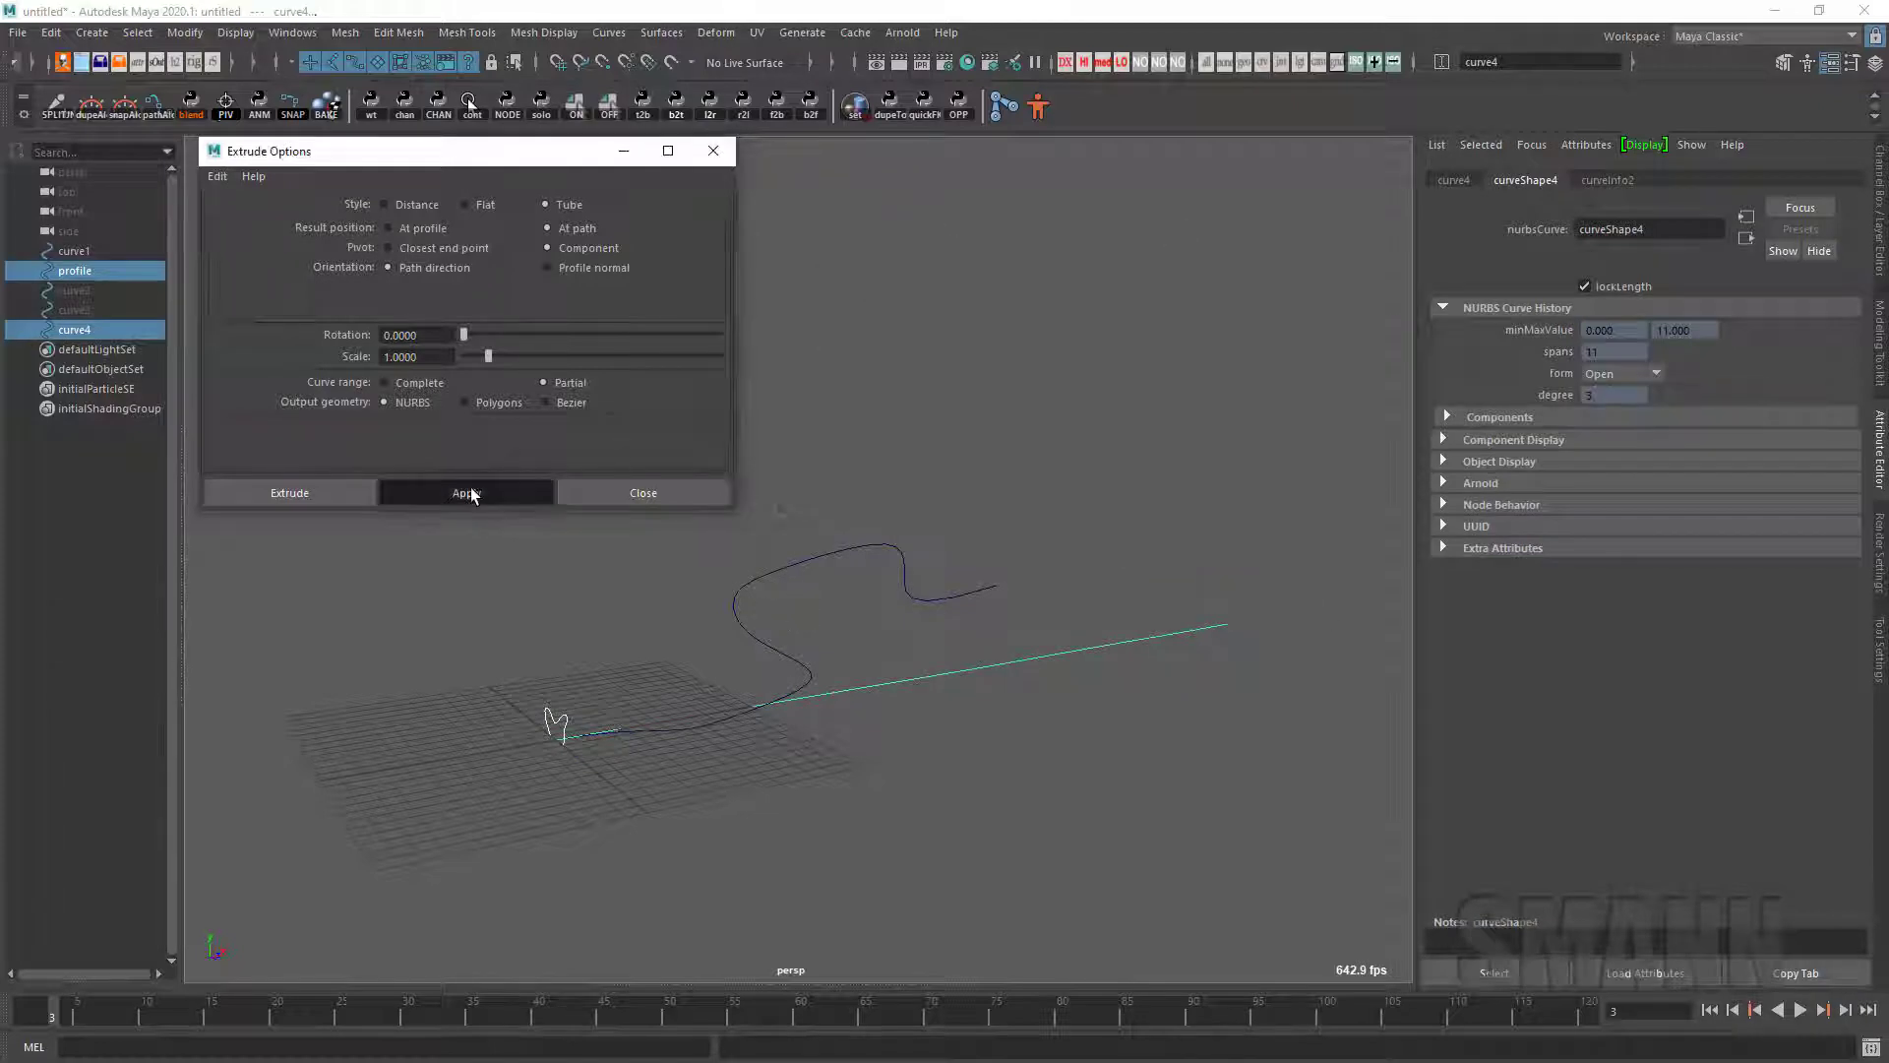
{"action": "left_click", "coordinate": [1167, 517]}
Step: Select the straight extruded surface and try varying the minValue and maxValue of its subCurve1 and subCurve2 inputs
{"action": "key", "text": "ctrl+a"}
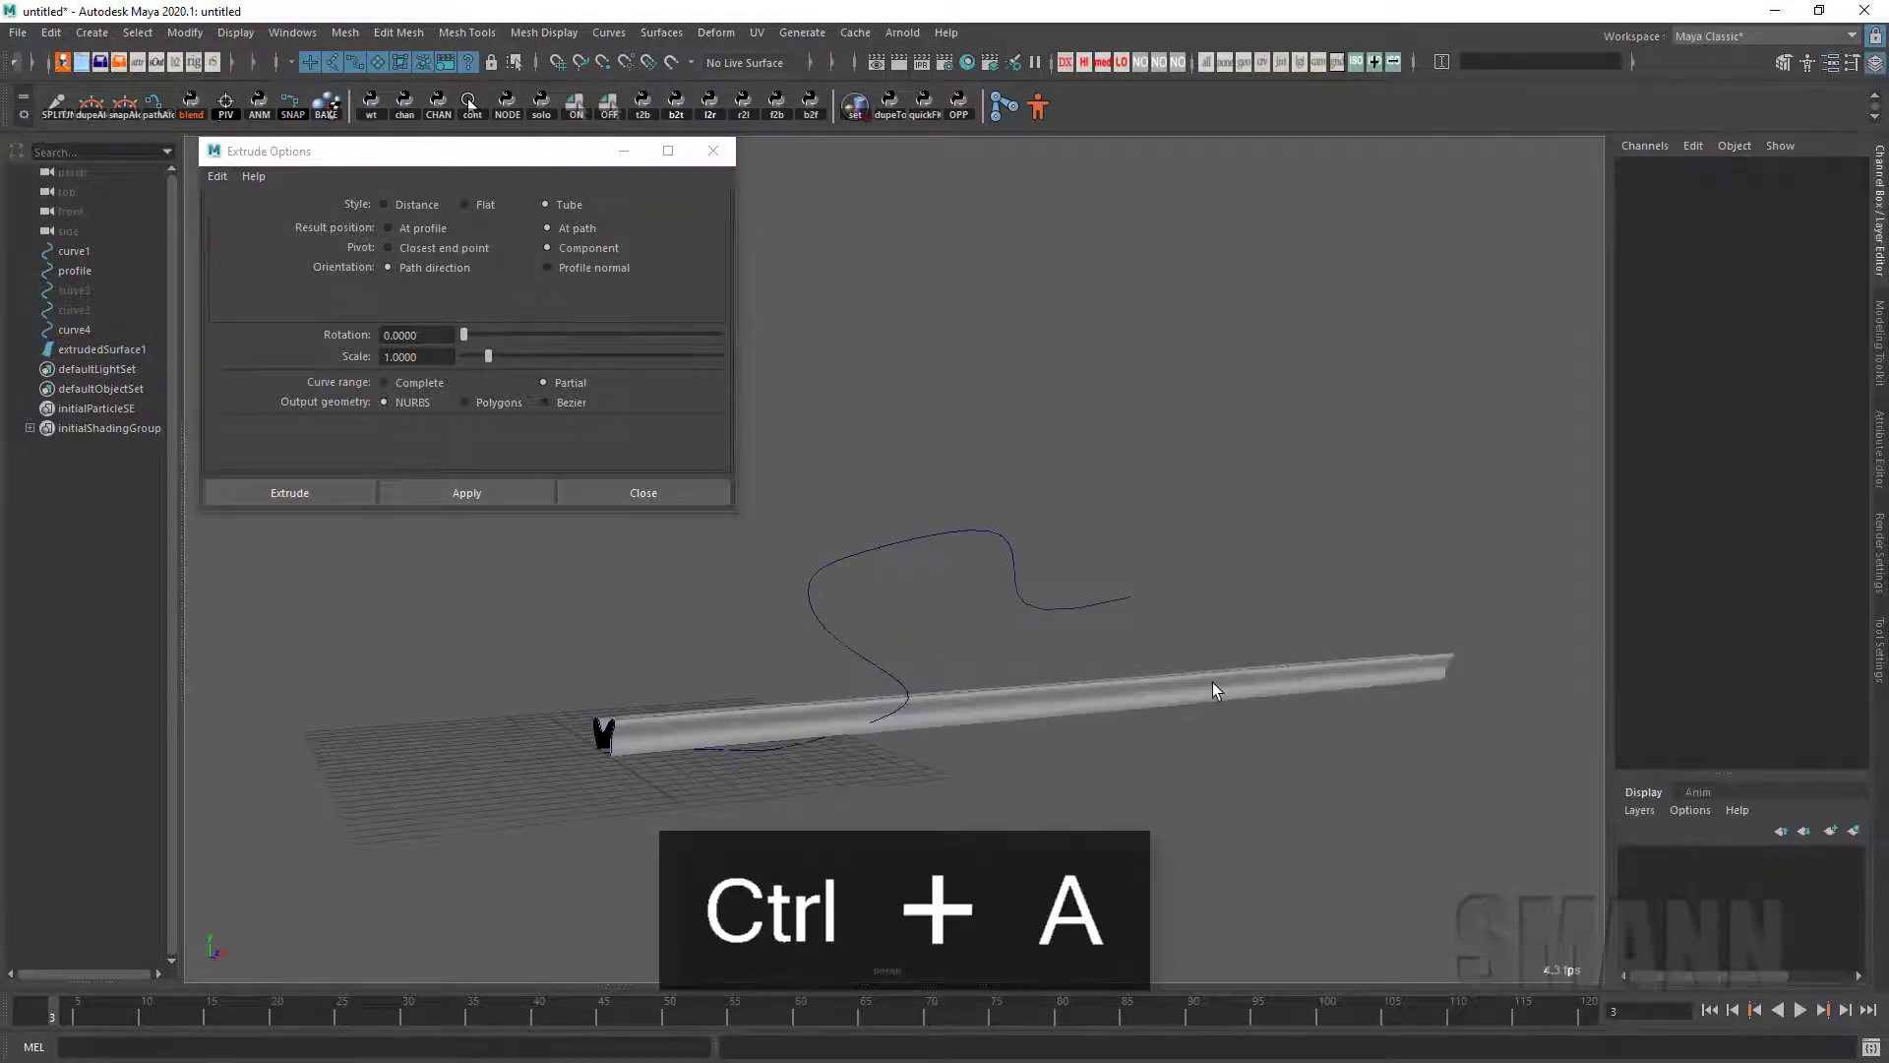
{"action": "left_click", "coordinate": [1213, 682]}
{"action": "left_click", "coordinate": [1656, 401]}
{"action": "left_click", "coordinate": [1774, 417]}
{"action": "mouse_move", "coordinate": [1161, 421]}
{"action": "middle_mouse_down"}
{"action": "mouse_move", "coordinate": [1227, 419]}
{"action": "mouse_move", "coordinate": [1151, 435]}
{"action": "middle_mouse_up"}
{"action": "left_click", "coordinate": [1654, 449]}
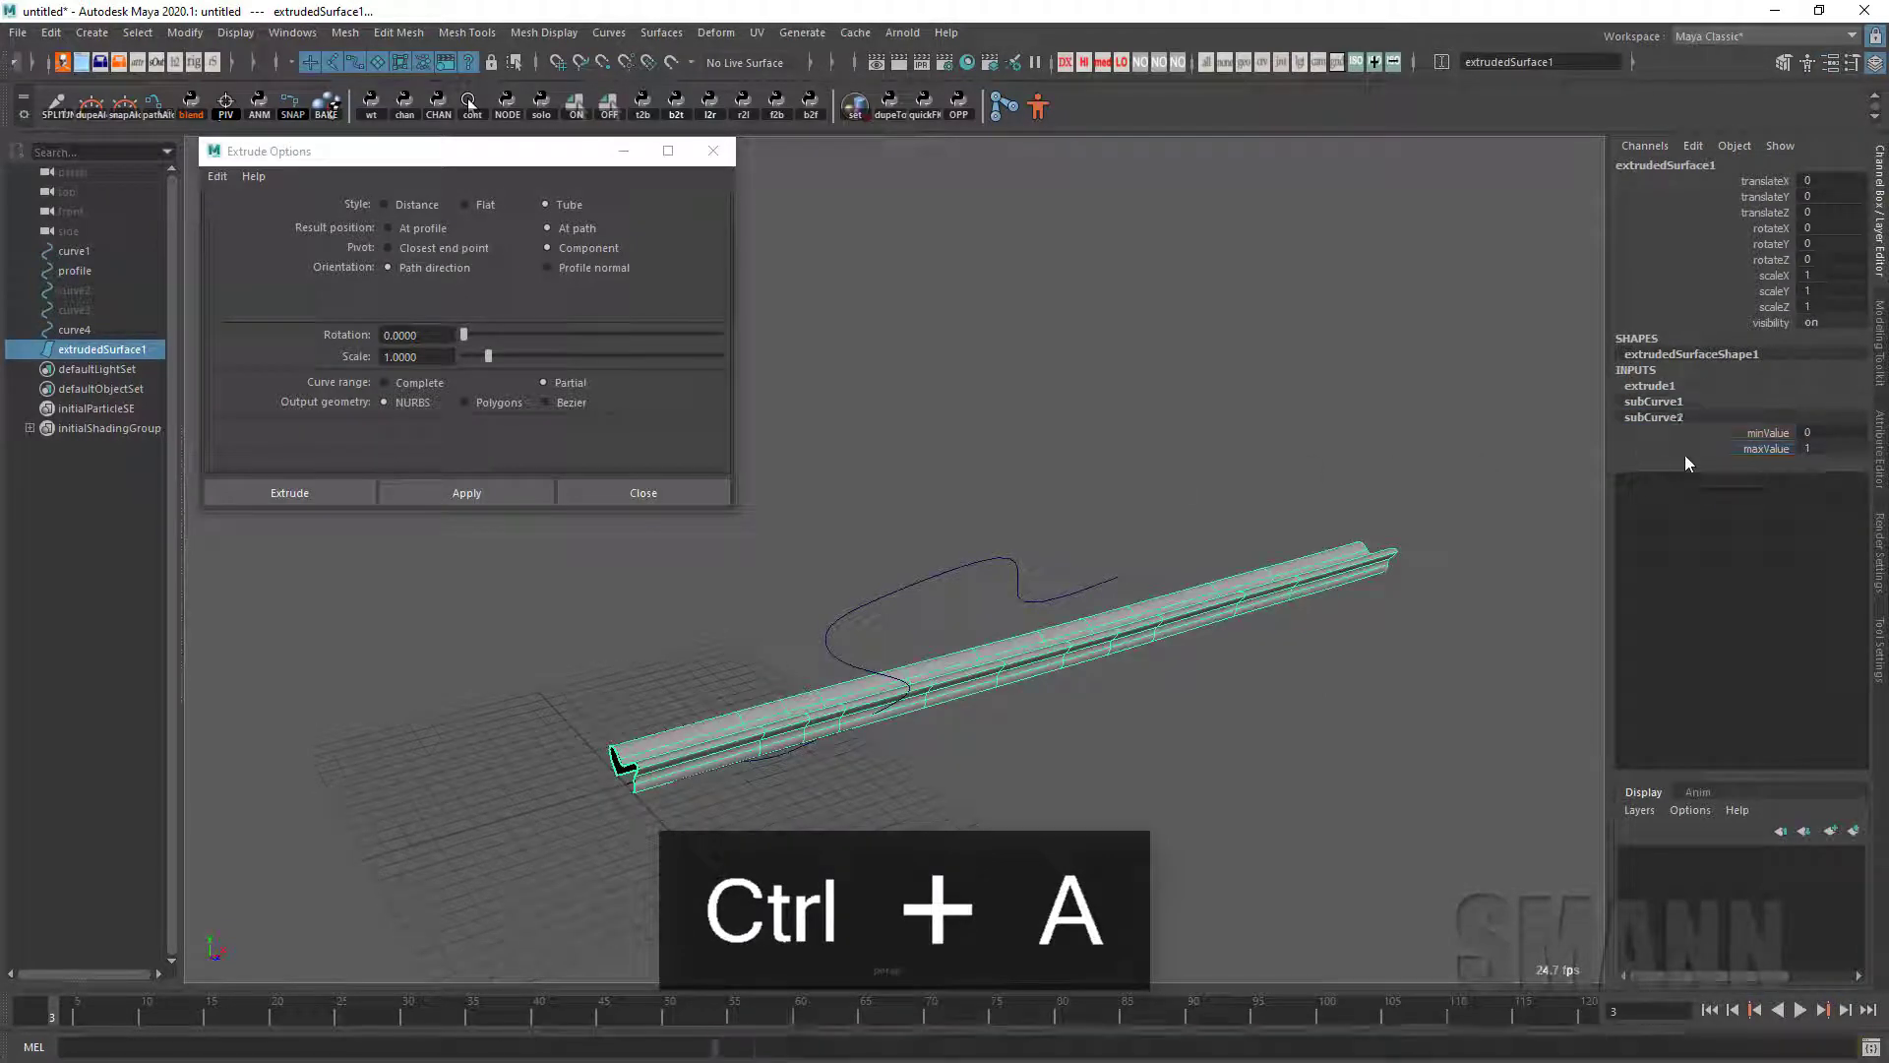
{"action": "middle_click_drag", "start_coordinate": [1341, 449], "coordinate": [1420, 407]}
{"action": "left_click", "coordinate": [1771, 449]}
{"action": "left_click", "coordinate": [1514, 435]}
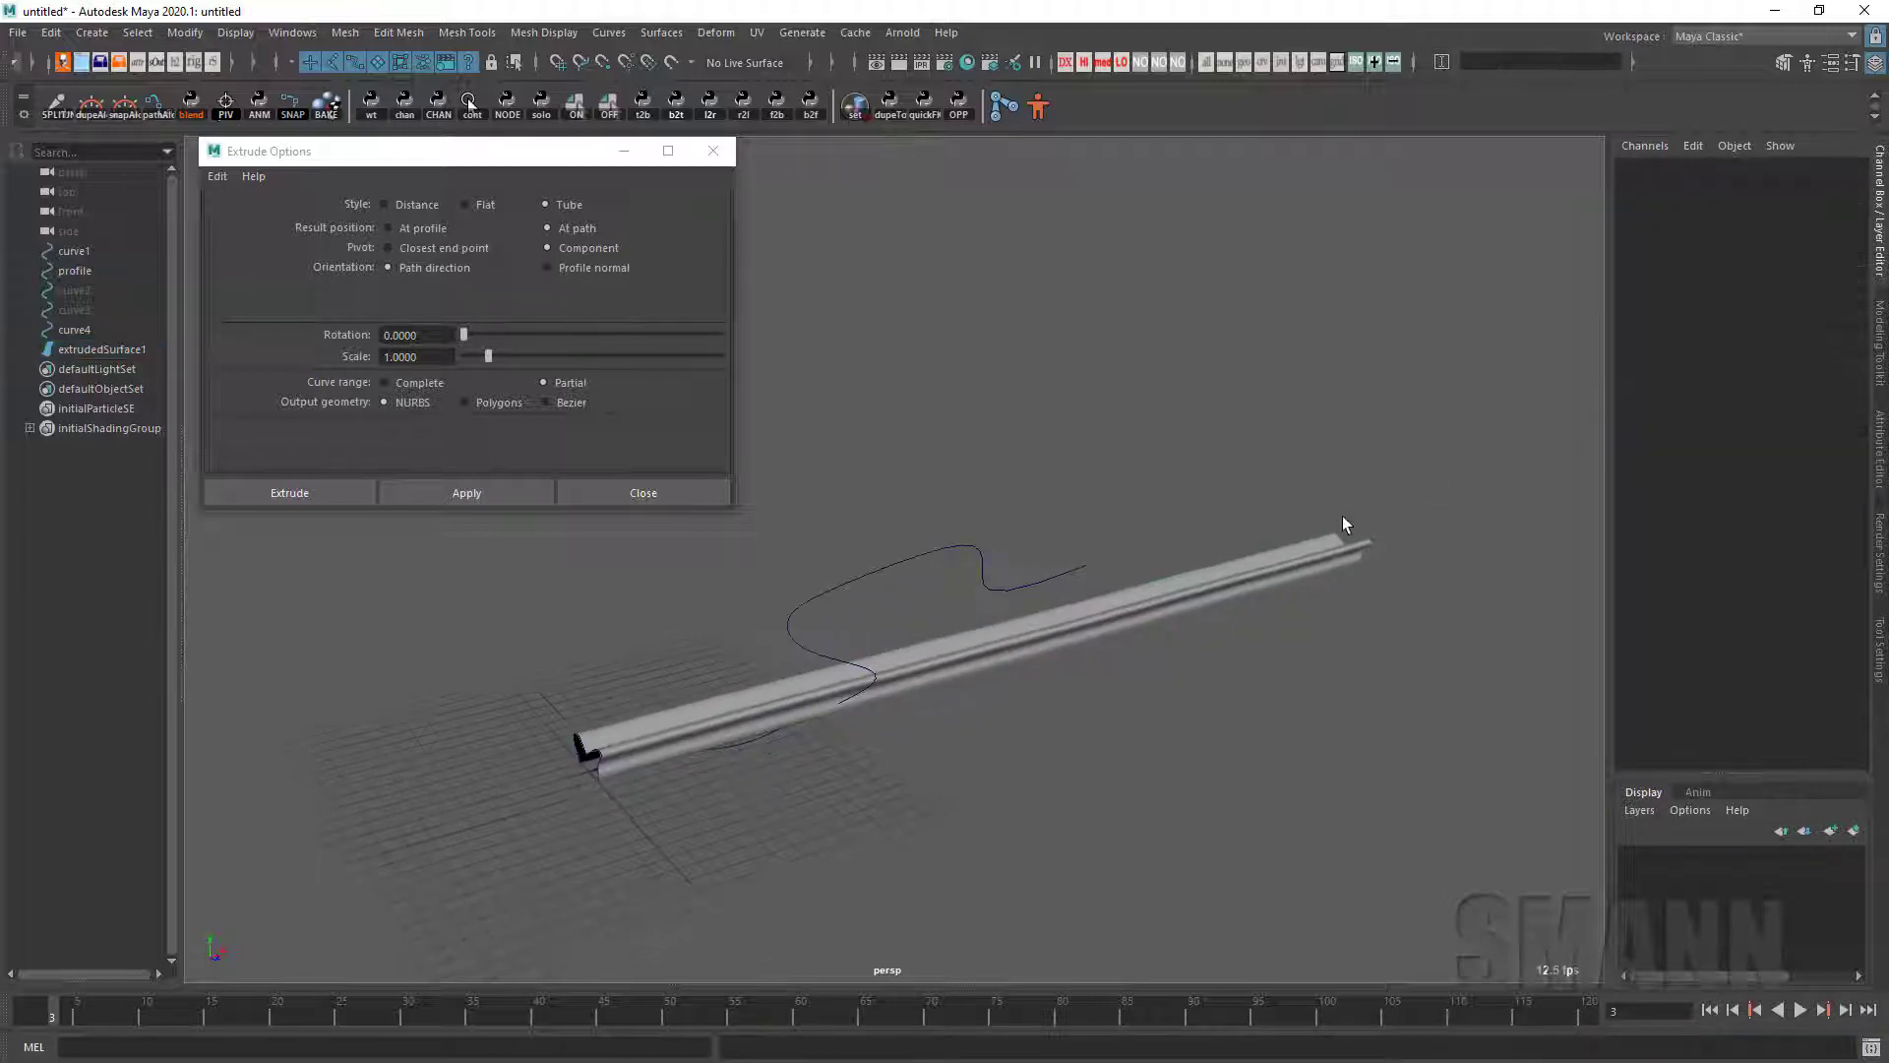
Step: Duplicate curve4, the straight path curve of the extrusion
{"action": "left_click_drag", "start_coordinate": [1342, 516], "coordinate": [1033, 775], "text": "alt"}
{"action": "left_click", "coordinate": [1006, 738]}
{"action": "left_click", "coordinate": [99, 328]}
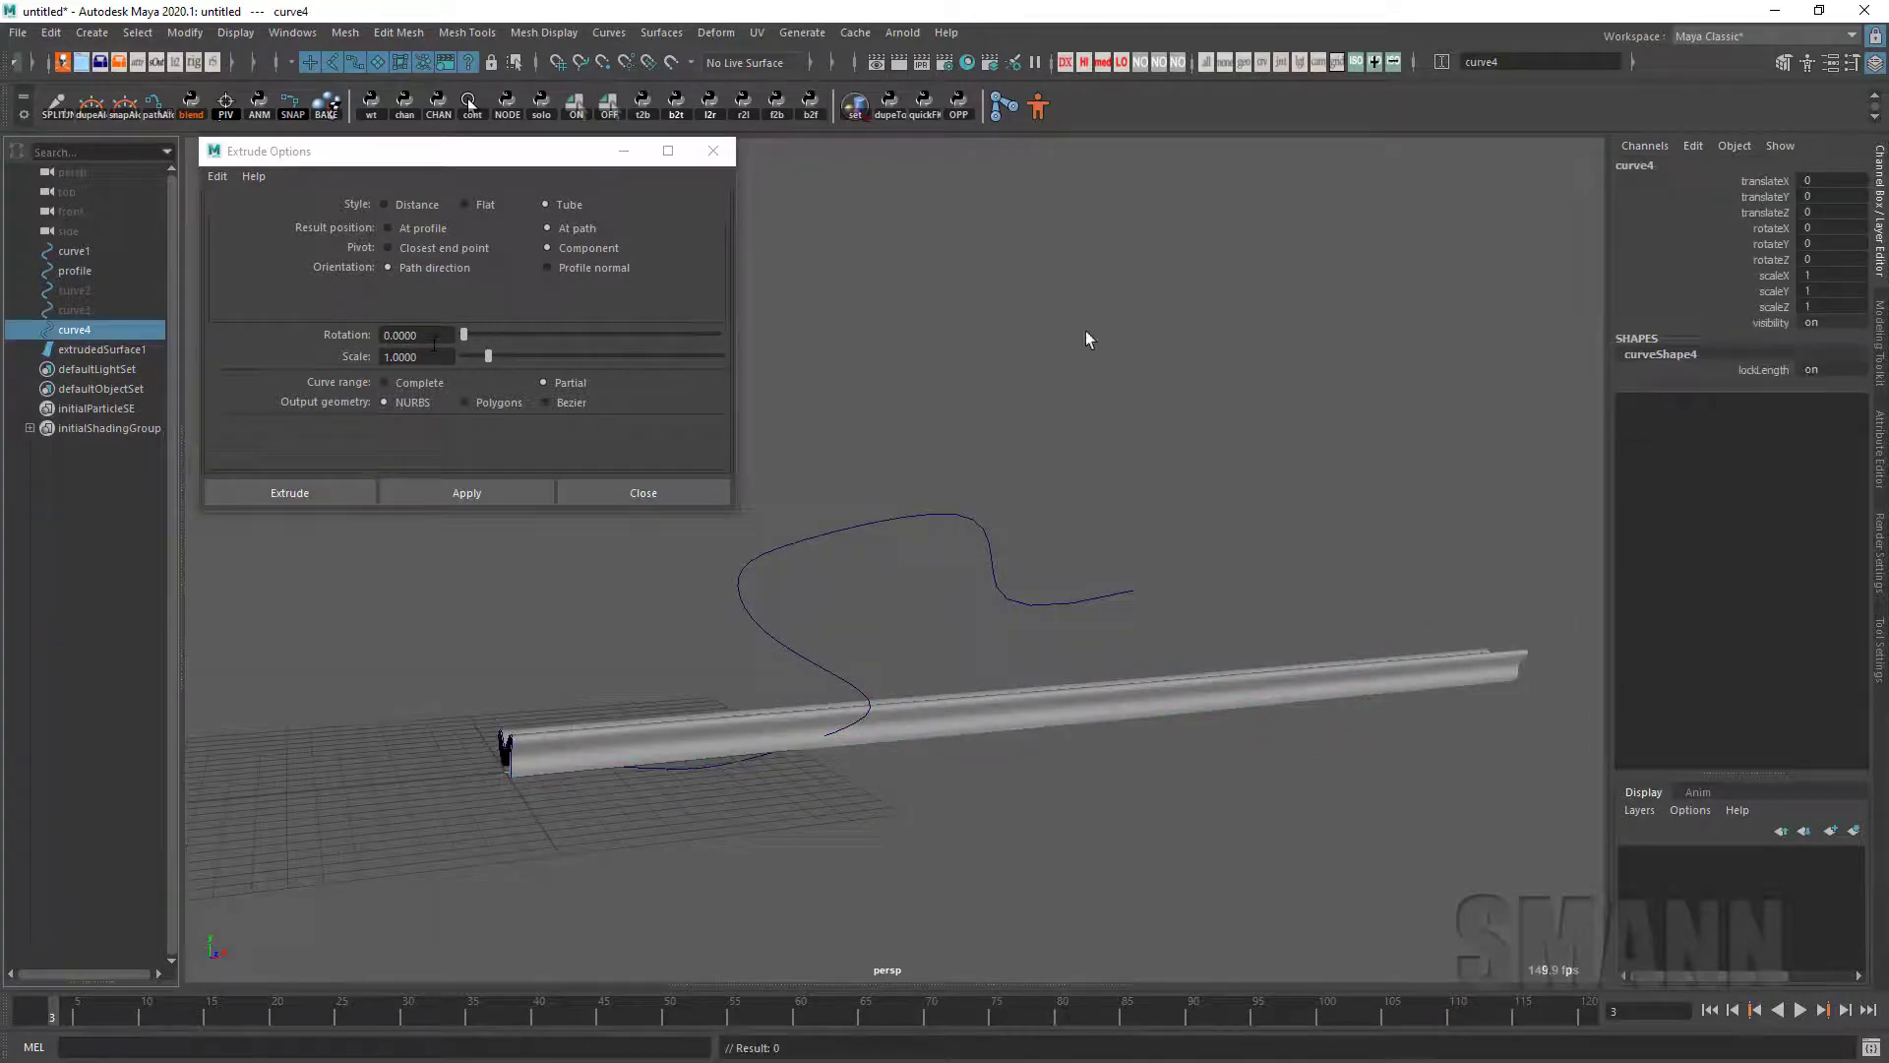
{"action": "key", "text": "ctrl+d"}
{"action": "key", "text": "alt+x"}
{"action": "key", "text": "alt+x"}
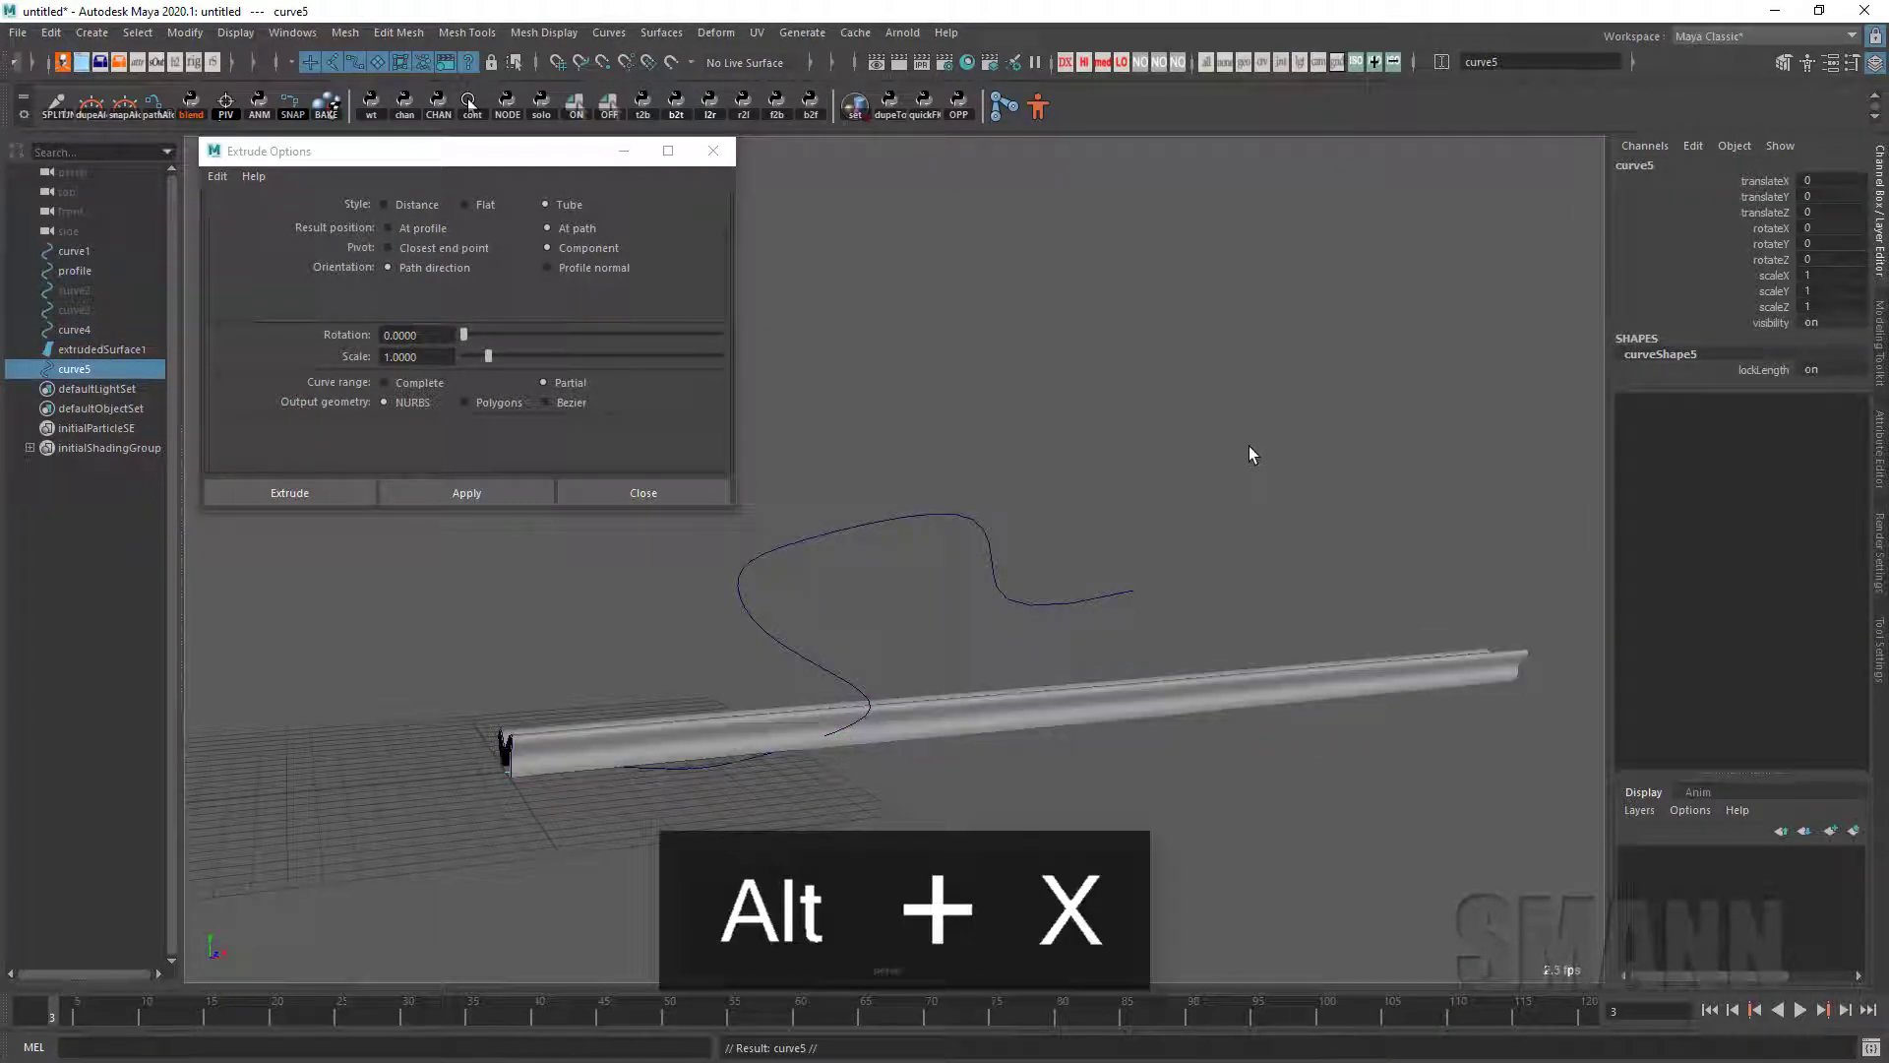
{"action": "left_click_drag", "start_coordinate": [1211, 452], "coordinate": [1131, 625], "text": "alt"}
{"action": "left_click", "coordinate": [1130, 628], "text": "shift"}
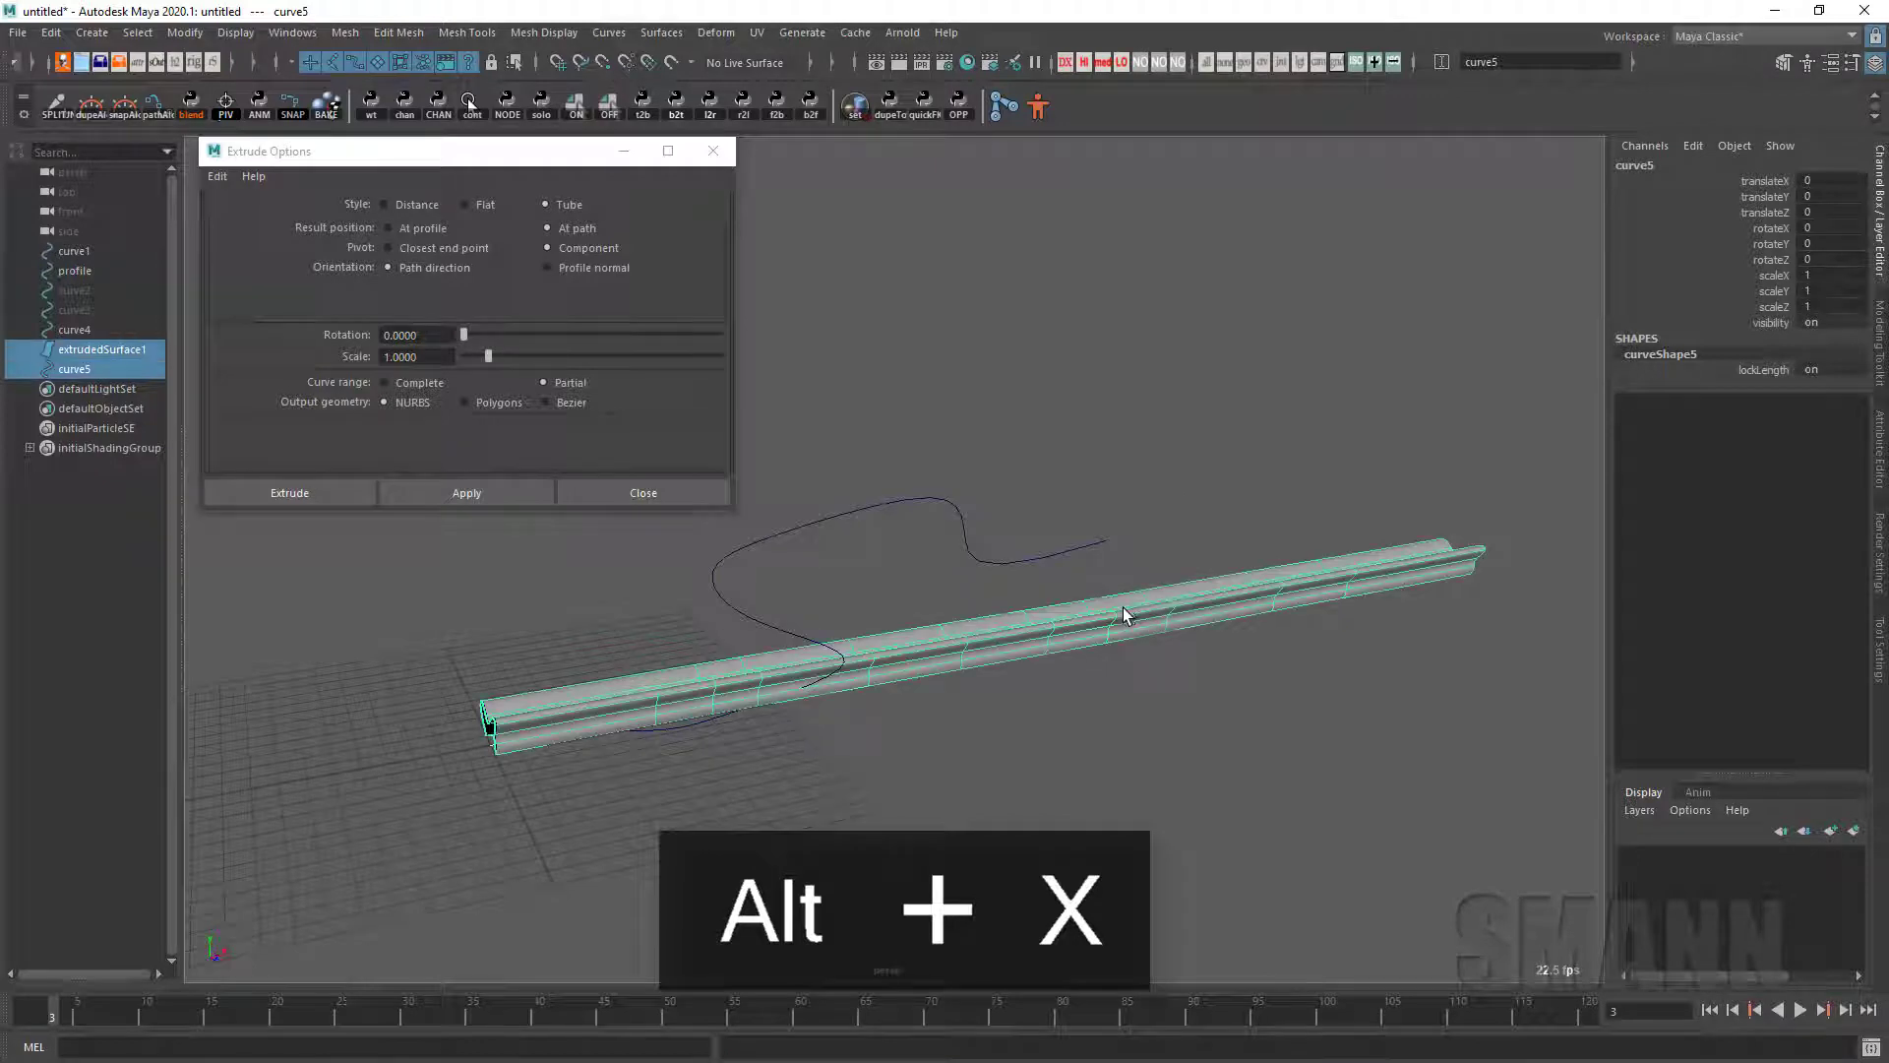
{"action": "key", "text": "space"}
{"action": "left_click", "coordinate": [1100, 313]}
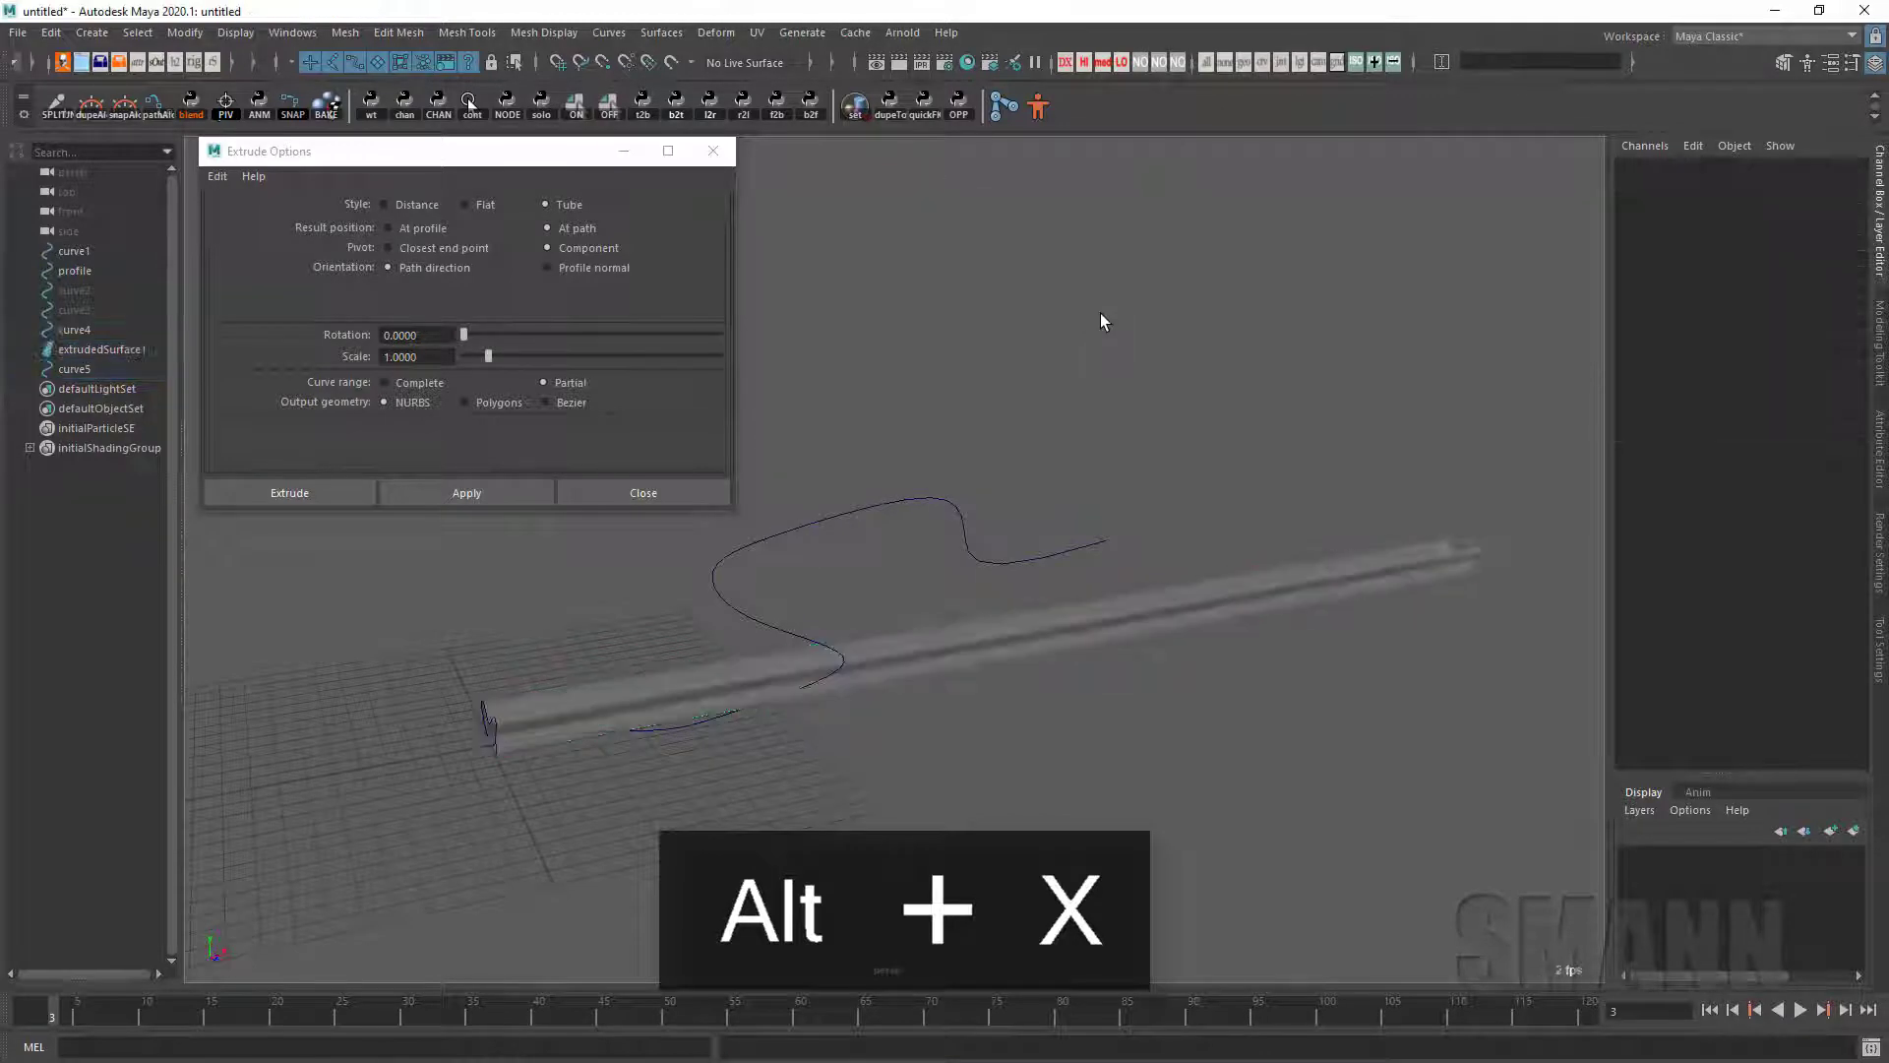
Step: Try to bind the extruded surface to curve5 with the Wire deformer
{"action": "key", "text": "space"}
{"action": "left_click", "coordinate": [1100, 396]}
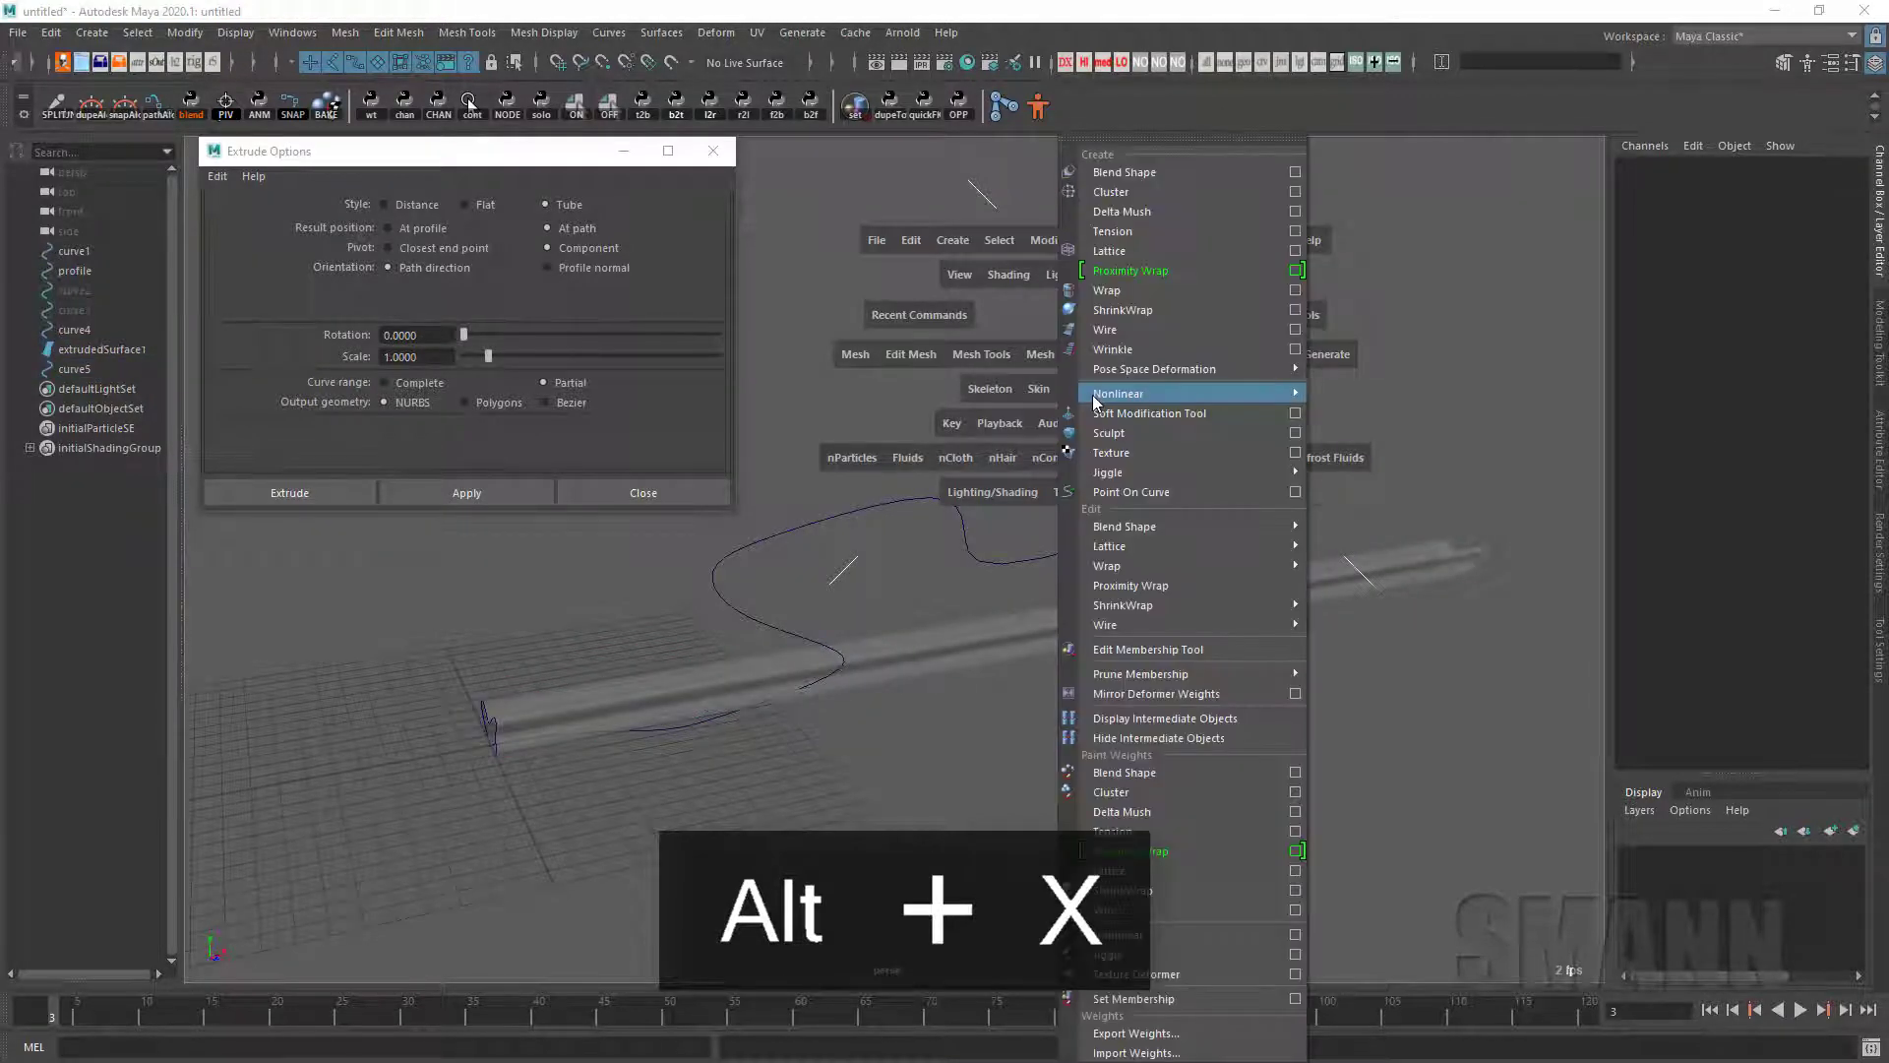
{"action": "mouse_move", "coordinate": [1242, 527]}
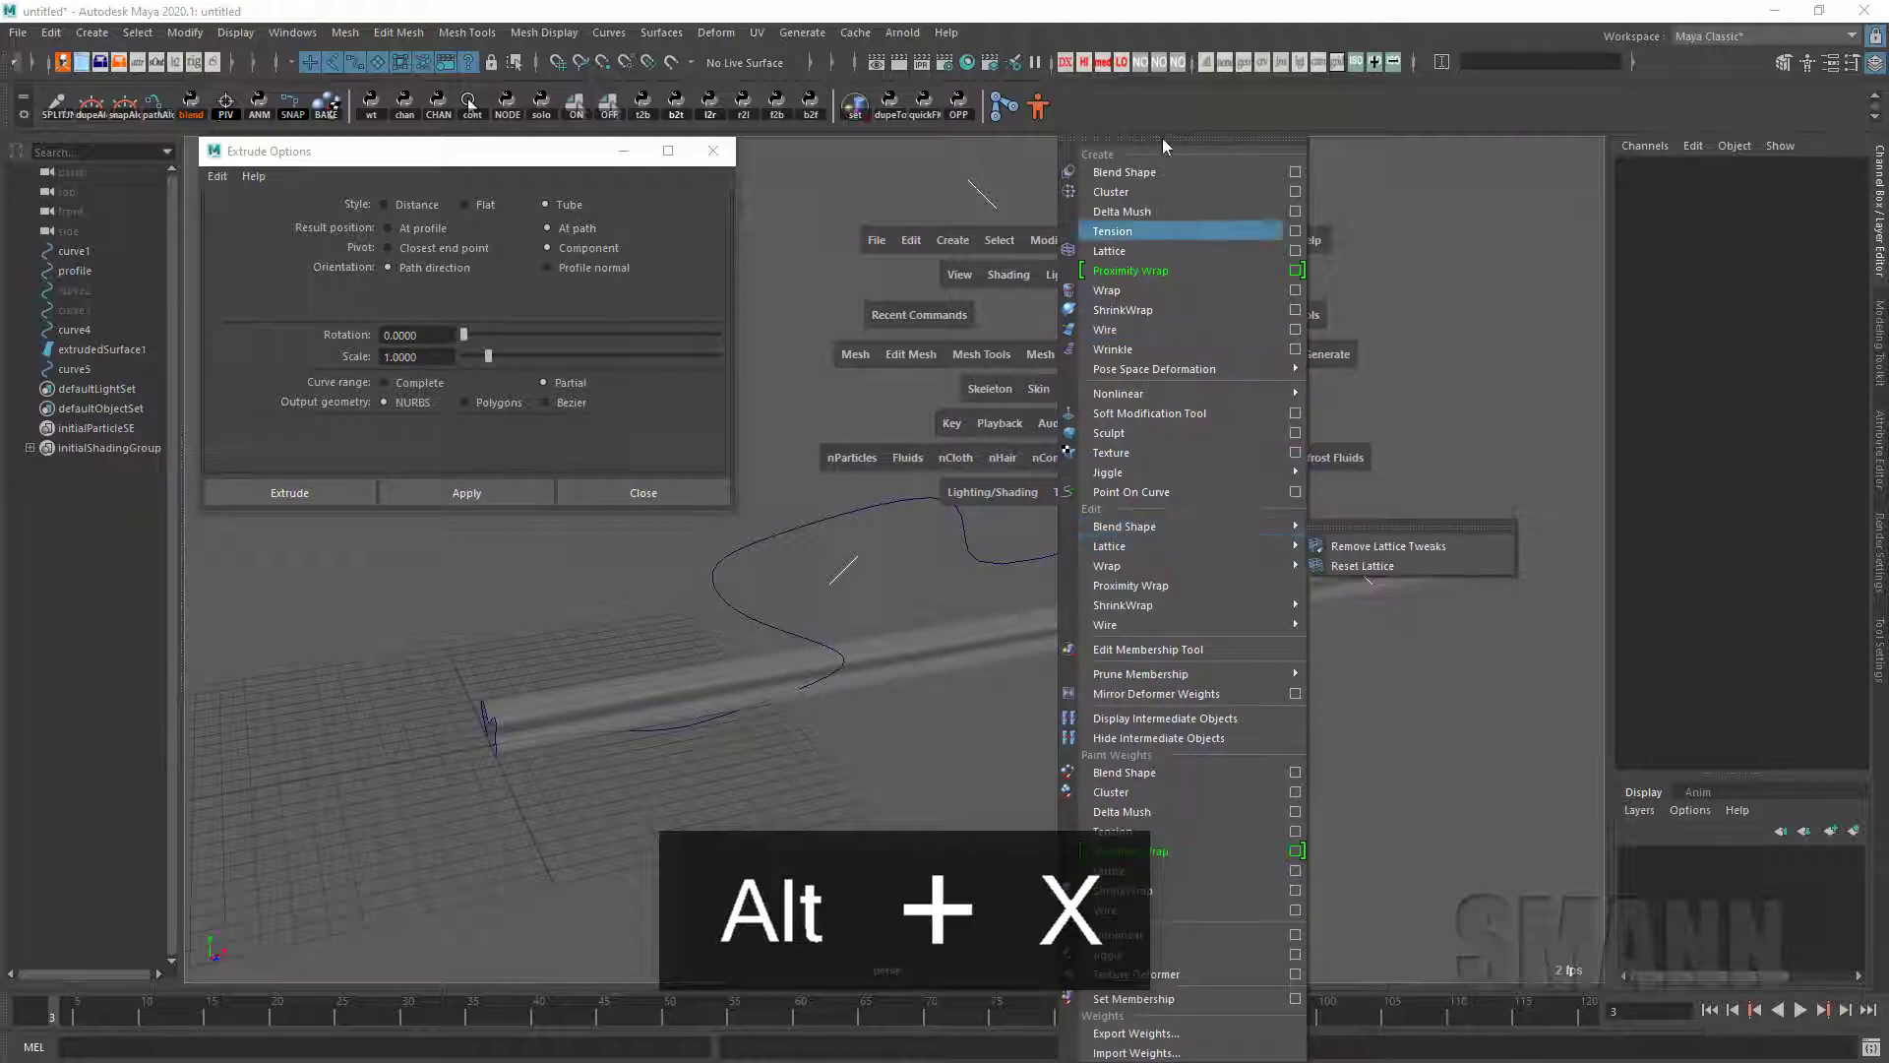
{"action": "left_click", "coordinate": [1167, 329]}
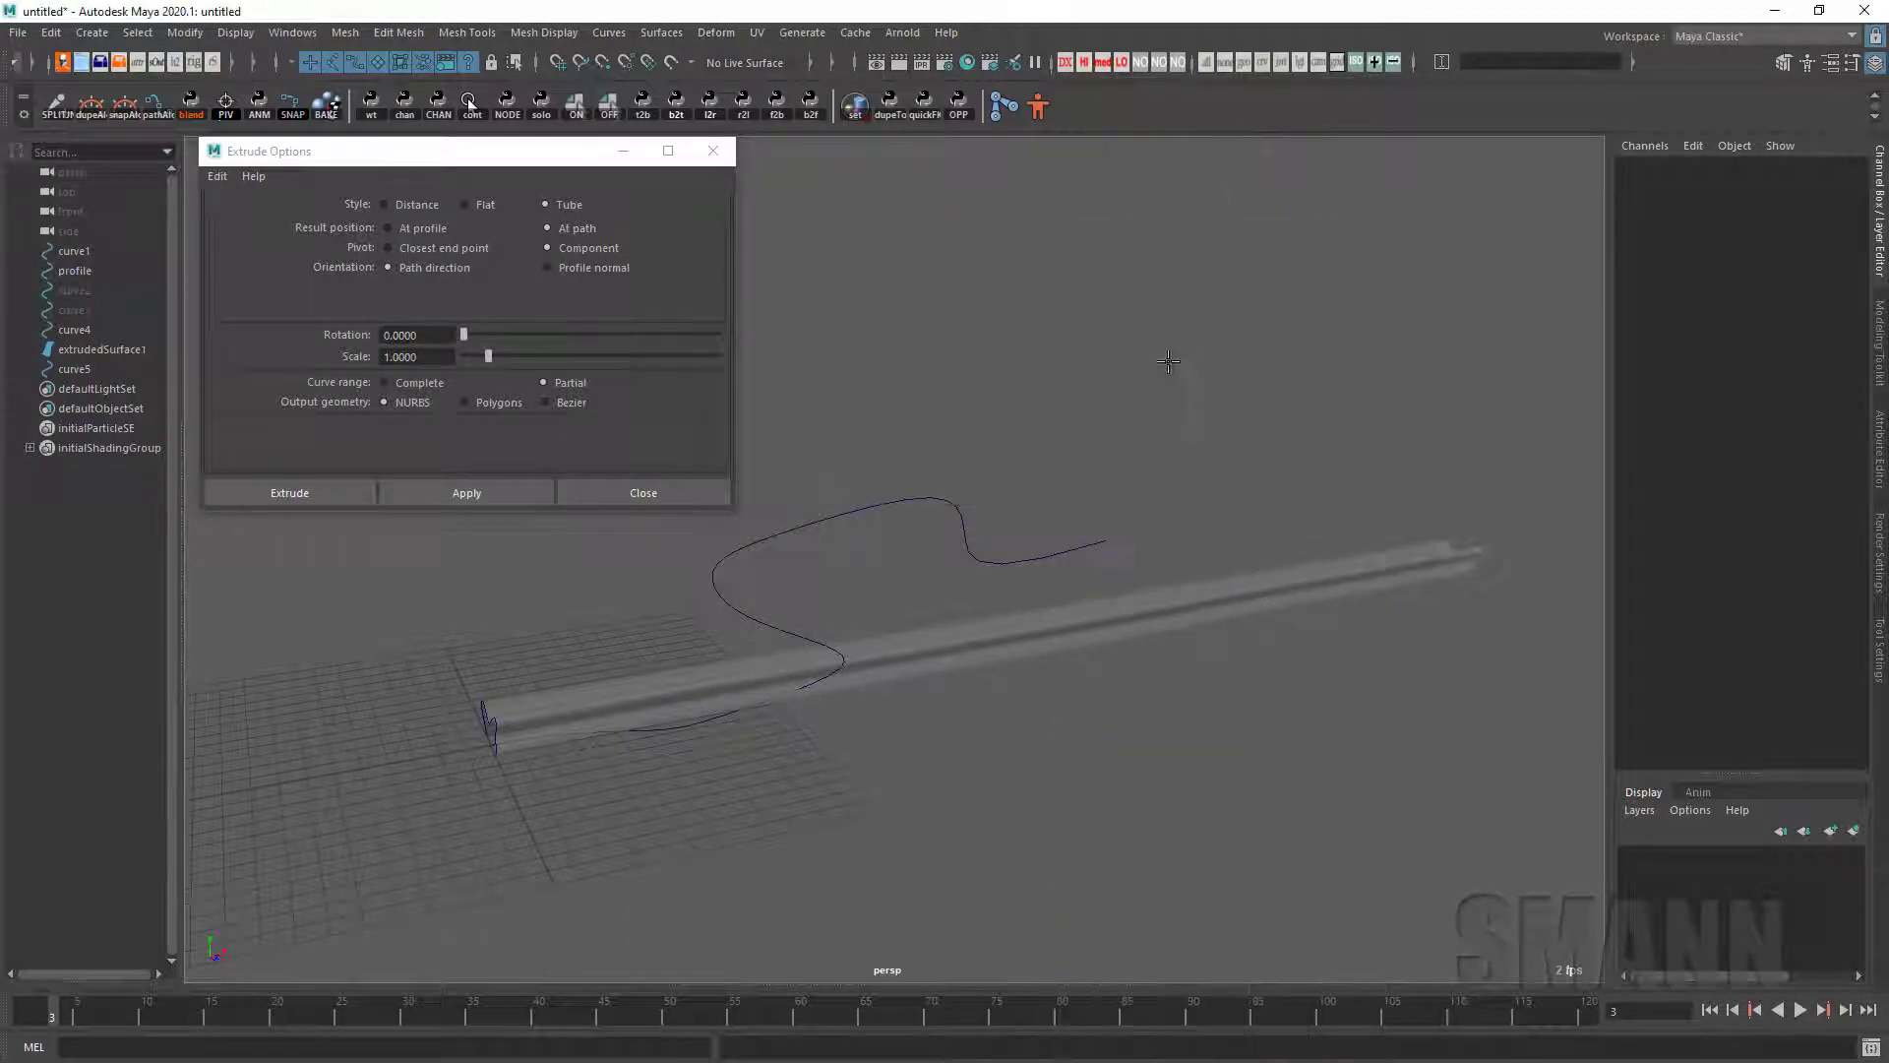
{"action": "left_click", "coordinate": [1022, 631]}
{"action": "key", "text": "Return"}
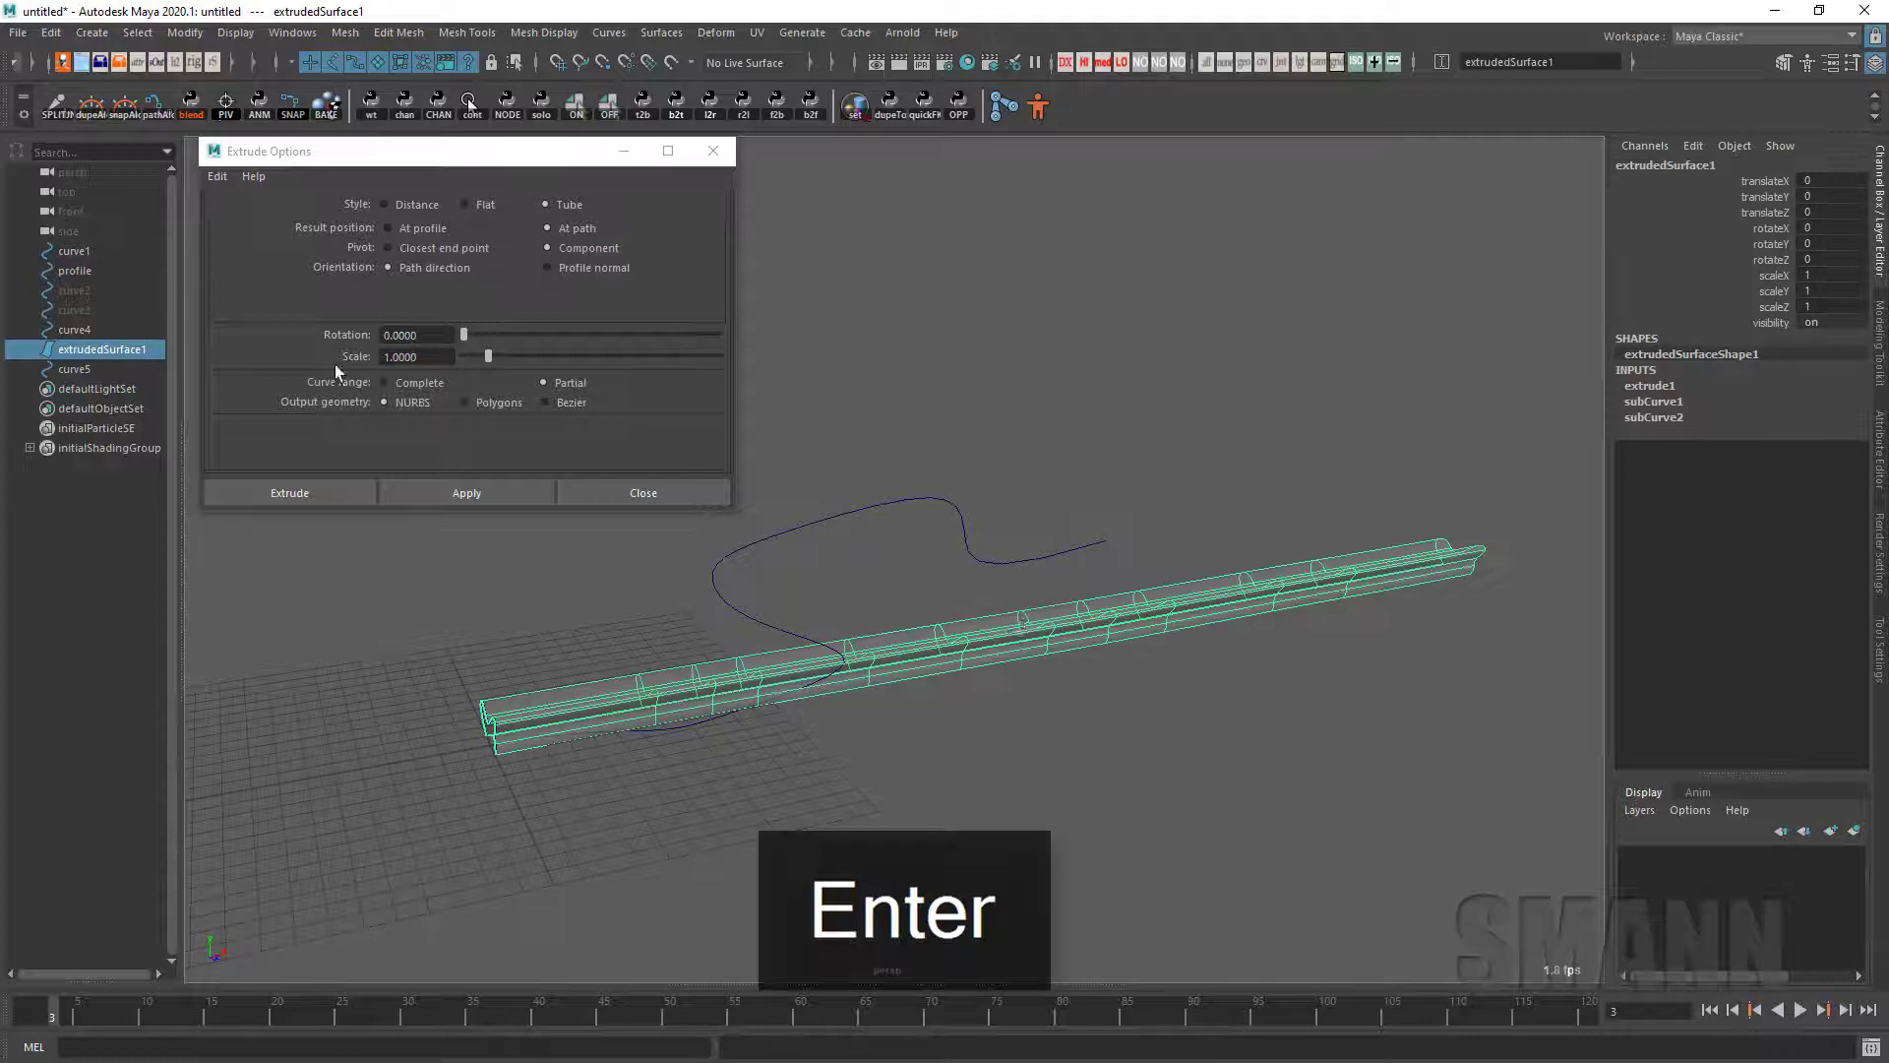
{"action": "left_click", "coordinate": [87, 371]}
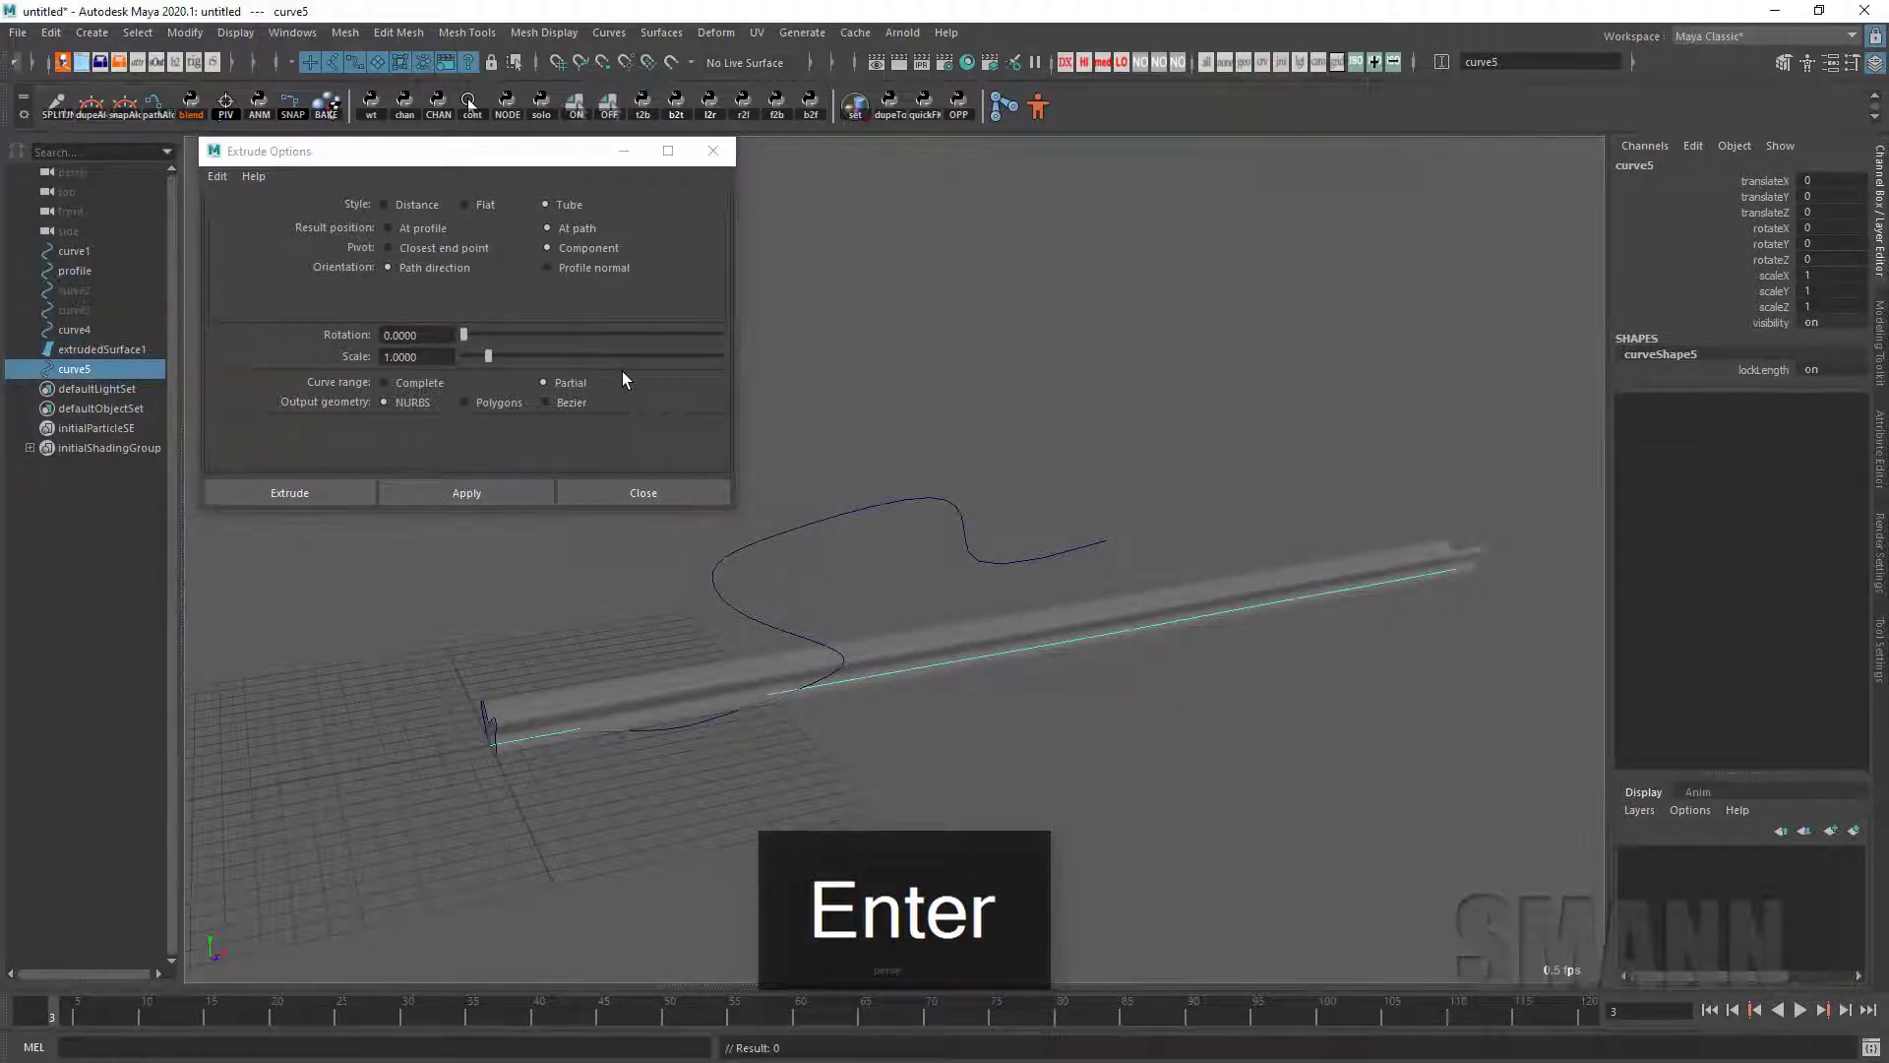
{"action": "left_click", "coordinate": [1239, 265]}
{"action": "left_click", "coordinate": [73, 370]}
{"action": "left_click", "coordinate": [1100, 459]}
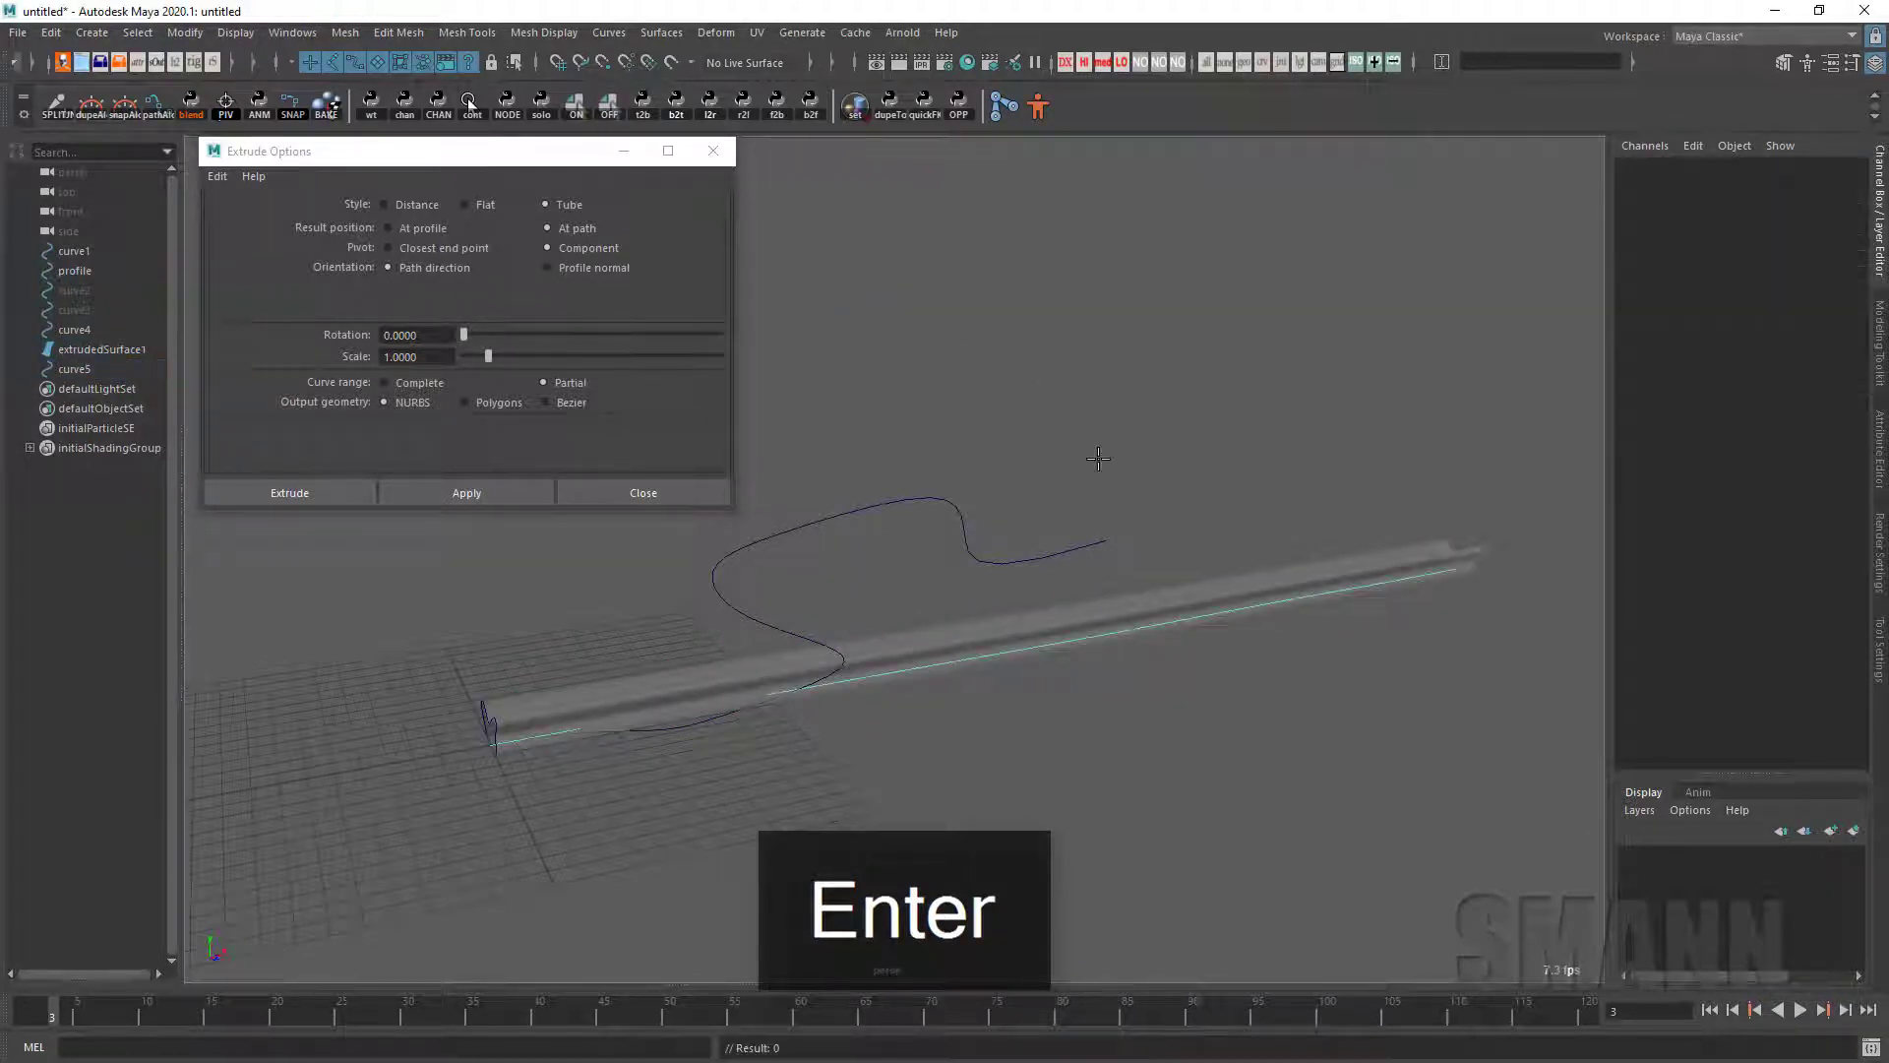
{"action": "key", "text": "Return"}
Step: Test-move curve5's middle control vertices upward, undo the moves, and return to object selection
{"action": "left_click_drag", "start_coordinate": [1063, 468], "coordinate": [1109, 689]}
{"action": "key", "text": "ctrl+z"}
{"action": "left_click_drag", "start_coordinate": [1023, 586], "coordinate": [1142, 703]}
{"action": "left_click_drag", "start_coordinate": [1086, 639], "coordinate": [921, 300]}
{"action": "left_click", "coordinate": [1169, 589]}
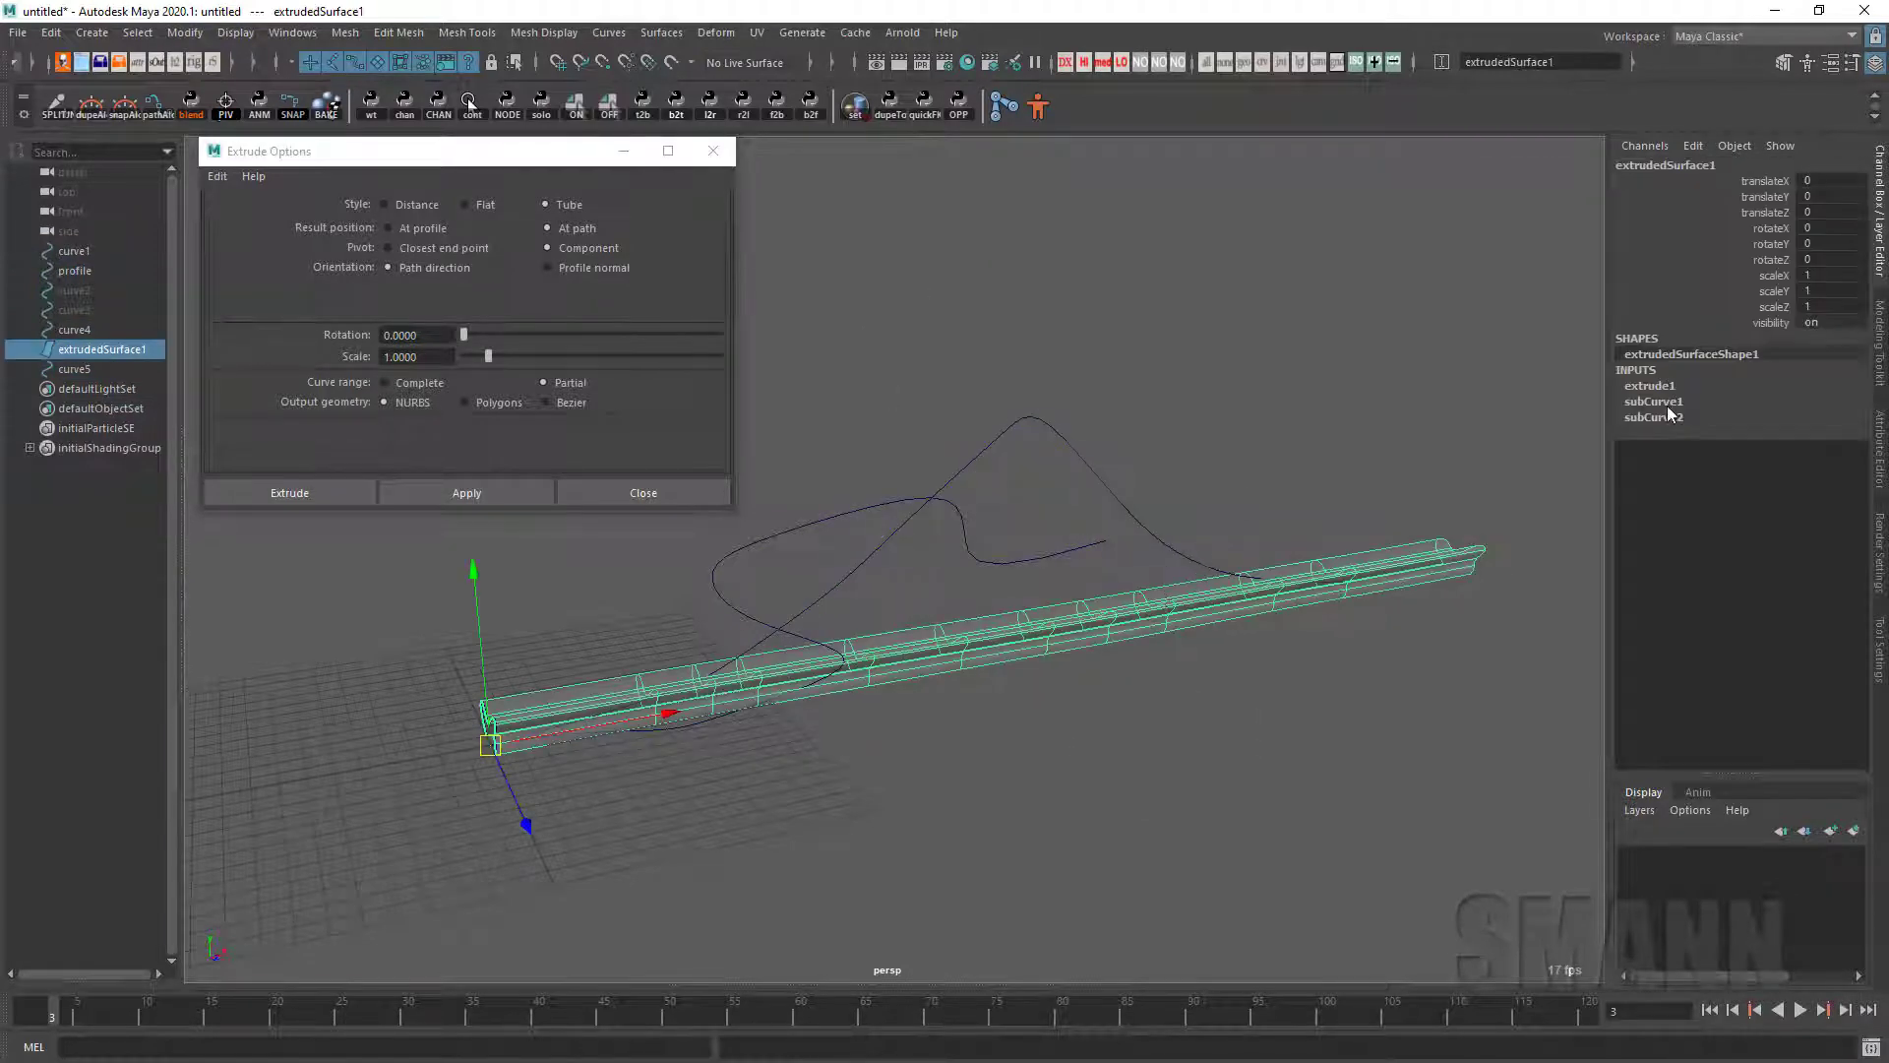
{"action": "left_click", "coordinate": [1094, 479]}
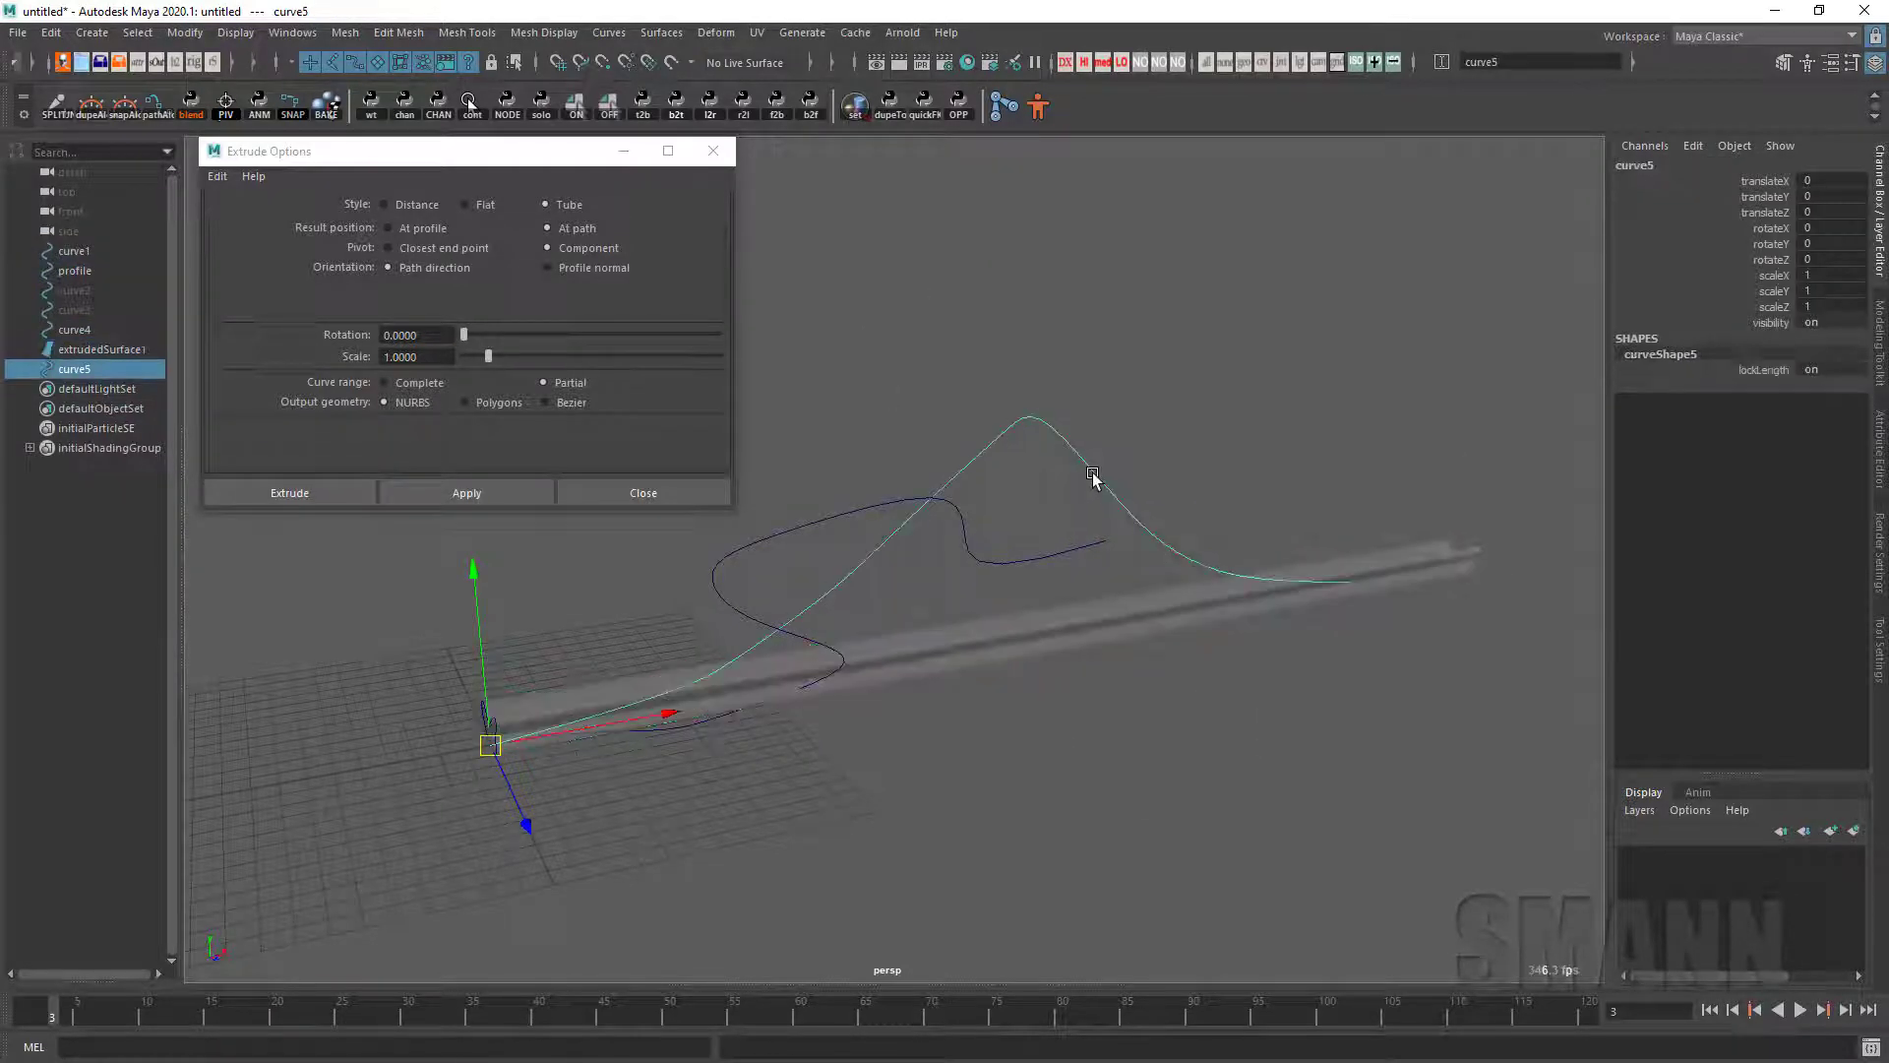
{"action": "key", "text": "ctrl+z"}
{"action": "key", "text": "ctrl+z"}
{"action": "key", "text": "ctrl+z"}
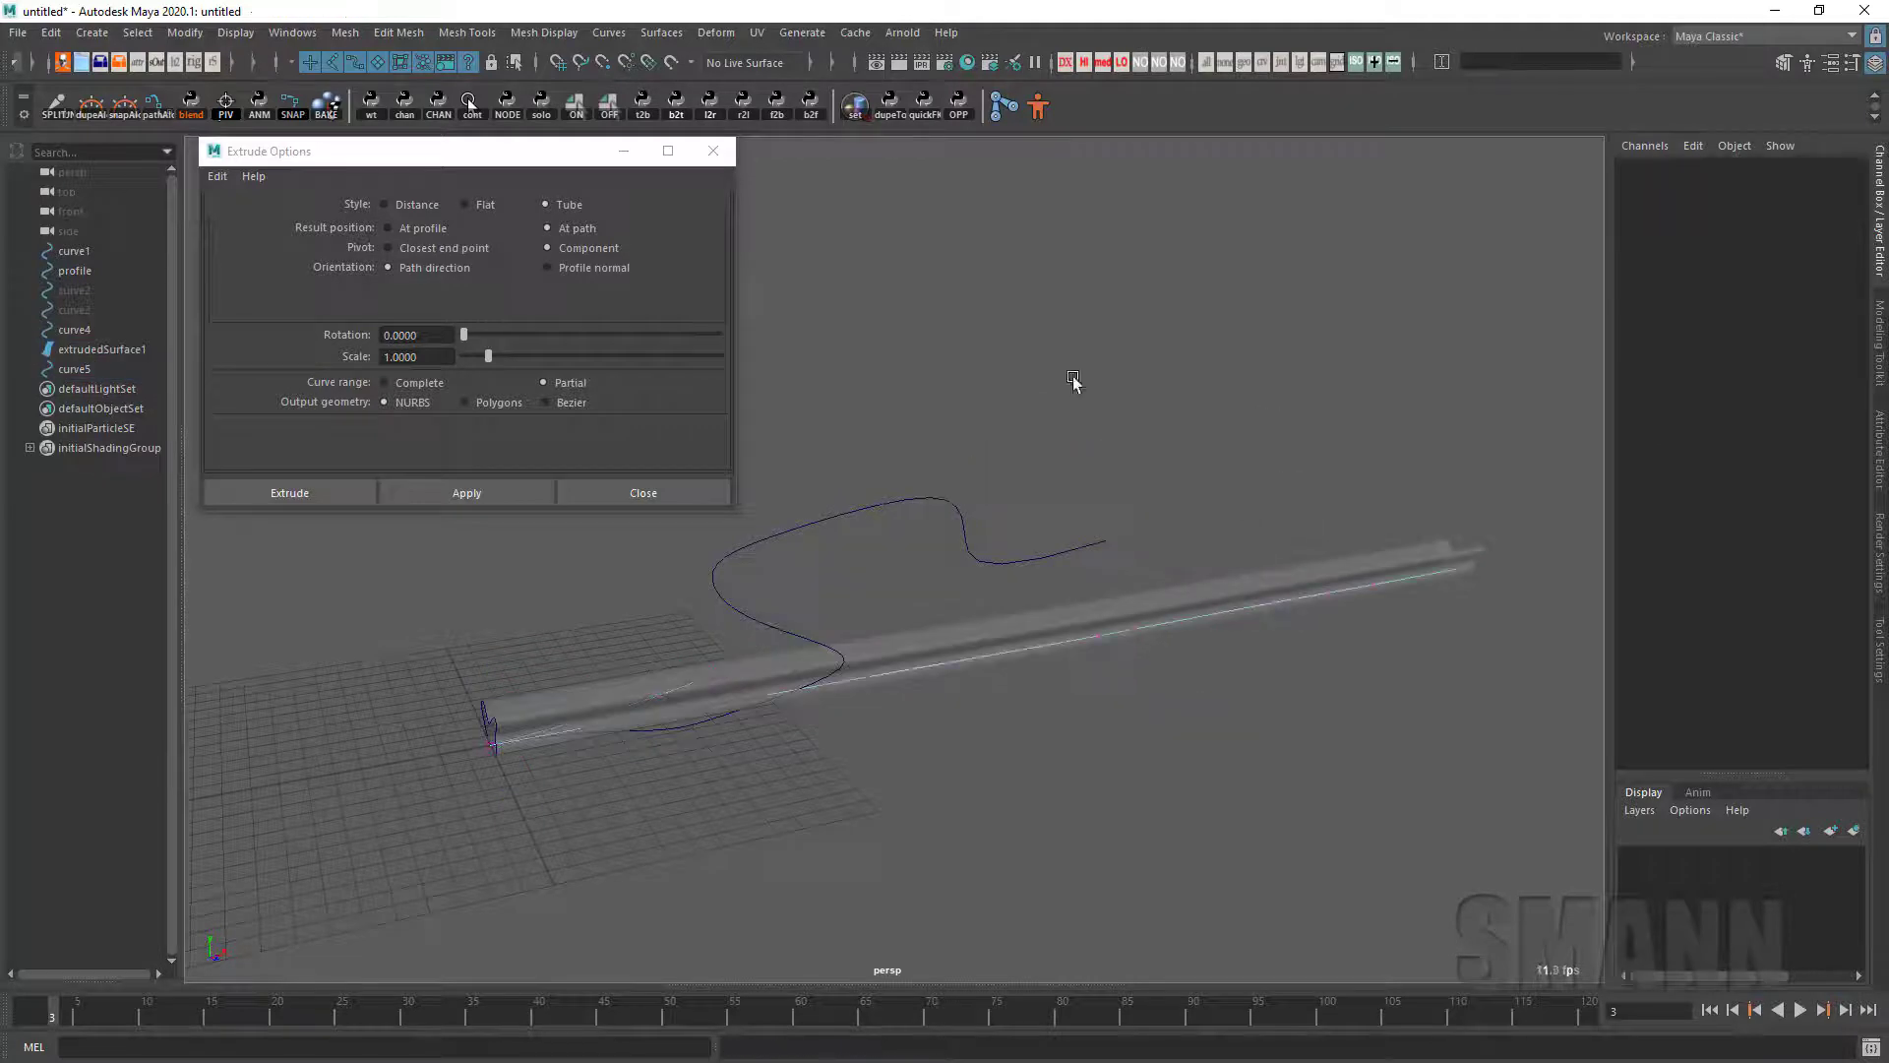
{"action": "key", "text": "space"}
{"action": "left_click_drag", "start_coordinate": [1366, 327], "coordinate": [1357, 244]}
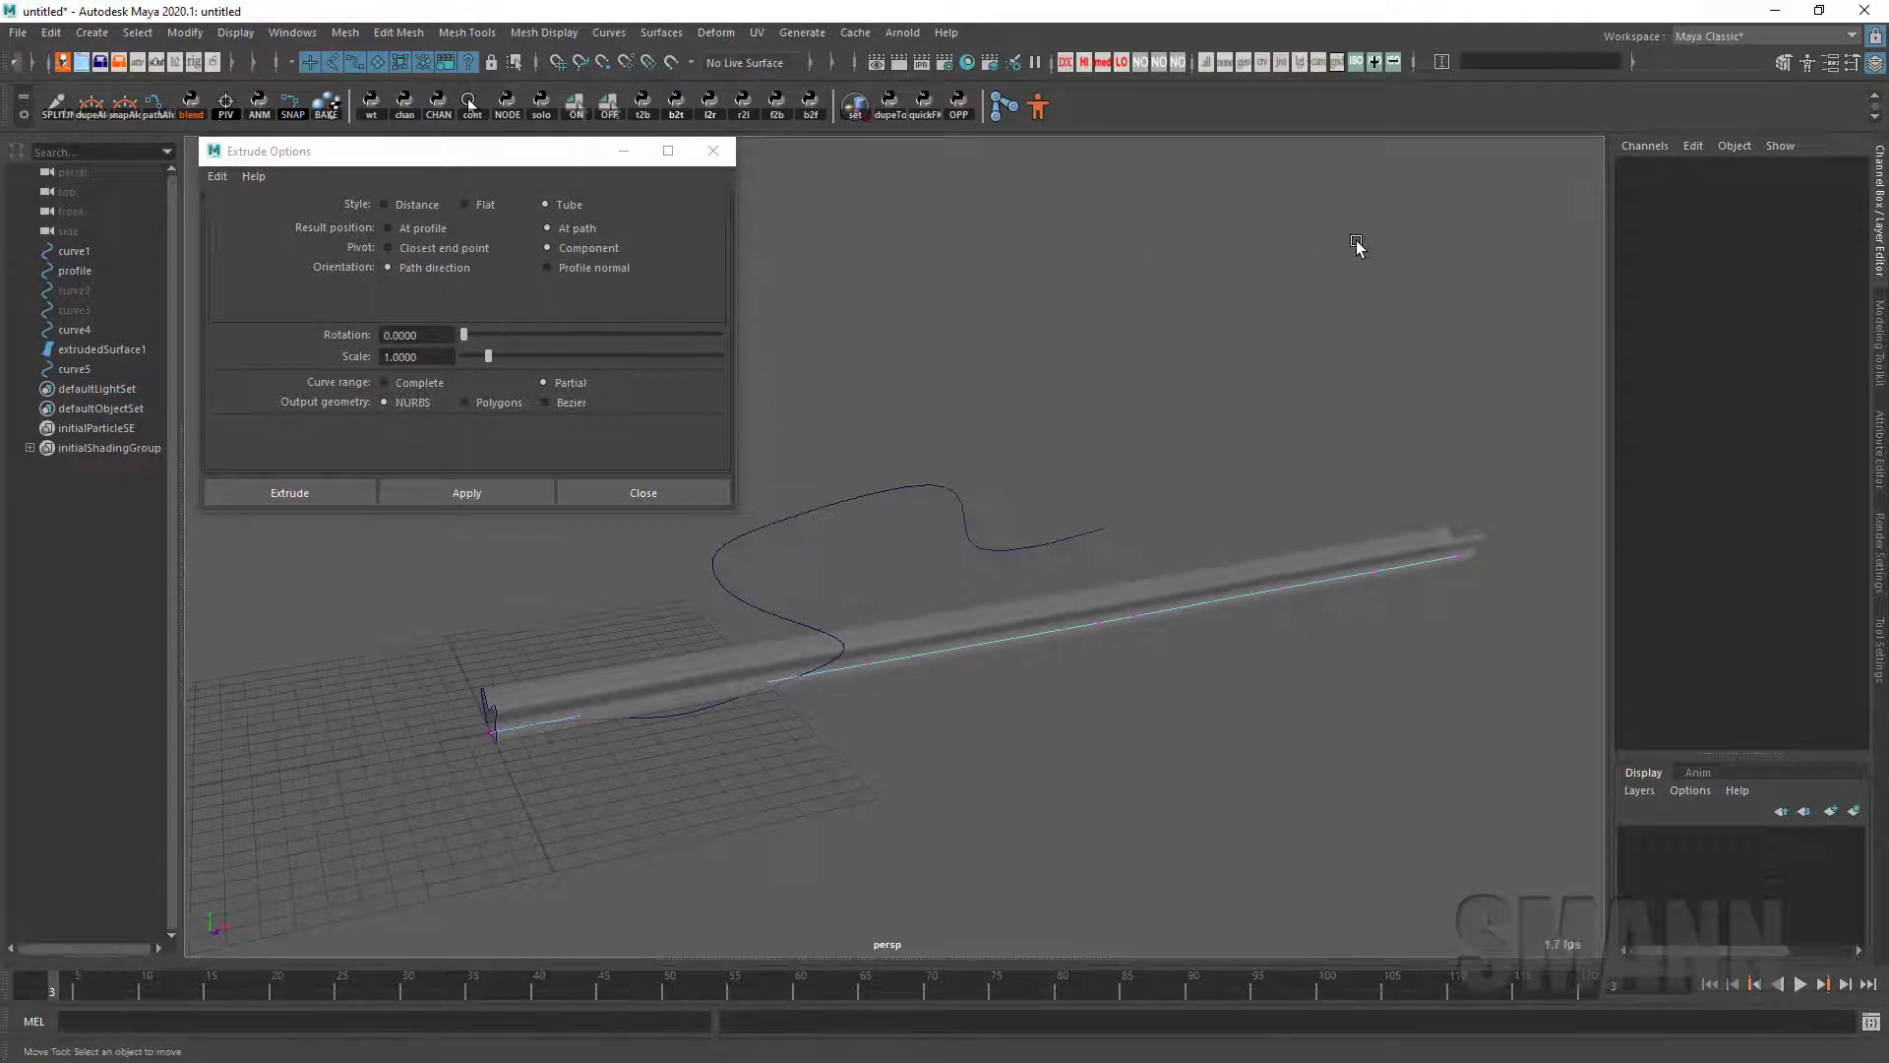
{"action": "key", "text": "F8"}
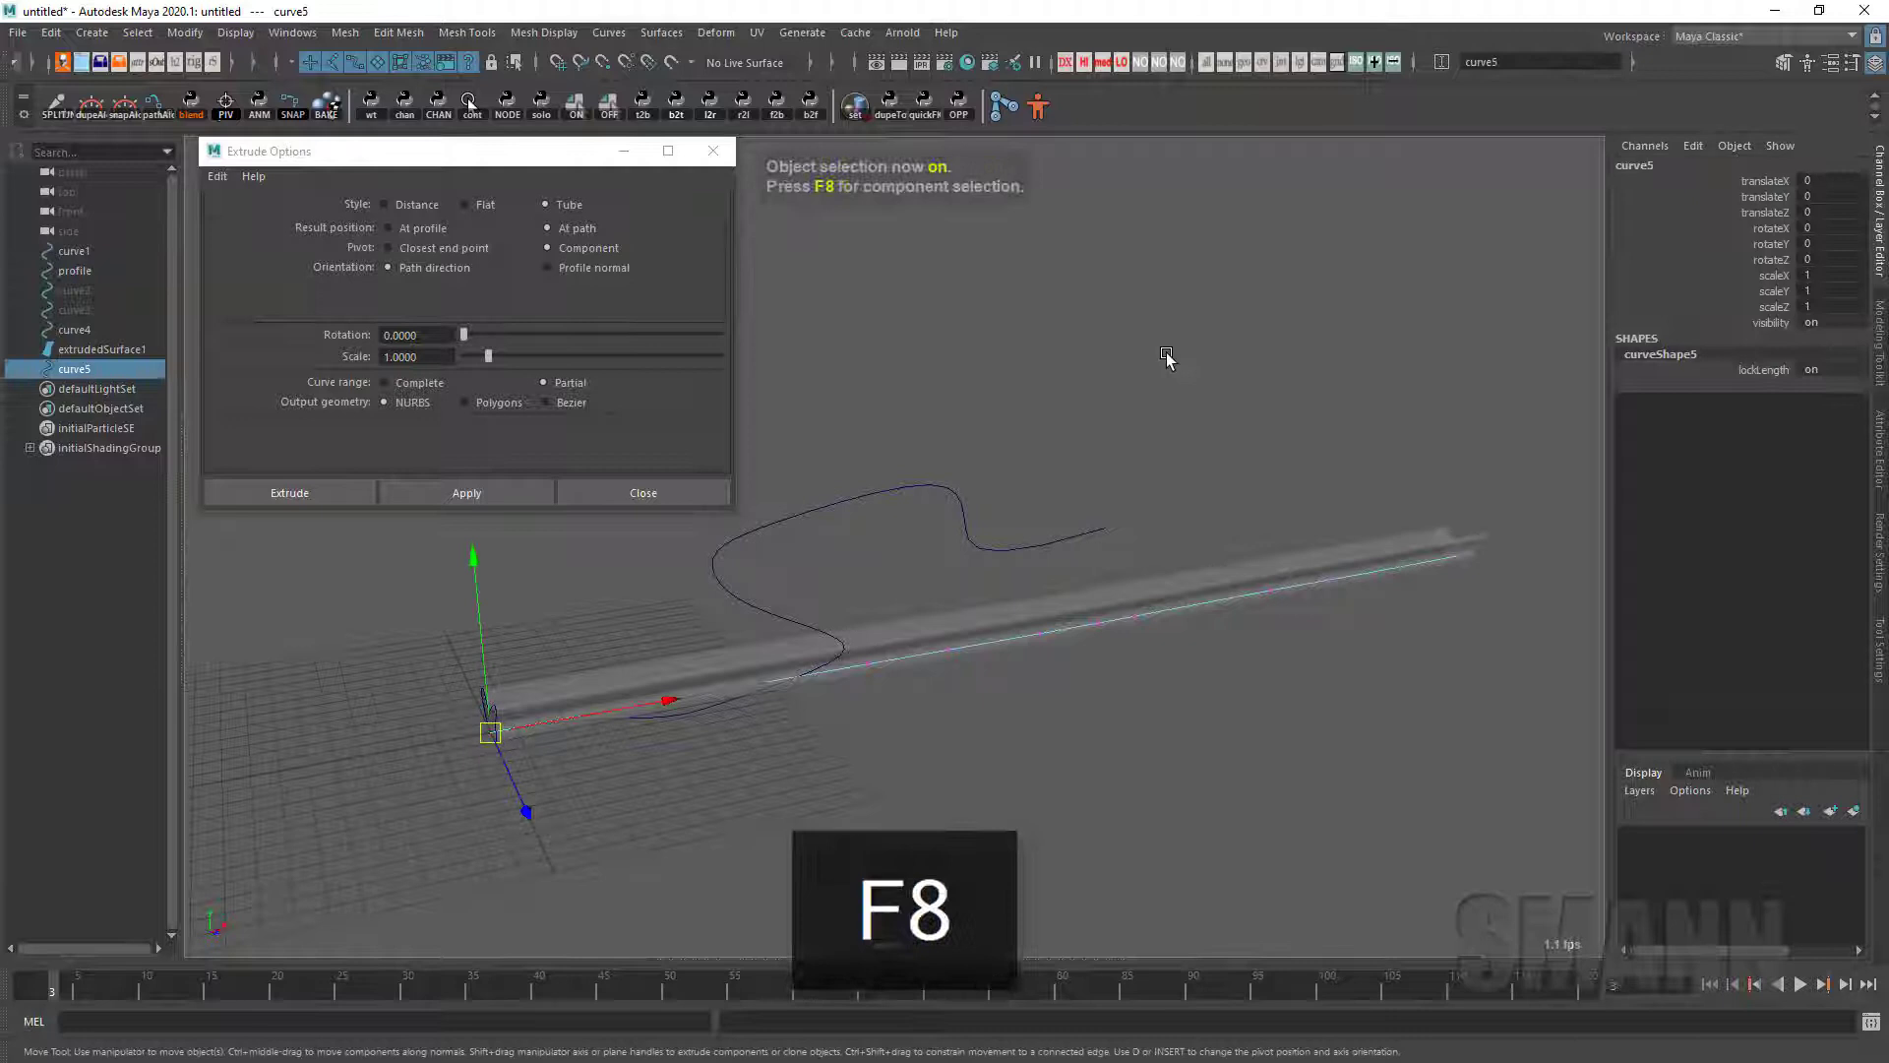
Step: Apply a Wire deformer to the straight extruded surface using curve5 as the wire, and check its inputs
{"action": "left_click", "coordinate": [1166, 358]}
{"action": "key", "text": "space"}
{"action": "left_click", "coordinate": [1075, 326]}
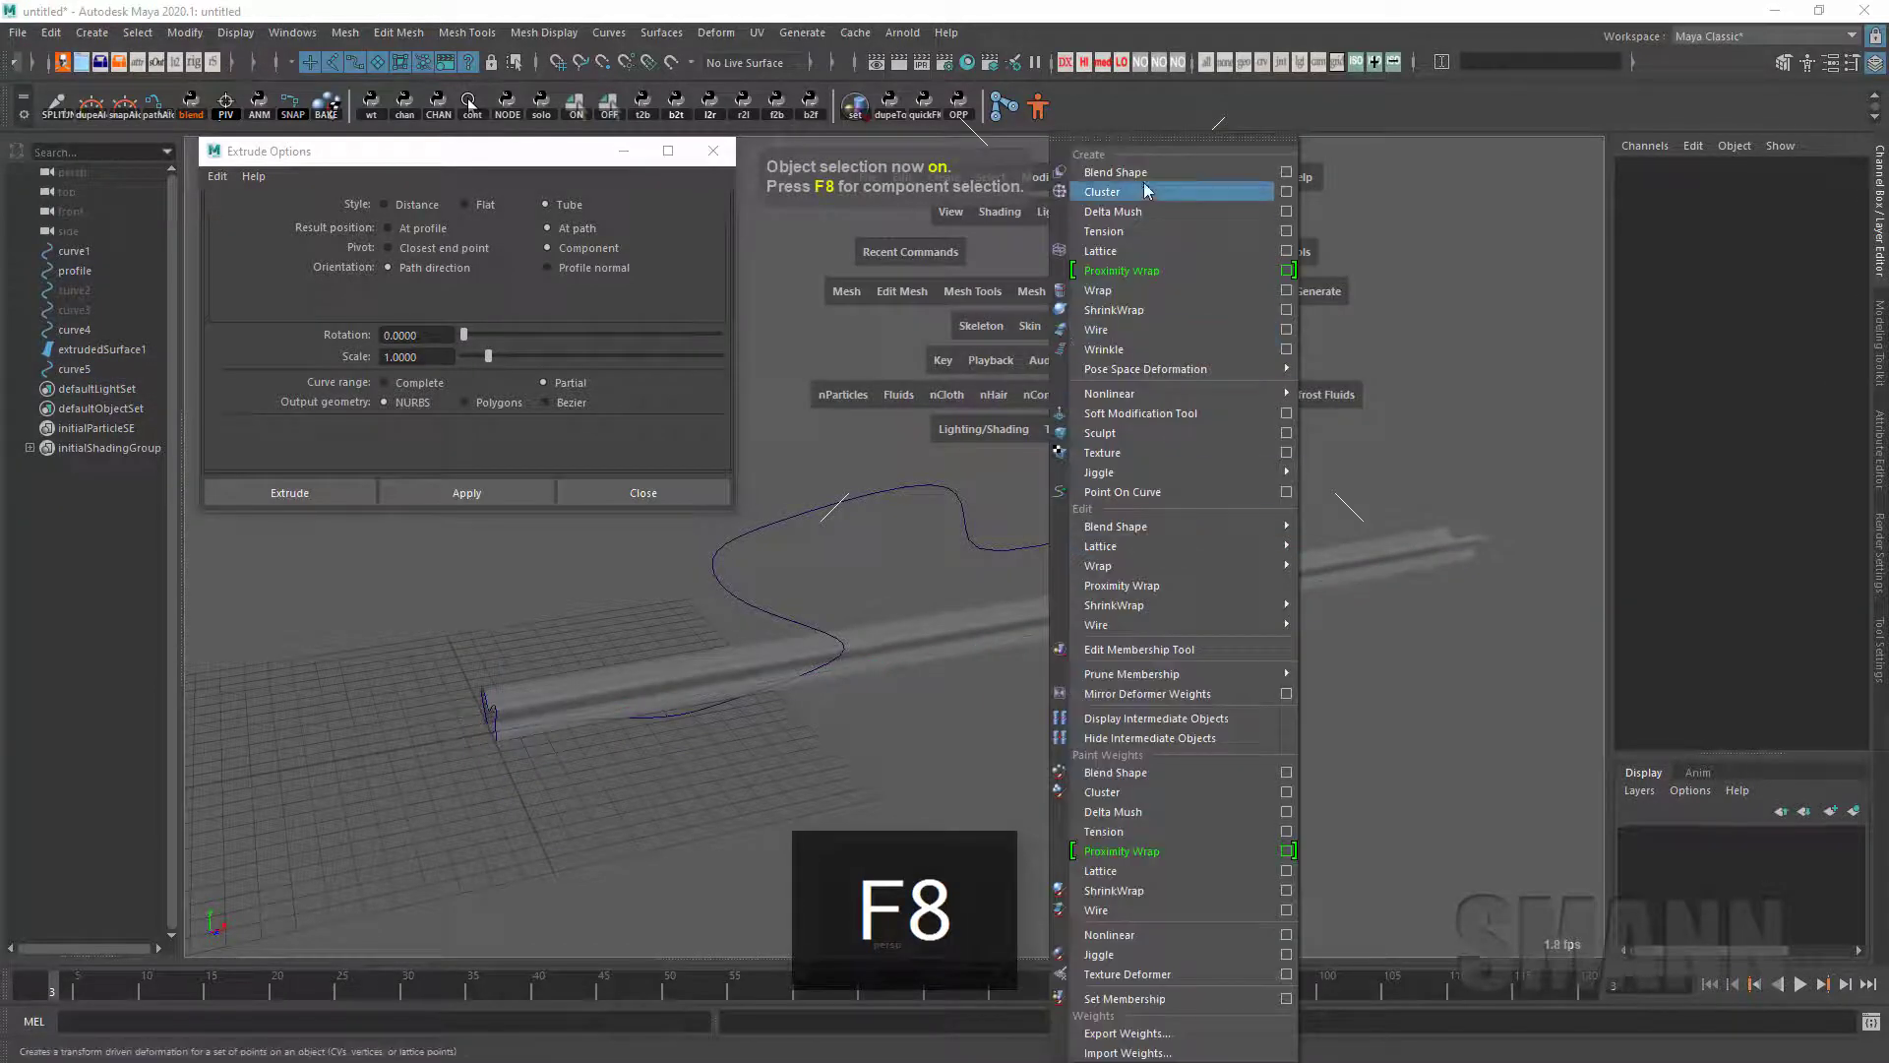
{"action": "left_click", "coordinate": [1171, 331]}
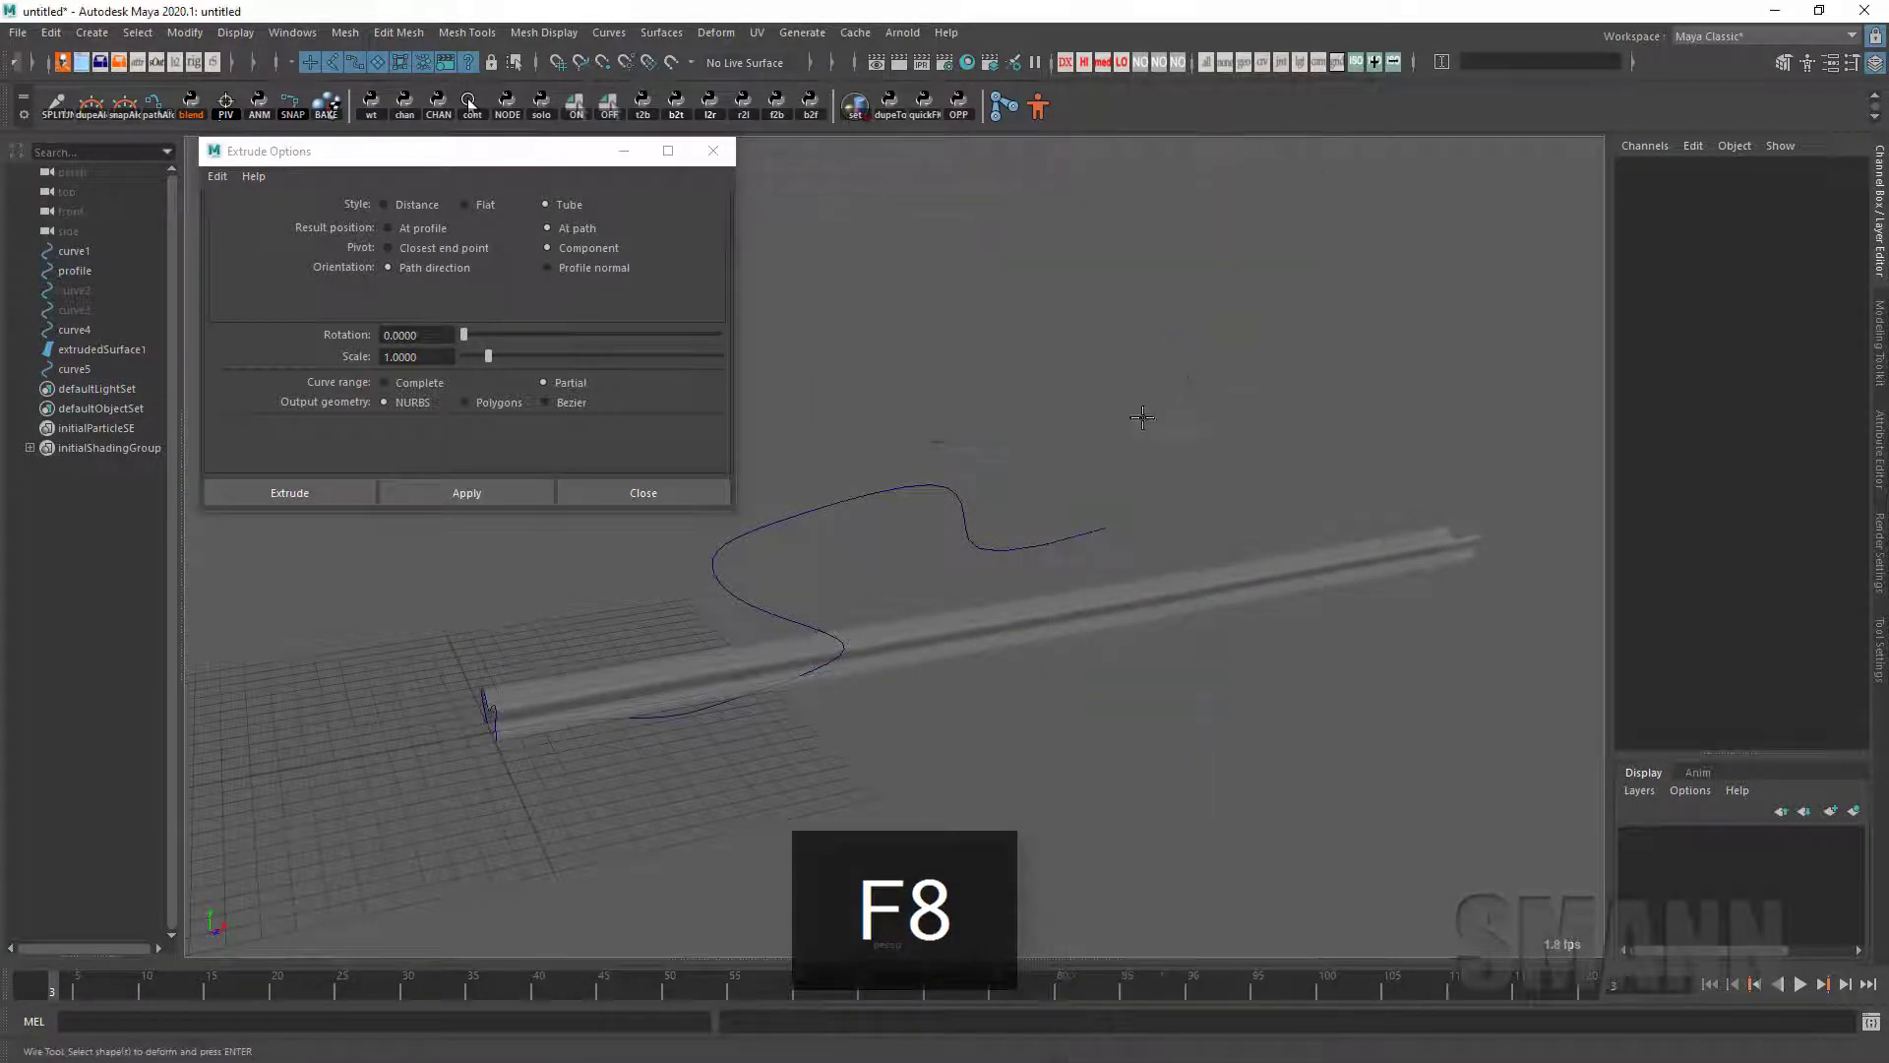
{"action": "left_click", "coordinate": [893, 641]}
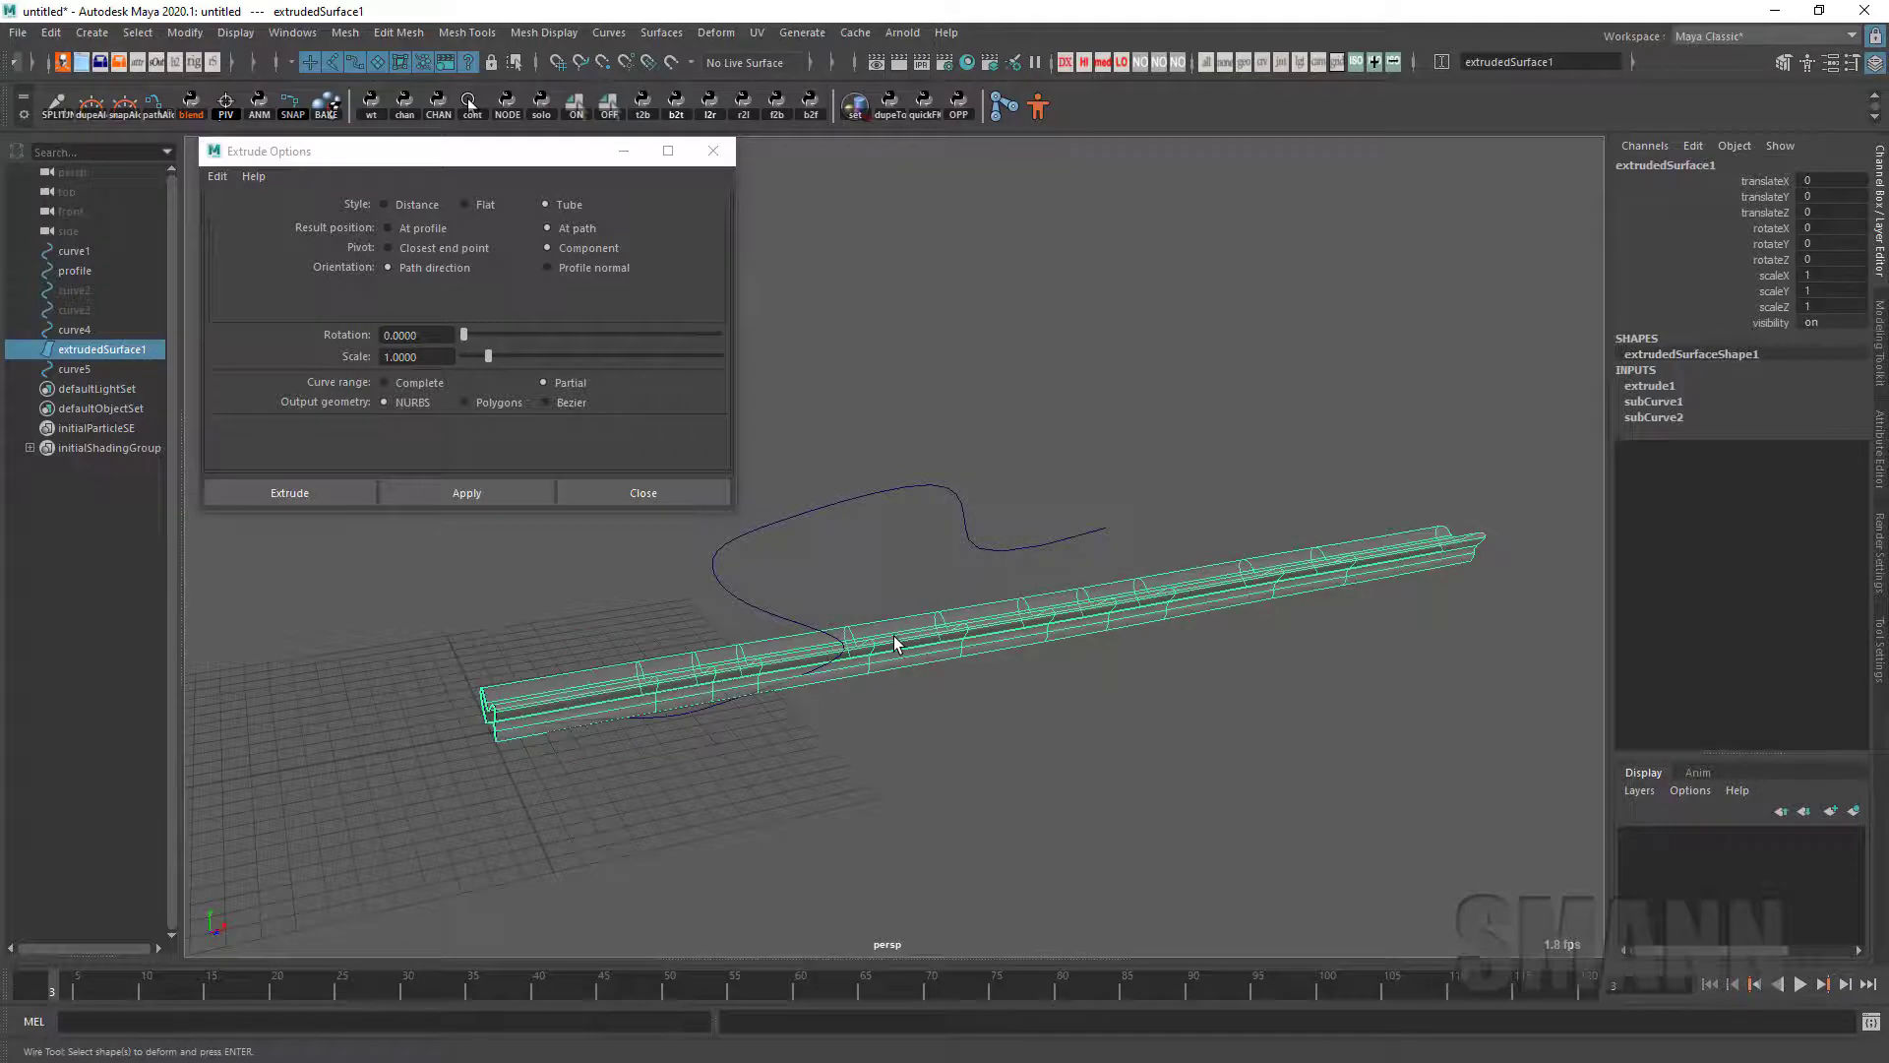
{"action": "key", "text": "Return"}
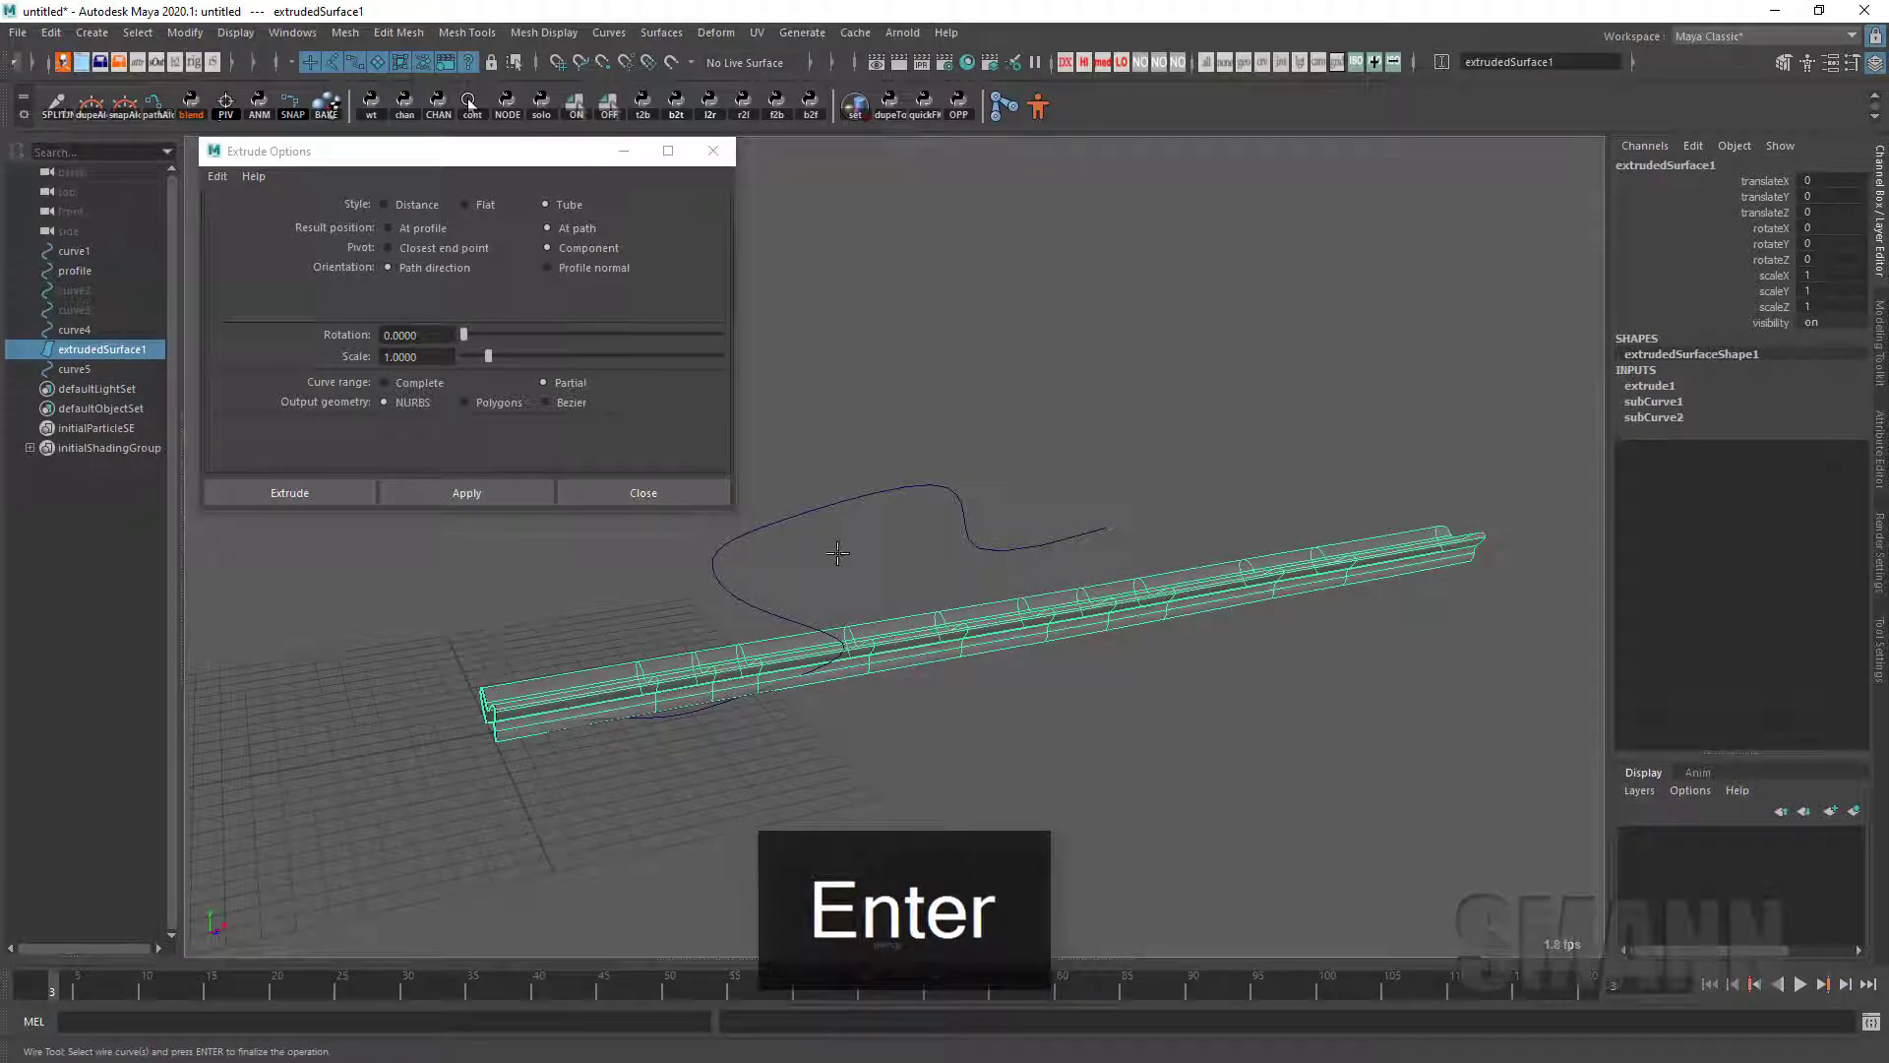
{"action": "left_click", "coordinate": [137, 372]}
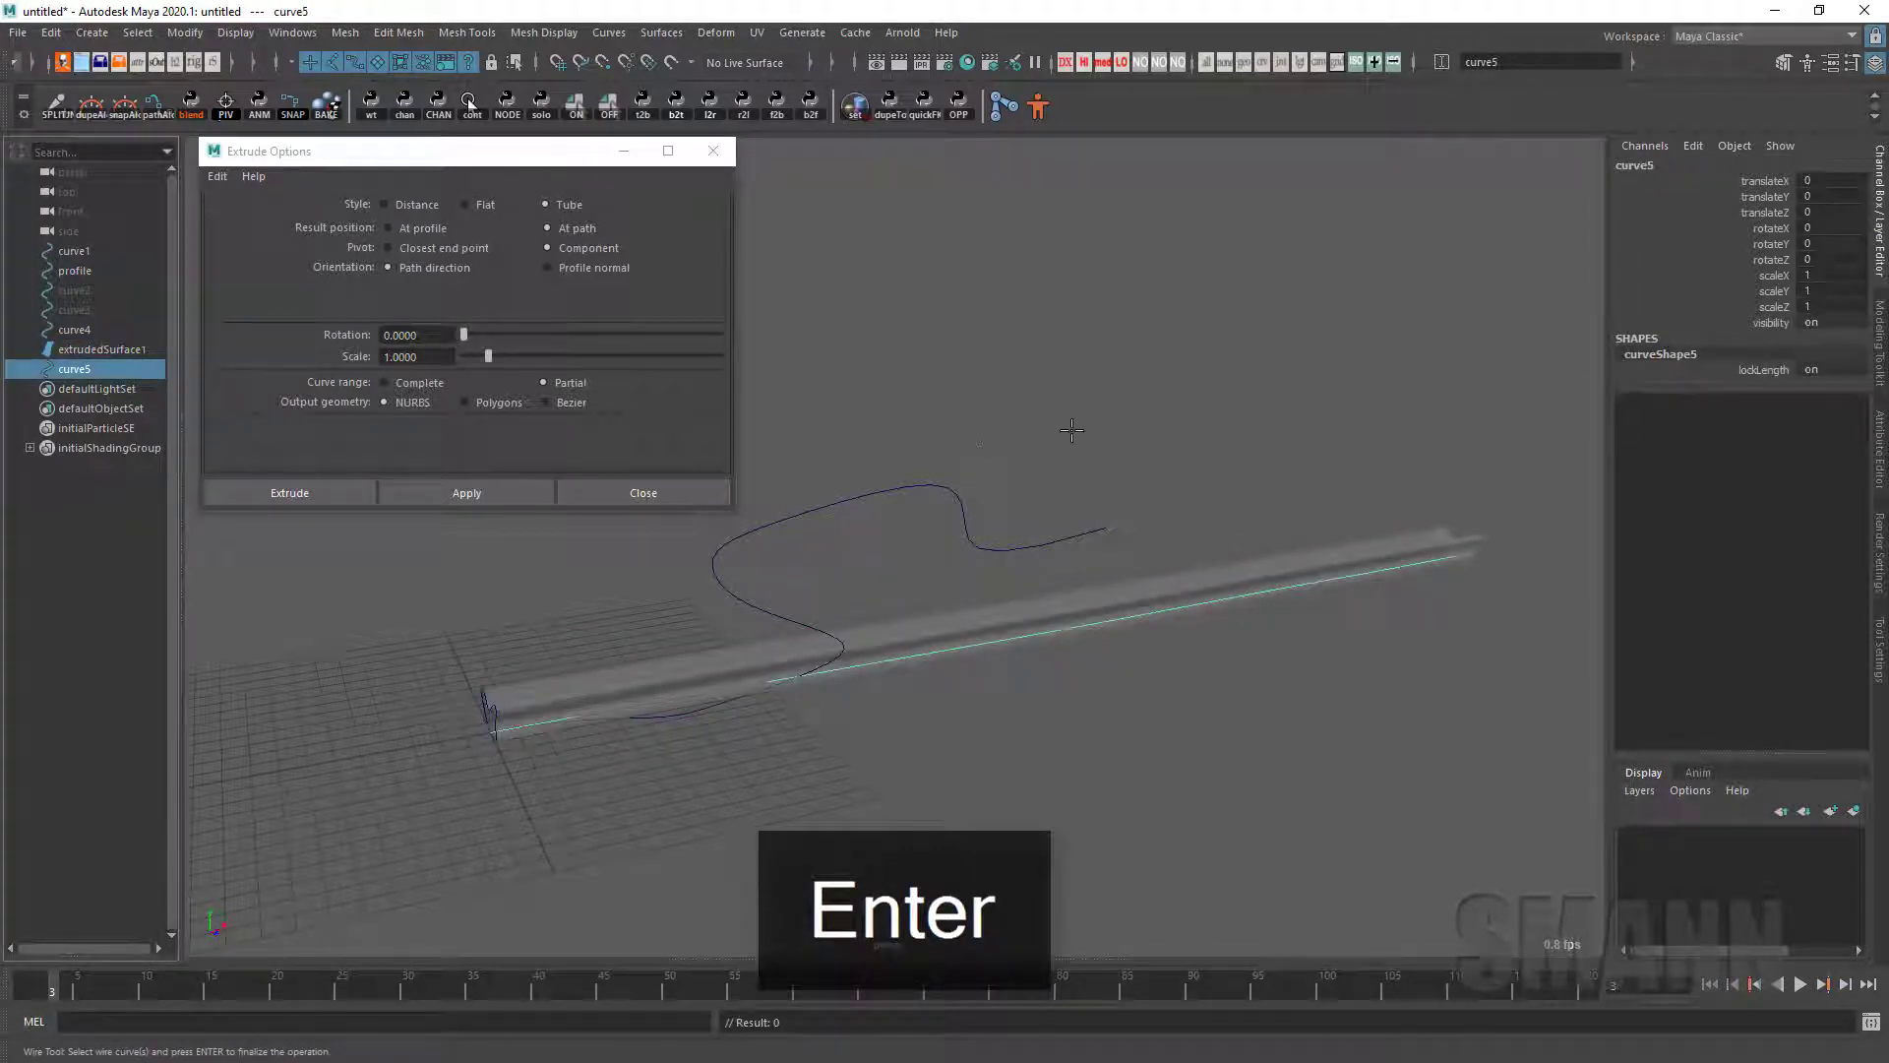
{"action": "key", "text": "Return"}
{"action": "left_click", "coordinate": [1231, 580]}
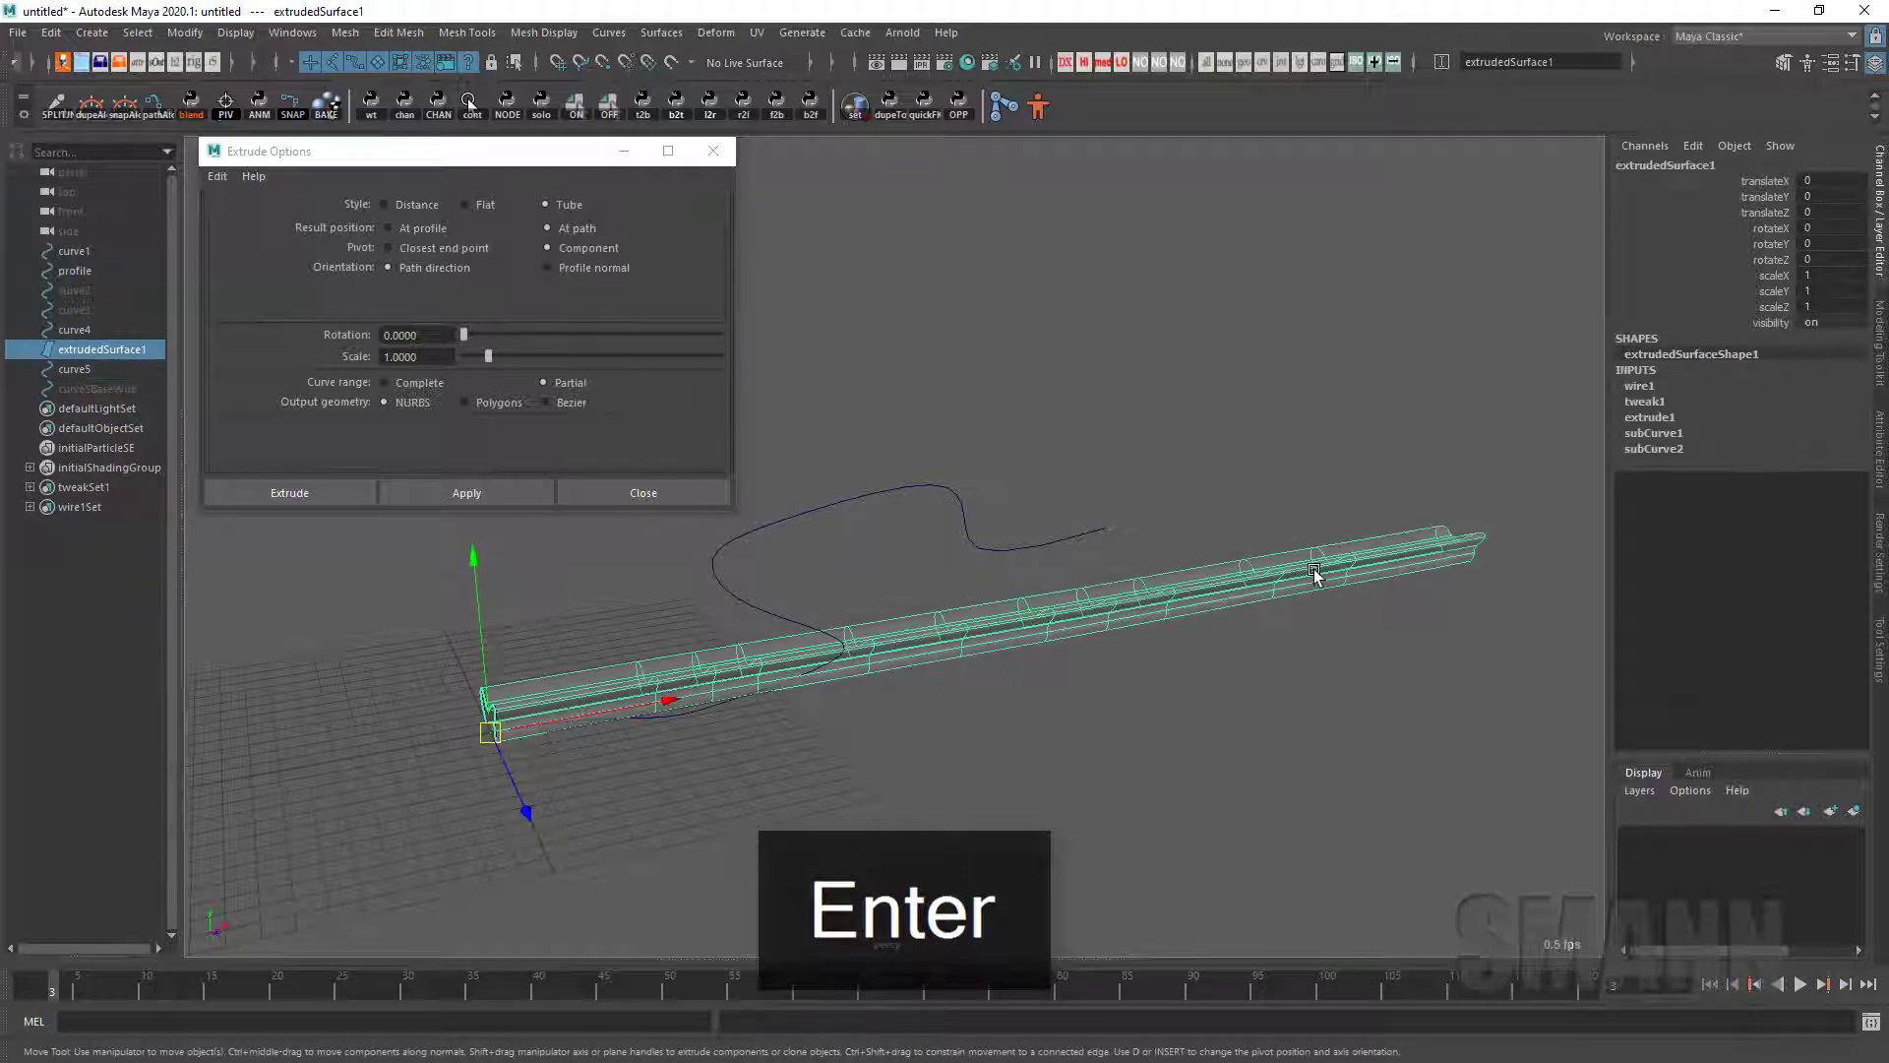
{"action": "left_click", "coordinate": [1649, 386]}
{"action": "left_click", "coordinate": [1307, 410]}
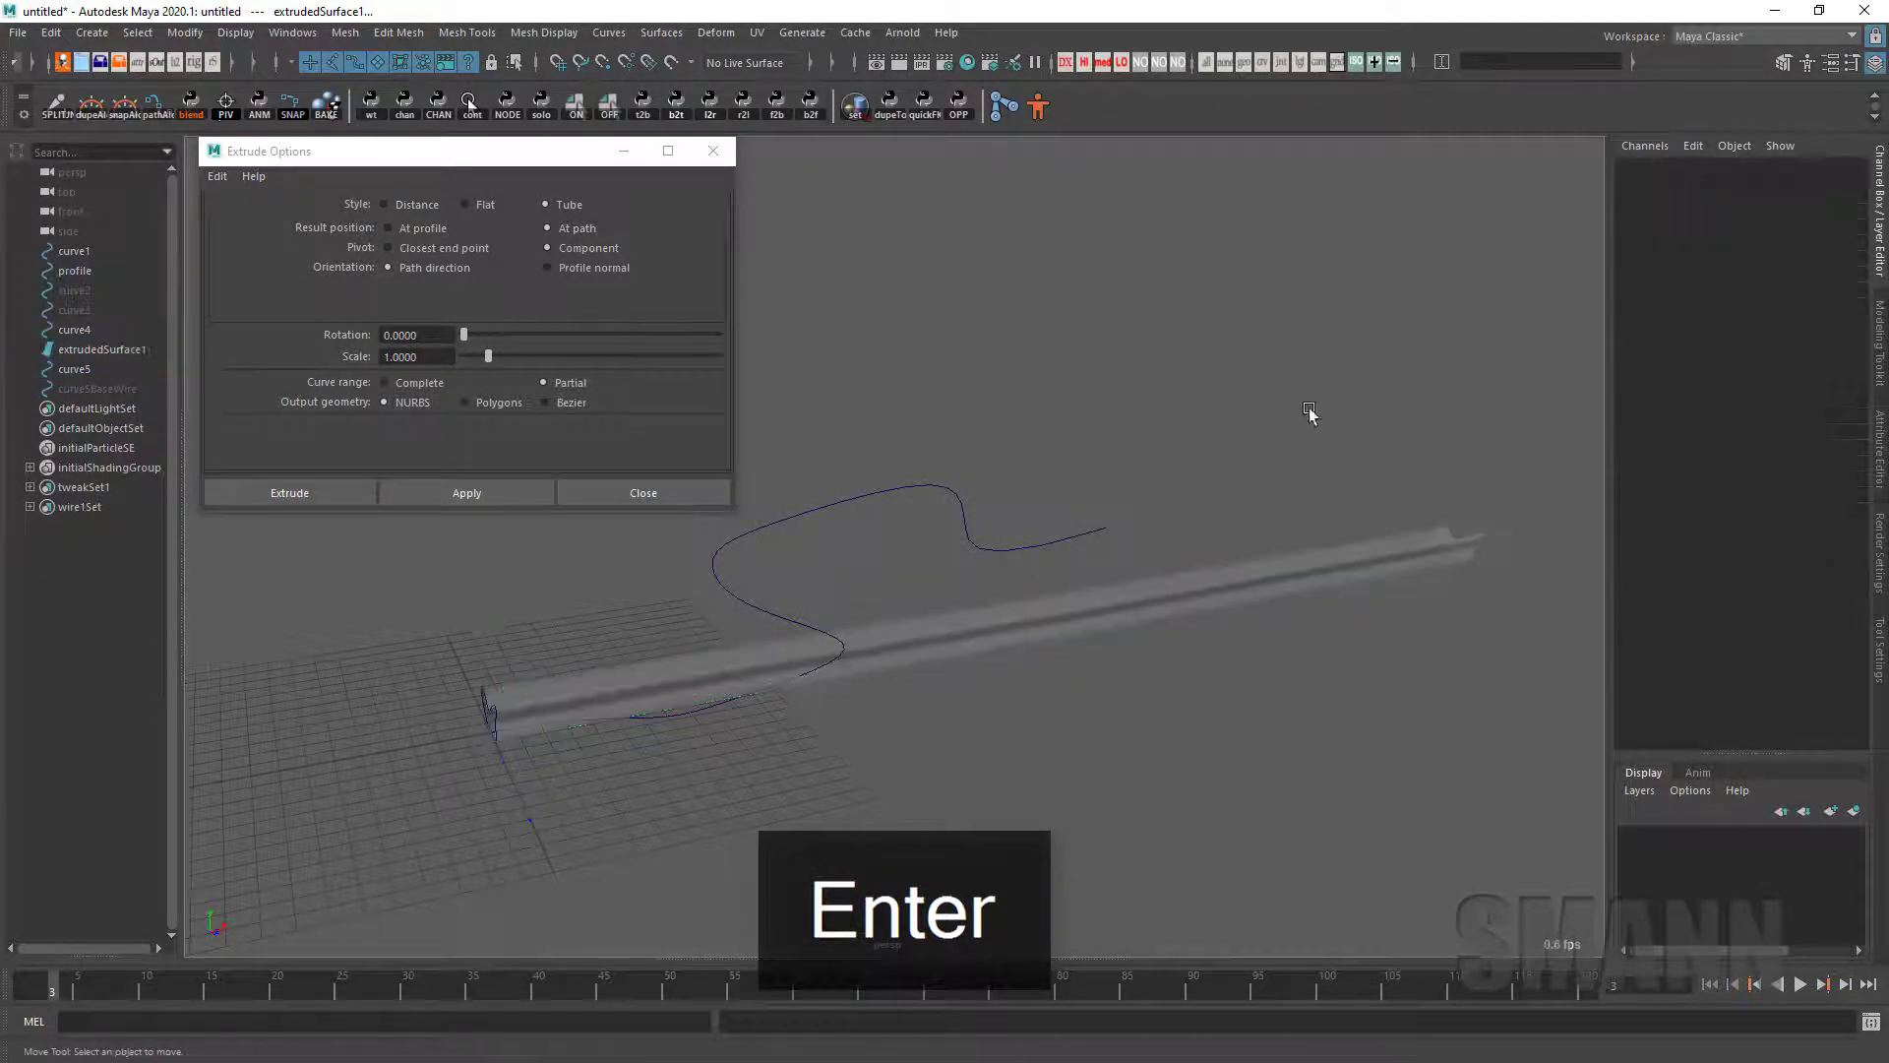
Step: Raise curve5's middle control vertices, cv[7:9], into a hump above the straight surface and return to object selection
{"action": "left_click", "coordinate": [114, 369]}
{"action": "right_click", "coordinate": [1122, 383]}
{"action": "left_click_drag", "start_coordinate": [1033, 561], "coordinate": [1143, 679]}
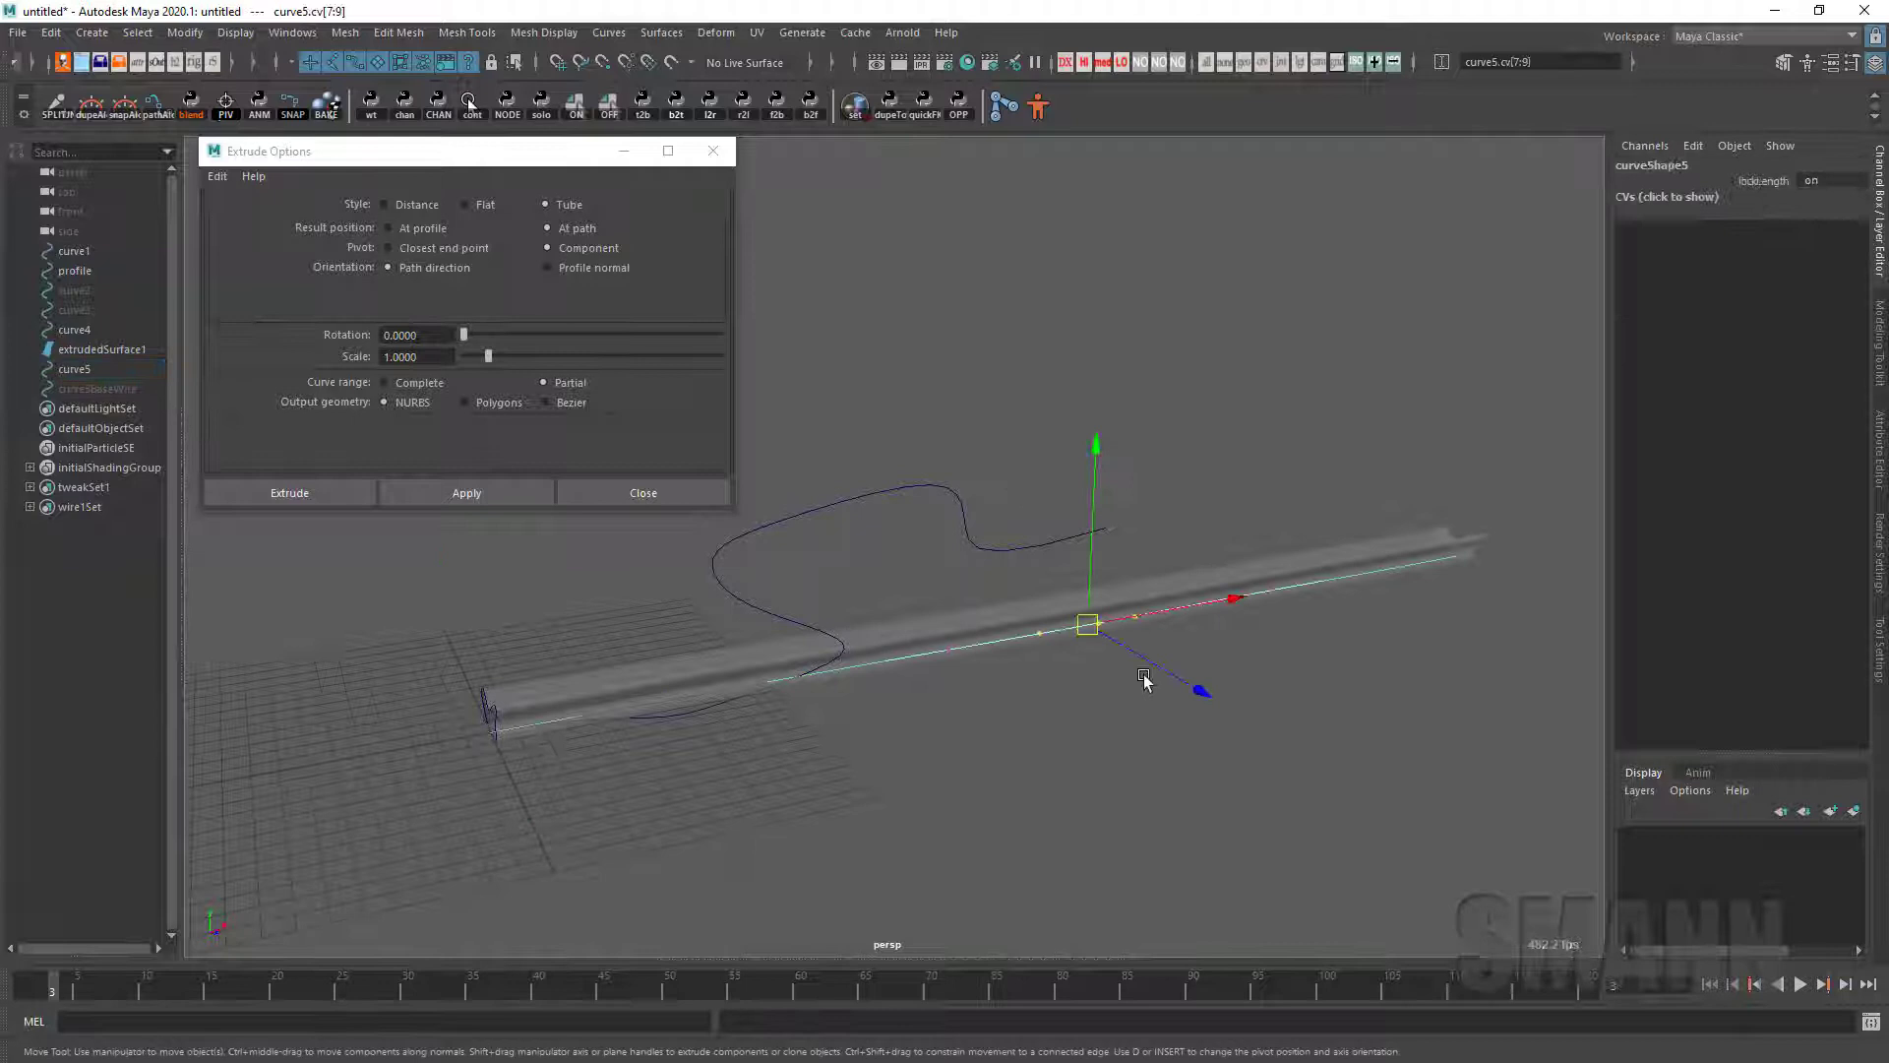
{"action": "left_click_drag", "start_coordinate": [1090, 531], "coordinate": [1003, 340]}
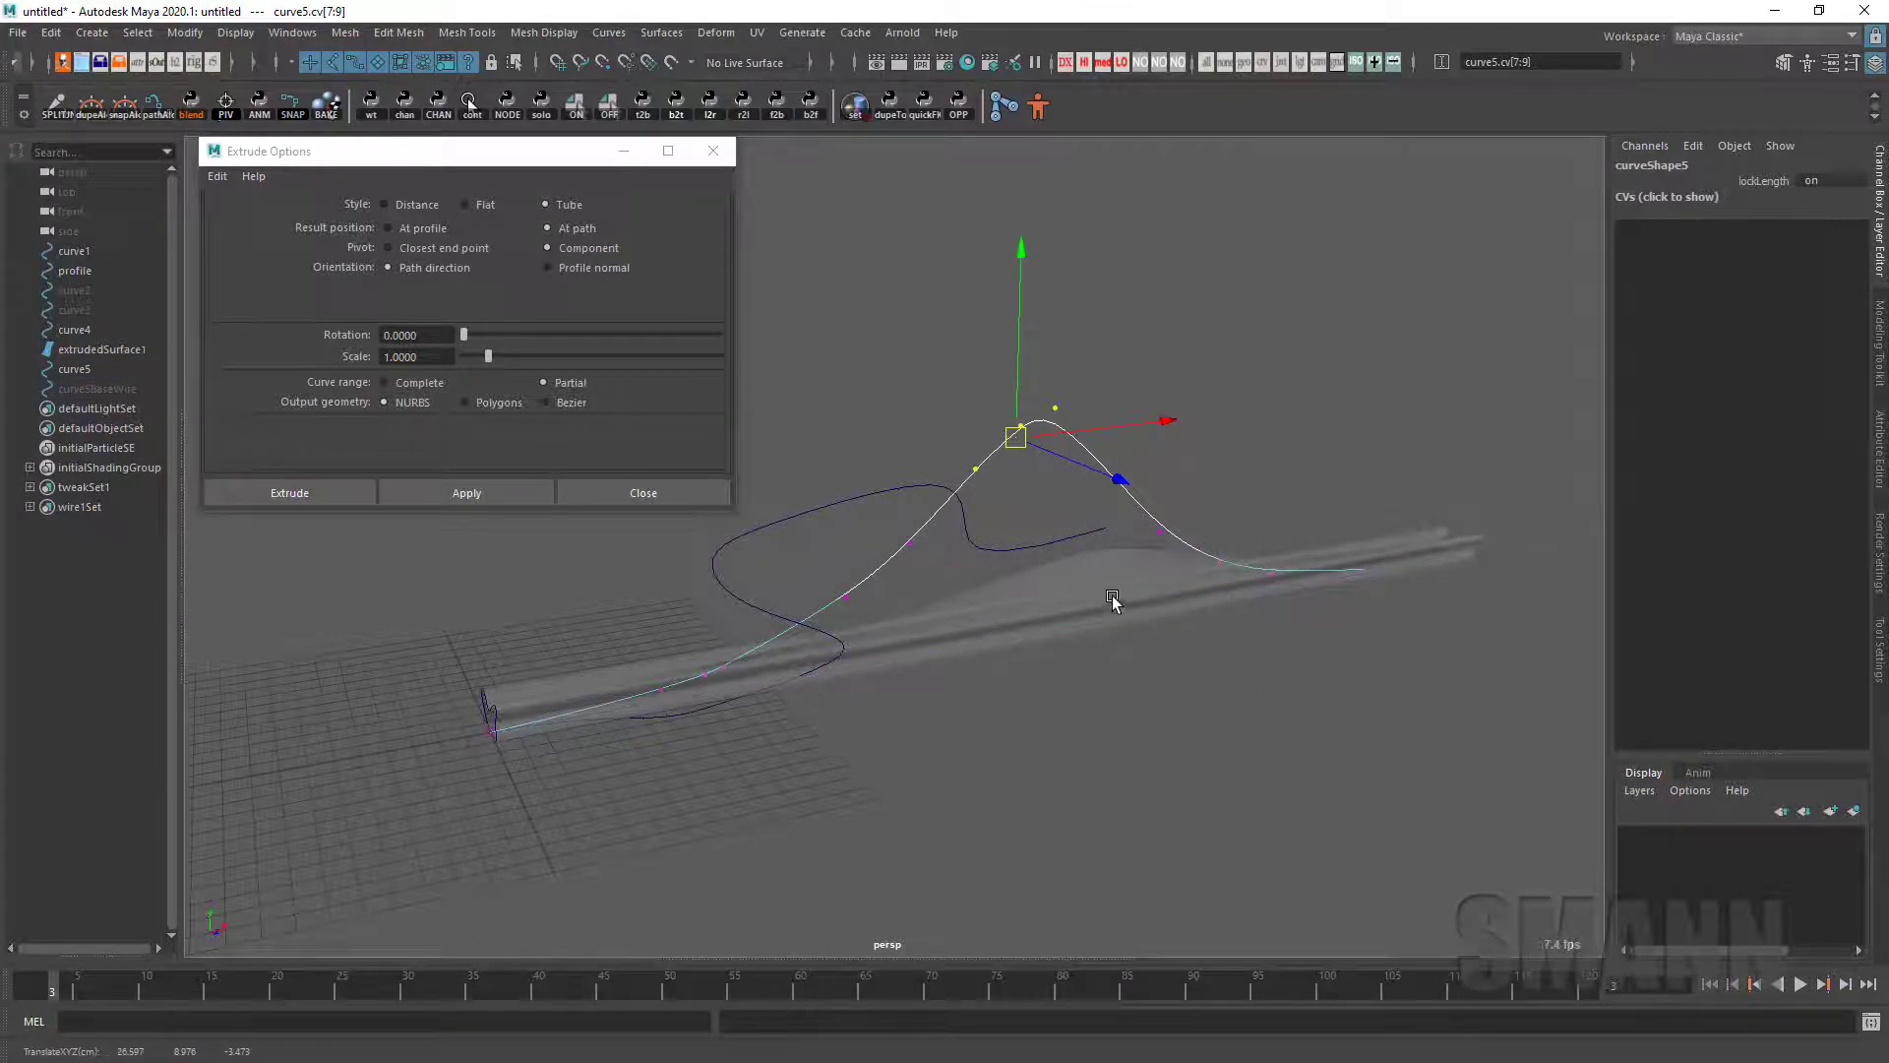
{"action": "key", "text": "F8"}
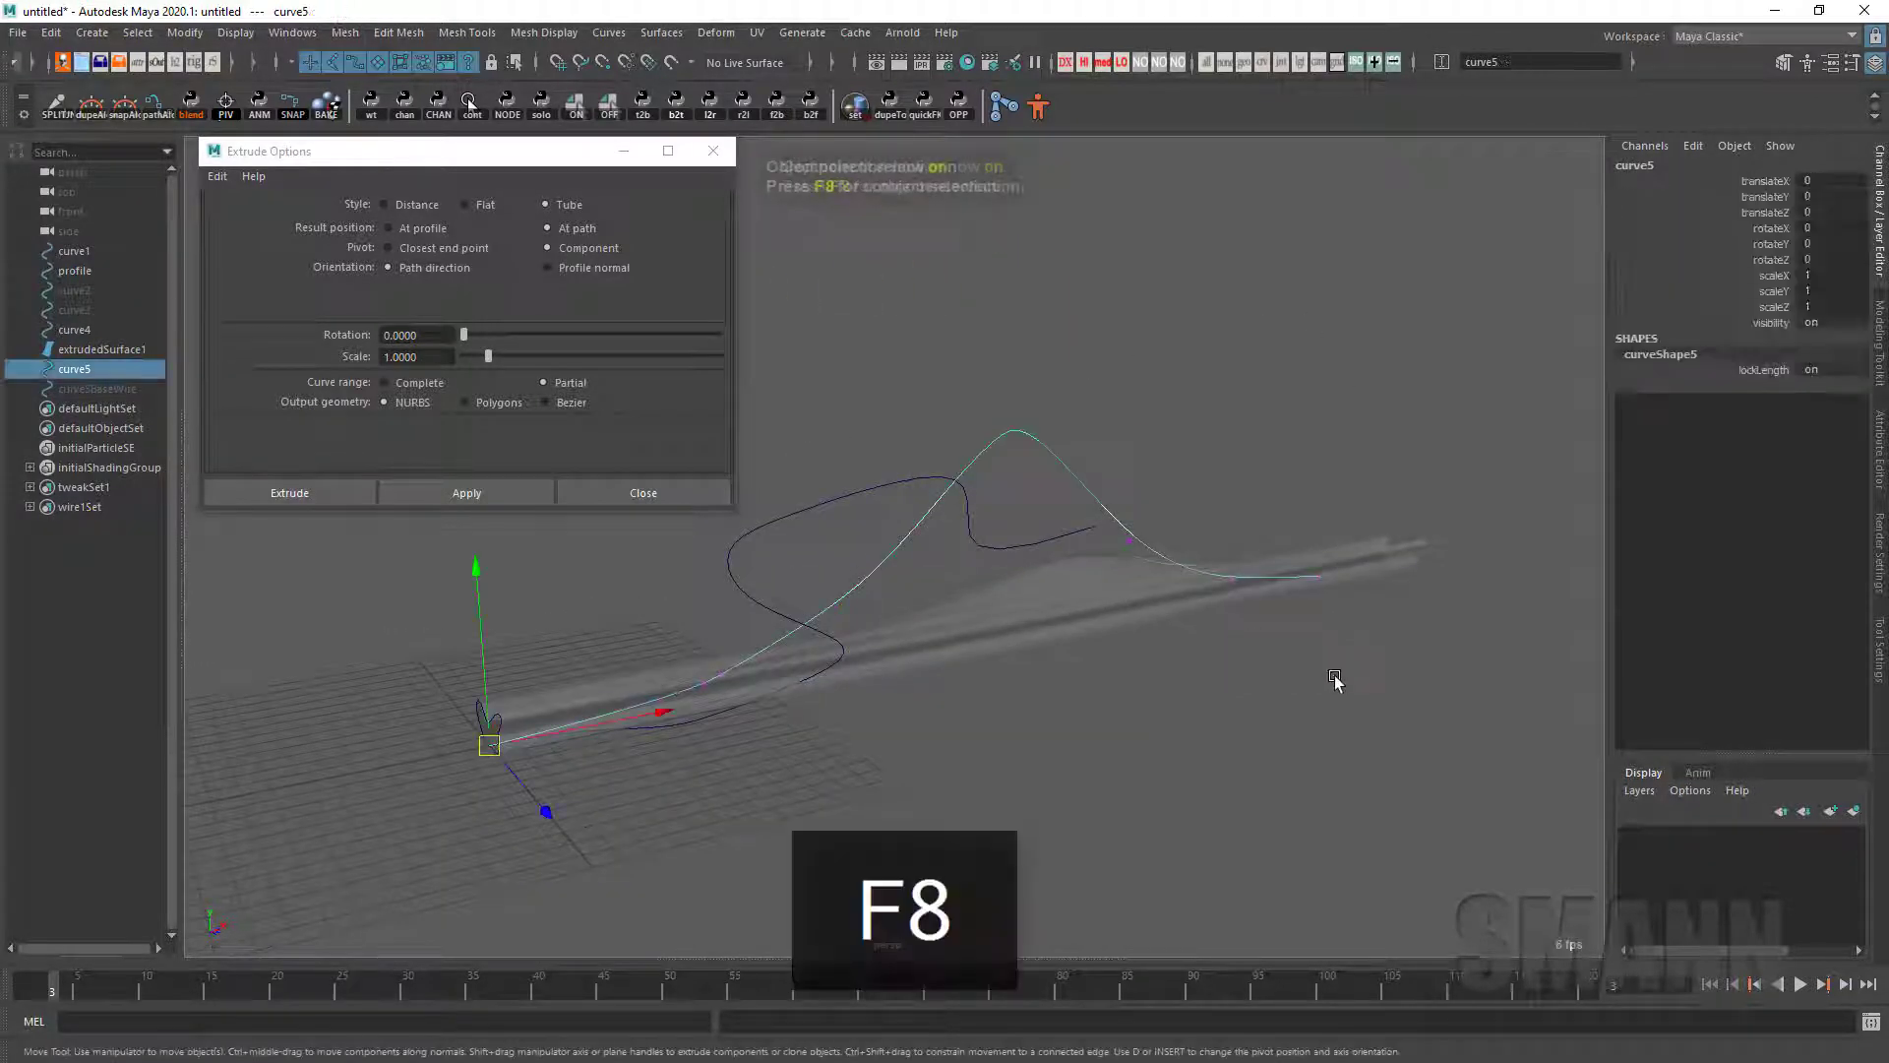
{"action": "left_click", "coordinate": [1335, 676]}
Step: Increase the wire1 dropoffDistance of the extruded surface until the whole profile follows curve5
{"action": "left_click", "coordinate": [1270, 588]}
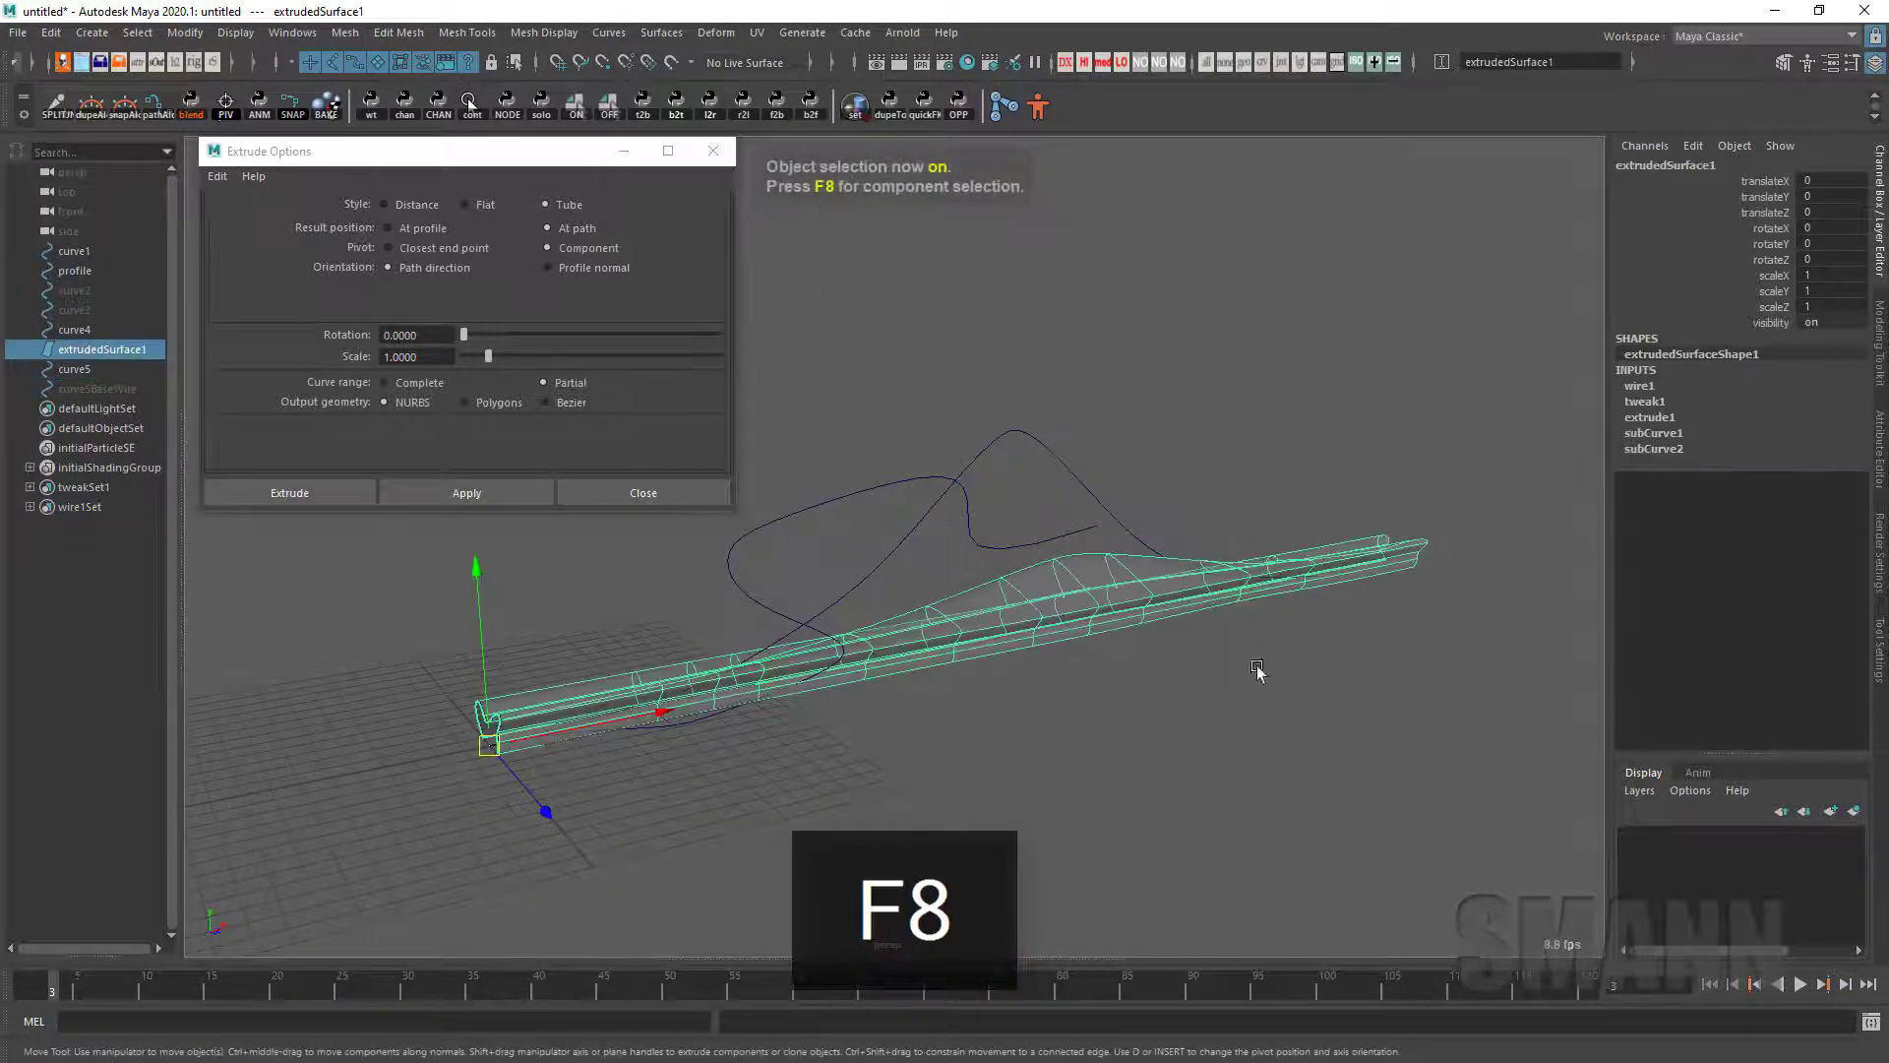
{"action": "left_click", "coordinate": [1673, 386]}
{"action": "left_click", "coordinate": [1743, 481]}
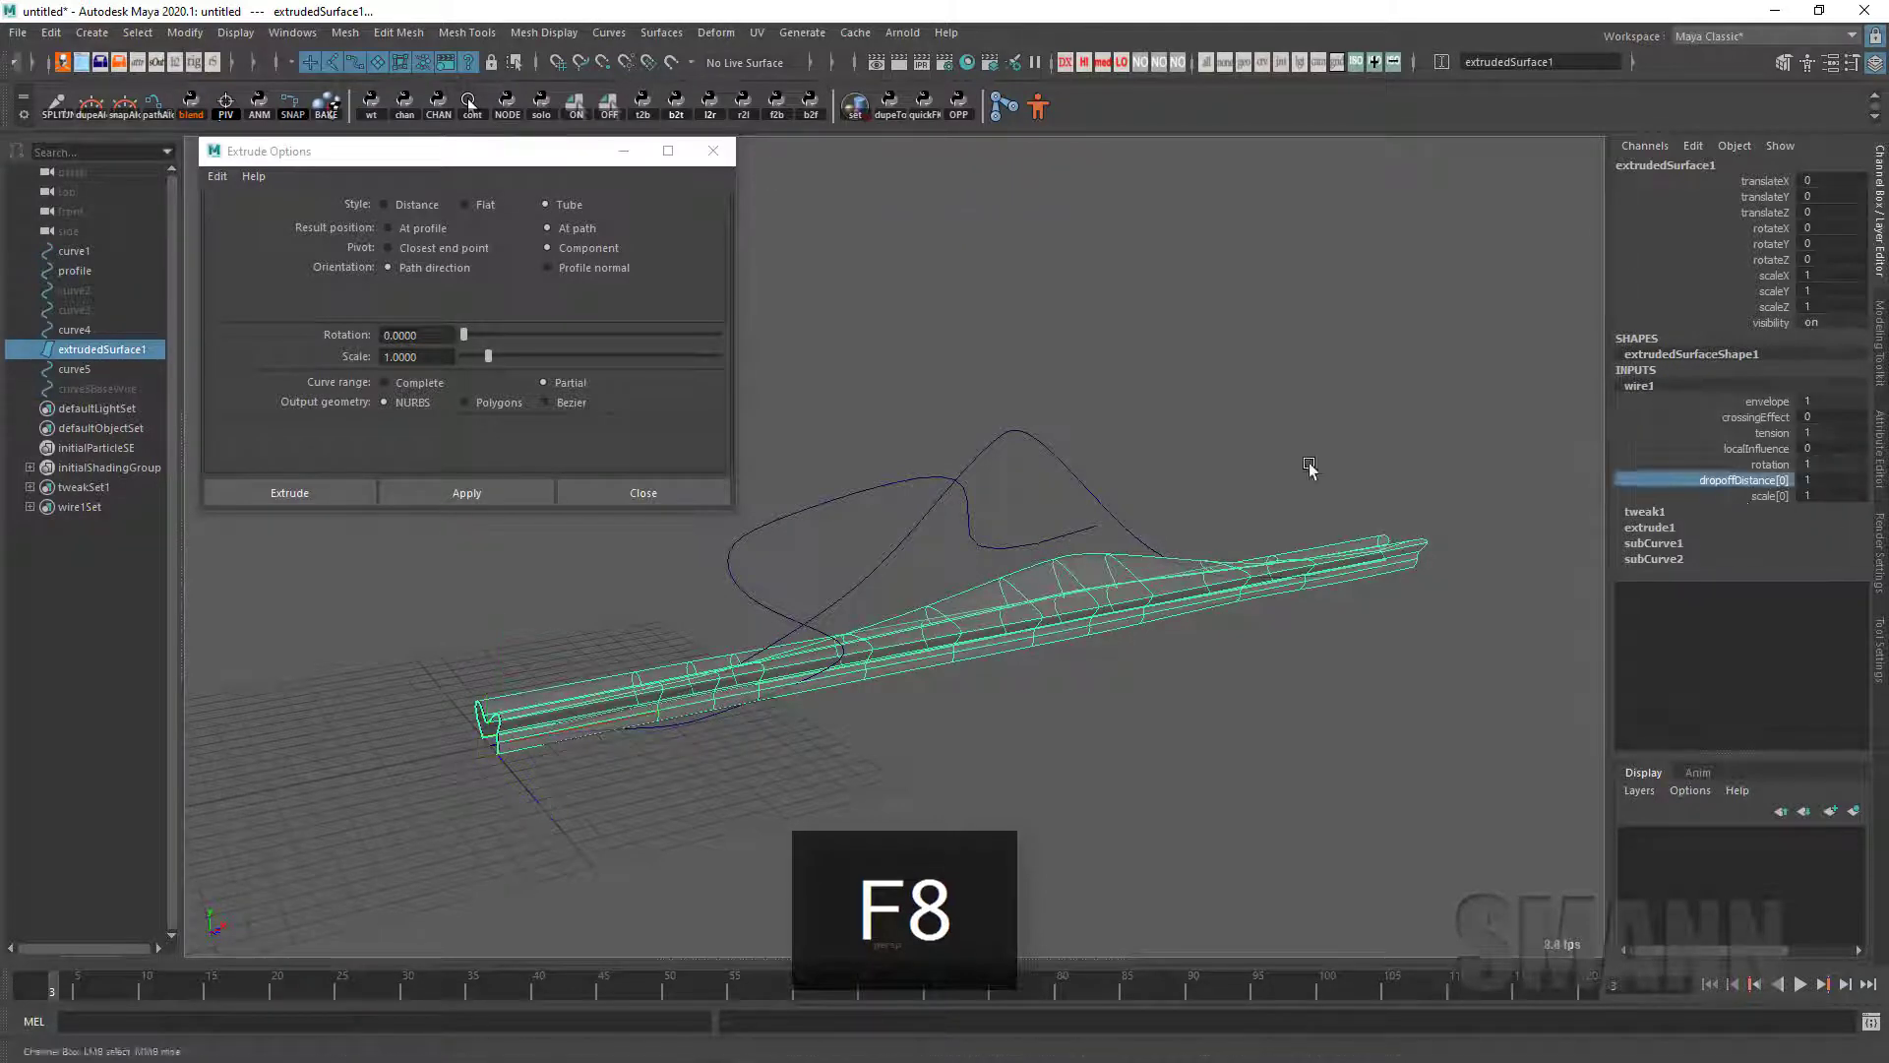
{"action": "middle_click_drag", "start_coordinate": [1315, 467], "coordinate": [1442, 473]}
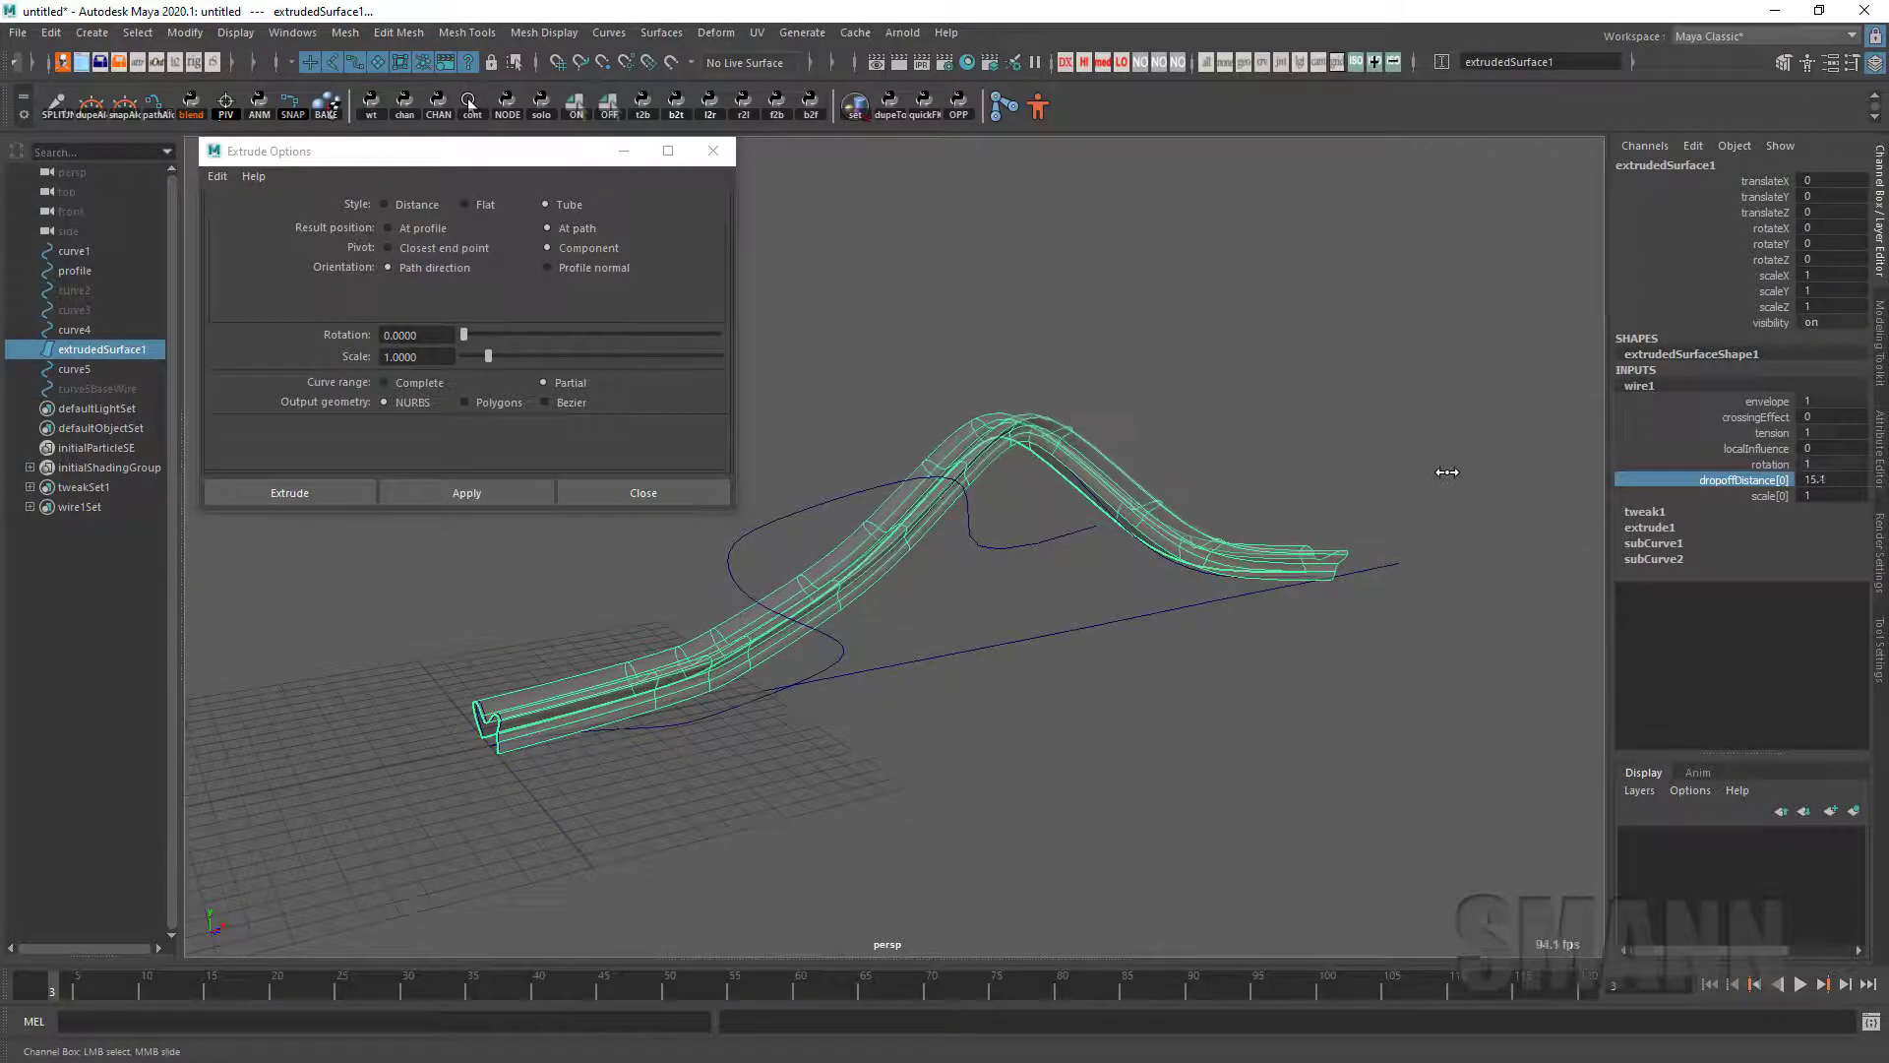
{"action": "left_click_drag", "start_coordinate": [1362, 503], "coordinate": [1867, 529], "text": "alt"}
{"action": "left_click", "coordinate": [1850, 477]}
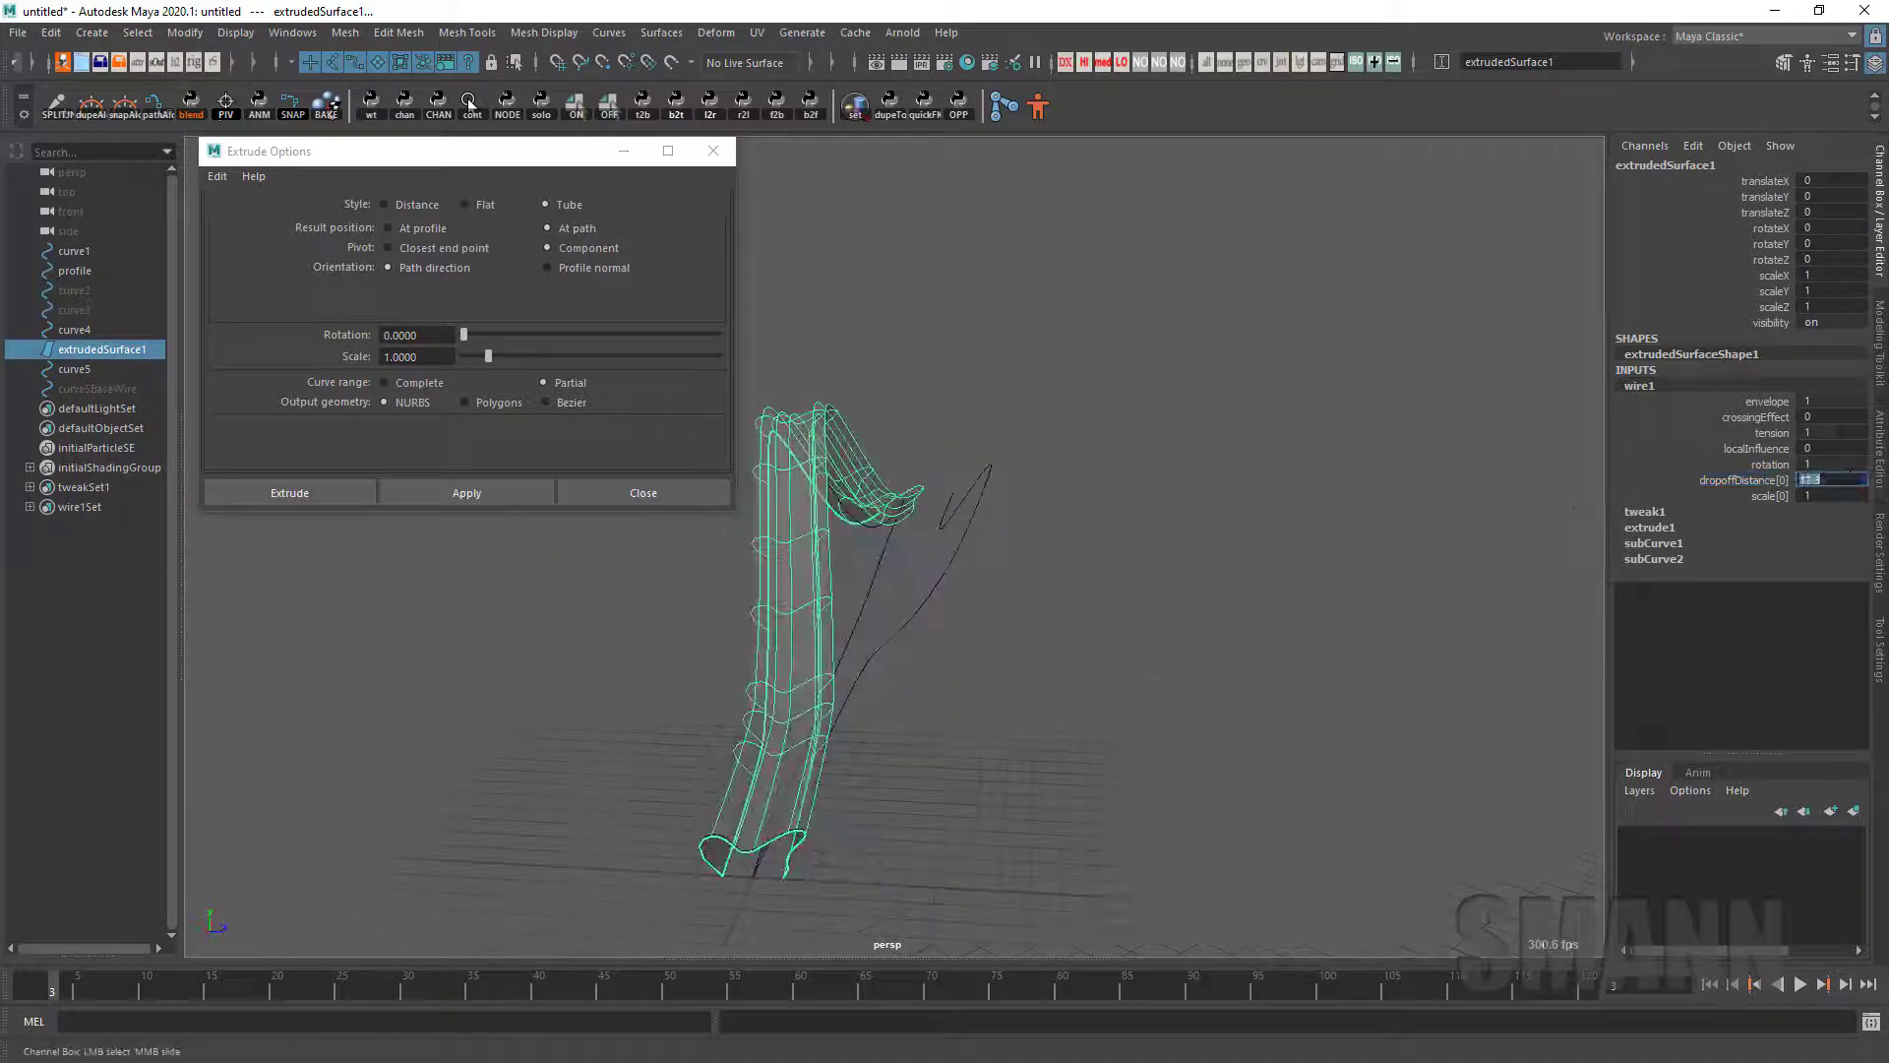
{"action": "key", "text": "Return"}
{"action": "left_click", "coordinate": [1198, 595]}
{"action": "mouse_move", "coordinate": [1199, 596]}
{"action": "left_mouse_down", "text": "alt"}
{"action": "mouse_move", "coordinate": [1160, 629]}
{"action": "mouse_move", "coordinate": [1129, 782]}
{"action": "mouse_move", "coordinate": [1160, 603]}
{"action": "mouse_move", "coordinate": [1182, 606]}
{"action": "left_mouse_up", "text": "alt"}
Step: Create a Blend Shape with the original curve1 as the target and curve5 as the deformed curve
{"action": "left_click", "coordinate": [114, 370]}
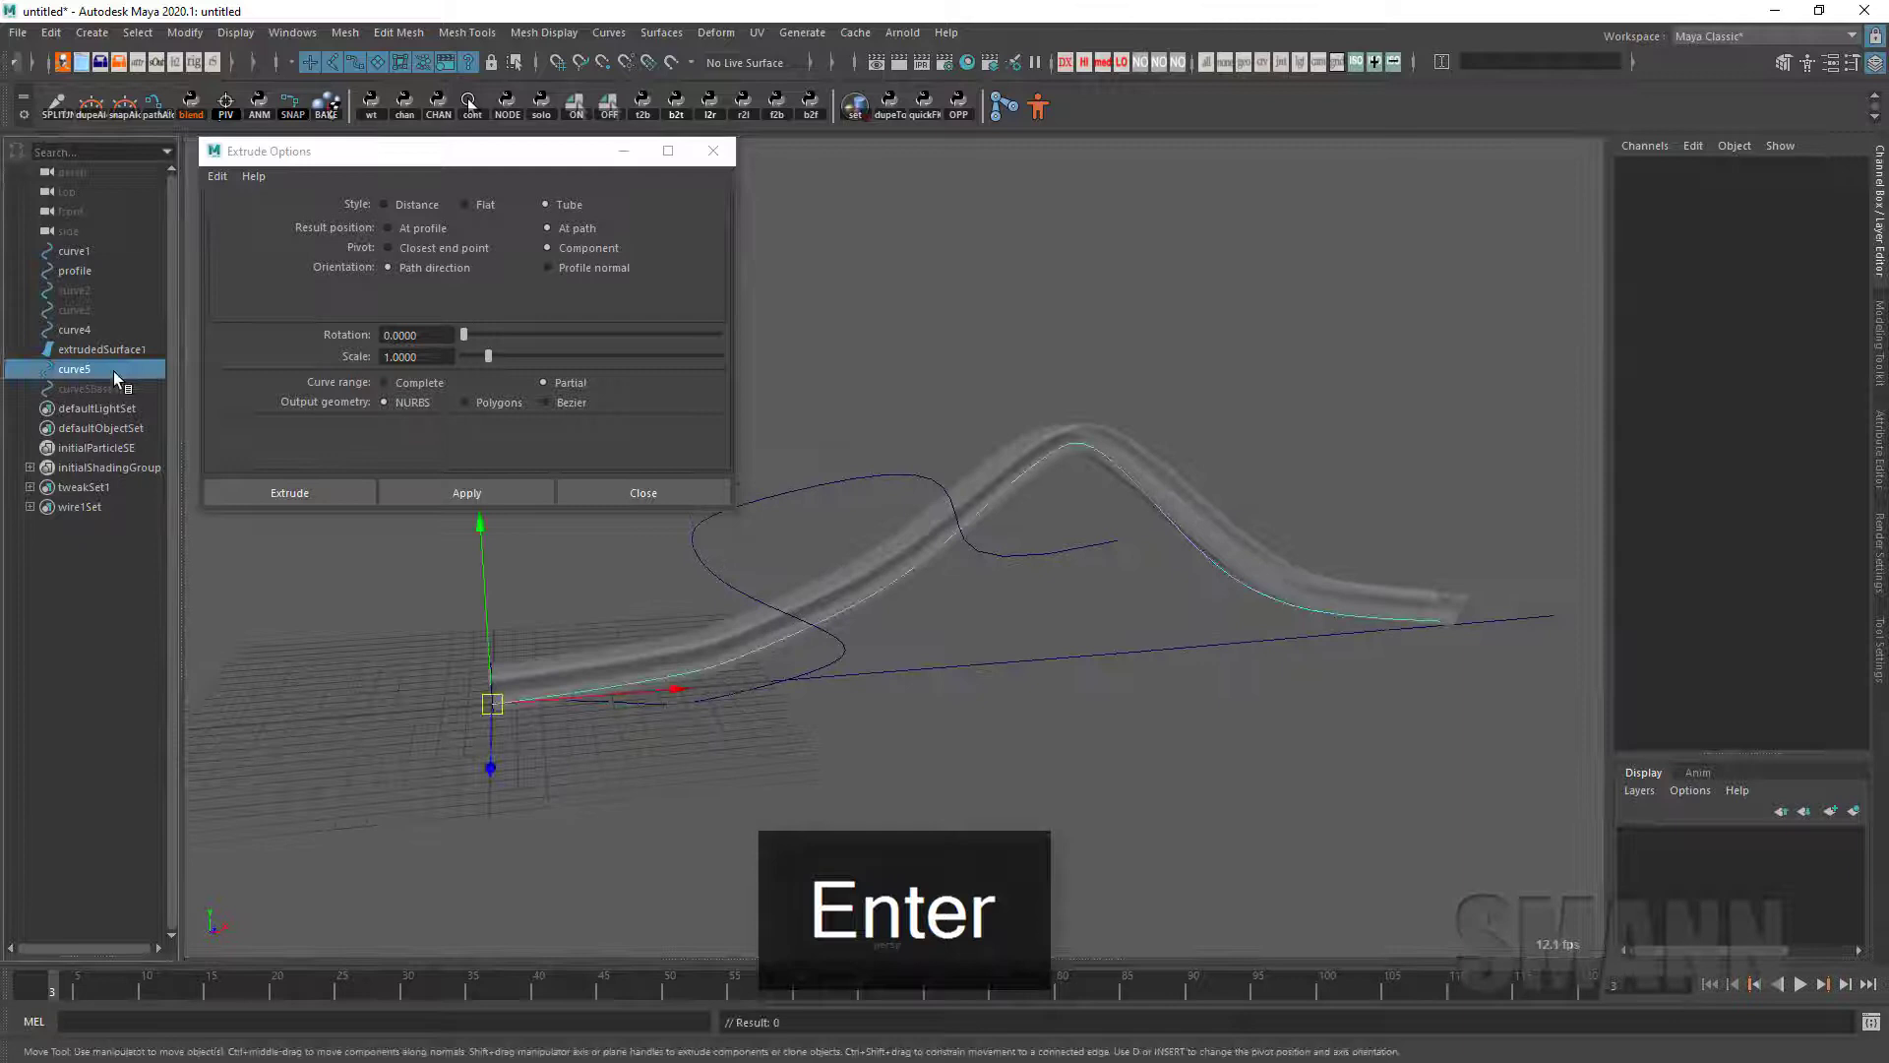
{"action": "left_click", "coordinate": [1053, 584]}
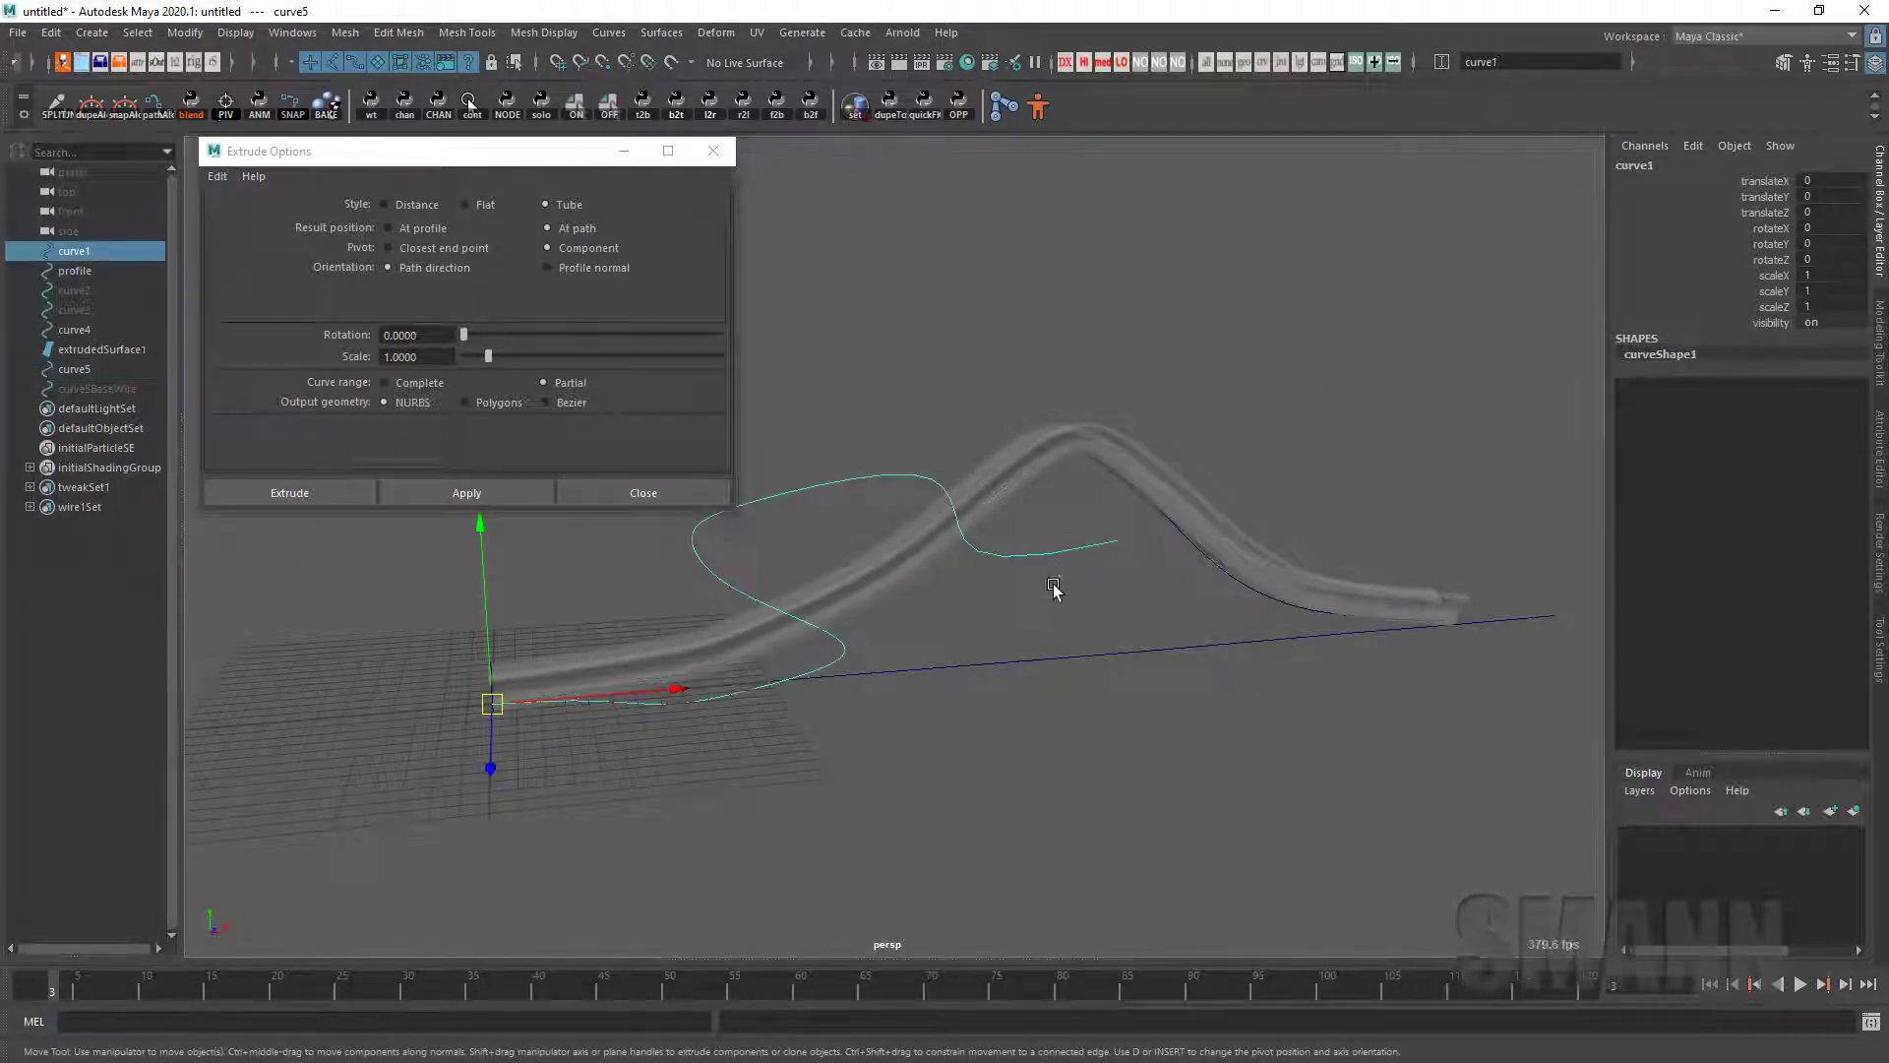
{"action": "left_click", "coordinate": [114, 368], "text": "ctrl"}
{"action": "key", "text": "space"}
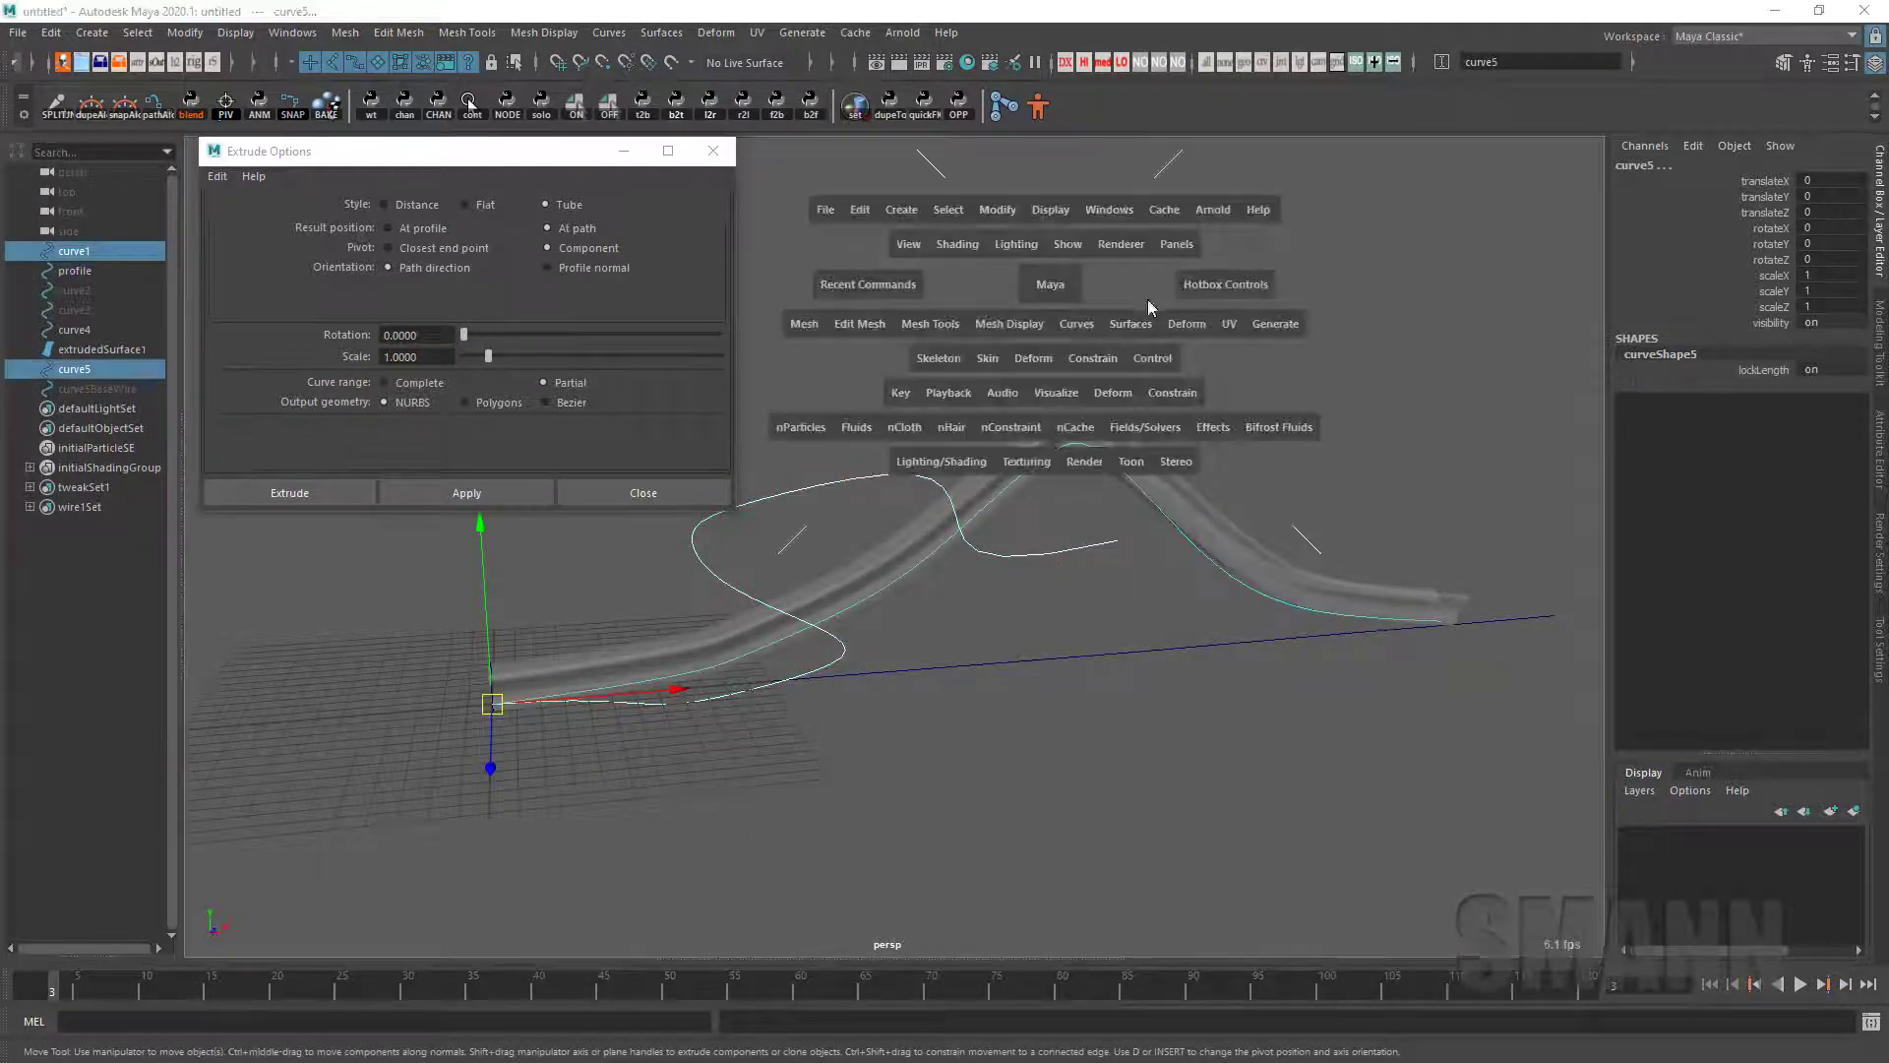
{"action": "left_click", "coordinate": [1033, 358]}
{"action": "left_click", "coordinate": [1092, 168]}
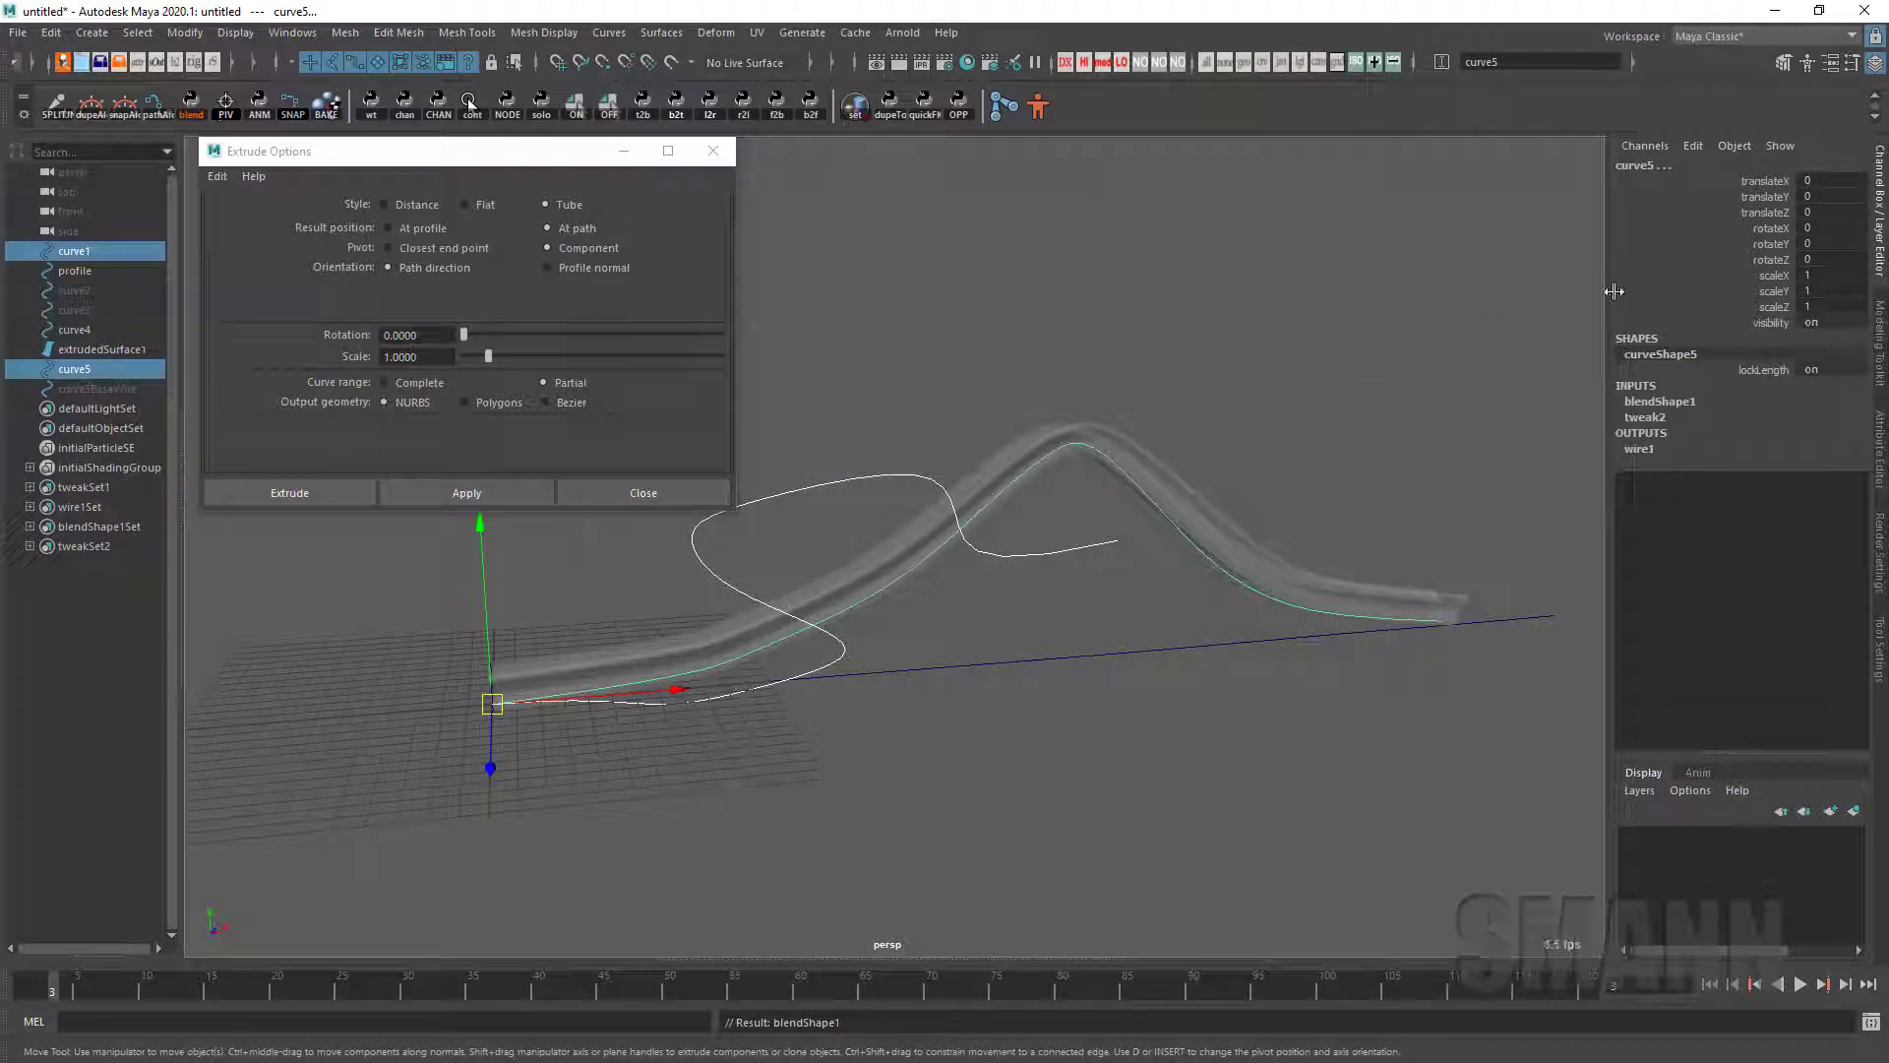
Step: Set the curve1 weight of blendShape1 to 1 so curve5 and the surface take the original path's shape
{"action": "left_click", "coordinate": [1661, 404]}
{"action": "left_click", "coordinate": [1763, 422]}
{"action": "left_click", "coordinate": [1762, 433]}
{"action": "middle_click_drag", "start_coordinate": [1293, 394], "coordinate": [1360, 395]}
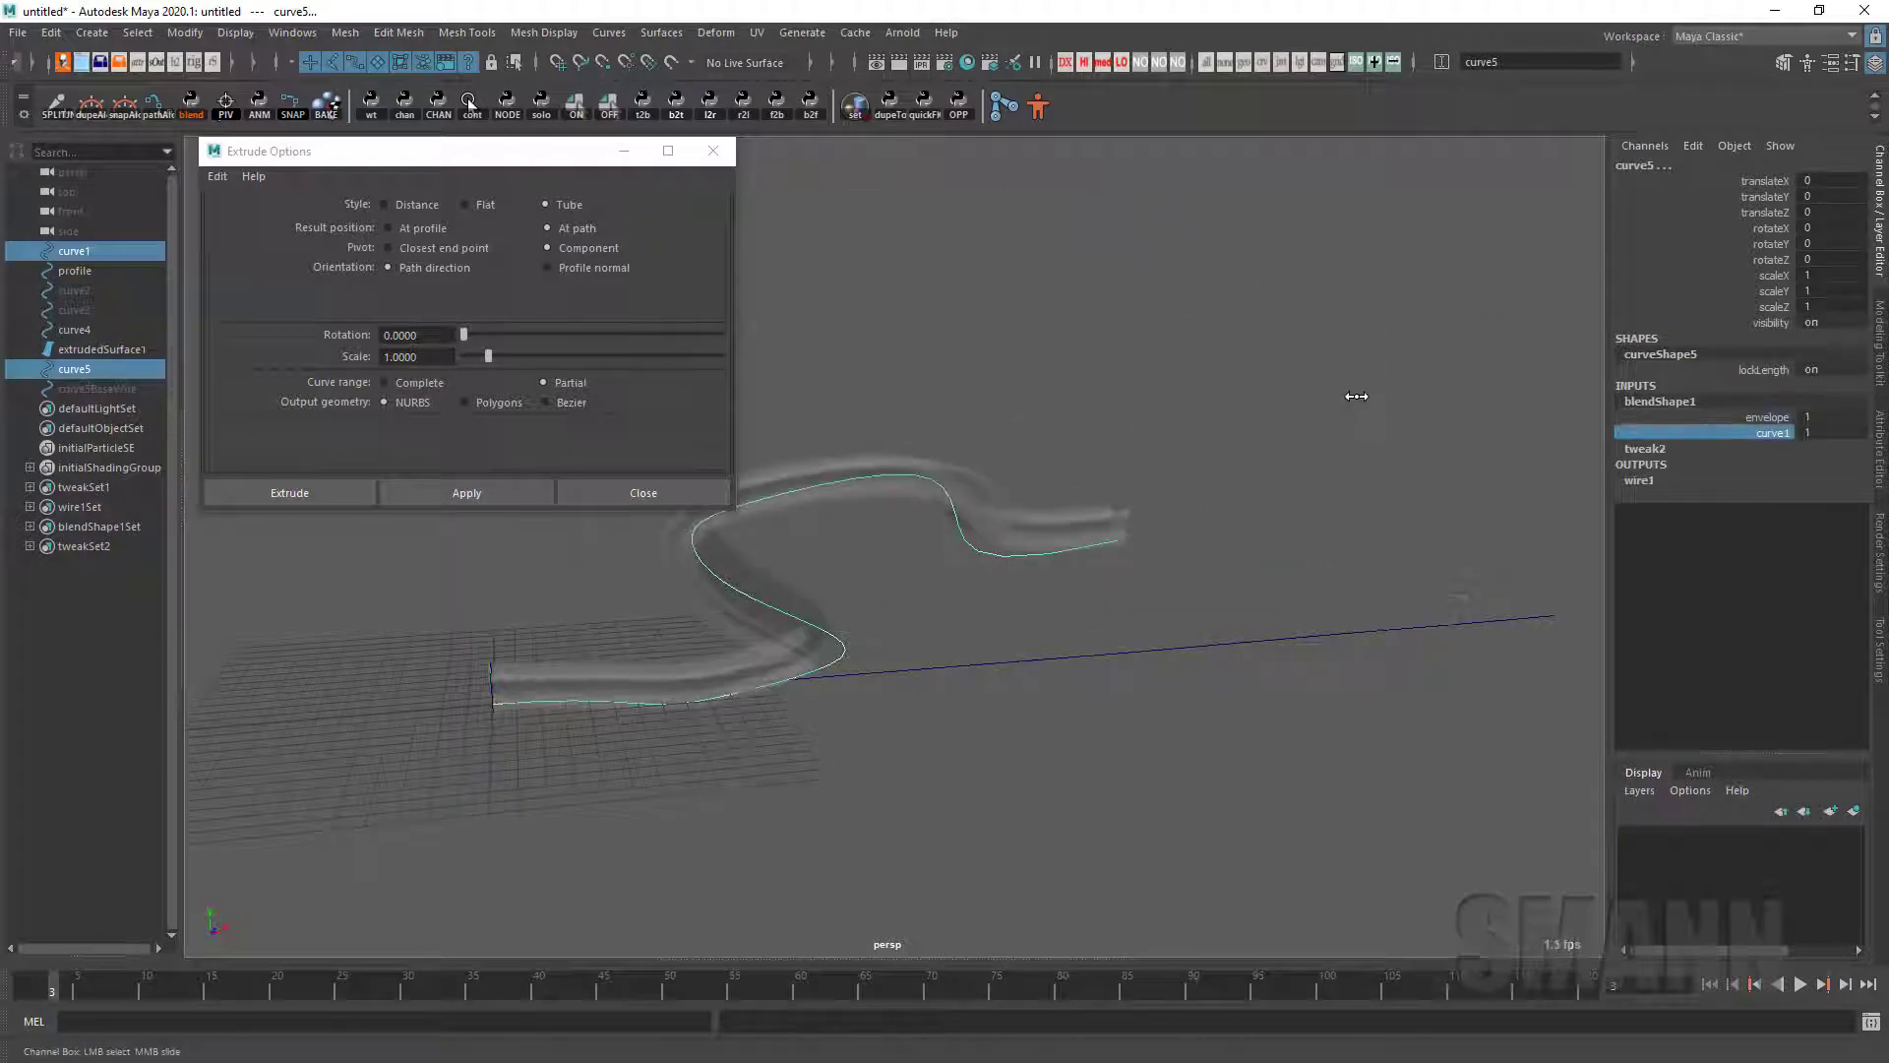
{"action": "left_click_drag", "start_coordinate": [1284, 428], "coordinate": [1324, 636], "text": "alt"}
{"action": "left_click", "coordinate": [1309, 425]}
Step: Select the curved extruded surface, try reducing the maxValue of its subCurve2 input, and turn off X-ray display
{"action": "left_click", "coordinate": [1088, 548]}
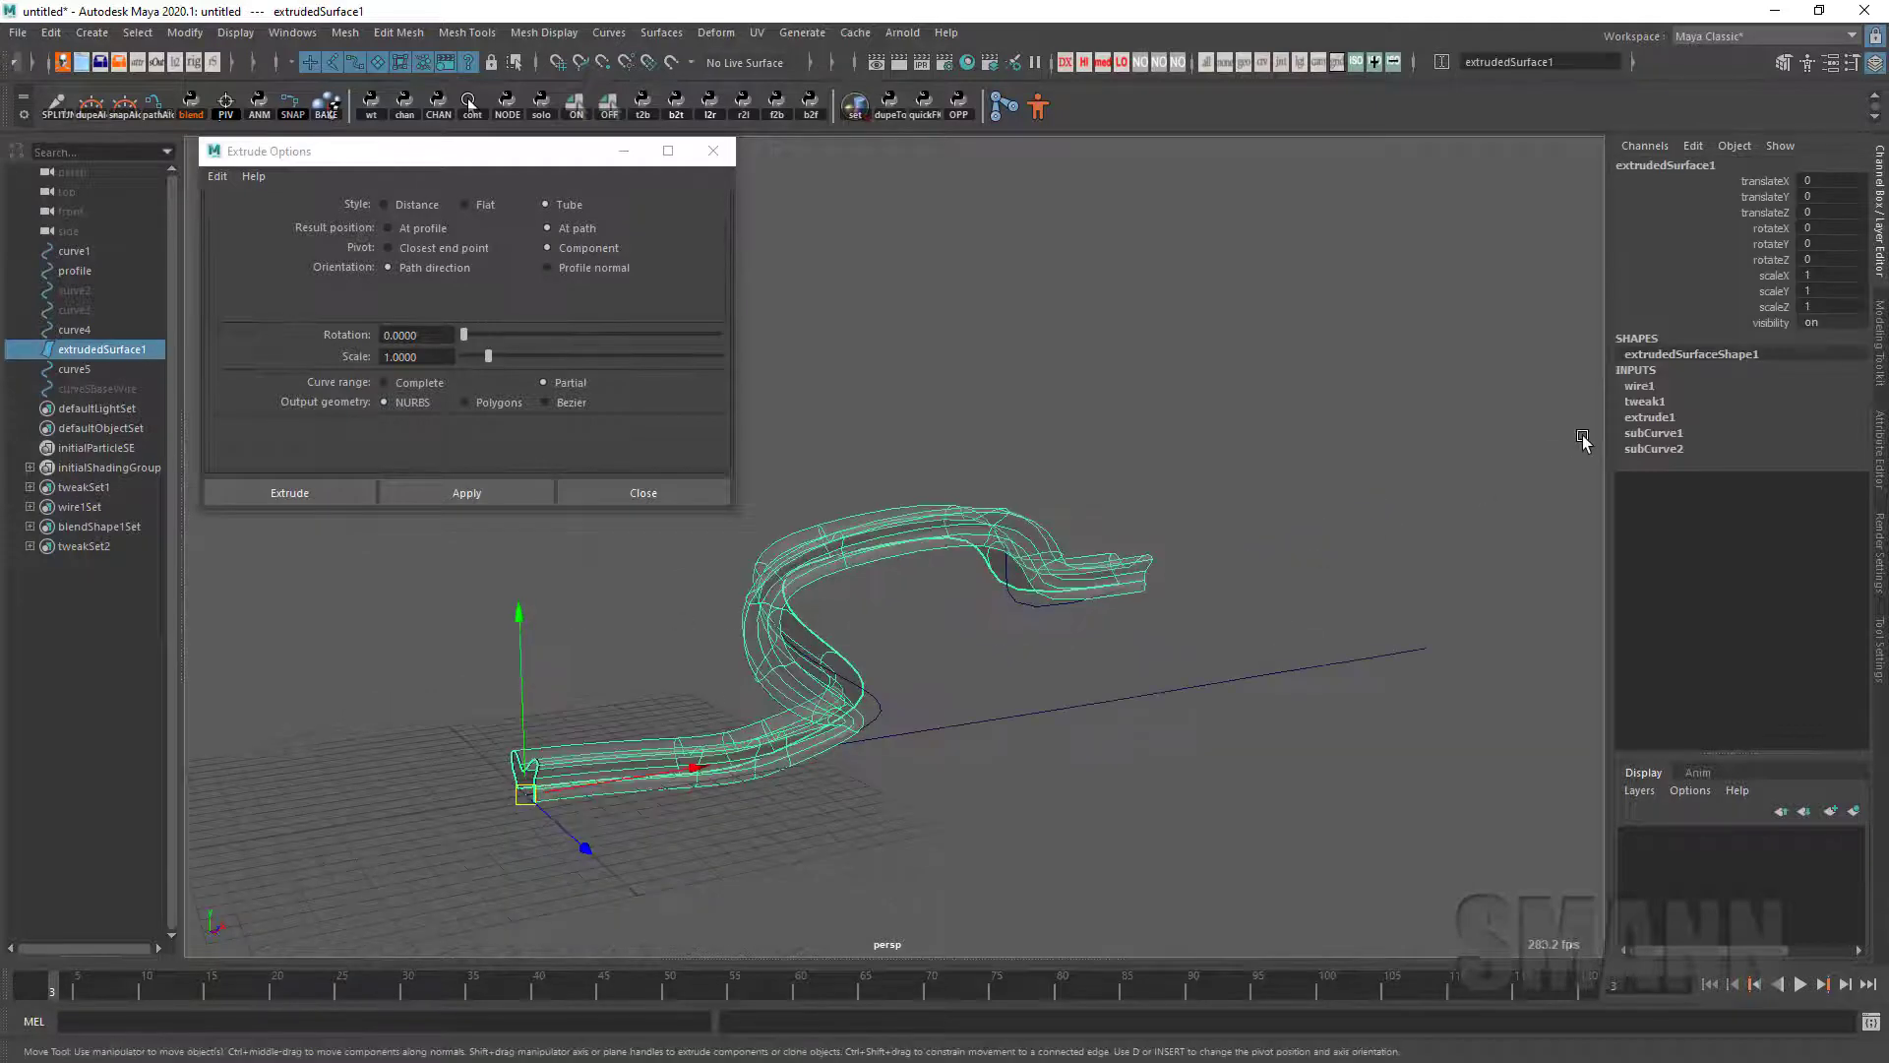
{"action": "left_click", "coordinate": [1664, 449]}
{"action": "left_click_drag", "start_coordinate": [1543, 511], "coordinate": [1586, 525], "text": "alt"}
{"action": "left_click", "coordinate": [1765, 480]}
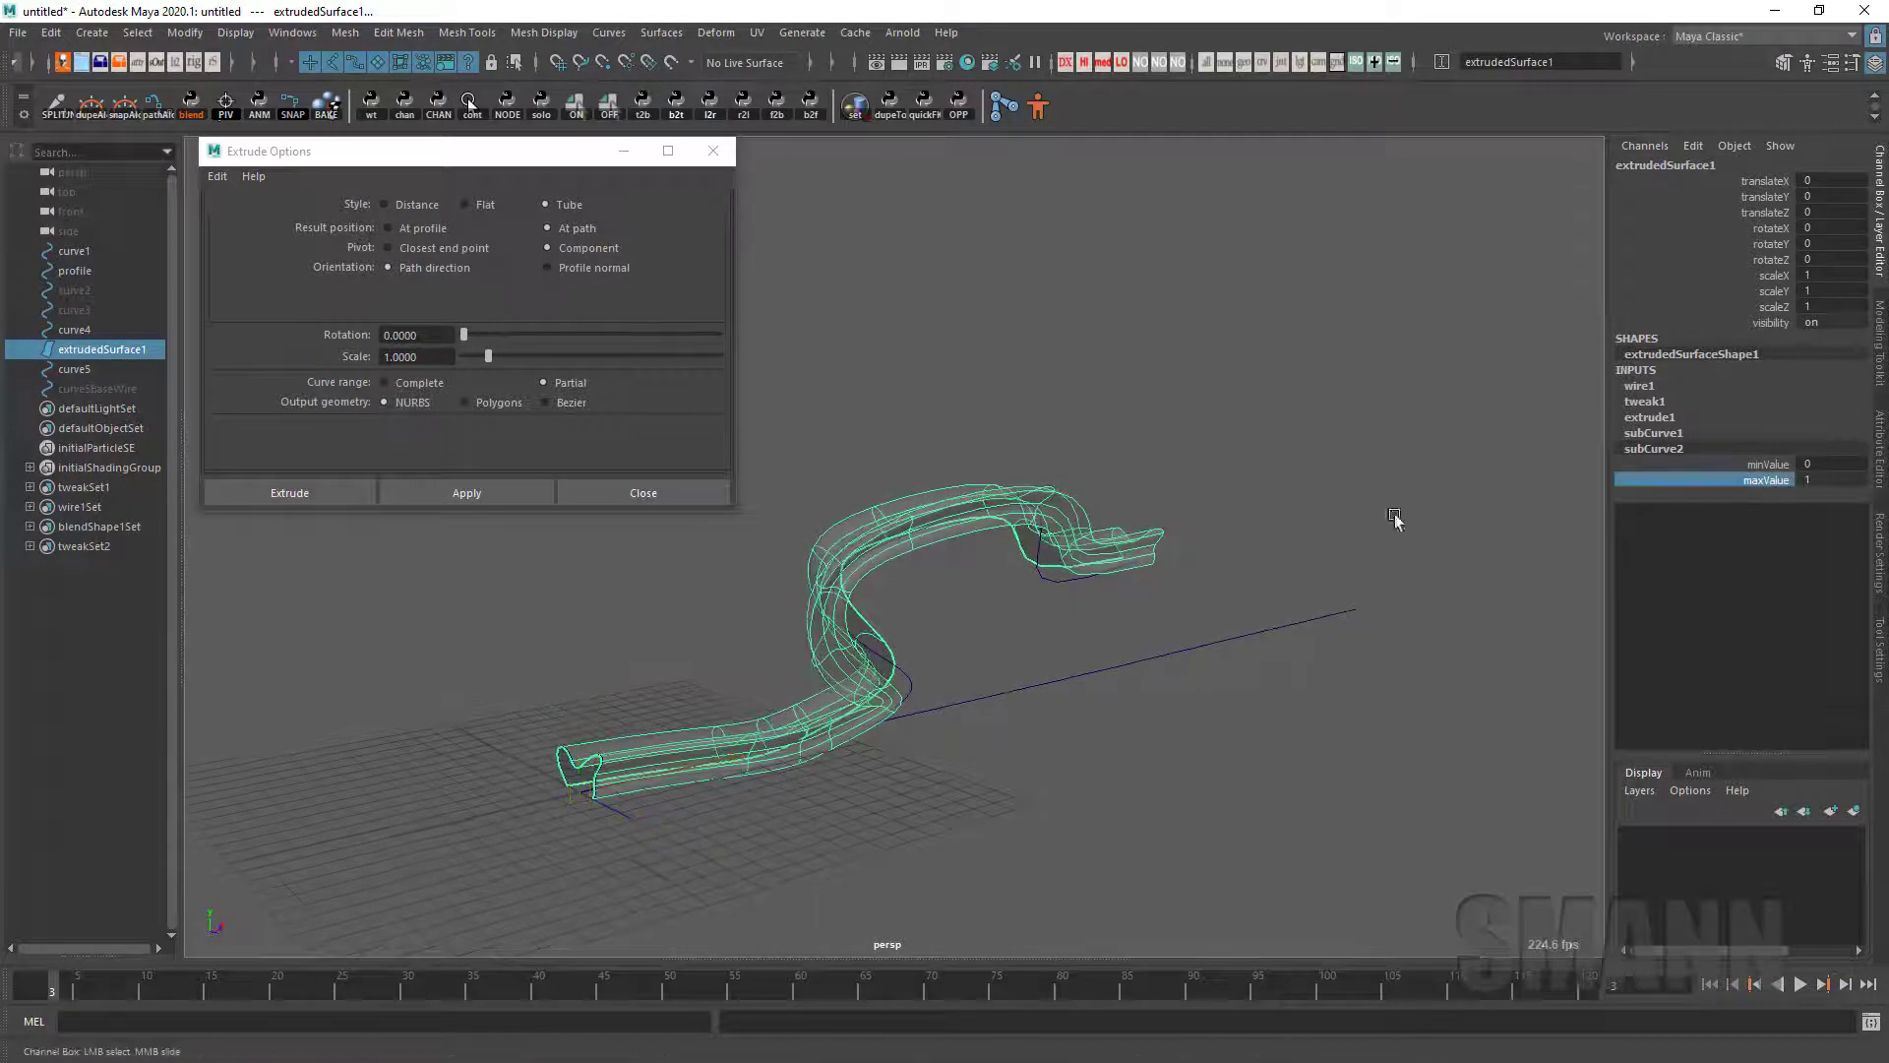
{"action": "mouse_move", "coordinate": [1399, 518]}
{"action": "middle_mouse_down"}
{"action": "mouse_move", "coordinate": [1356, 515]}
{"action": "mouse_move", "coordinate": [1386, 506]}
{"action": "mouse_move", "coordinate": [1312, 561]}
{"action": "mouse_move", "coordinate": [1569, 586]}
{"action": "mouse_move", "coordinate": [1249, 590]}
{"action": "mouse_move", "coordinate": [1350, 532]}
{"action": "mouse_move", "coordinate": [1445, 528]}
{"action": "mouse_move", "coordinate": [1318, 551]}
{"action": "middle_mouse_up"}
{"action": "key", "text": "alt+x"}
Step: Try sliding the surface along the path by varying subCurve2's minValue and maxValue, entering 0.8 in the maxValue field
{"action": "left_click", "coordinate": [1767, 464]}
{"action": "left_click", "coordinate": [1731, 480]}
{"action": "middle_click_drag", "start_coordinate": [1515, 522], "coordinate": [1480, 530]}
{"action": "left_click_drag", "start_coordinate": [1488, 544], "coordinate": [1513, 535], "text": "alt"}
{"action": "left_click_drag", "start_coordinate": [1767, 465], "coordinate": [1775, 480]}
{"action": "middle_click_drag", "start_coordinate": [1389, 543], "coordinate": [1387, 548]}
{"action": "left_click", "coordinate": [1820, 480]}
{"action": "type", "text": "0.8"}
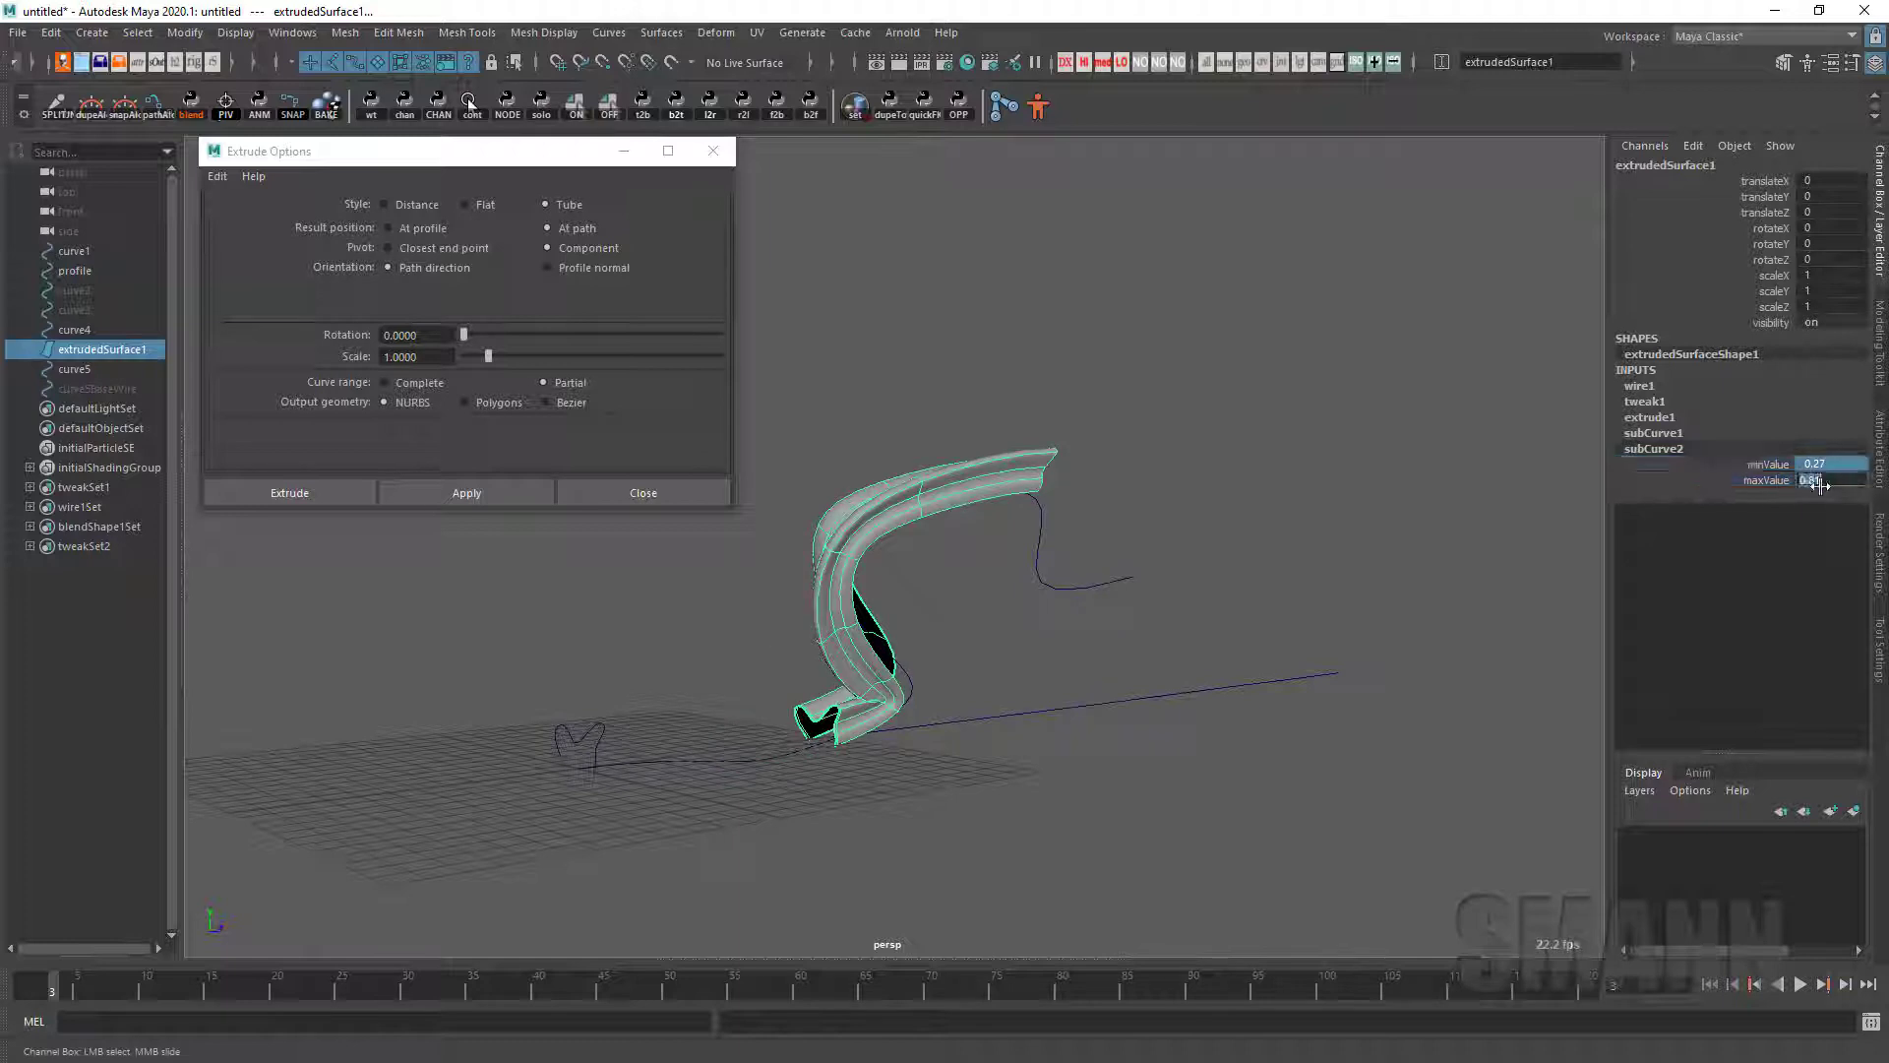
{"action": "key", "text": "Return"}
Step: Shorten the surface to the start of the path with subCurve2's minValue at 0 and maxValue at 0.01
{"action": "left_click", "coordinate": [1763, 482]}
{"action": "middle_click_drag", "start_coordinate": [1397, 522], "coordinate": [1334, 606]}
{"action": "left_click_drag", "start_coordinate": [1312, 635], "coordinate": [1307, 645], "text": "alt"}
Step: Key subCurve2's minValue and maxValue at frame 3 and play the timeline
{"action": "left_click_drag", "start_coordinate": [1768, 465], "coordinate": [1763, 483]}
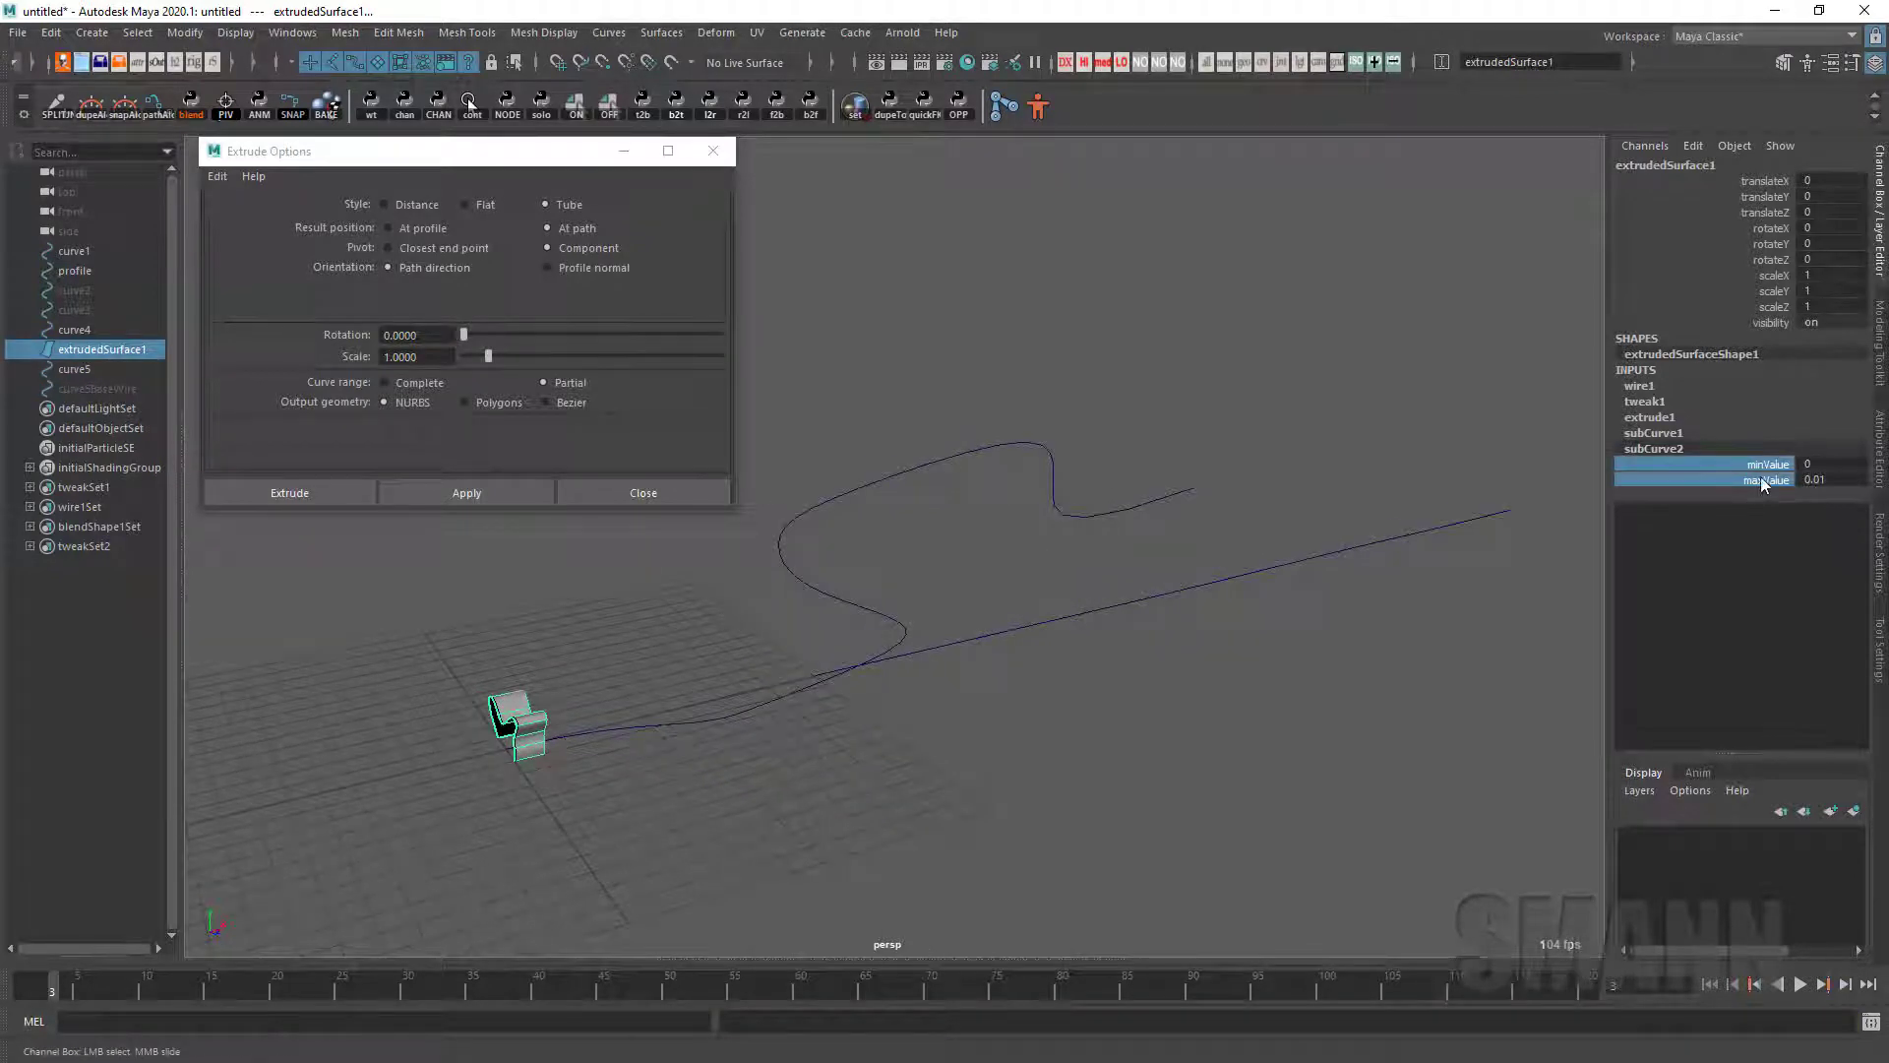
{"action": "right_click", "coordinate": [1763, 482]}
{"action": "left_click", "coordinate": [1757, 517]}
{"action": "key", "text": "alt+v"}
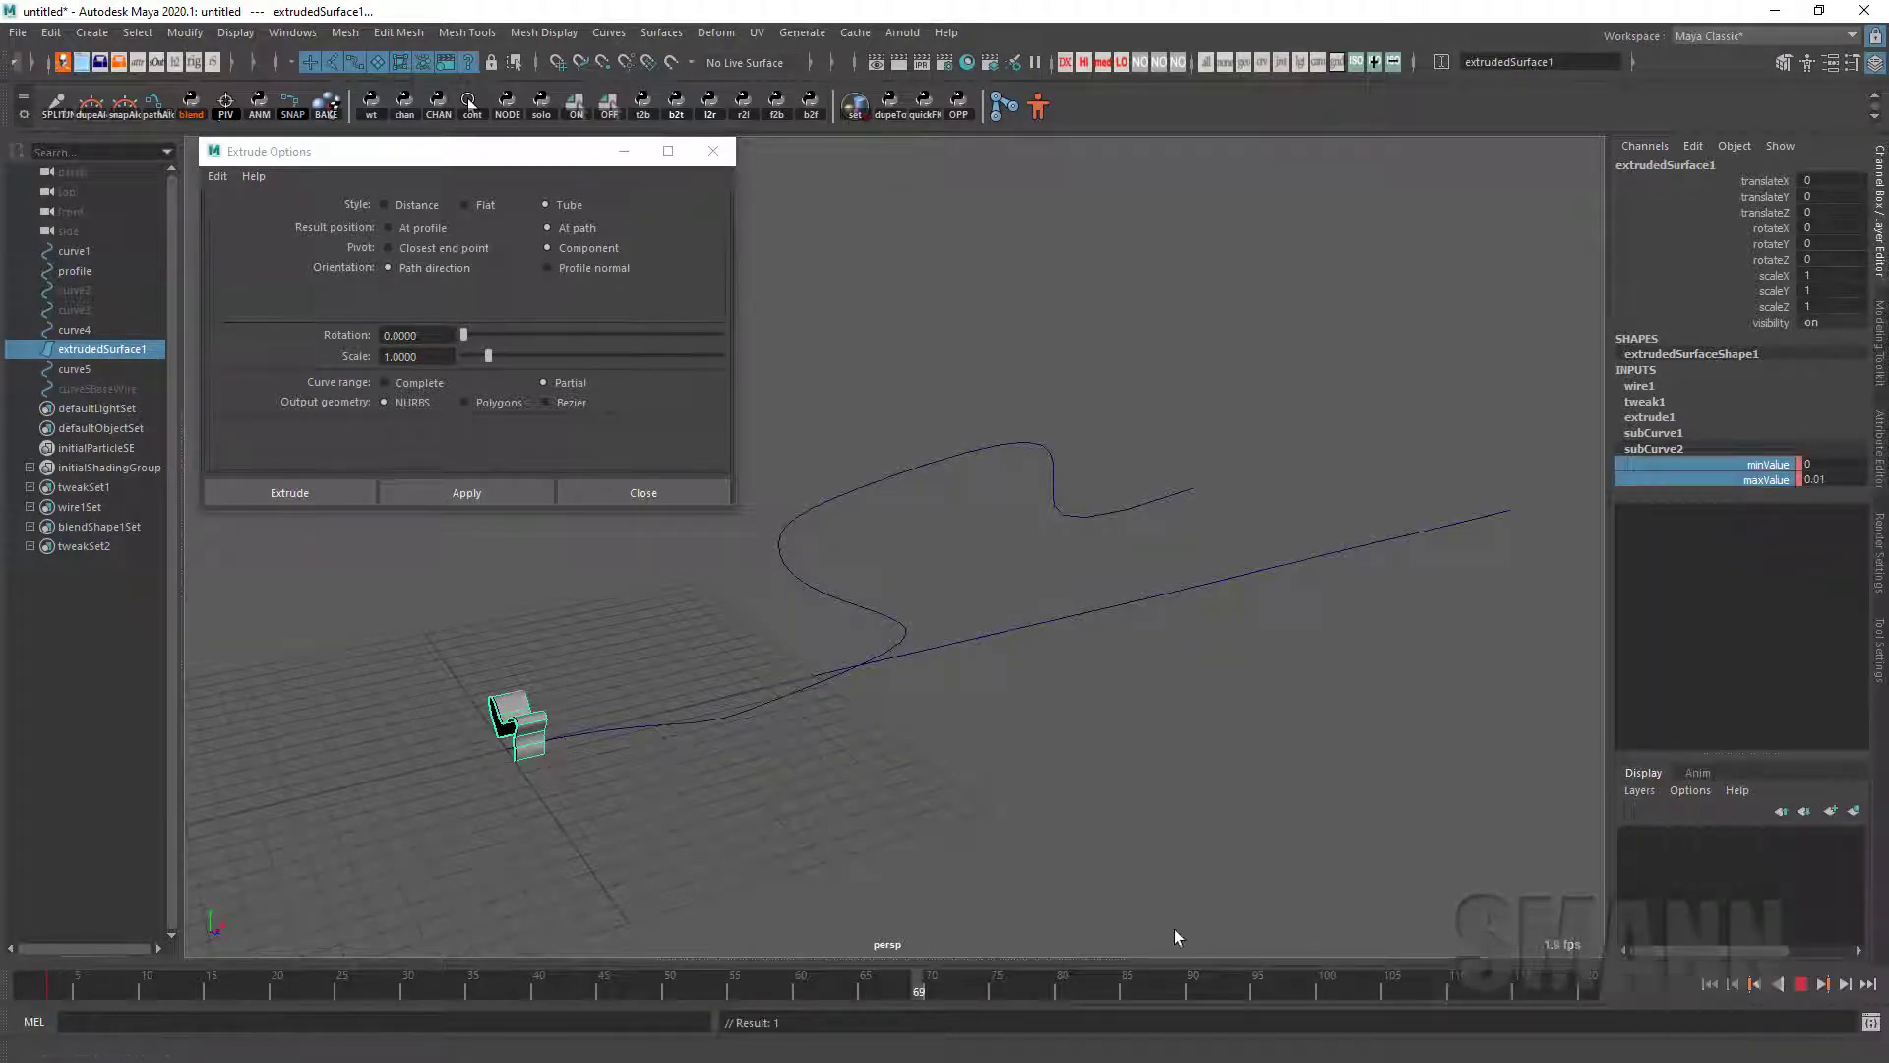
Step: Stop playback, set subCurve2's maxValue to 0.41 at frame 29, and key both minValue and maxValue there
{"action": "mouse_move", "coordinate": [1504, 946]}
{"action": "left_mouse_down"}
{"action": "mouse_move", "coordinate": [1404, 976]}
{"action": "mouse_move", "coordinate": [808, 994]}
{"action": "left_mouse_up"}
{"action": "key", "text": "alt+v"}
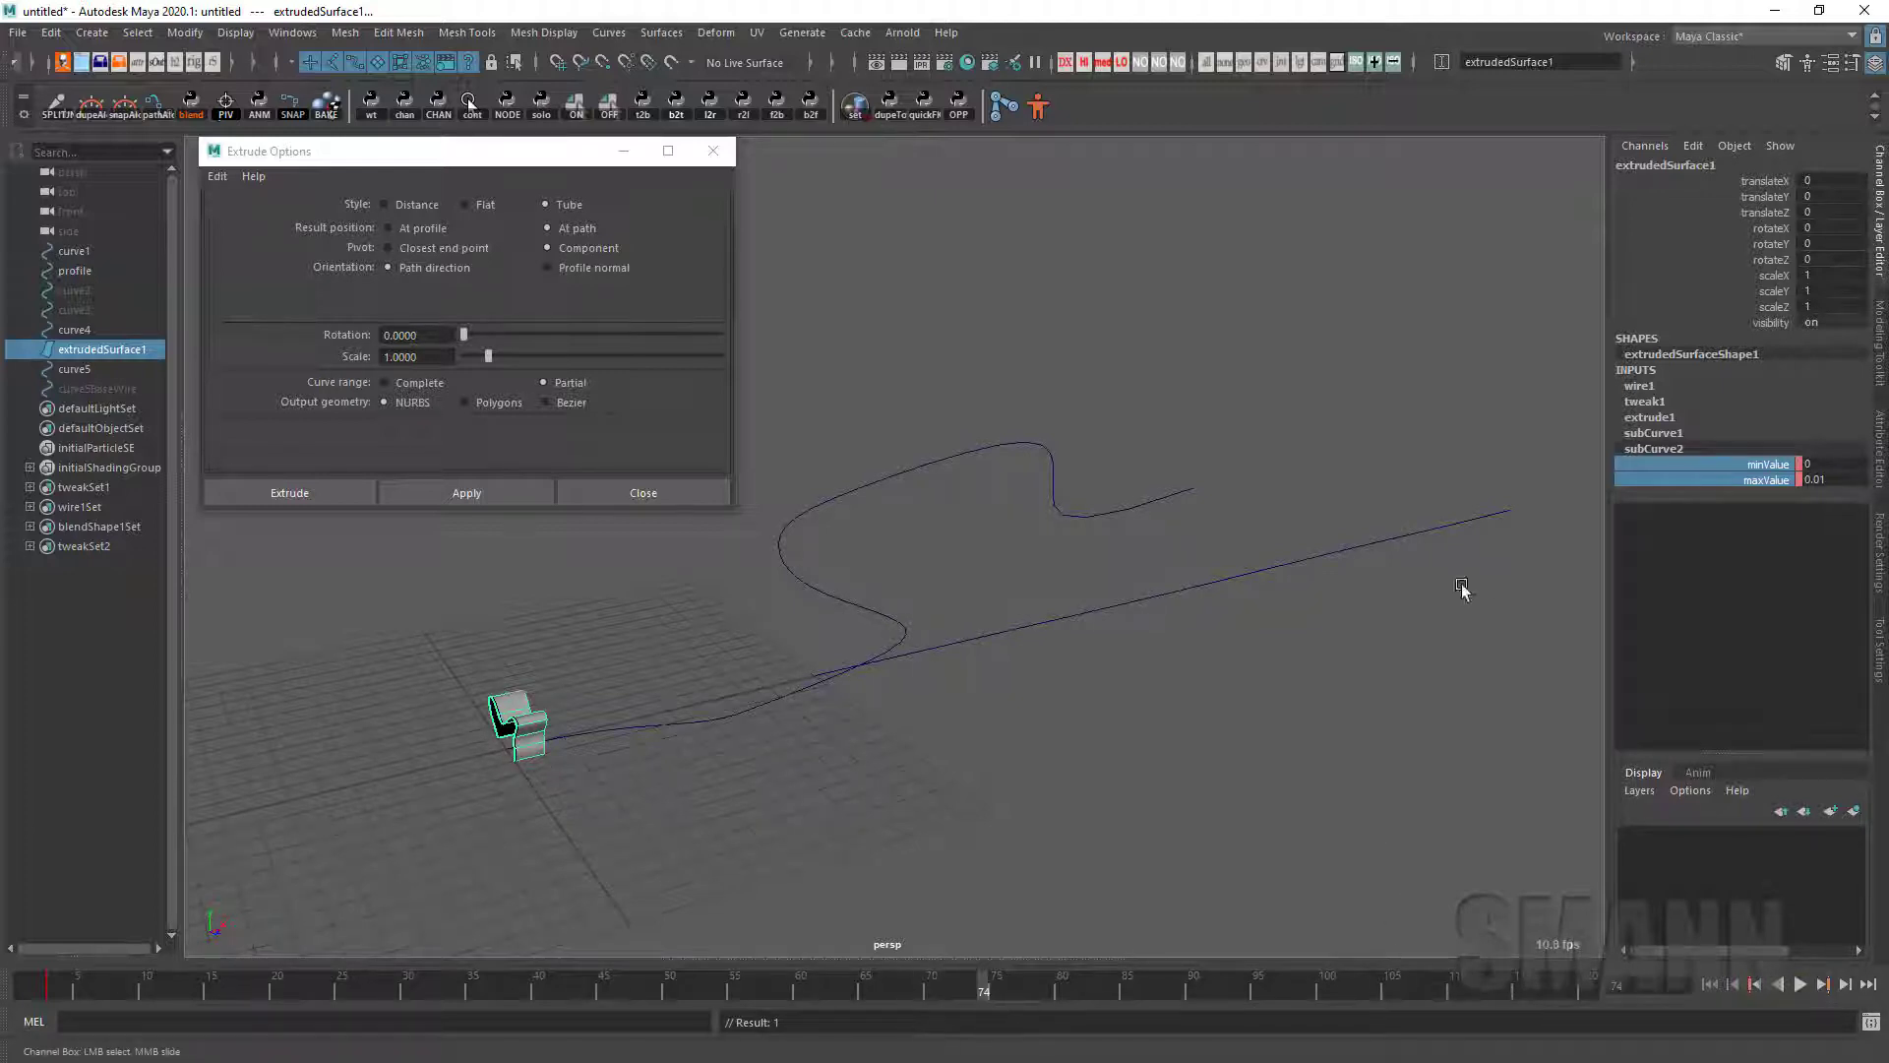
{"action": "left_click", "coordinate": [1762, 481]}
{"action": "middle_click_drag", "start_coordinate": [1362, 513], "coordinate": [1368, 512]}
{"action": "left_click", "coordinate": [394, 992]}
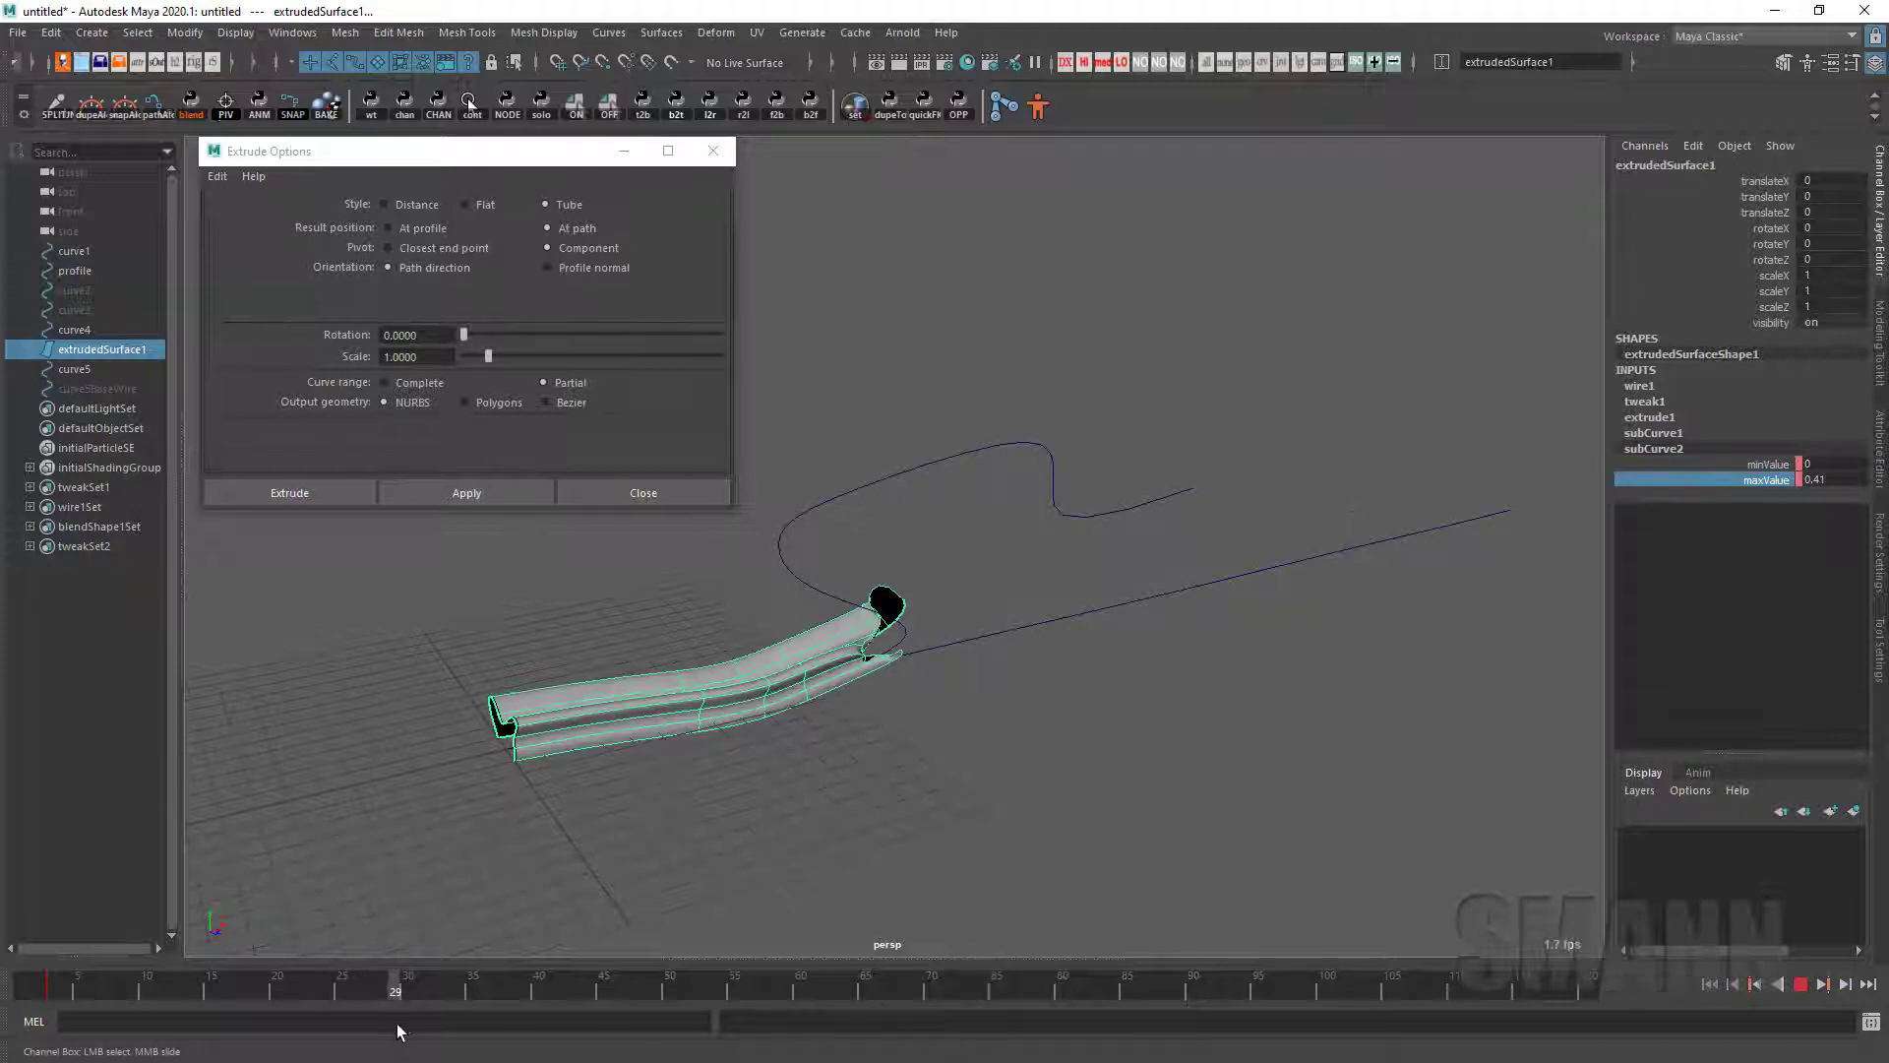
{"action": "left_click_drag", "start_coordinate": [1786, 463], "coordinate": [1765, 482]}
{"action": "right_click", "coordinate": [1767, 482]}
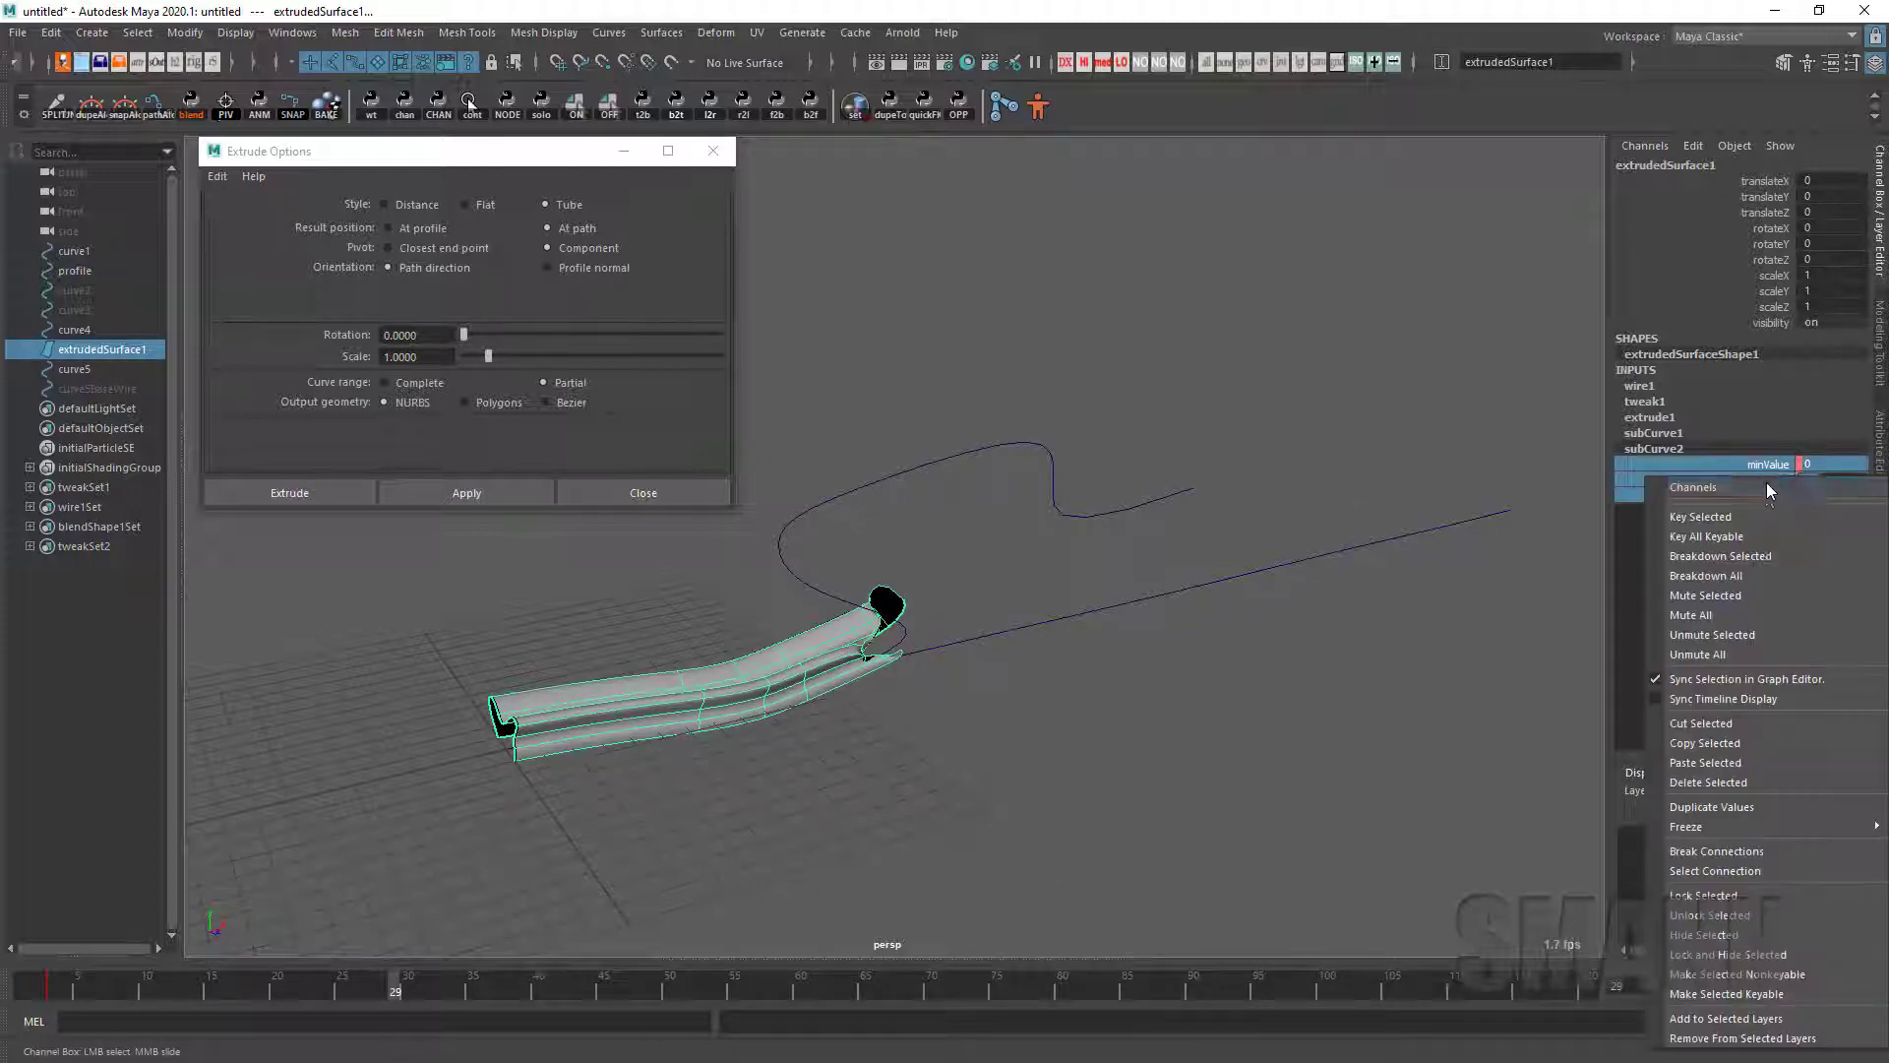
{"action": "left_click", "coordinate": [1756, 516]}
Step: At frame 74, set subCurve2's minValue to 0.59 and maxValue to 1, and key both
{"action": "key", "text": "alt+v"}
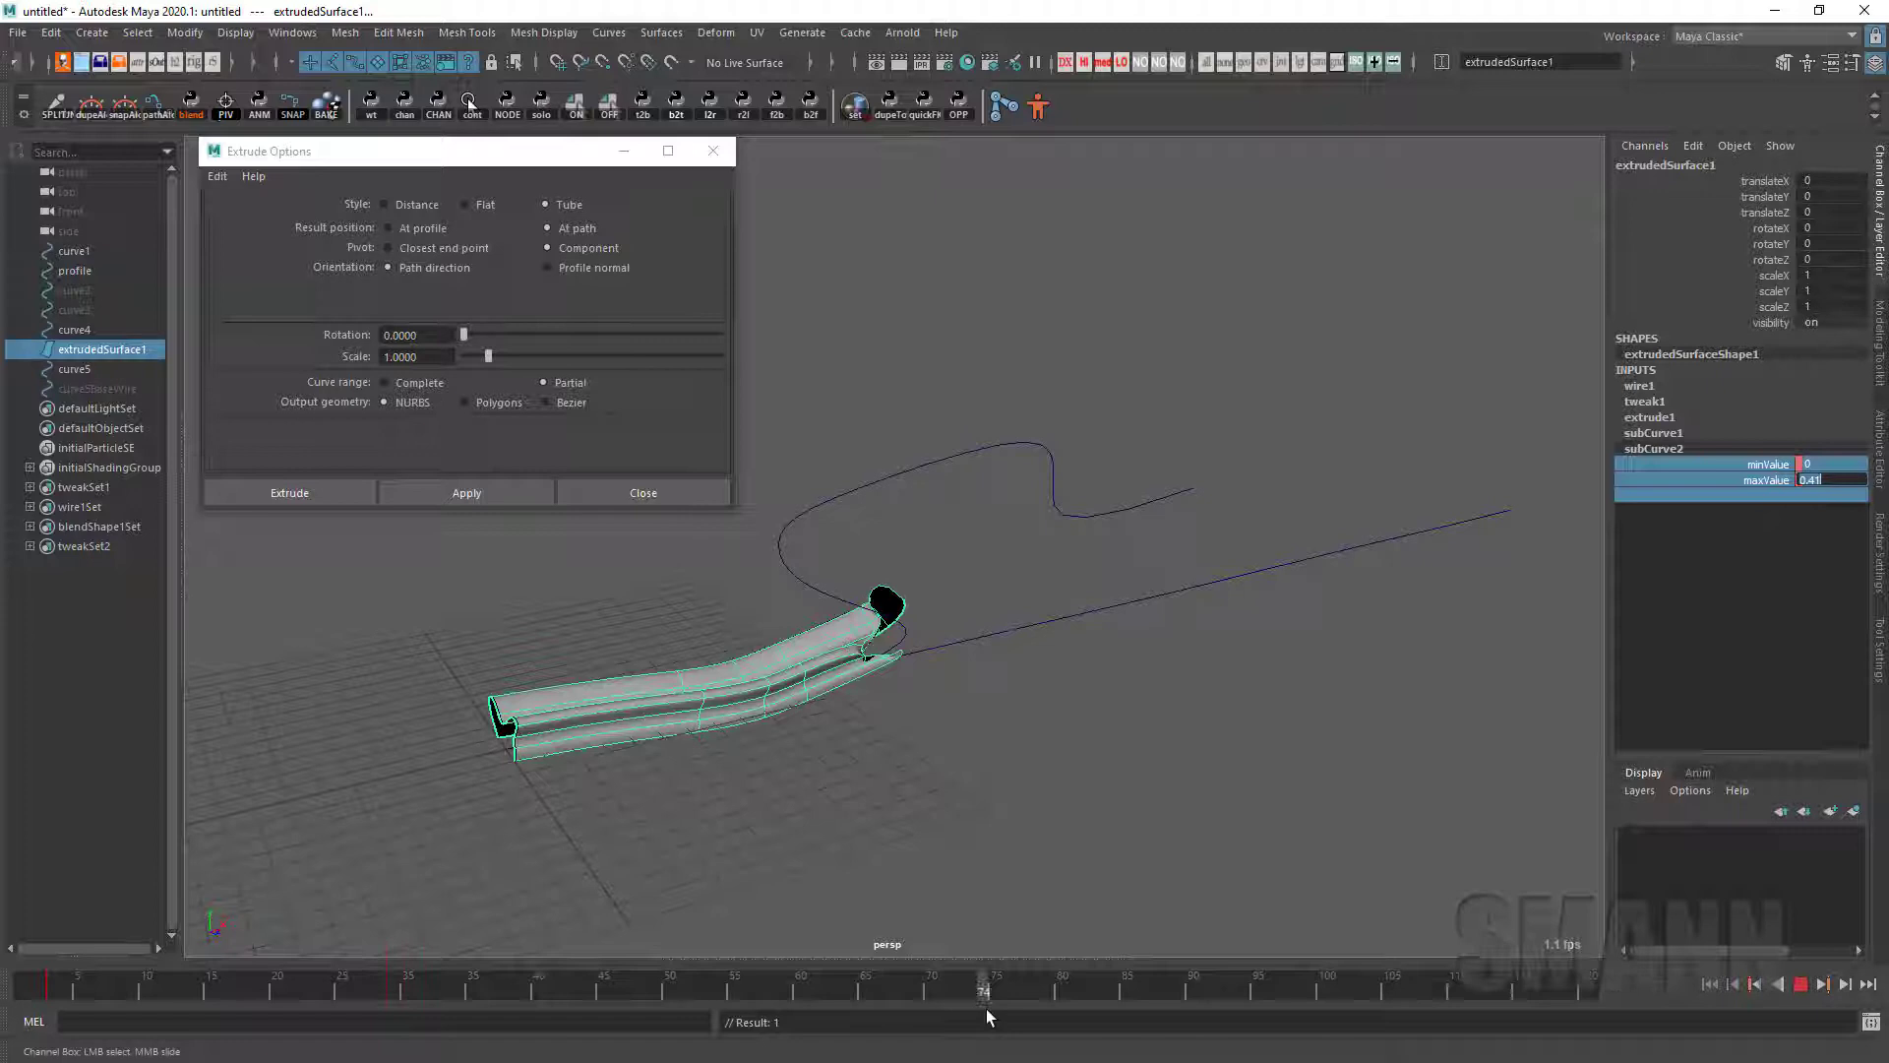
{"action": "middle_click_drag", "start_coordinate": [1171, 575], "coordinate": [1225, 570]}
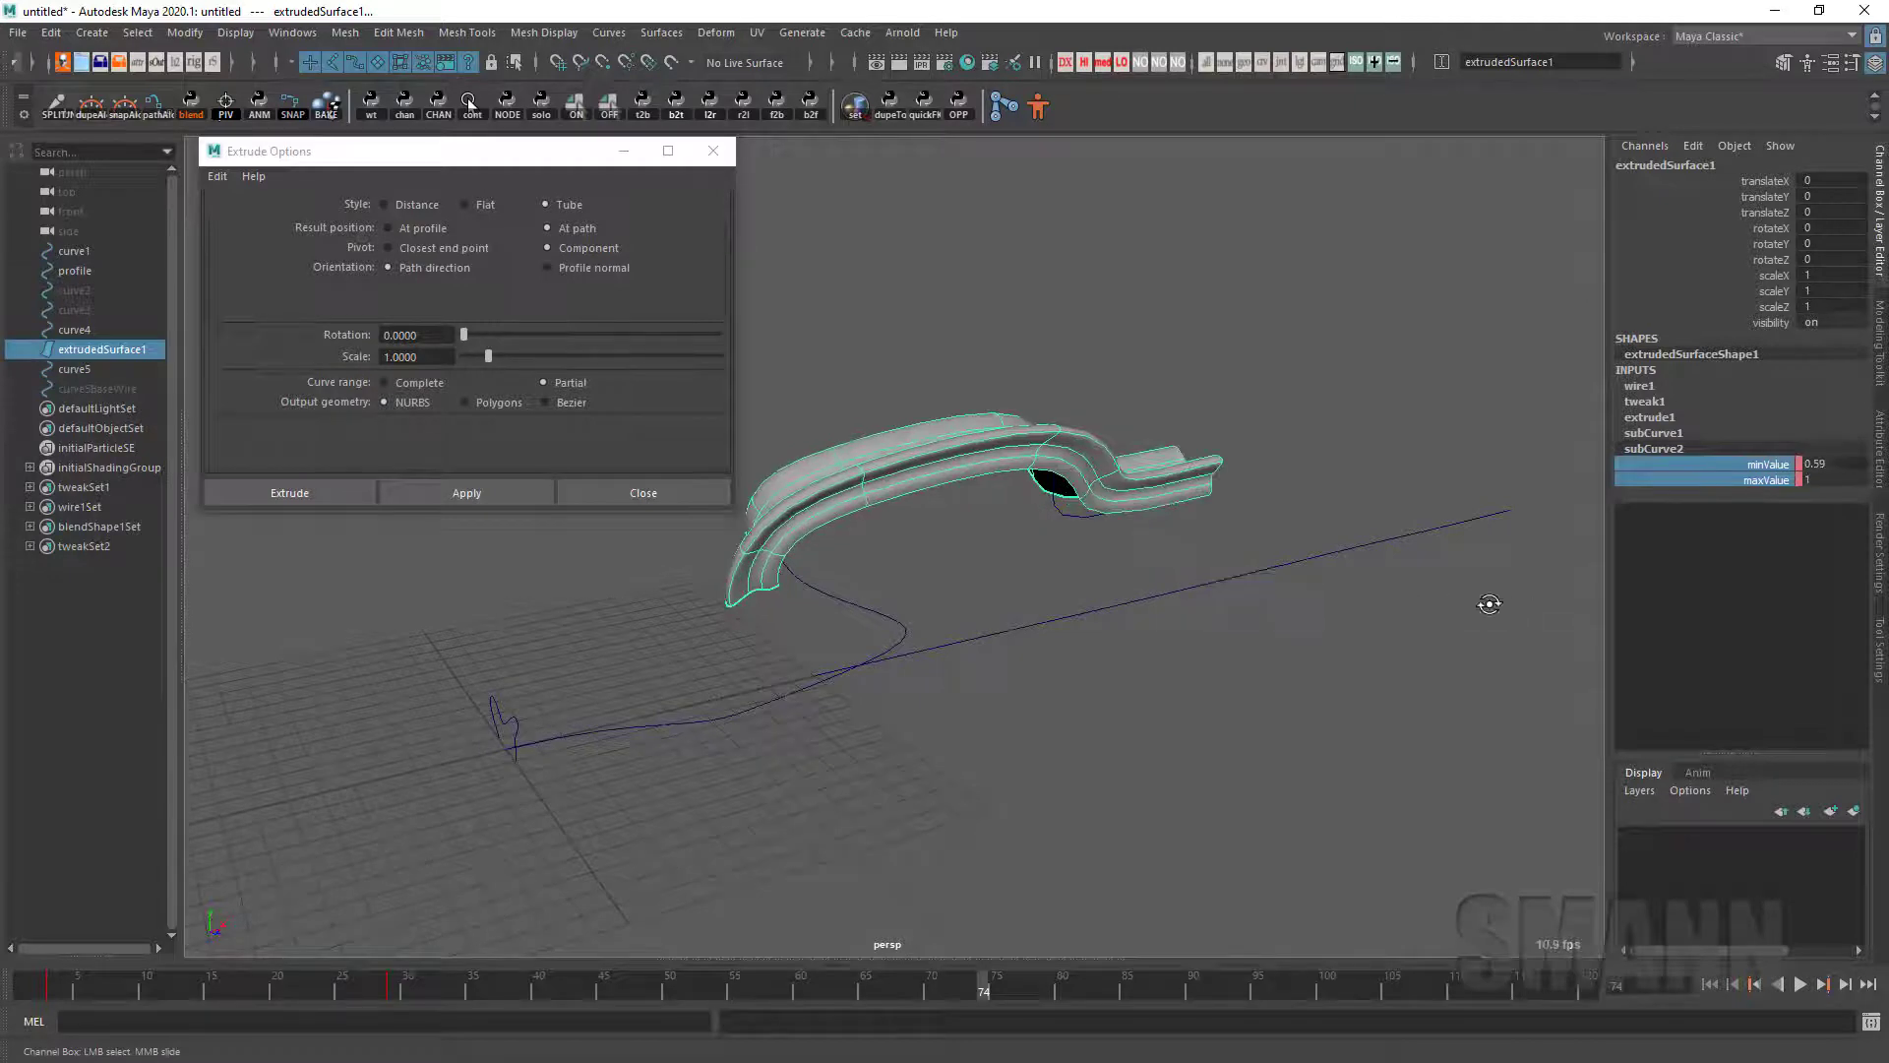
{"action": "left_click_drag", "start_coordinate": [1489, 605], "coordinate": [1473, 583], "text": "alt"}
{"action": "right_click", "coordinate": [1770, 474]}
{"action": "left_click", "coordinate": [1765, 510]}
Step: At frame 120, raise subCurve2's minValue to 1 and key it together with maxValue
{"action": "left_click_drag", "start_coordinate": [987, 992], "coordinate": [1610, 990]}
{"action": "left_click", "coordinate": [1777, 465]}
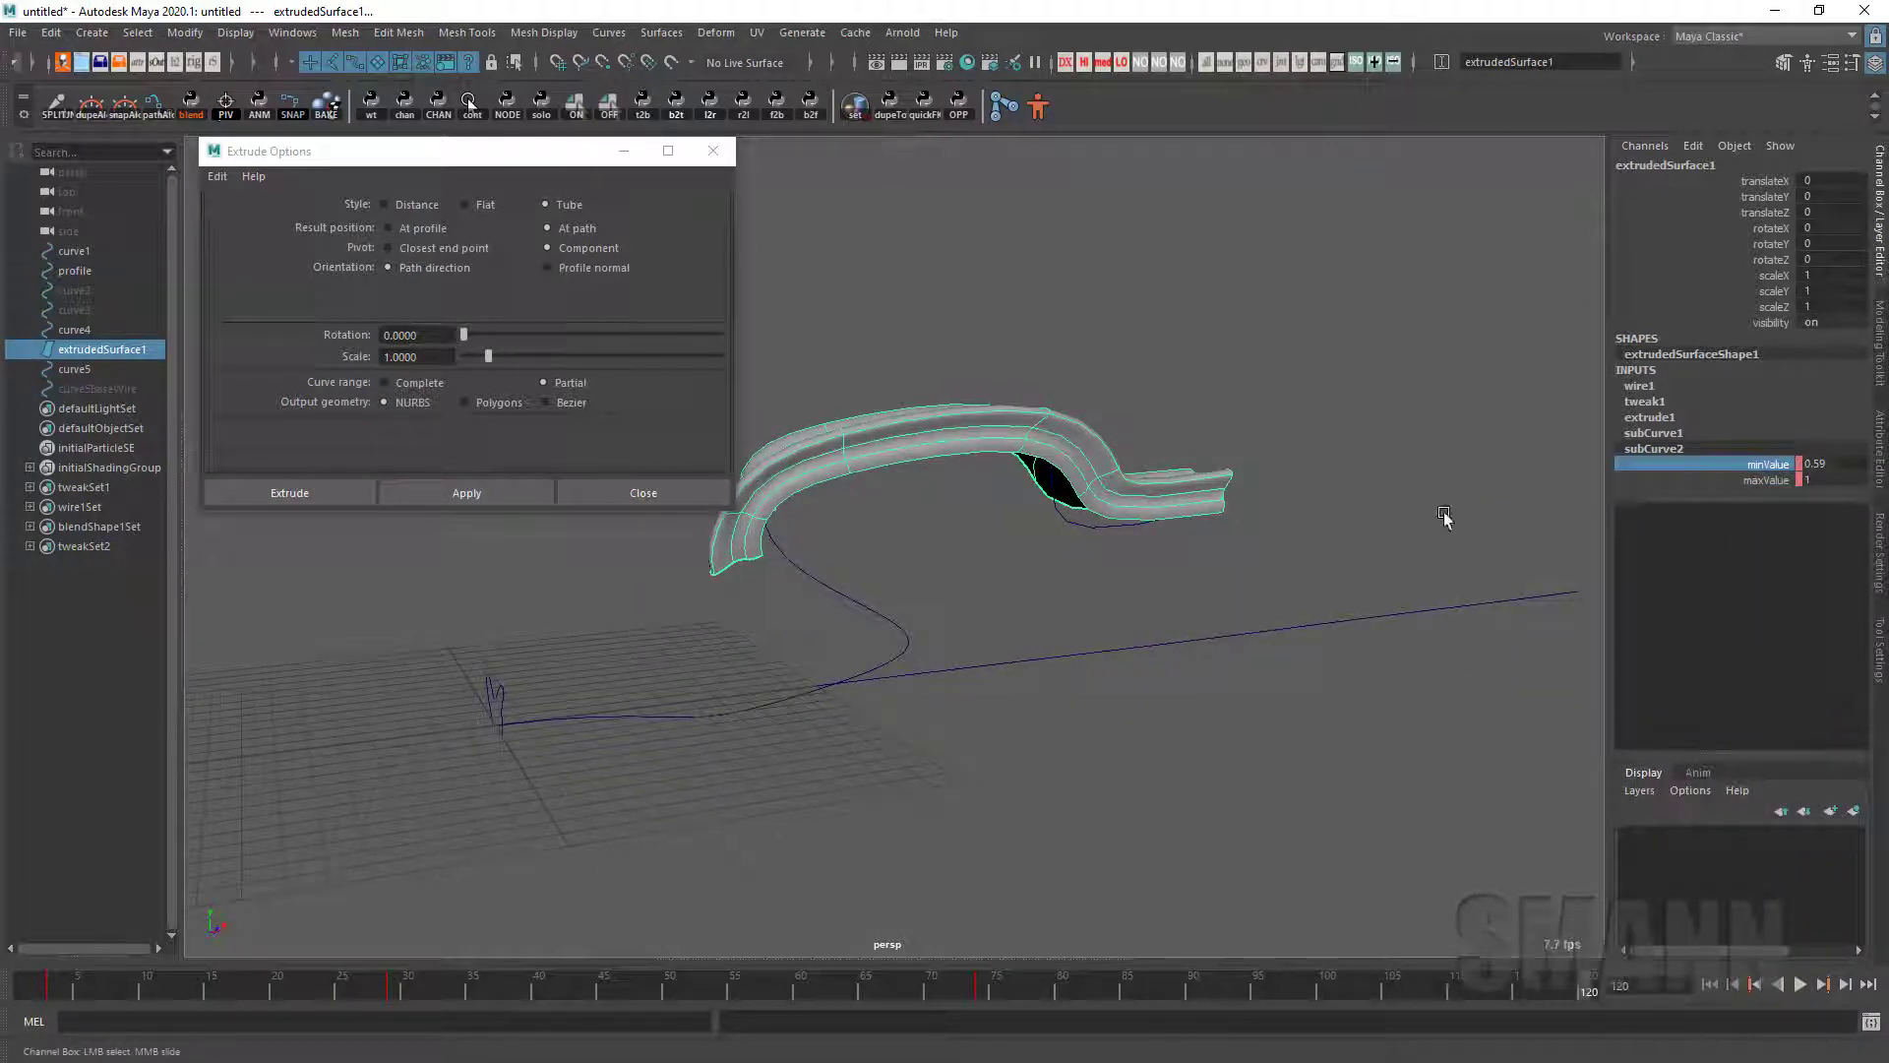
{"action": "key", "text": "ctrl+z"}
{"action": "left_click", "coordinate": [1774, 466]}
{"action": "mouse_move", "coordinate": [1378, 455]}
{"action": "middle_mouse_down"}
{"action": "mouse_move", "coordinate": [1417, 457]}
{"action": "mouse_move", "coordinate": [1375, 459]}
{"action": "mouse_move", "coordinate": [1392, 459]}
{"action": "middle_mouse_up"}
{"action": "left_click_drag", "start_coordinate": [1766, 465], "coordinate": [1761, 484]}
{"action": "right_click", "coordinate": [1760, 487]}
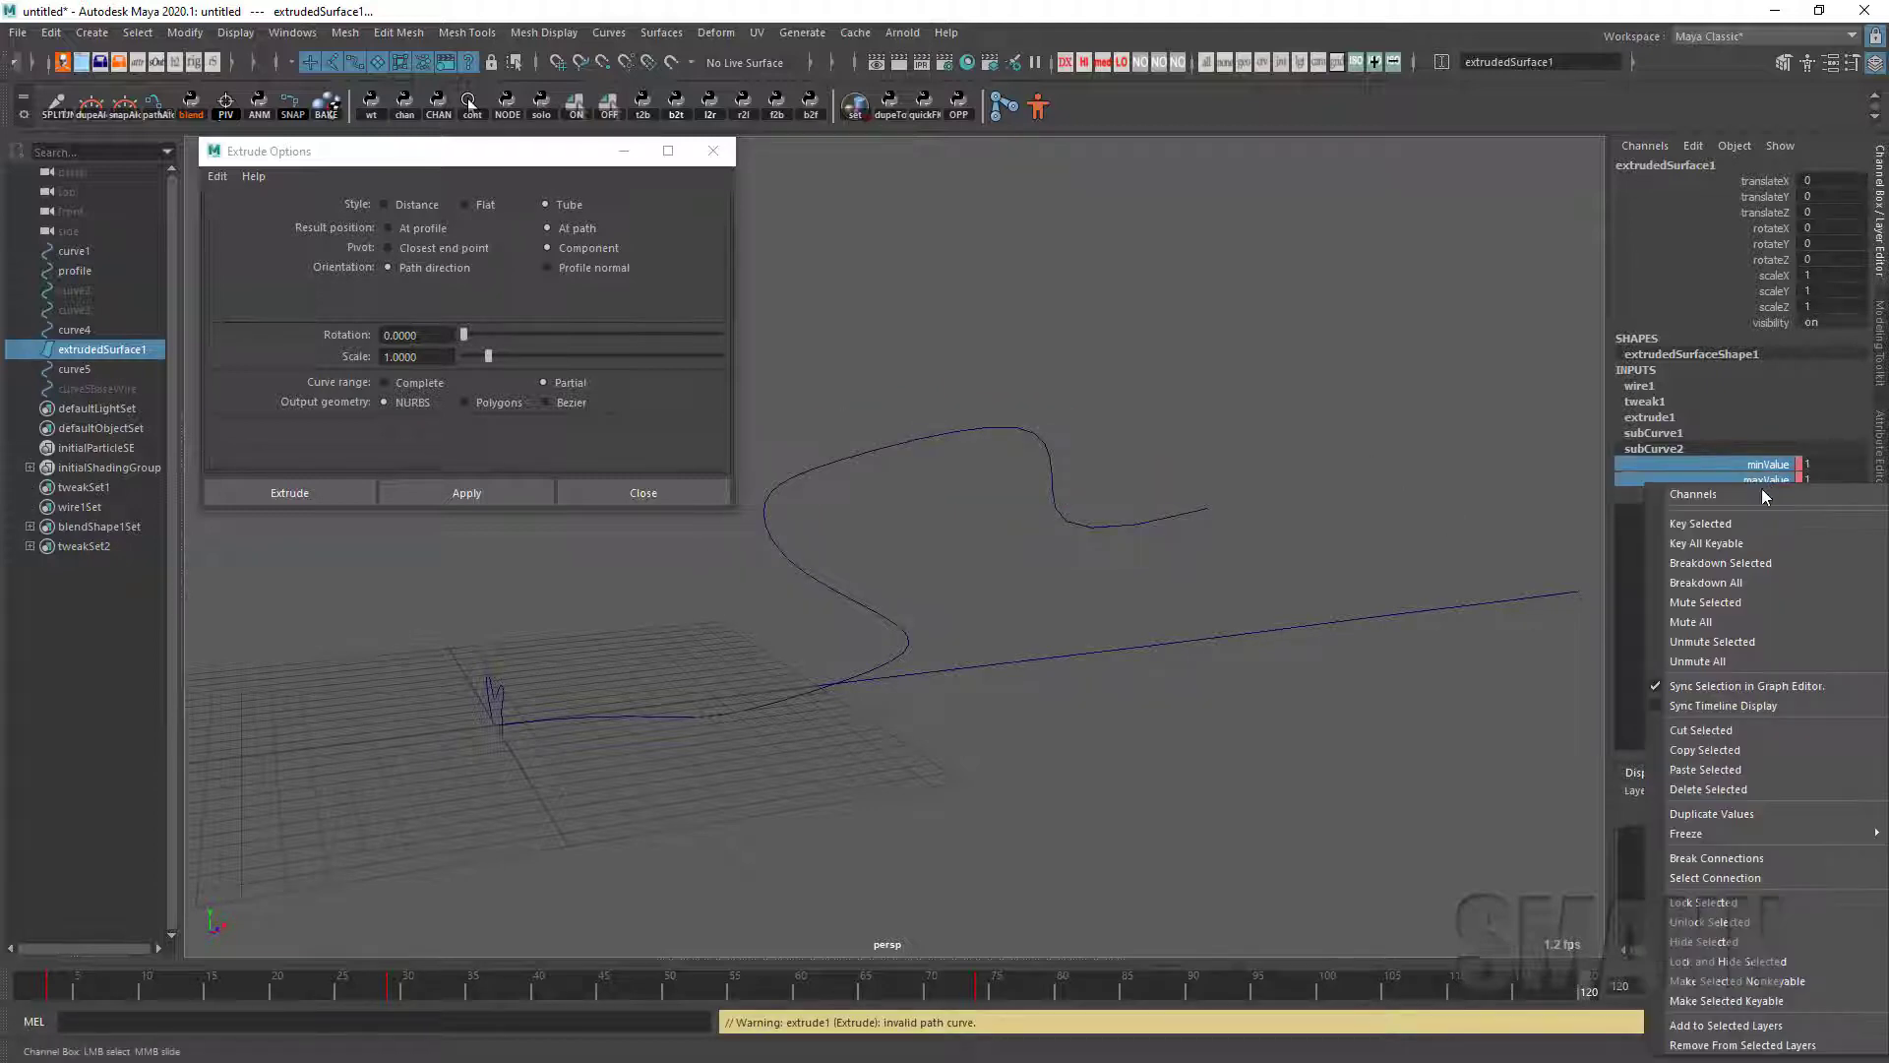
{"action": "left_click", "coordinate": [1751, 524]}
Step: Play and scrub the animation to examine from several angles how the surface travels along the curved path
{"action": "left_click_drag", "start_coordinate": [1568, 993], "coordinate": [893, 900]}
{"action": "left_click_drag", "start_coordinate": [1033, 738], "coordinate": [984, 935], "text": "alt"}
{"action": "key", "text": "alt+v"}
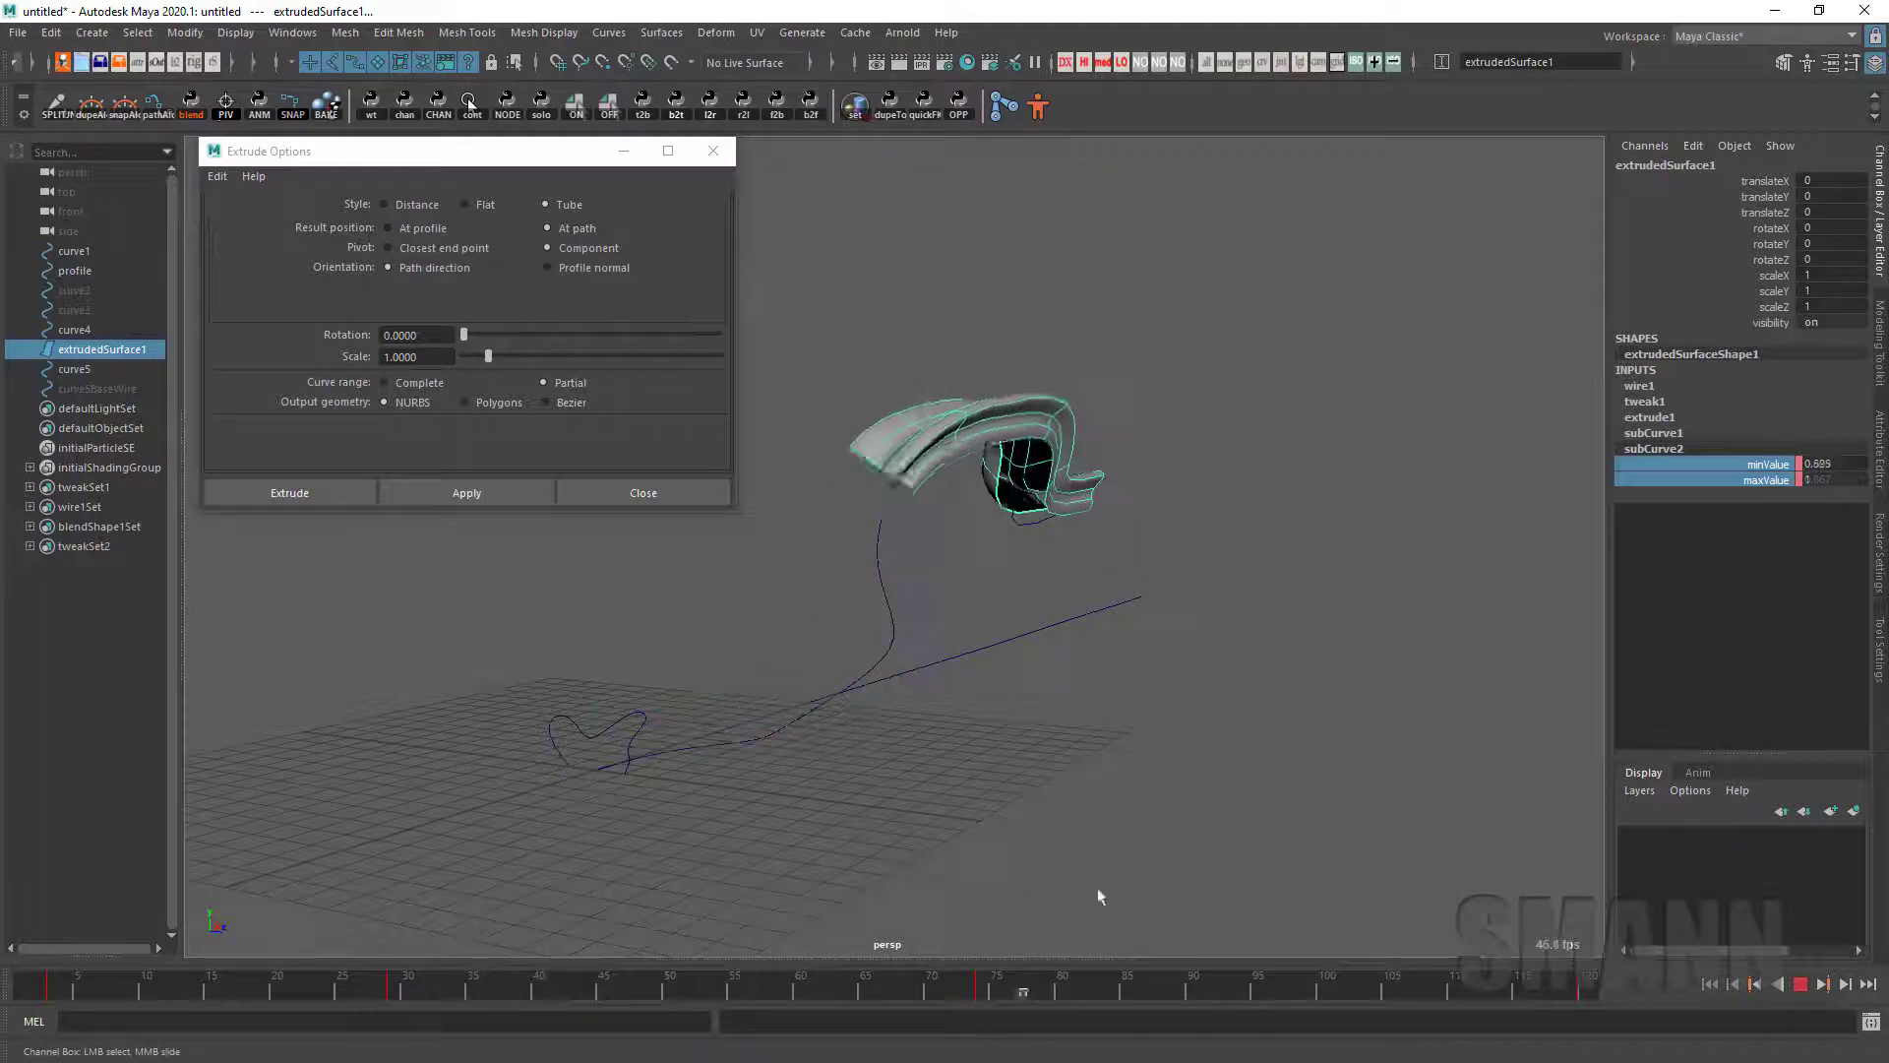
{"action": "left_click_drag", "start_coordinate": [1100, 911], "coordinate": [976, 874], "text": "alt"}
{"action": "left_click_drag", "start_coordinate": [1097, 1012], "coordinate": [234, 1012]}
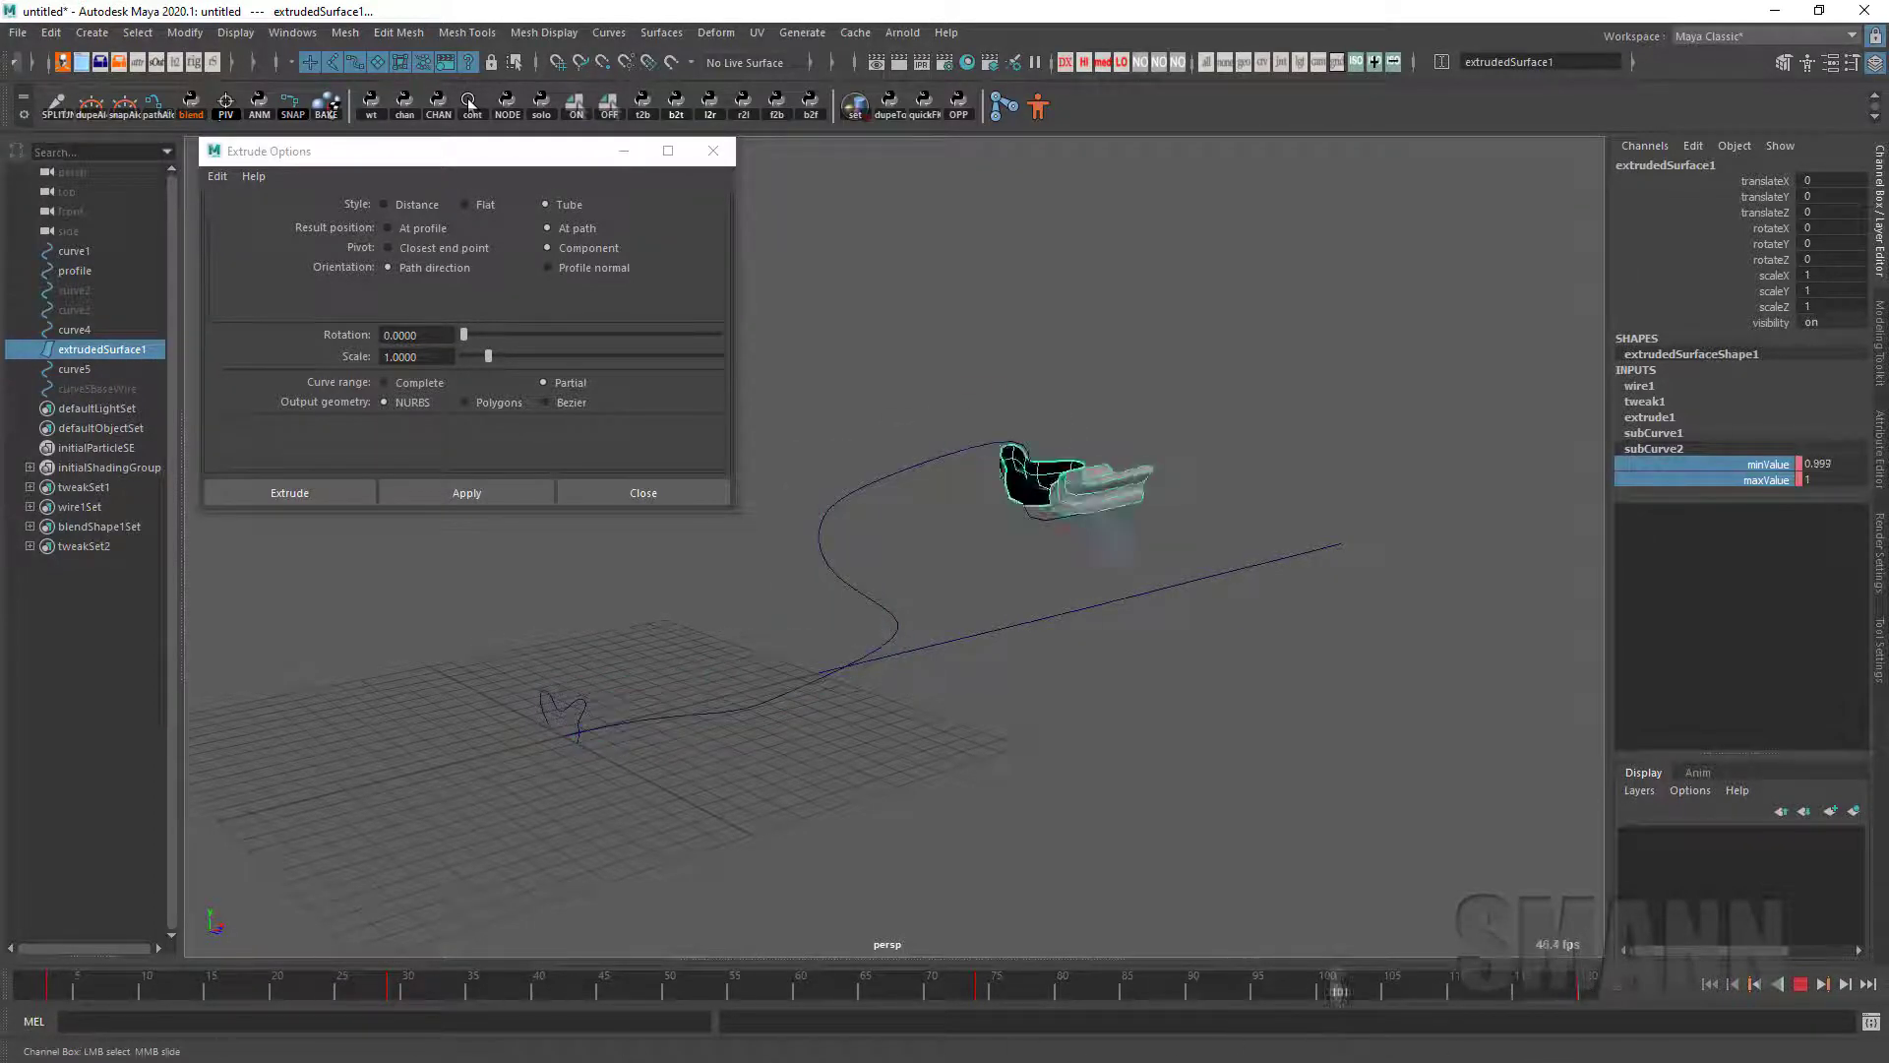
{"action": "key", "text": "alt+v"}
{"action": "left_click_drag", "start_coordinate": [925, 953], "coordinate": [941, 942], "text": "alt"}
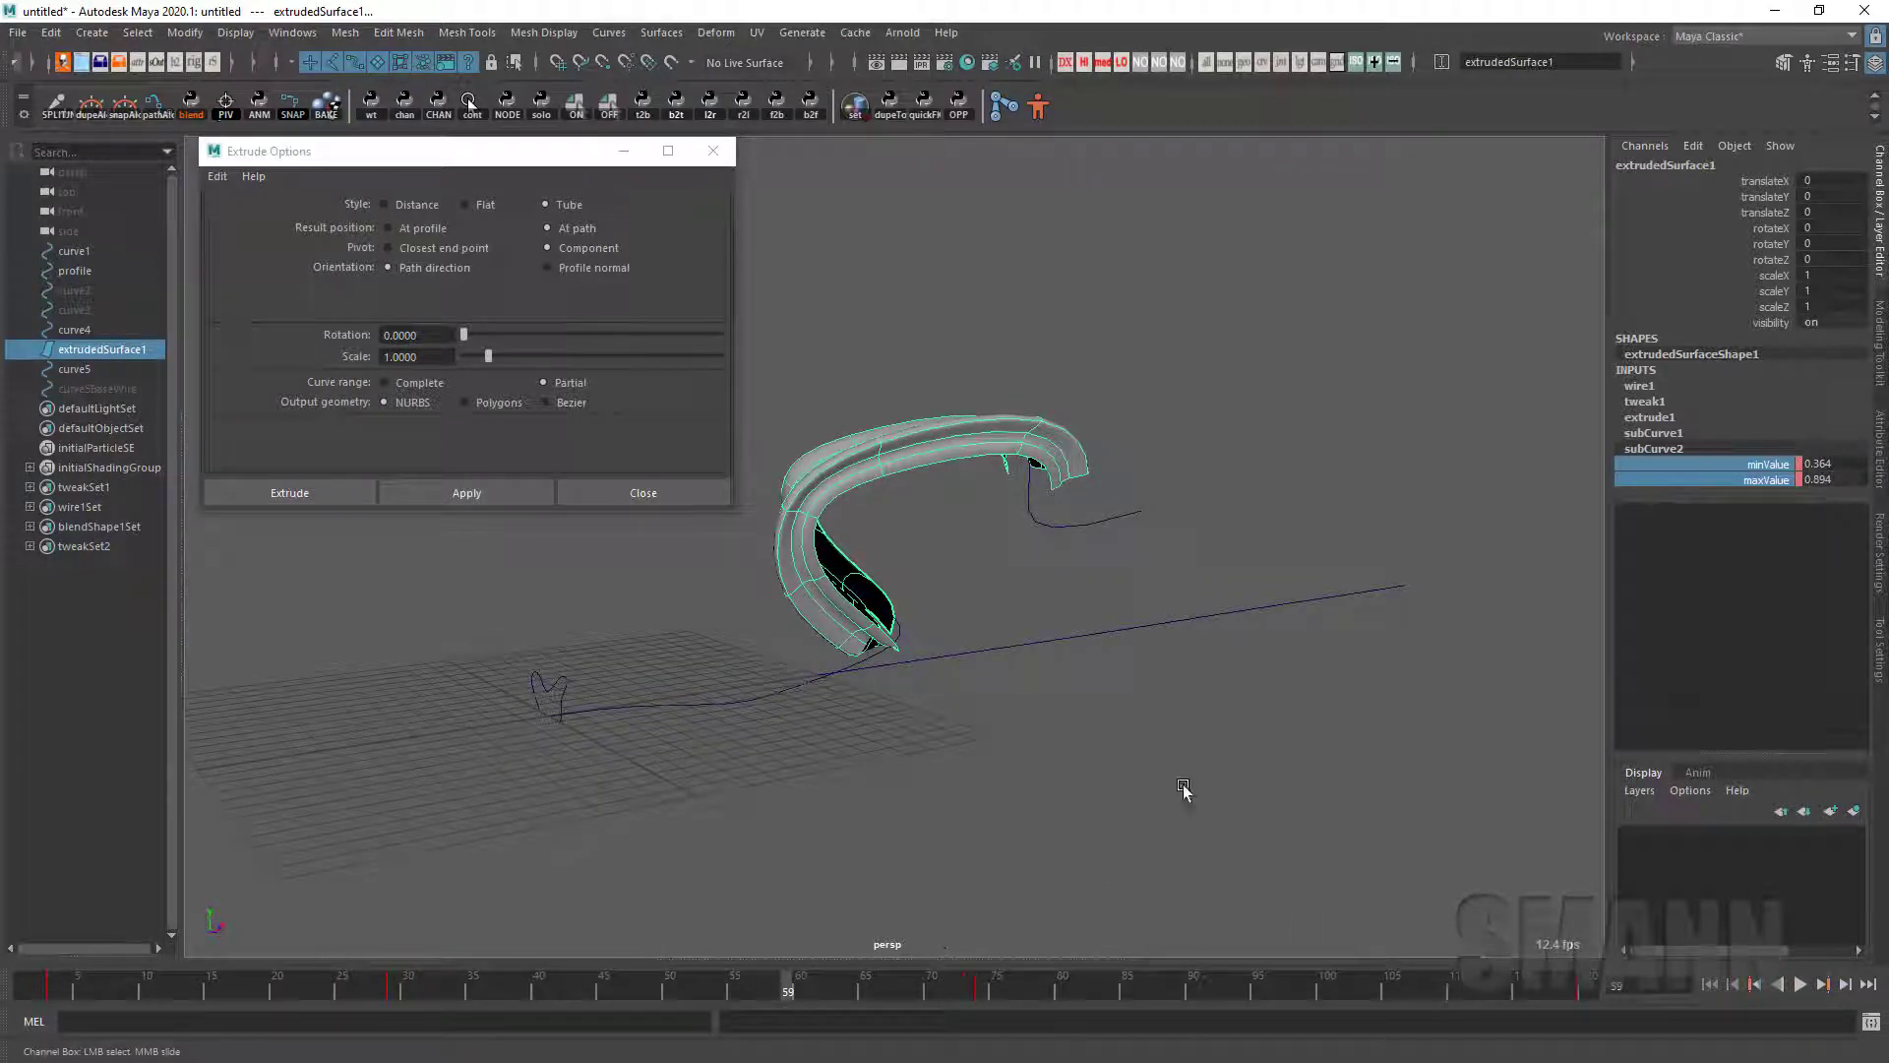
Step: Reselect the extruded surface and scrub to frame 34 to check its shape on the path
{"action": "left_click", "coordinate": [1104, 444]}
{"action": "left_click", "coordinate": [970, 433]}
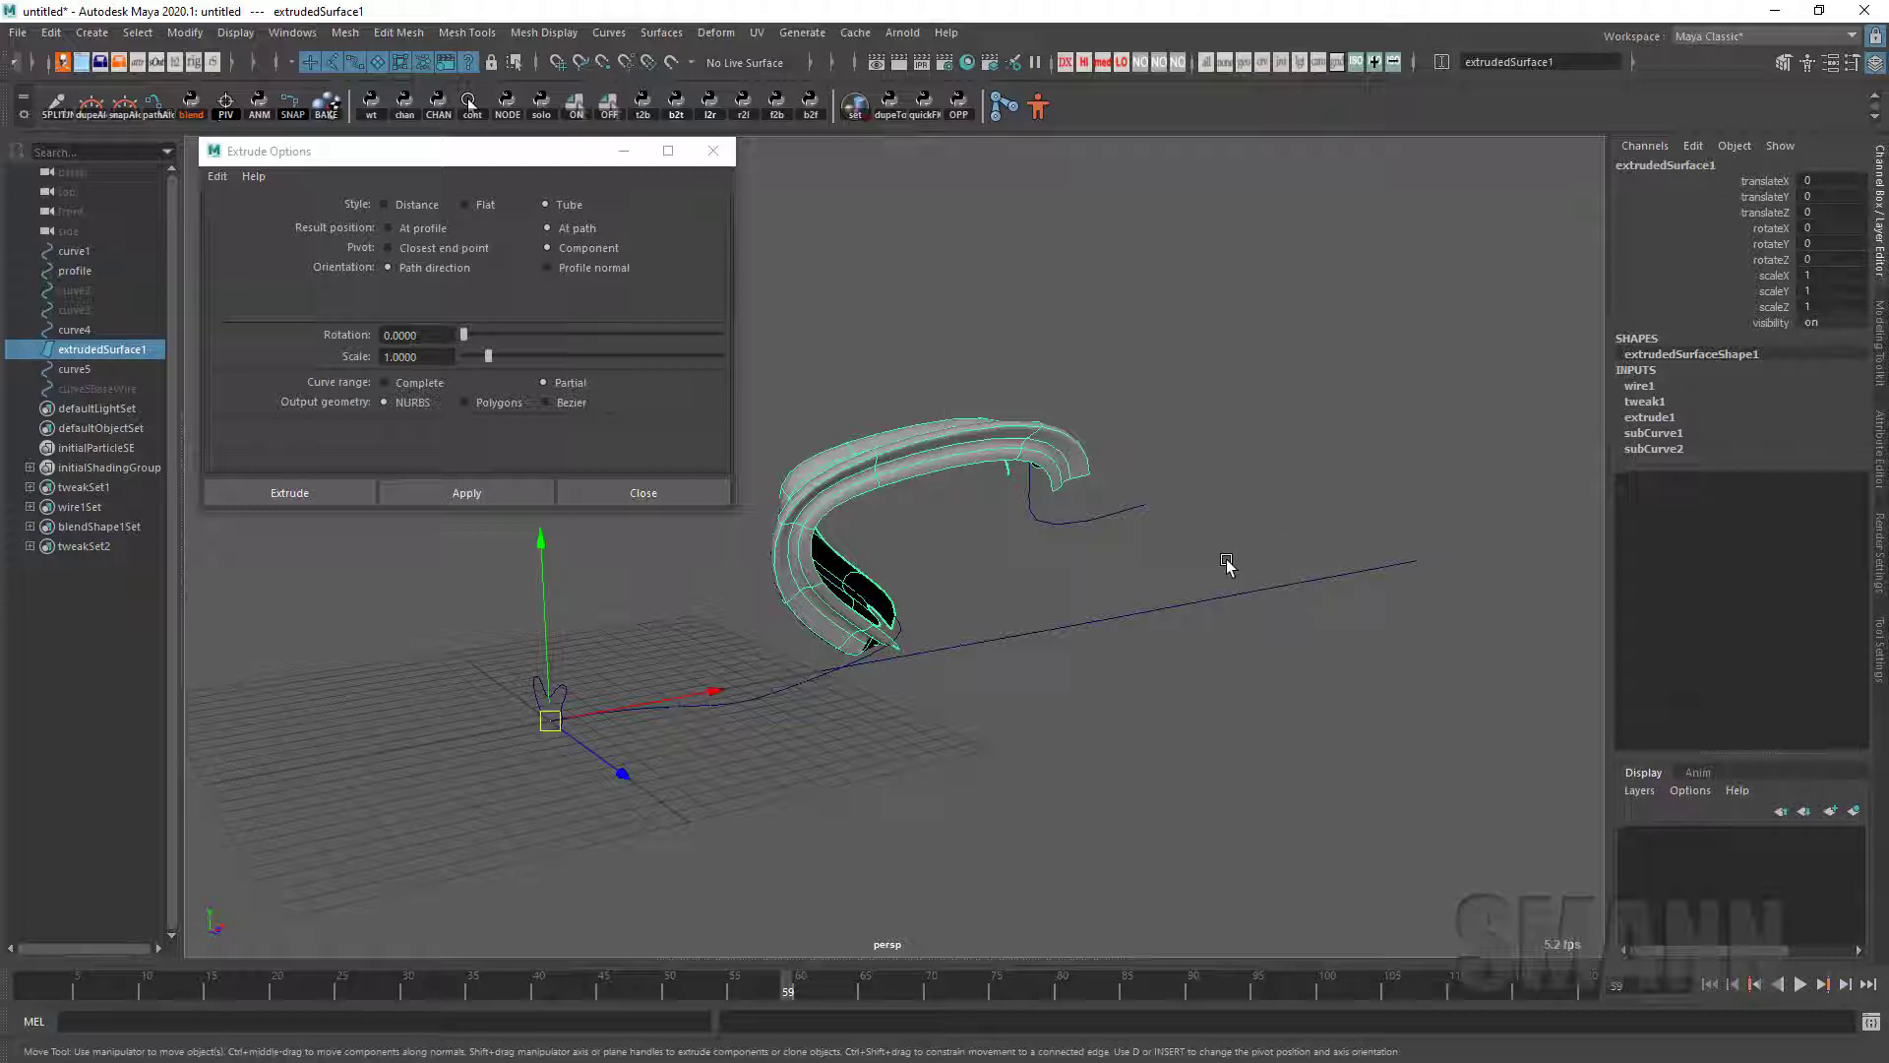
{"action": "left_click_drag", "start_coordinate": [211, 980], "coordinate": [460, 984]}
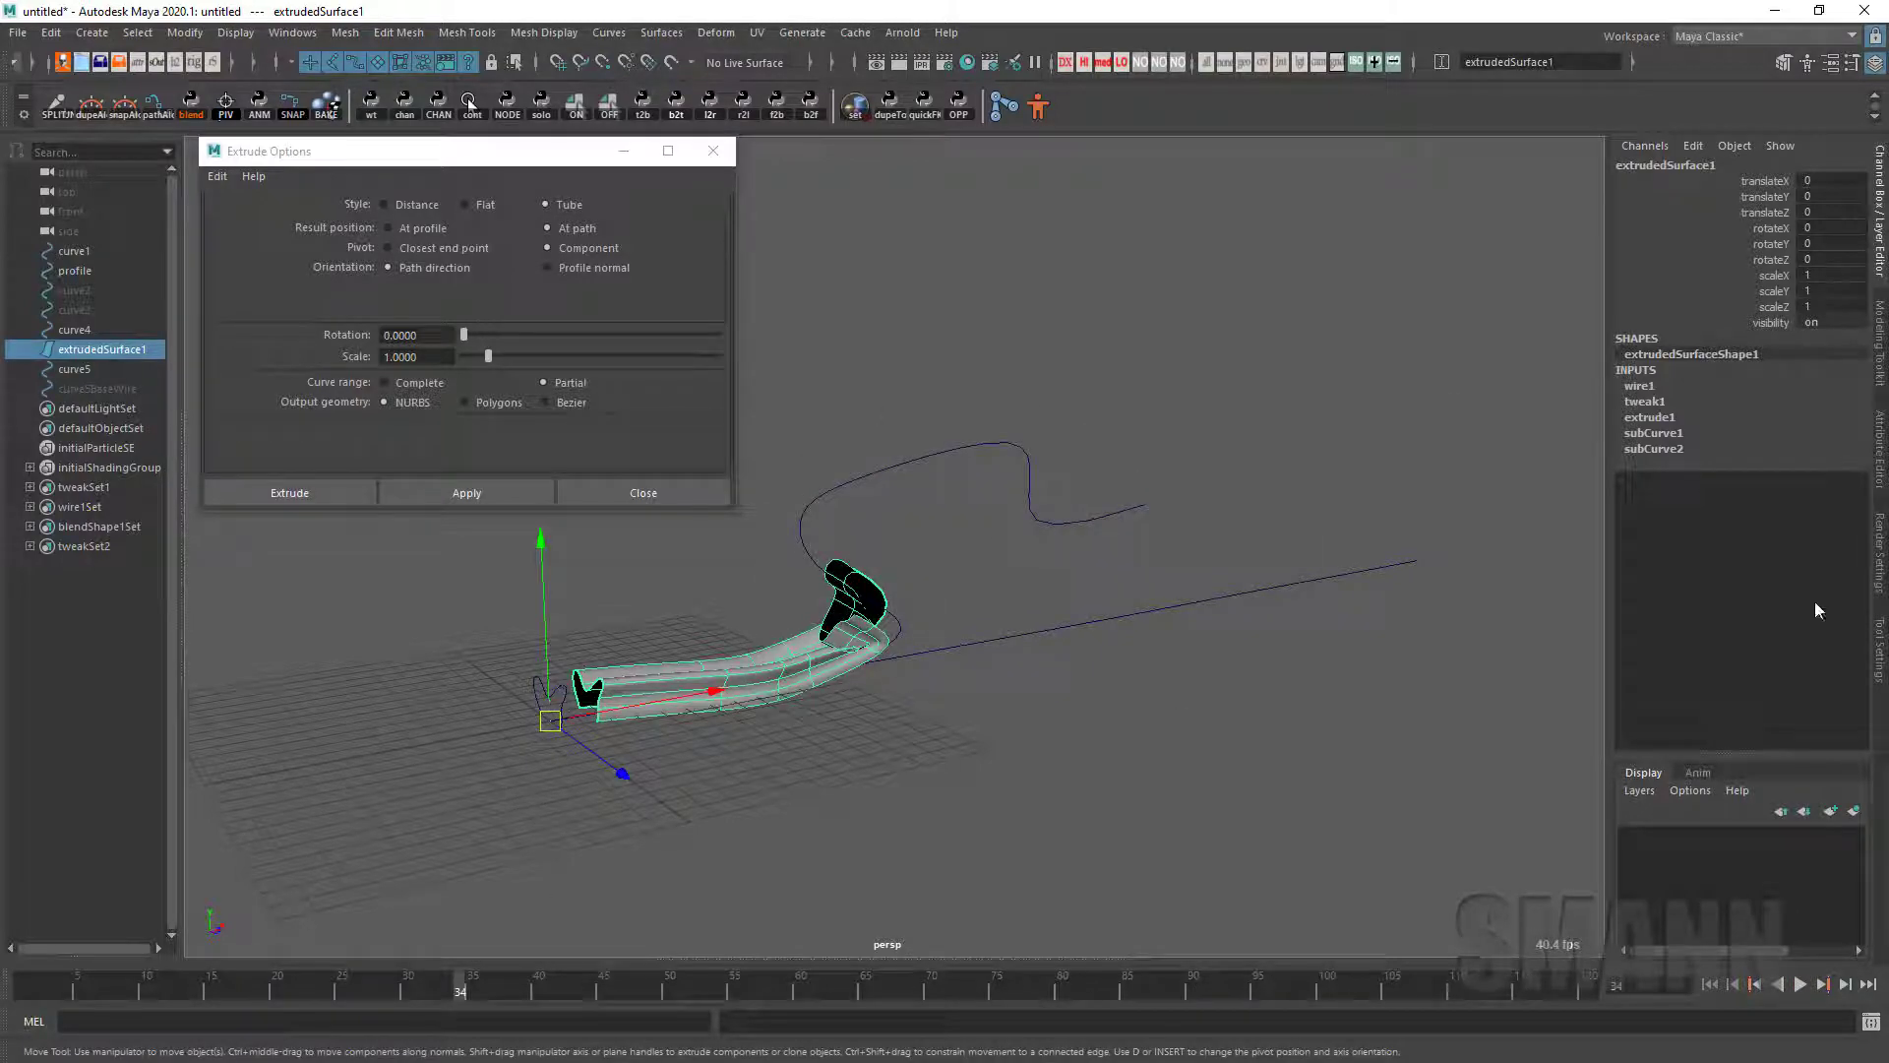